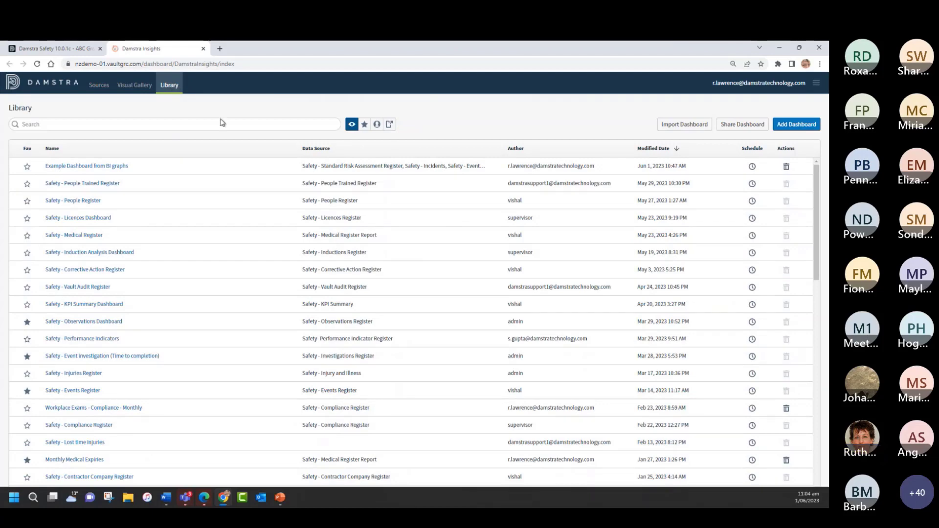
# Step: Look through the dashboard library, search it for "even", and clear the search
pyautogui.scroll(-4, 240, 214)
pyautogui.scroll(-2, 239, 214)
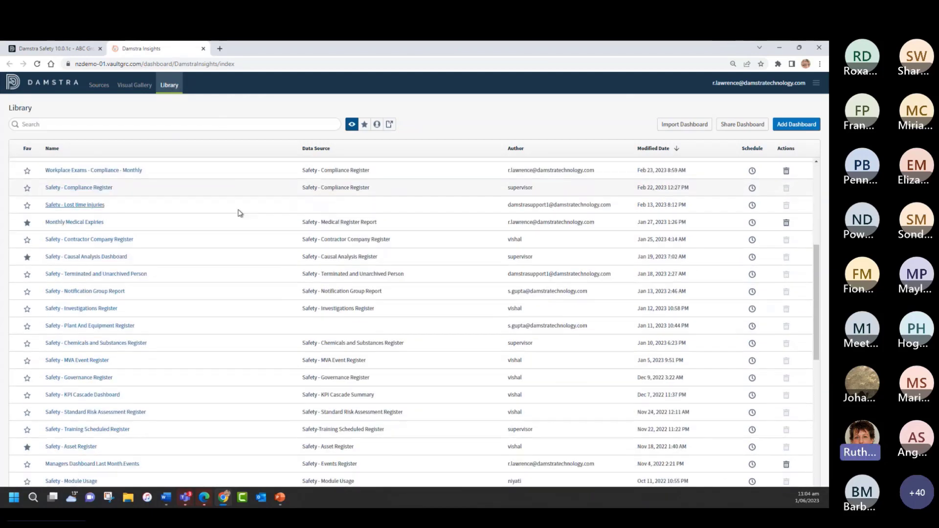
pyautogui.scroll(6, 239, 214)
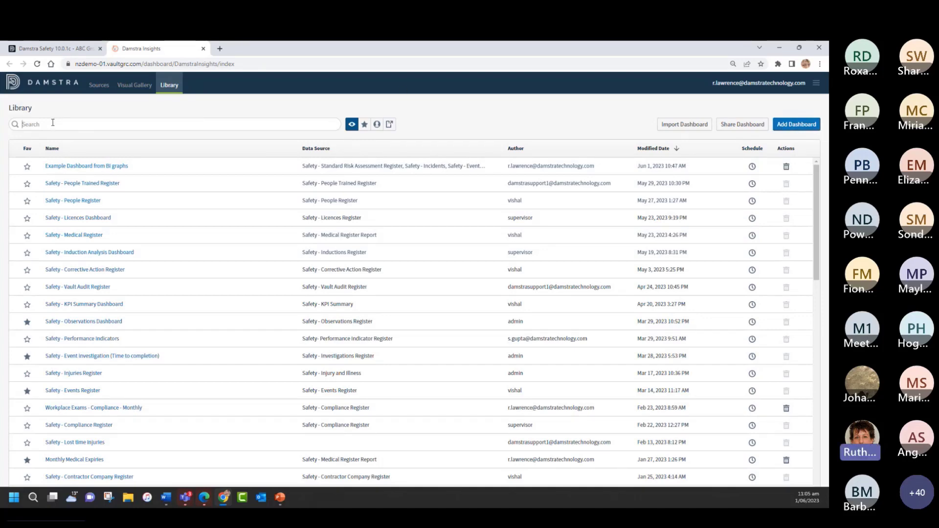
pyautogui.write('even')
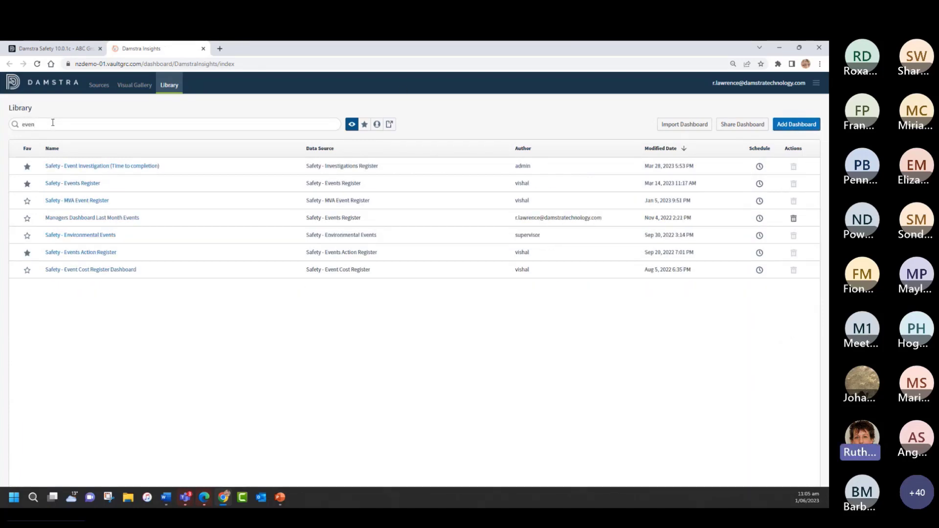
pyautogui.moveTo(50, 120); pyautogui.dragTo(22, 122)
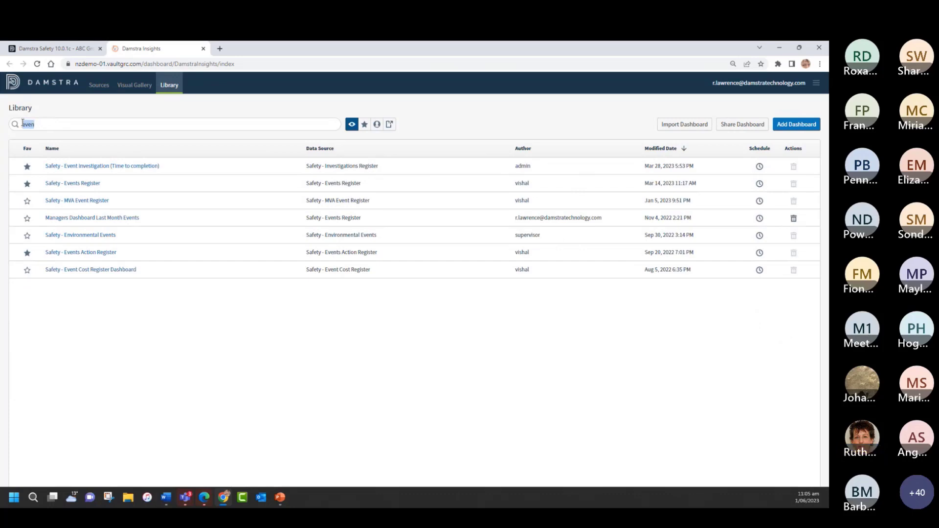
pyautogui.press('BackSpace')
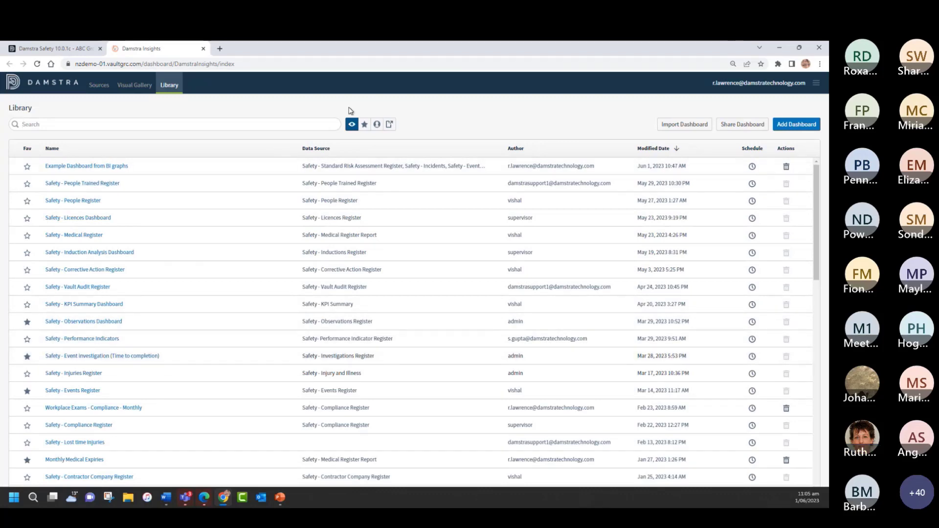
# Step: View the library's favourite dashboards and My Items, and return to showing all dashboards
pyautogui.click(364, 125)
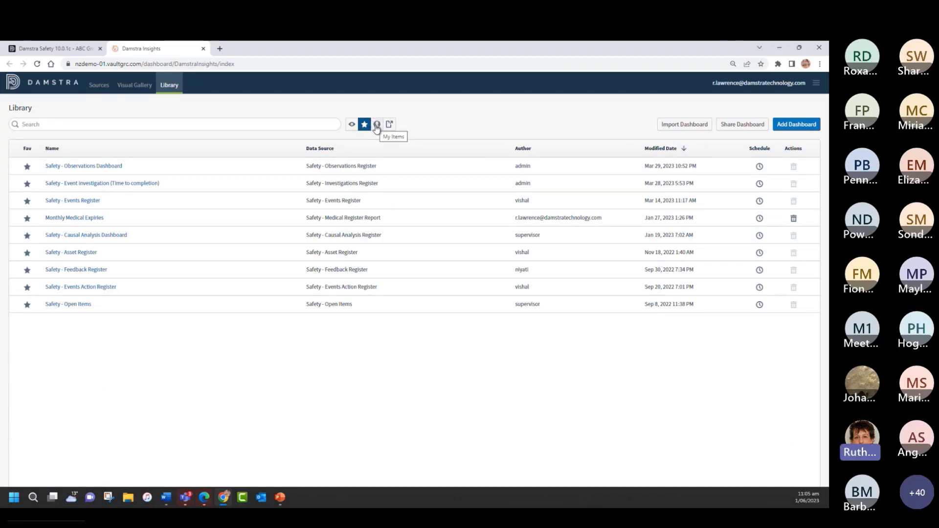
pyautogui.click(377, 126)
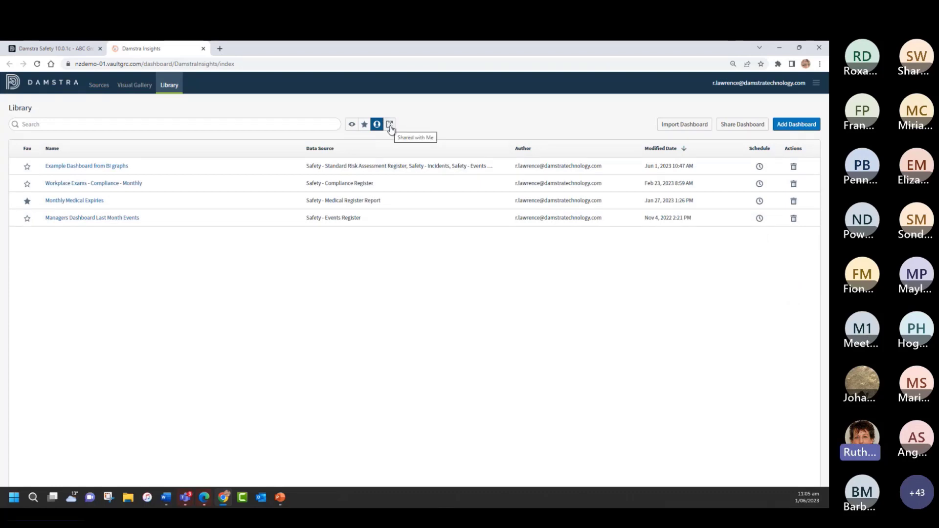
pyautogui.click(351, 126)
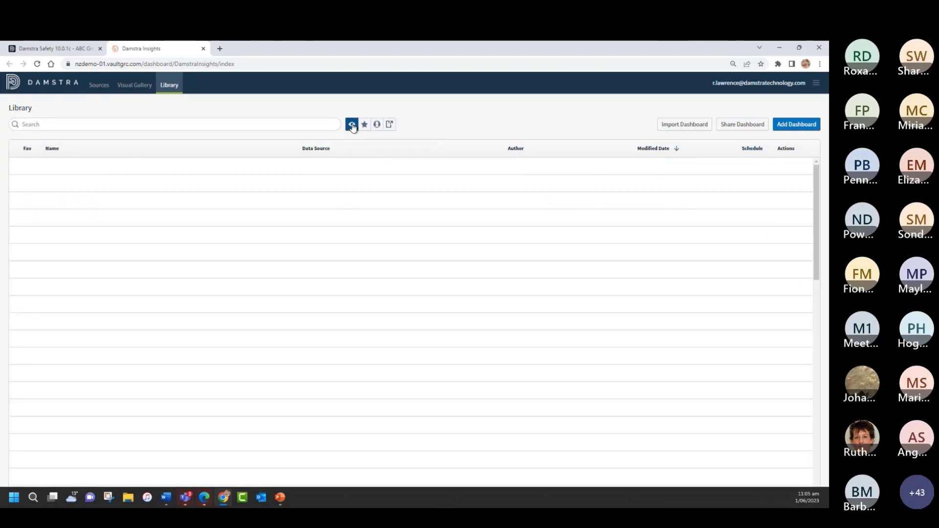
# Step: Sort the library by name in ascending and descending order, by author, and by modified date, ending with the newest first
pyautogui.click(108, 152)
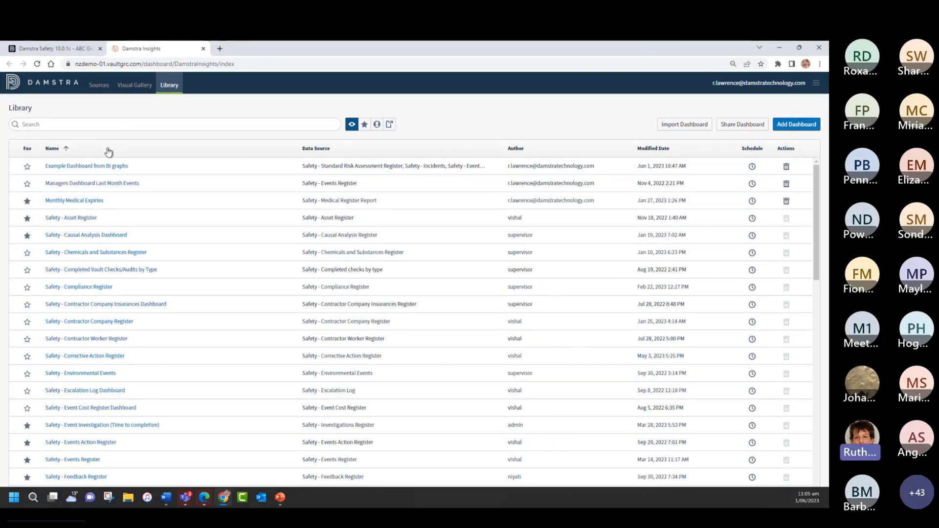
pyautogui.click(108, 152)
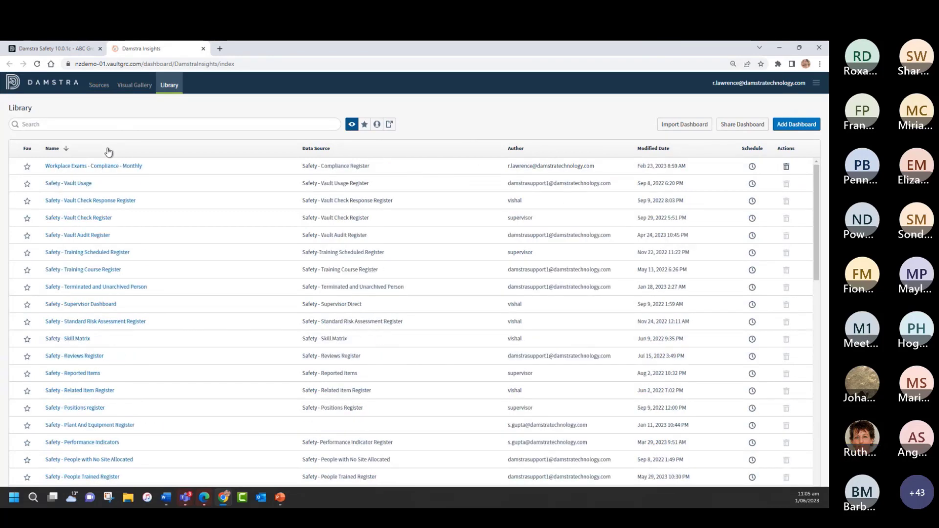
pyautogui.click(533, 150)
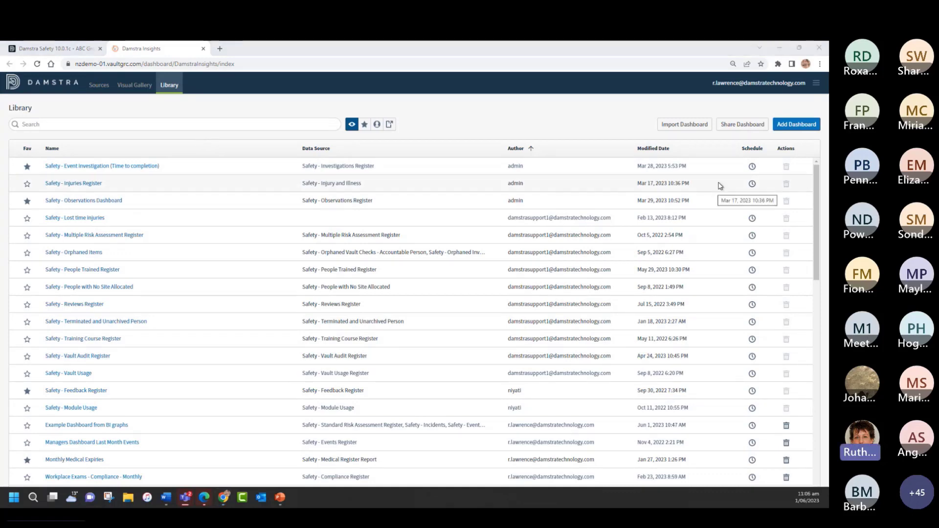
pyautogui.click(654, 149)
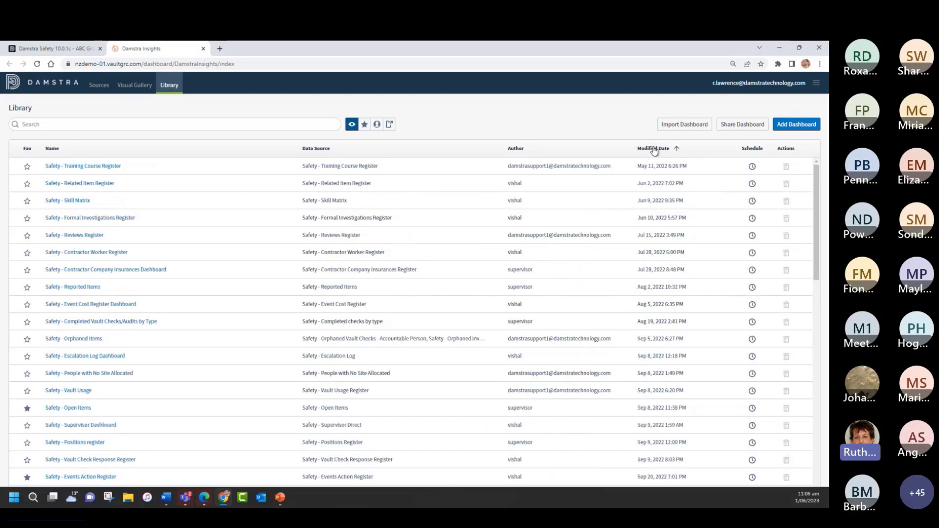
pyautogui.click(654, 148)
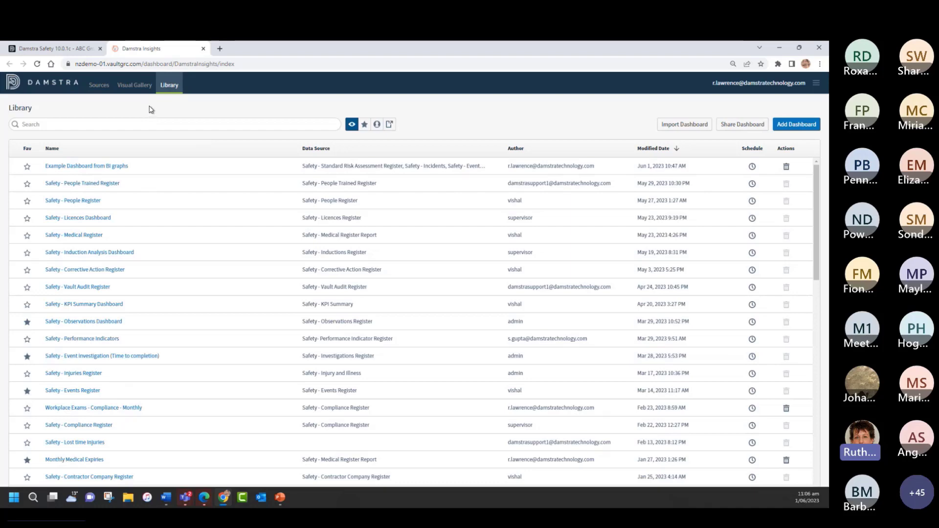
# Step: Open the Safety - Events Register dashboard and view its download format options
pyautogui.click(77, 390)
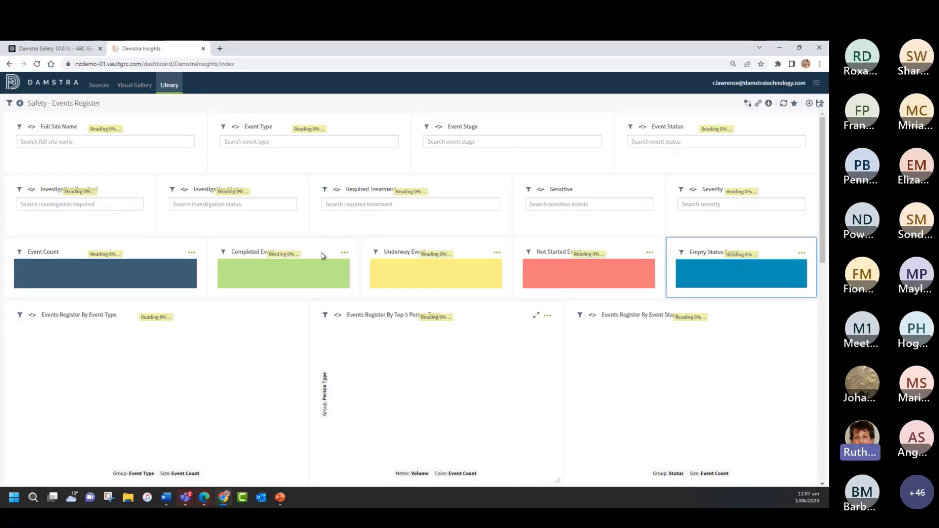
pyautogui.click(769, 104)
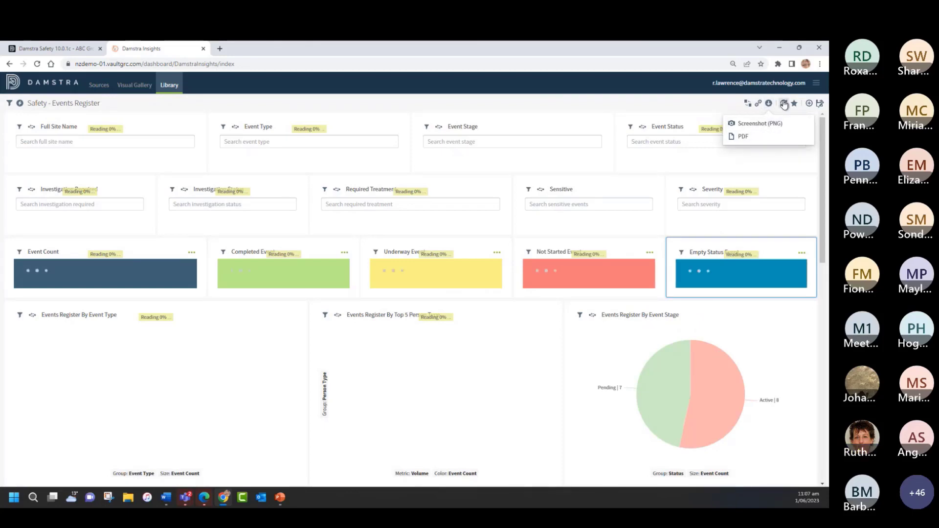
pyautogui.click(808, 105)
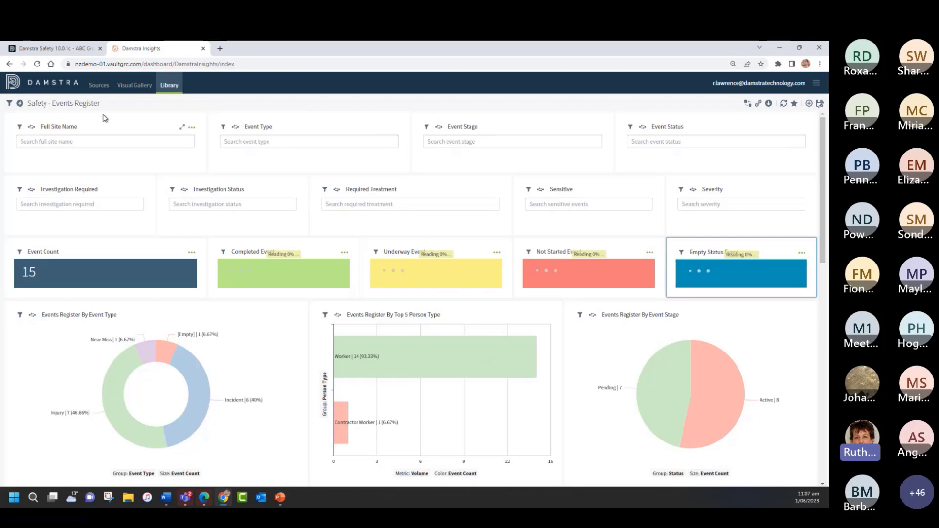
# Step: Examine the available filter values for Full Site Name, Event Type, Event Stage and Required Treatment without choosing any
pyautogui.click(87, 139)
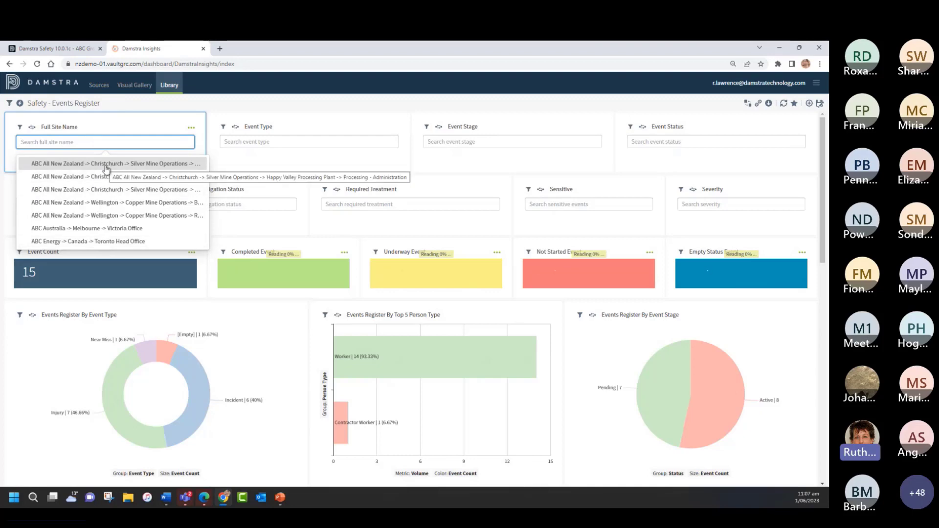
pyautogui.click(222, 104)
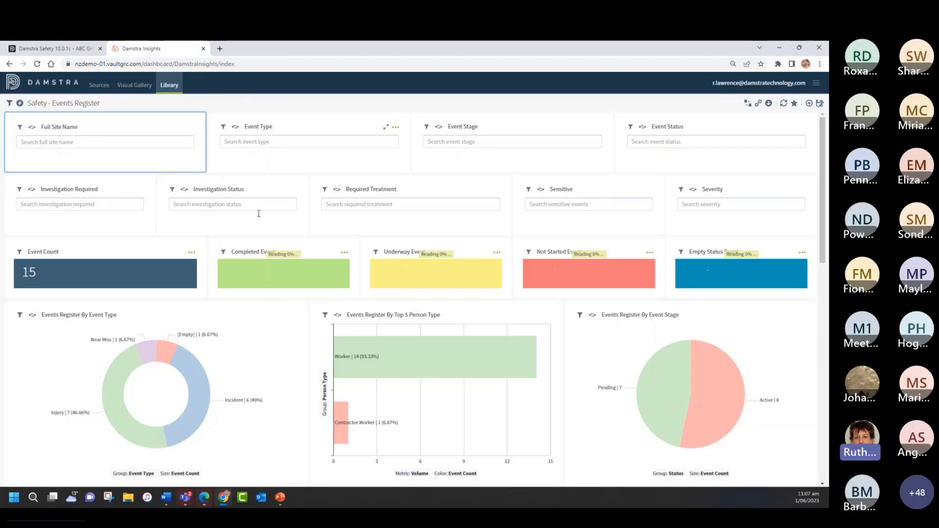
pyautogui.scroll(-10, 255, 220)
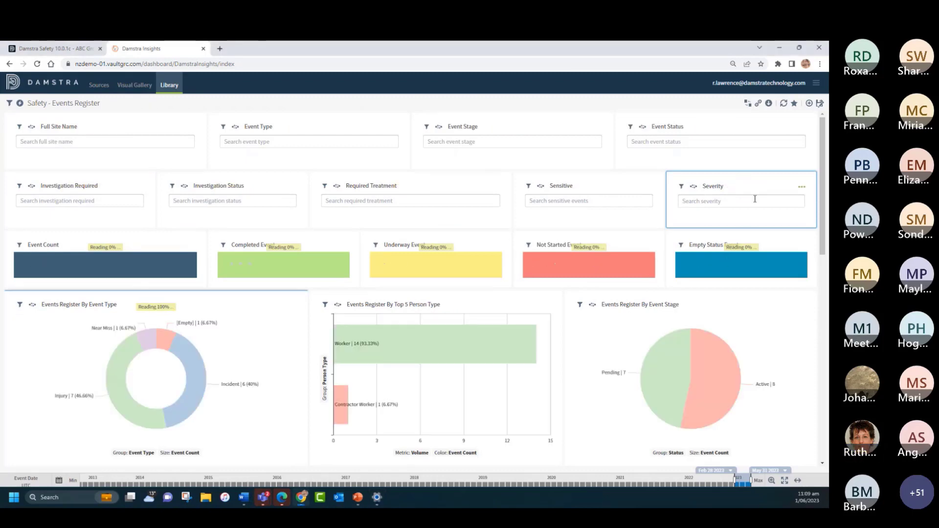
pyautogui.click(284, 141)
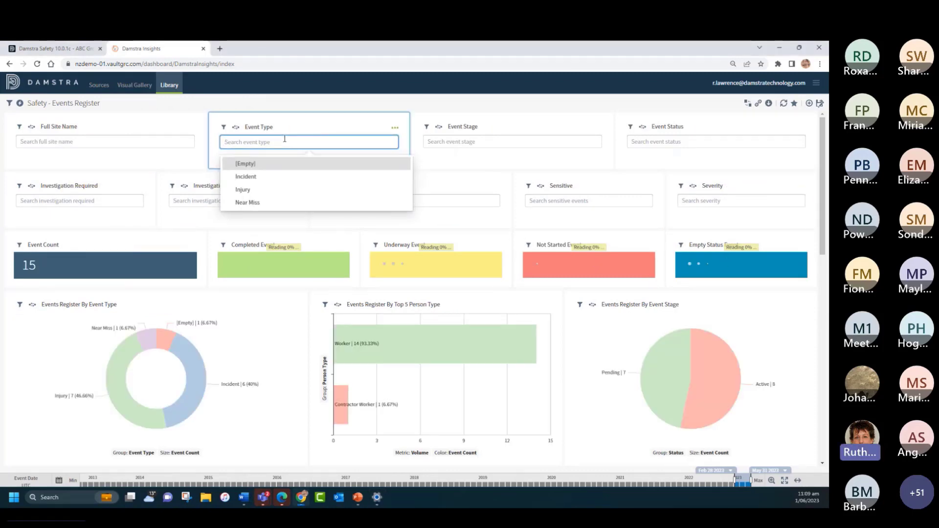
pyautogui.click(475, 142)
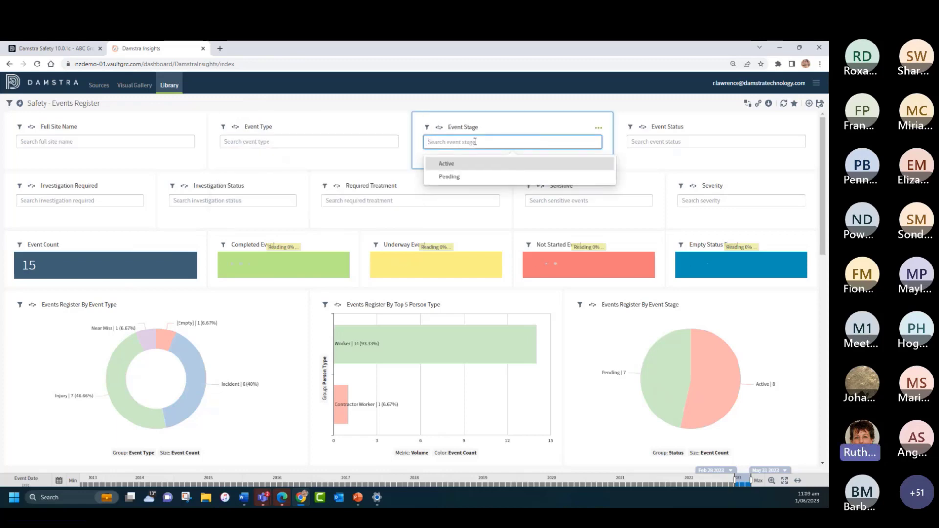
pyautogui.click(393, 200)
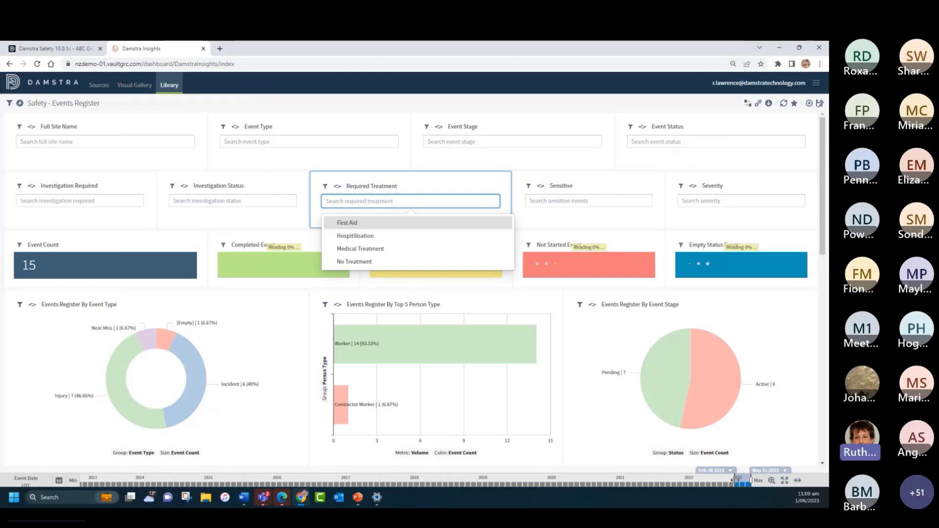
# Step: Set the dashboard's Event Date range on the timeline to Aug 1 2021 through Jul 31 2022
pyautogui.moveTo(736, 479); pyautogui.dragTo(693, 477)
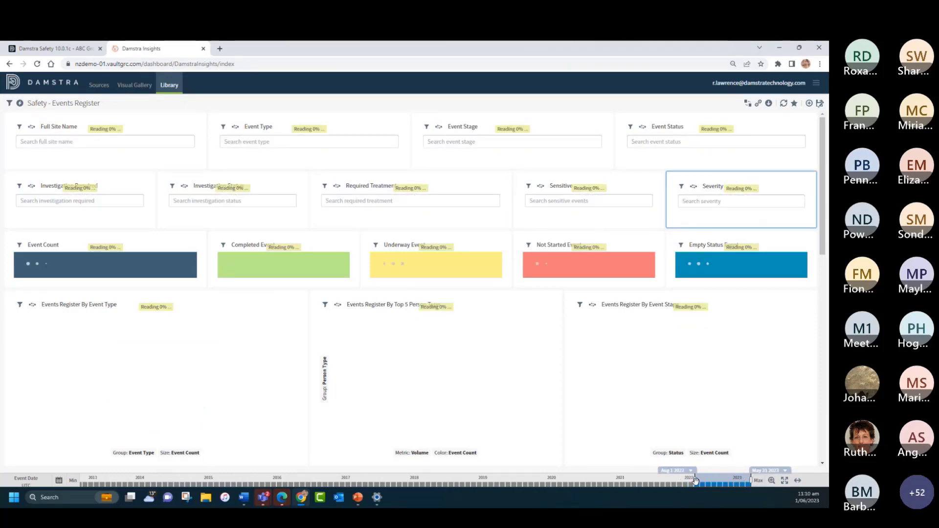
pyautogui.moveTo(695, 480); pyautogui.dragTo(631, 483)
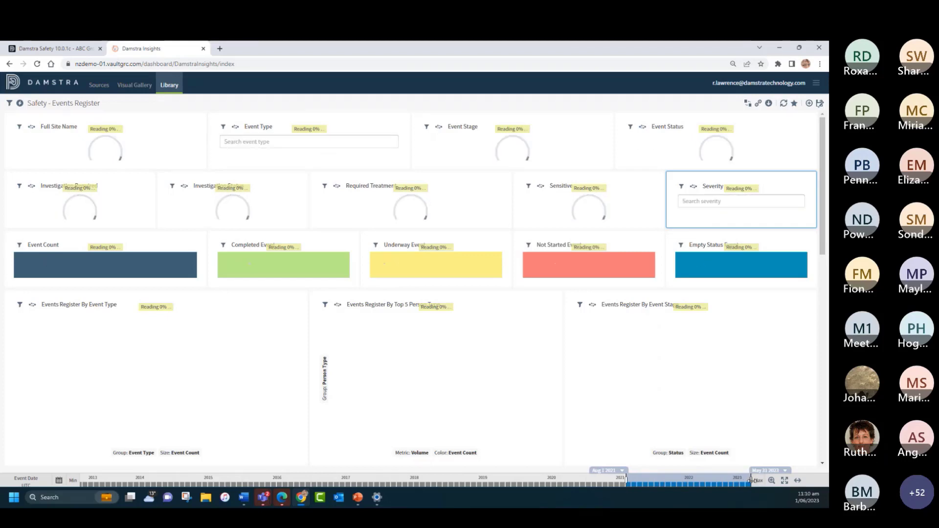
pyautogui.moveTo(751, 483); pyautogui.dragTo(697, 481)
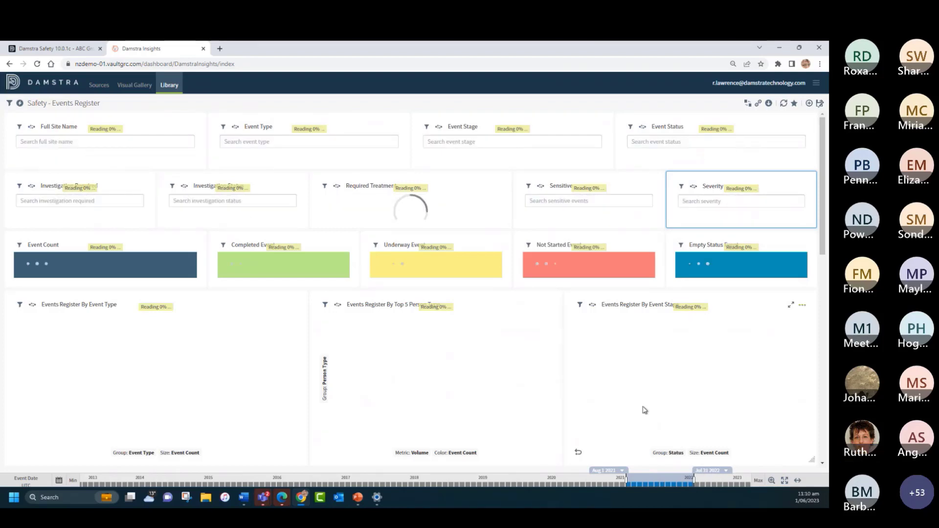
# Step: Examine the month and year choices in the calendar for the range's end date and cancel without changing it
pyautogui.click(709, 471)
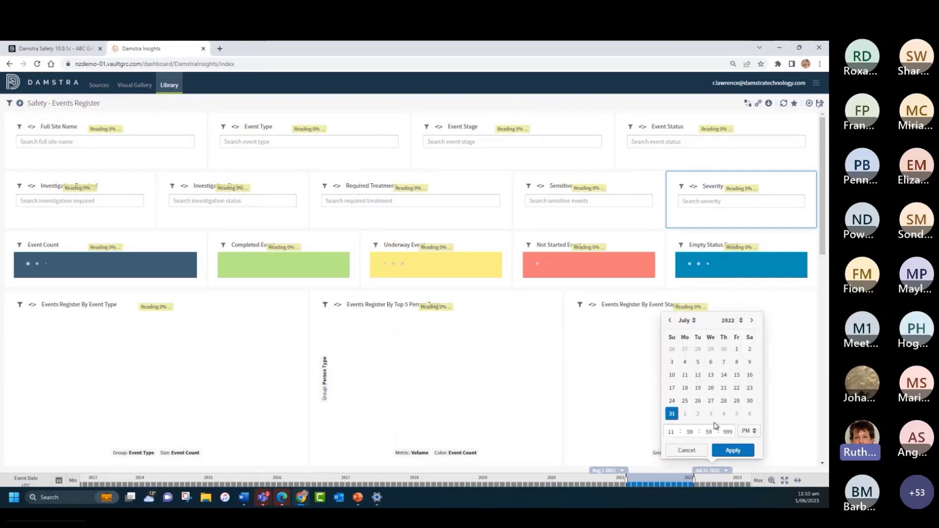
pyautogui.click(685, 320)
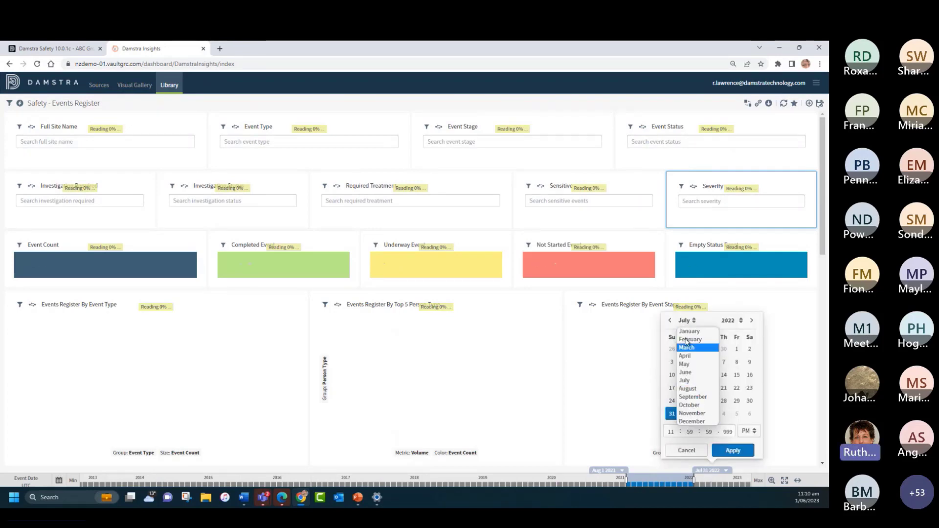
pyautogui.click(729, 320)
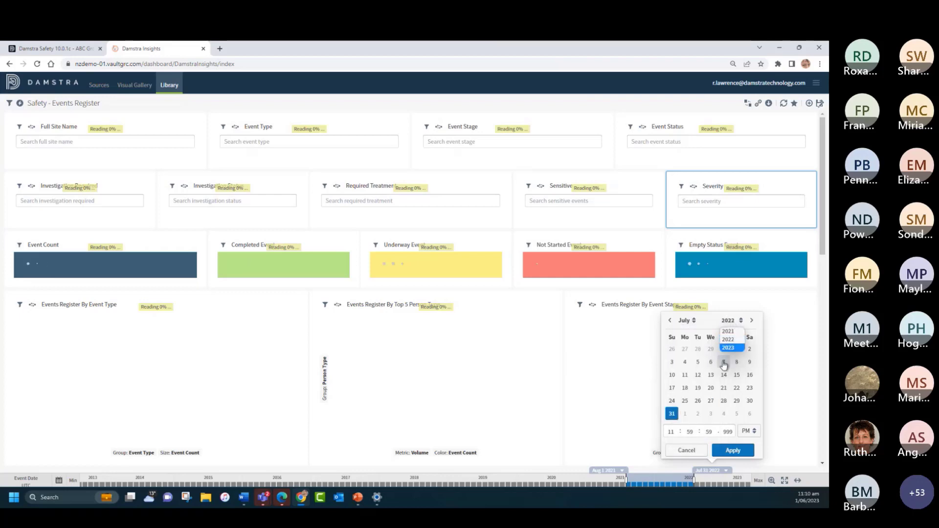
pyautogui.click(686, 450)
pyautogui.click(686, 450)
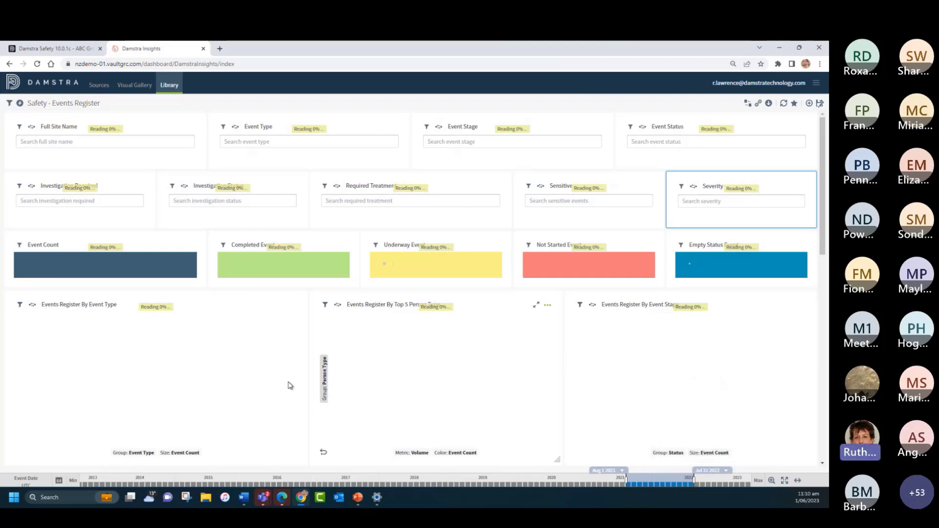
# Step: Set the start of the Event Date time range to a dynamic time of Now with an offset of minus 2 years
pyautogui.click(59, 480)
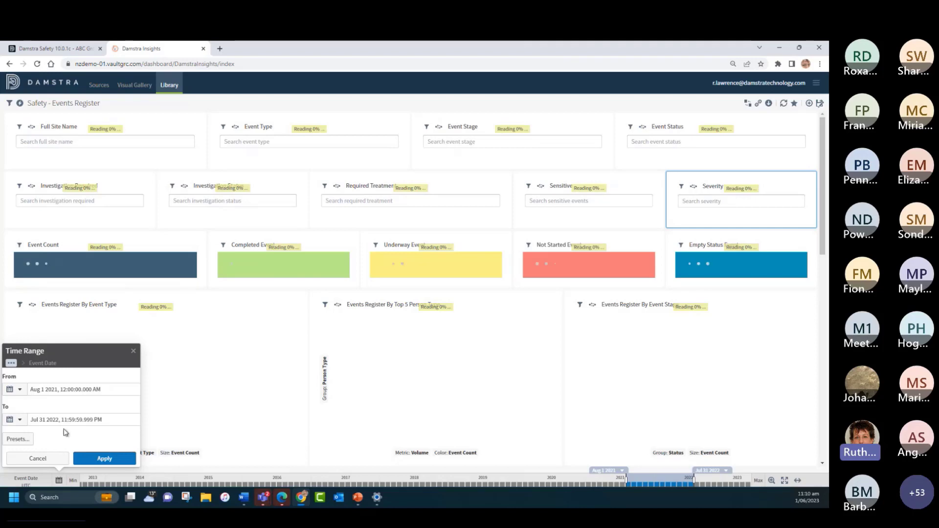
pyautogui.click(20, 389)
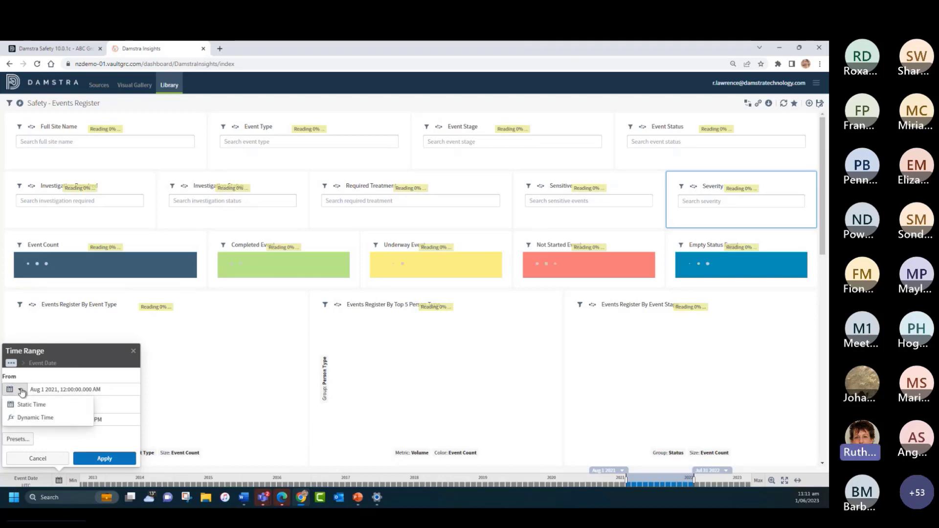
pyautogui.click(30, 418)
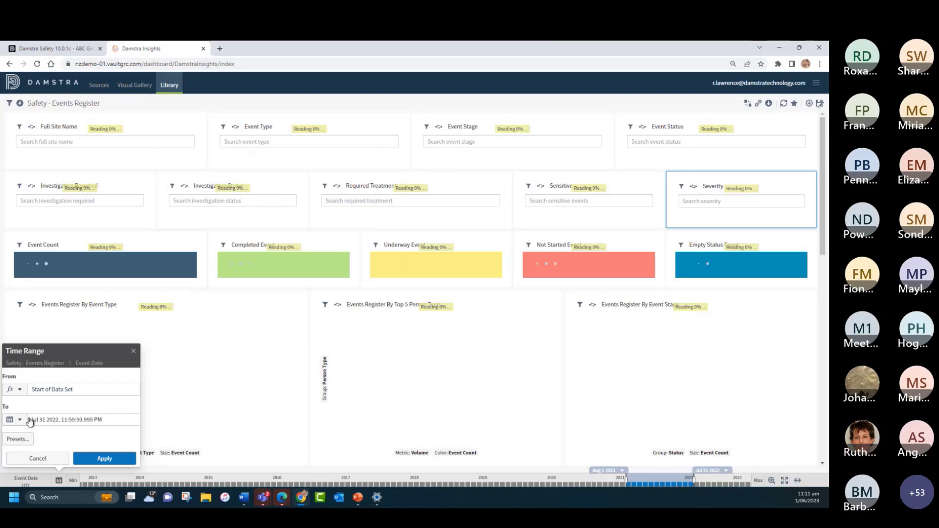
pyautogui.click(55, 390)
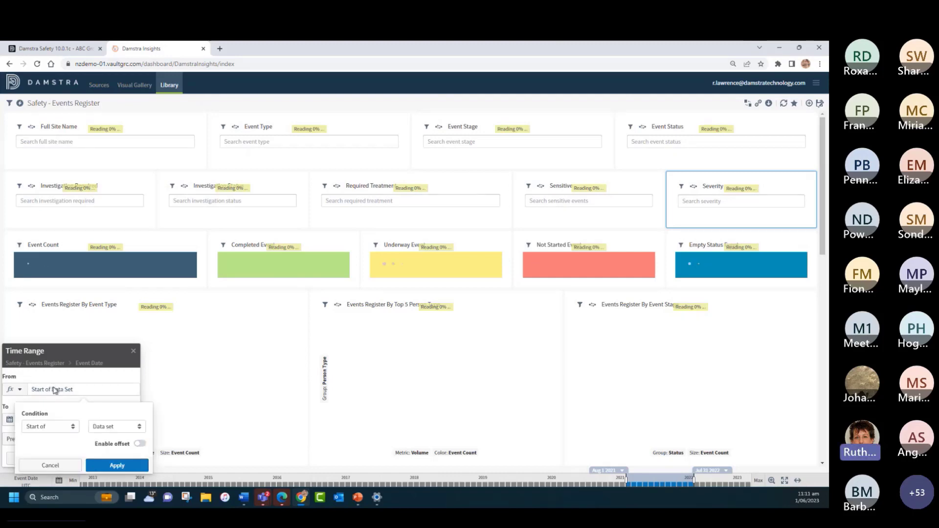
pyautogui.click(45, 427)
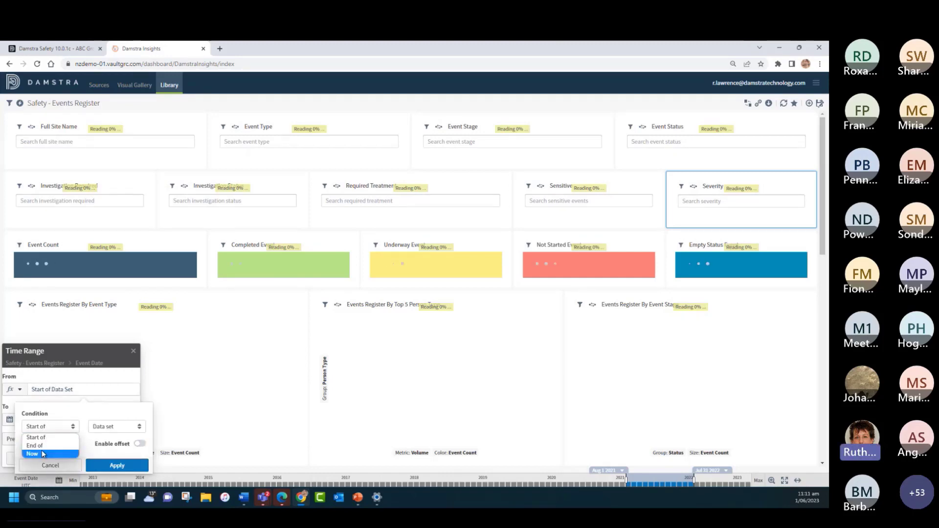
pyautogui.click(43, 454)
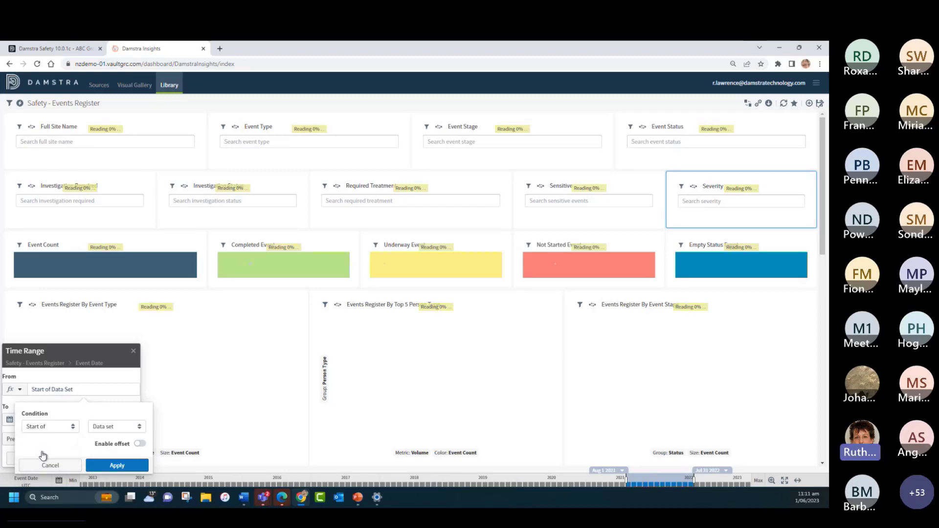
pyautogui.click(141, 444)
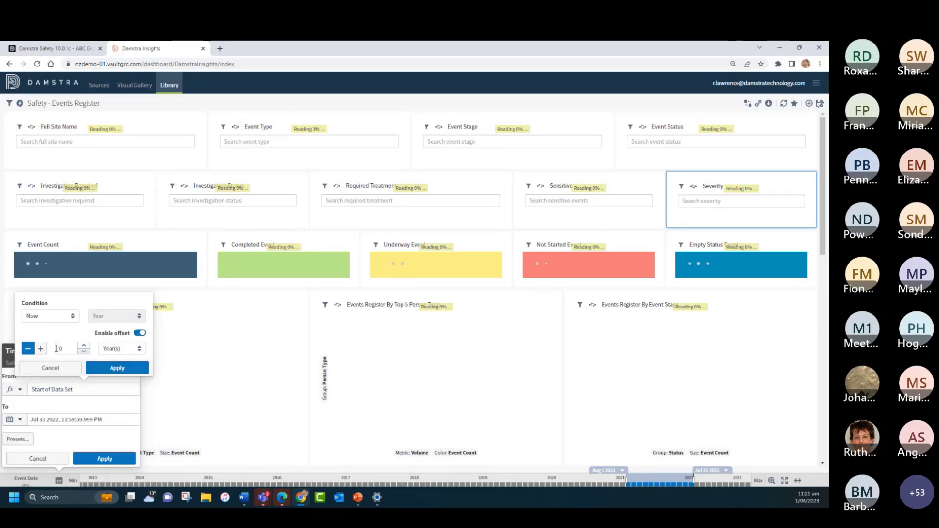
pyautogui.click(84, 345)
pyautogui.click(83, 345)
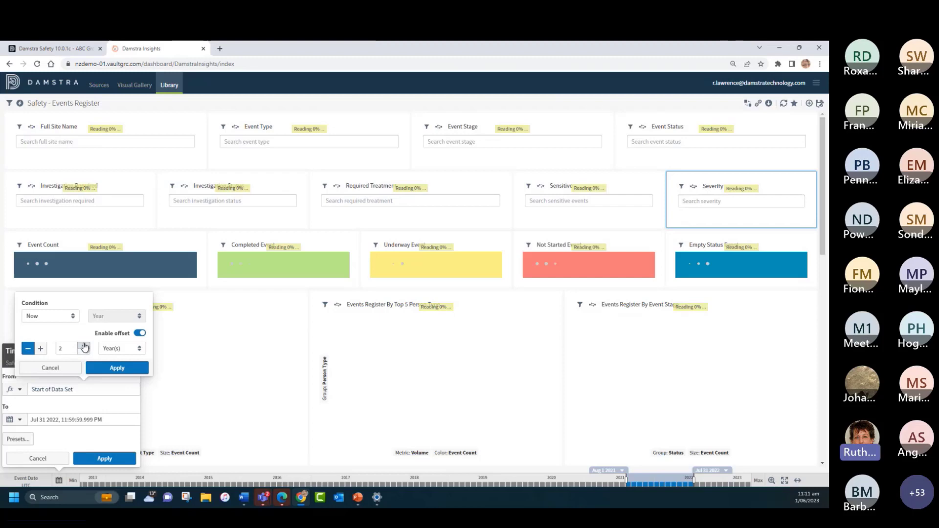
pyautogui.click(114, 369)
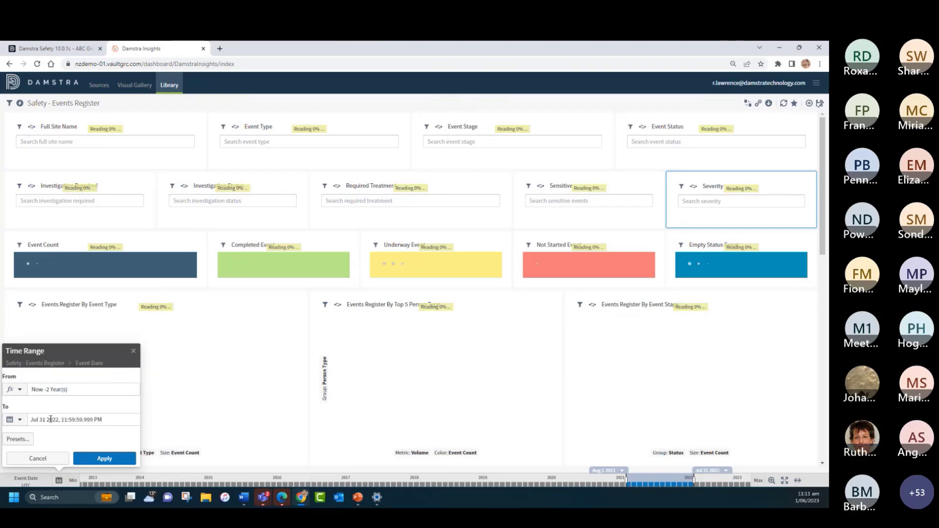
# Step: Set the end of the Event Date time range to the dynamic time Now
pyautogui.click(20, 421)
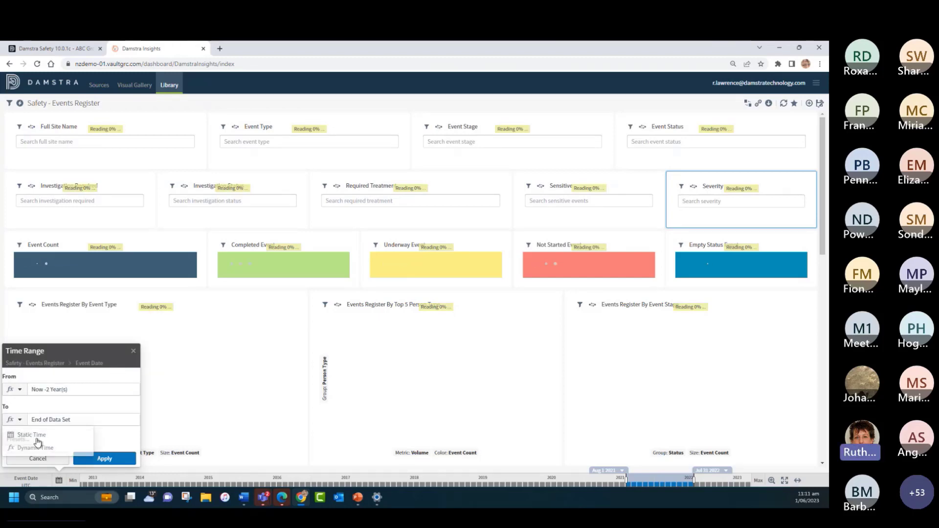
pyautogui.click(37, 445)
pyautogui.click(61, 422)
pyautogui.click(47, 359)
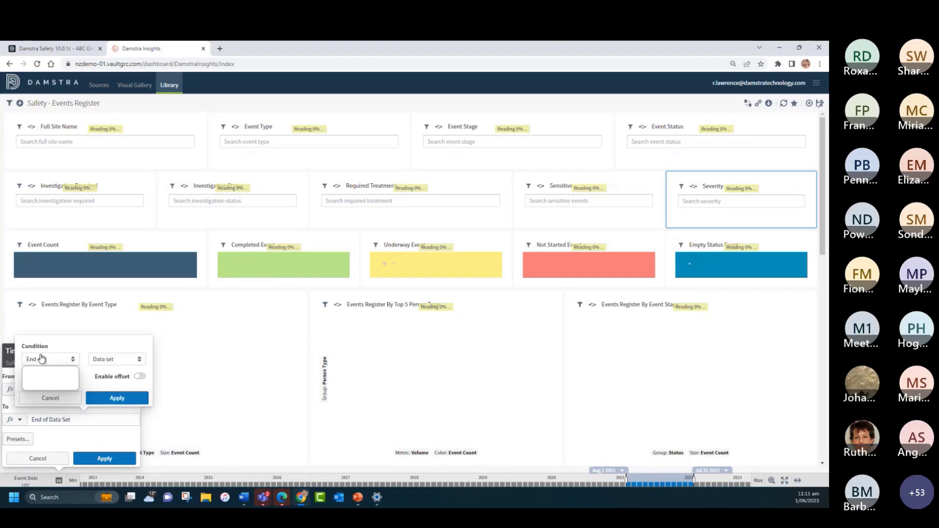
pyautogui.click(43, 386)
pyautogui.click(115, 397)
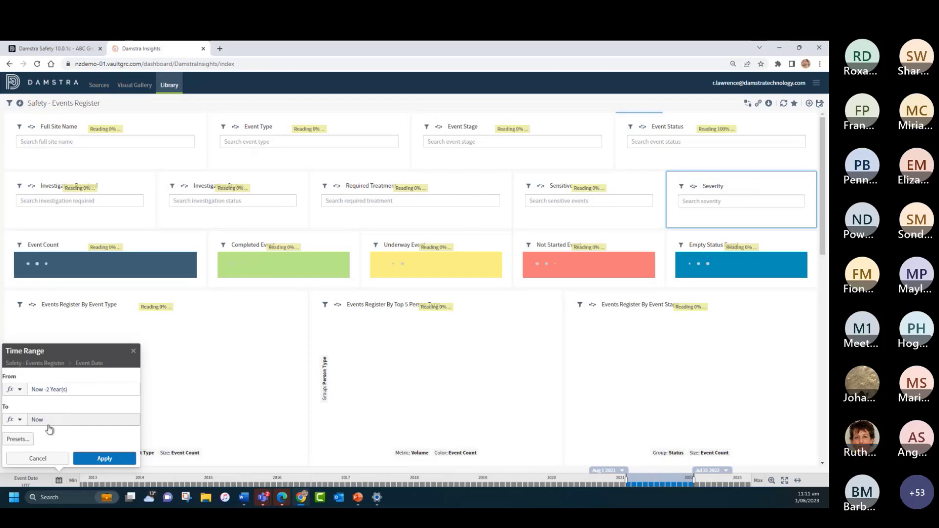
# Step: Examine the preset time ranges for Event Date and cancel the time range changes
pyautogui.click(17, 440)
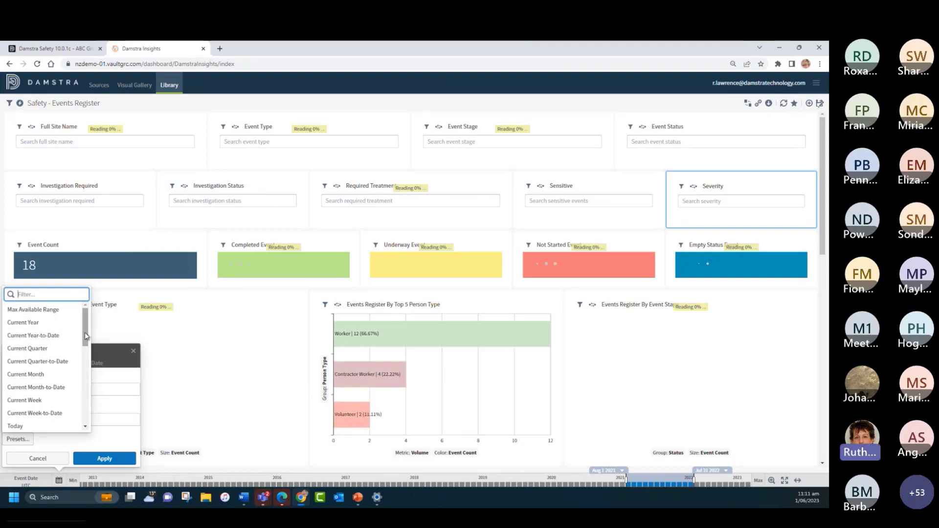
pyautogui.moveTo(86, 335); pyautogui.dragTo(84, 377)
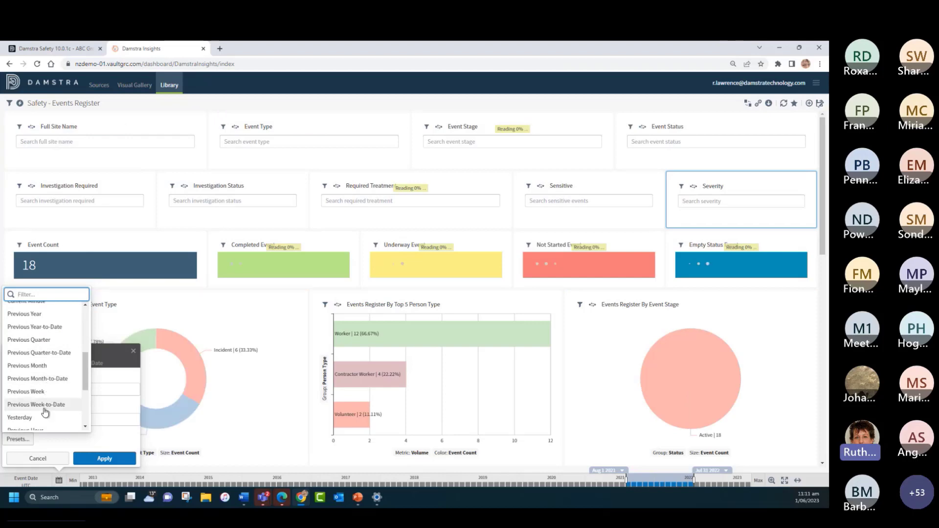
pyautogui.click(48, 459)
pyautogui.click(50, 461)
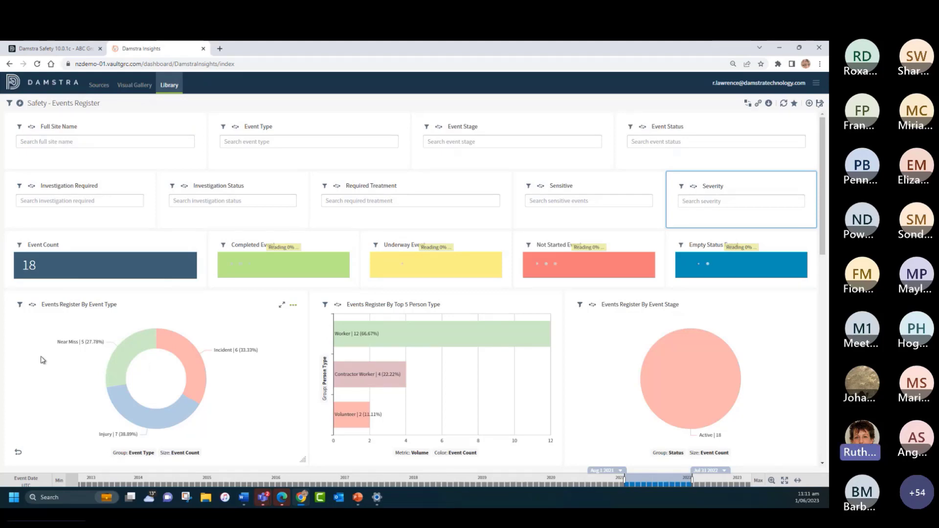
pyautogui.click(38, 483)
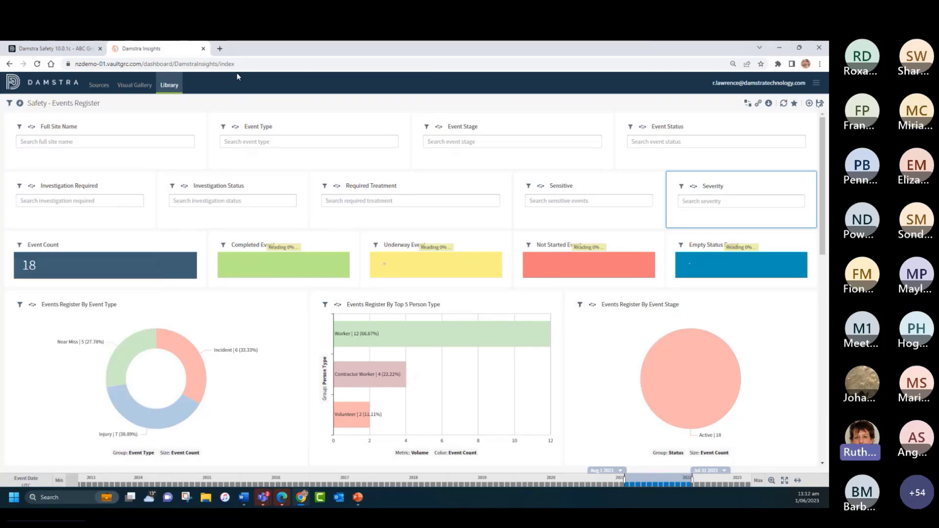
# Step: View the detailed records behind the Injury segment of the Events Register By Event Type chart, including the further columns, and close them
pyautogui.scroll(-2, 251, 325)
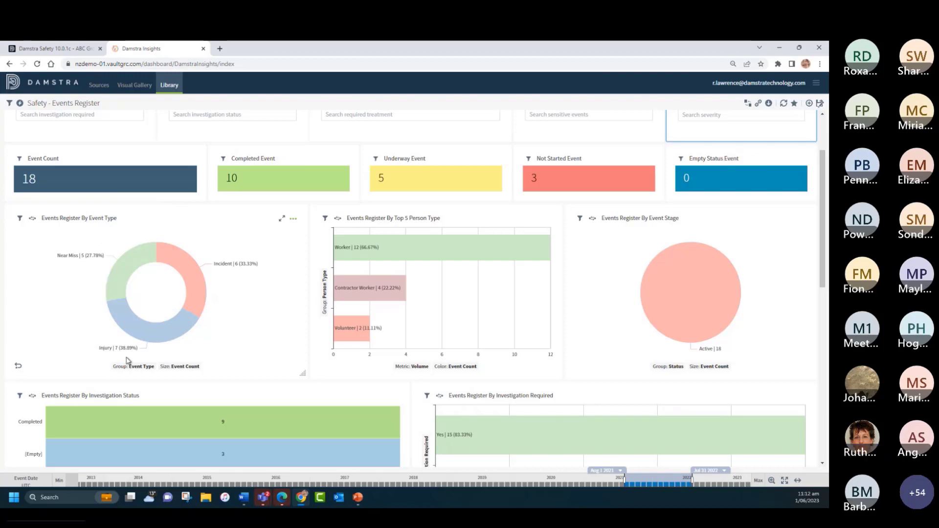
pyautogui.moveTo(122, 323)
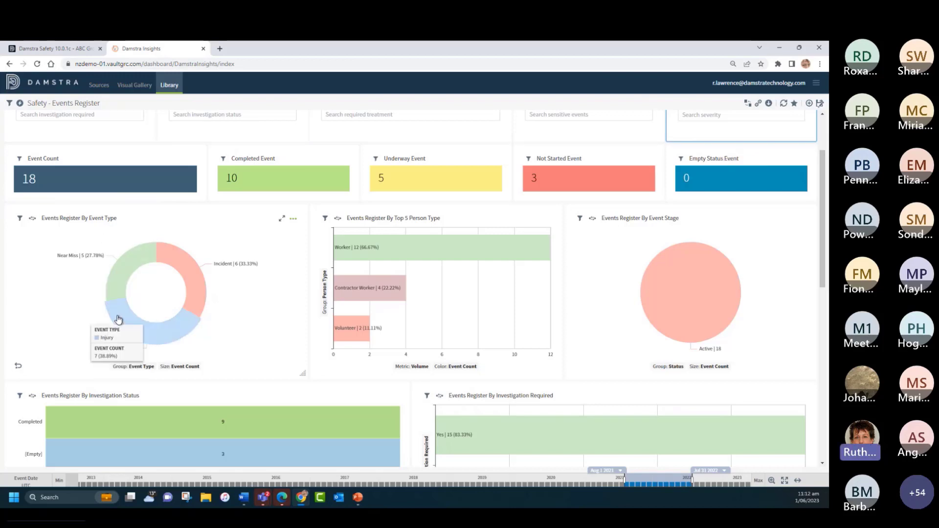
pyautogui.click(158, 338)
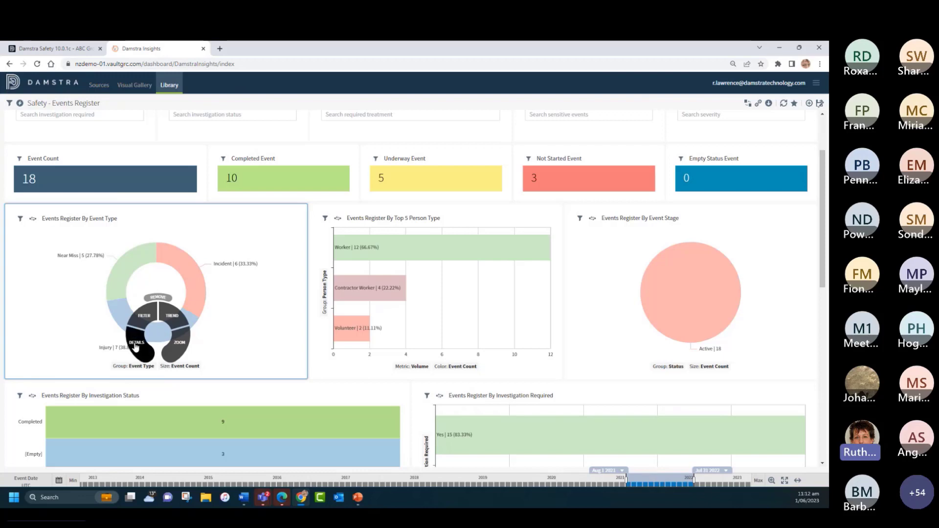
pyautogui.click(135, 346)
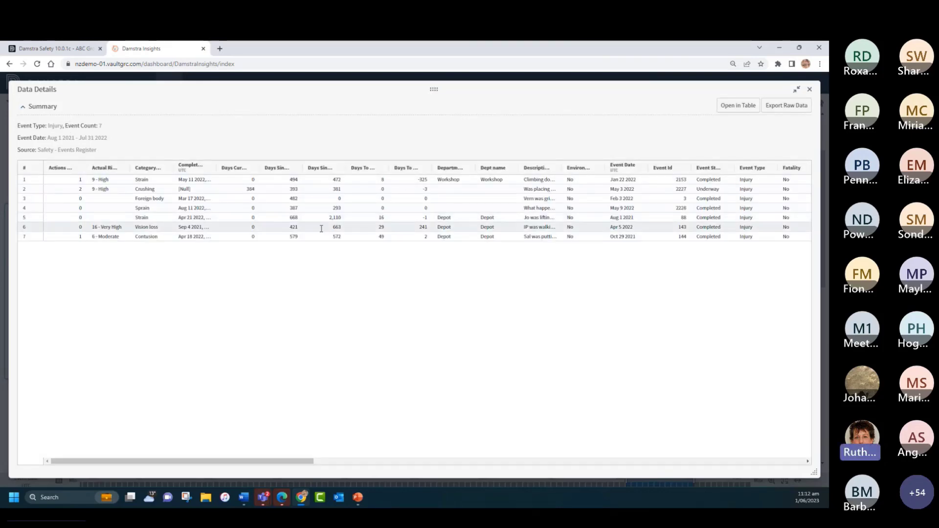
pyautogui.moveTo(235, 462); pyautogui.dragTo(681, 487)
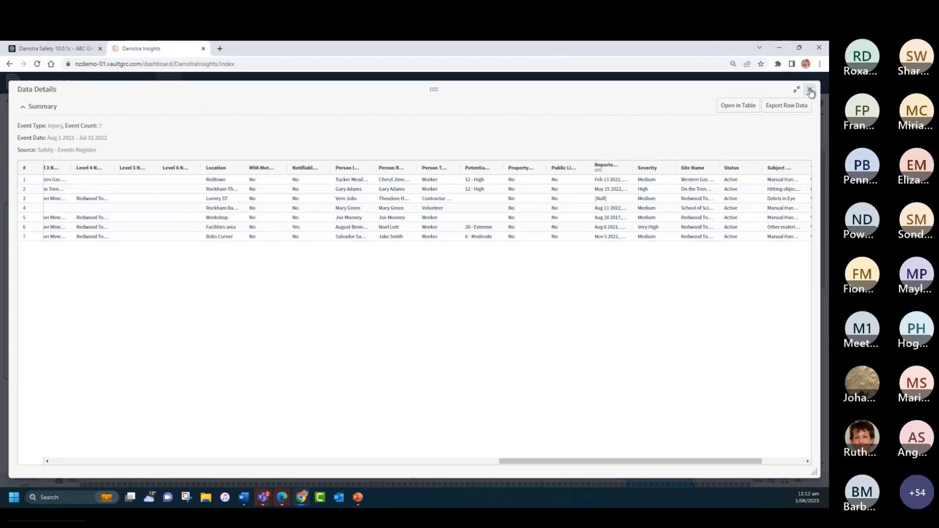
pyautogui.click(787, 92)
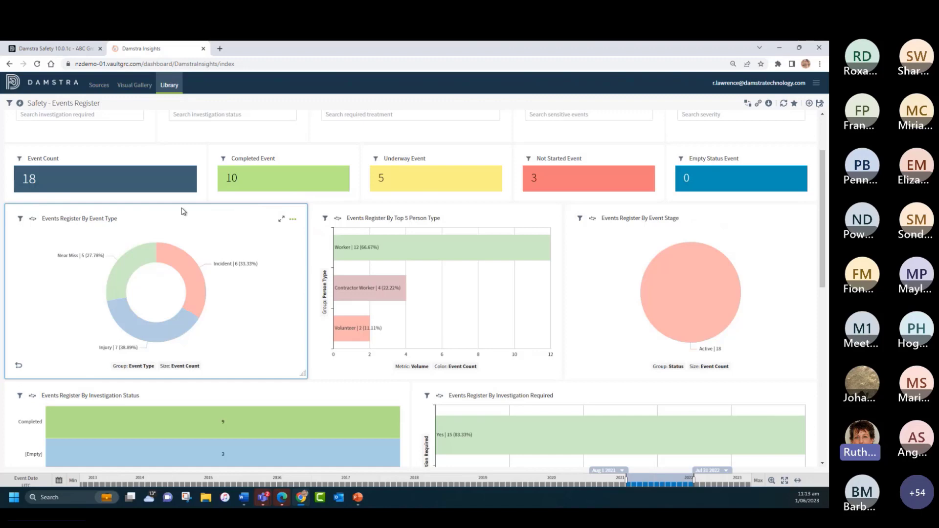
# Step: Change the visual style of the Events Register By Event Type chart to Pie
pyautogui.click(293, 220)
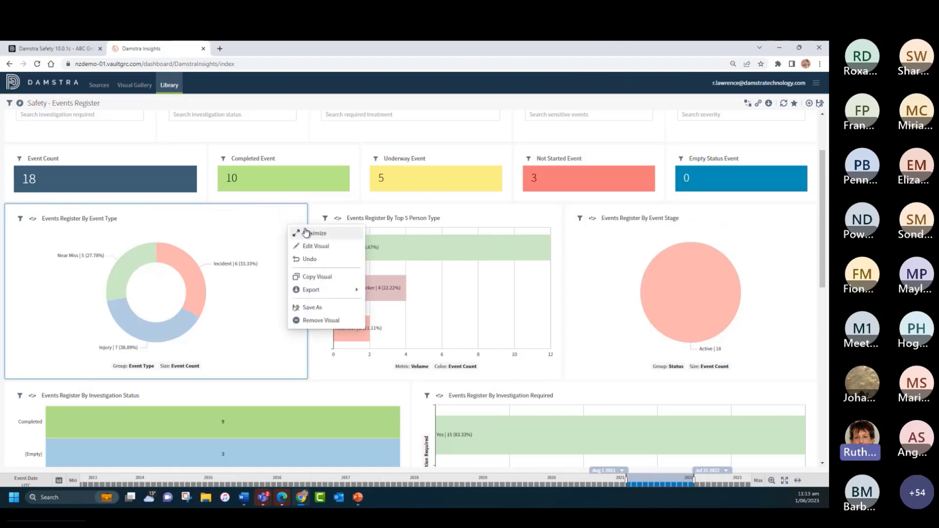
pyautogui.click(315, 246)
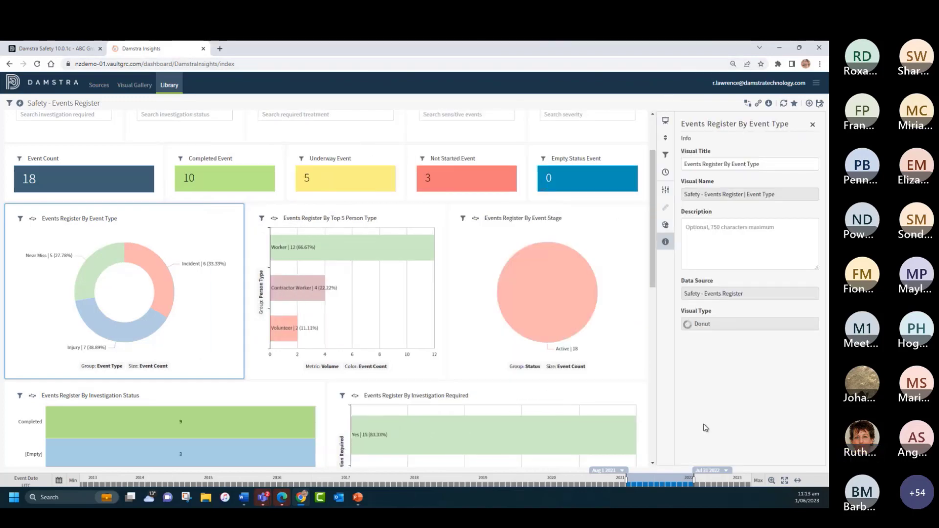
pyautogui.click(665, 121)
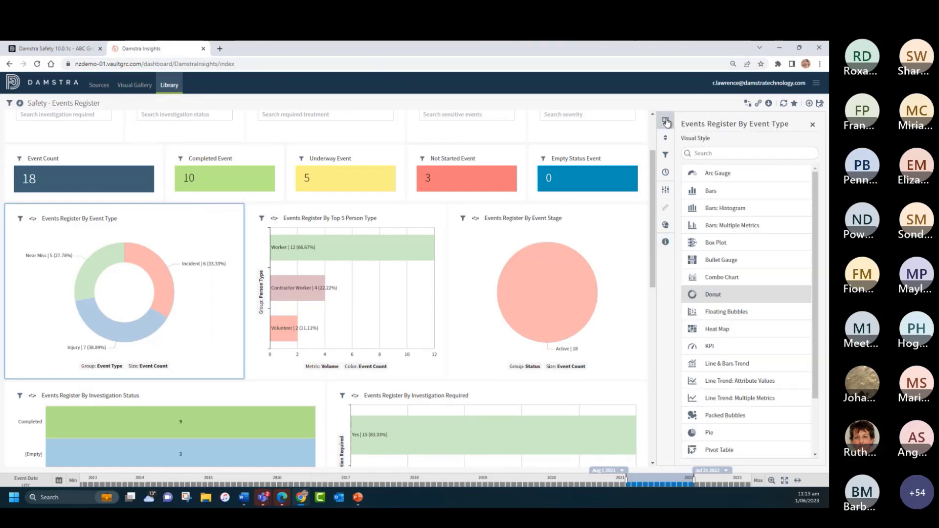
pyautogui.click(727, 437)
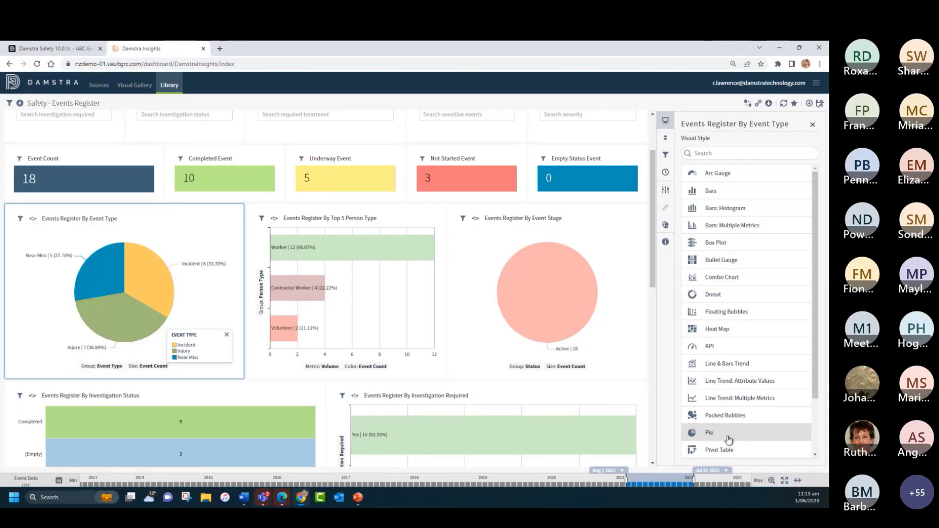
# Step: Examine the chart's Sort & Limit settings and the Event Type values available for a row filter, and back out without adding one
pyautogui.click(665, 141)
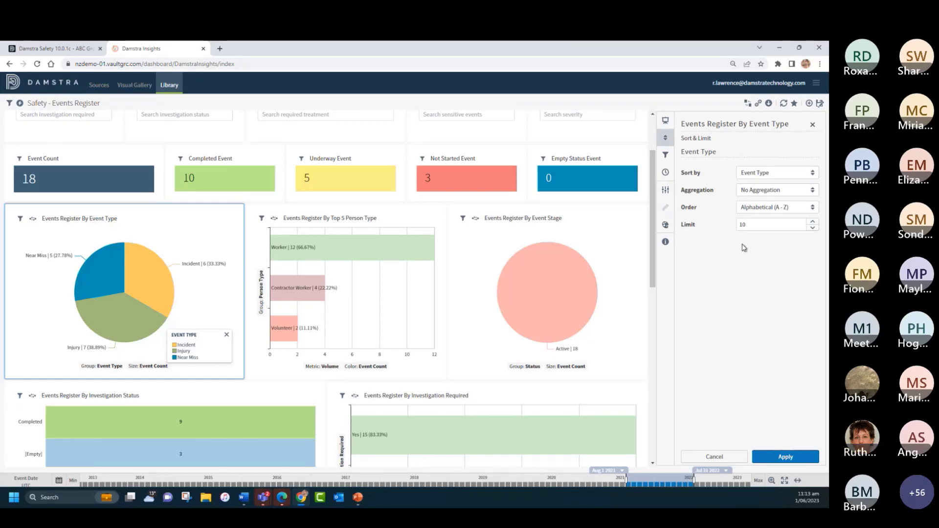
pyautogui.click(664, 156)
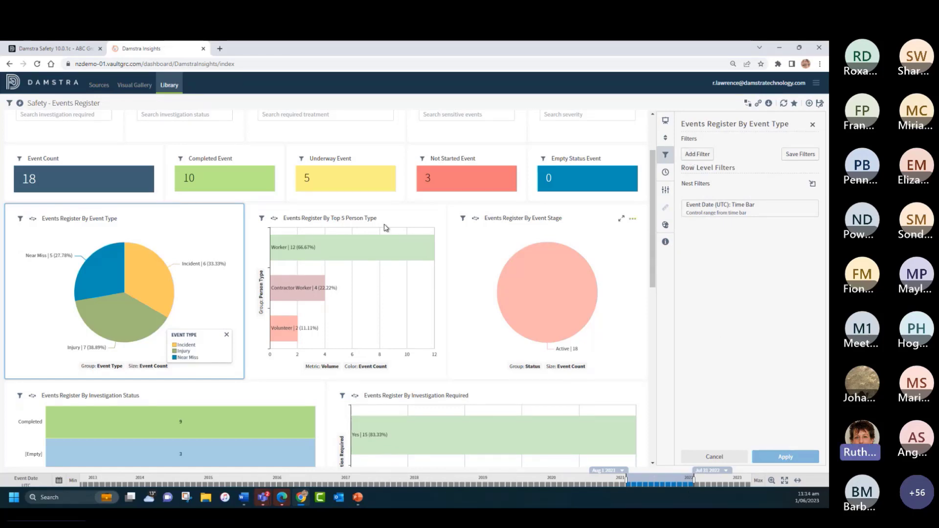
pyautogui.click(694, 154)
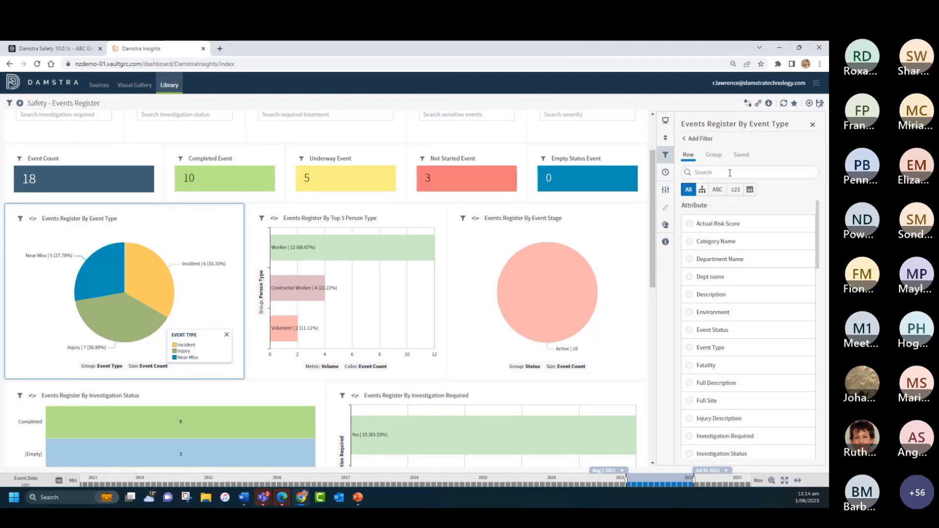
pyautogui.click(690, 350)
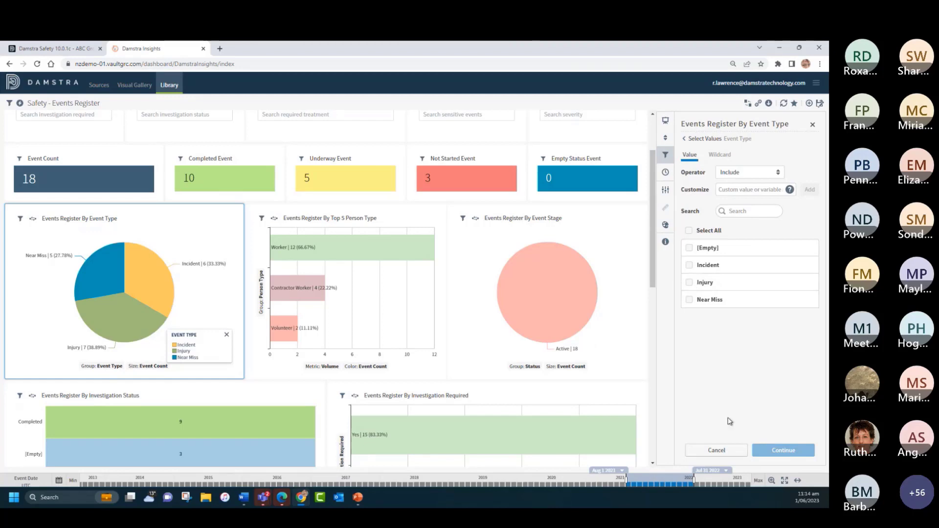
pyautogui.click(720, 451)
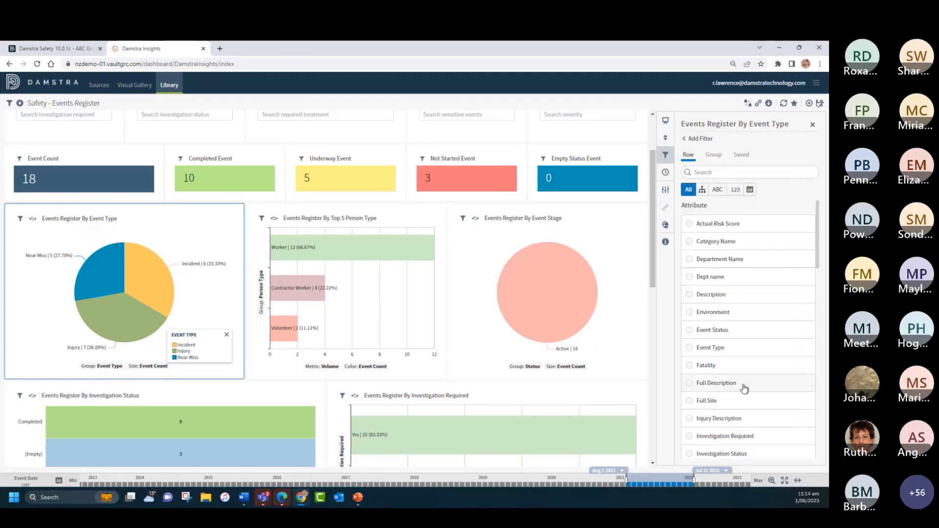
pyautogui.click(685, 139)
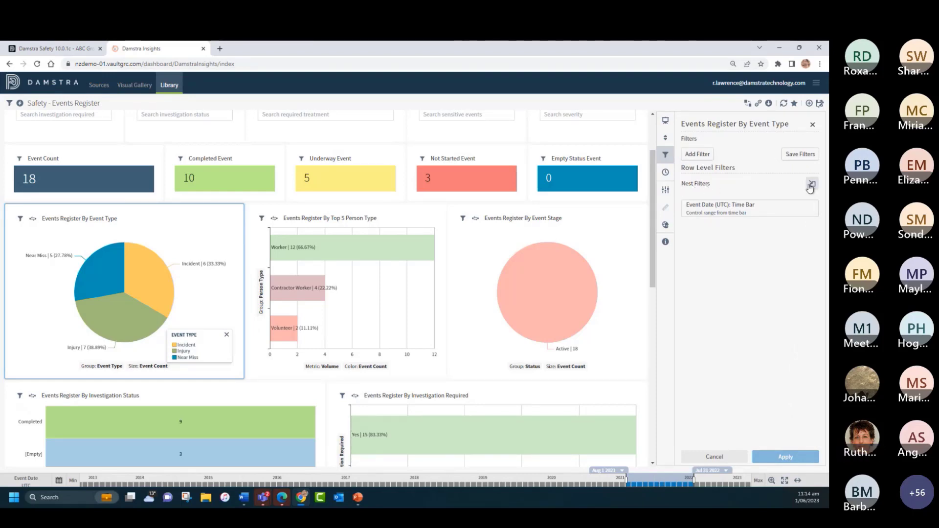
# Step: Add a row filter to the Events Register By Event Type chart that includes the Category Name value Laceration
pyautogui.click(698, 154)
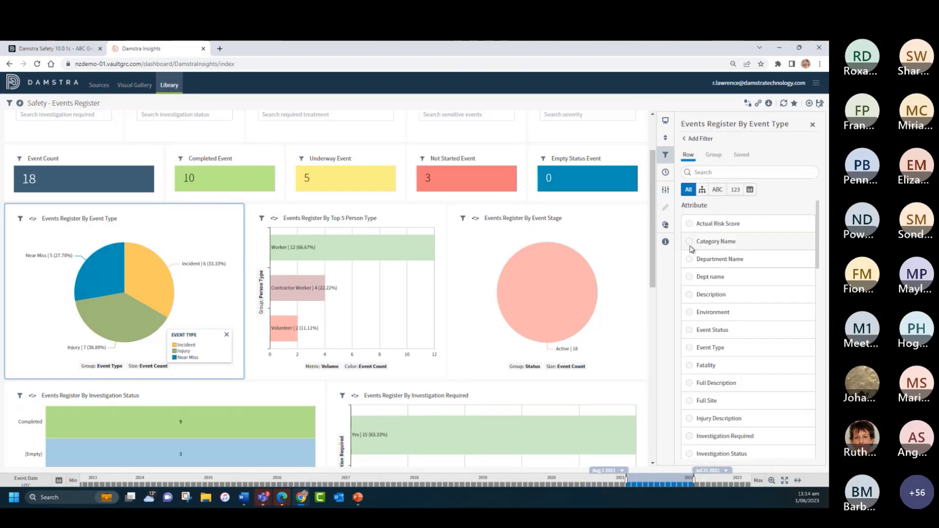
pyautogui.click(691, 243)
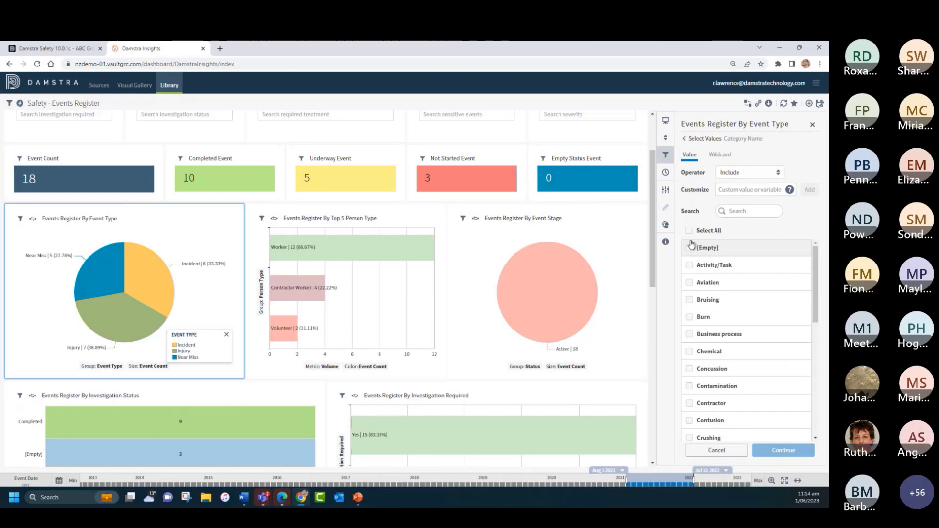
pyautogui.scroll(-4, 714, 303)
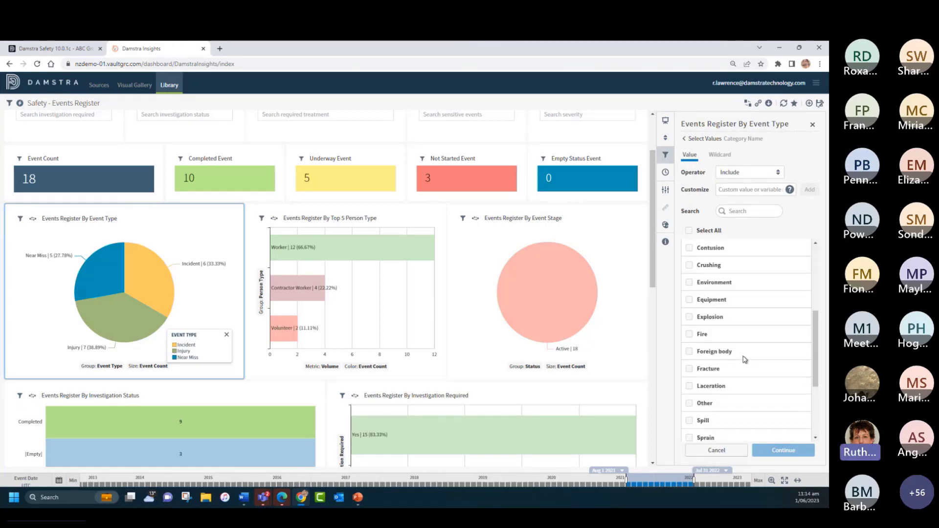
pyautogui.click(689, 387)
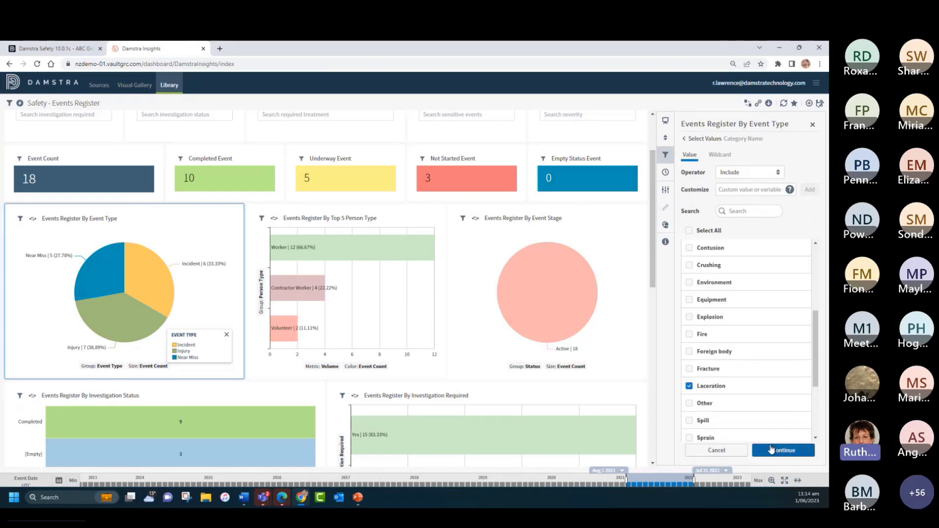
pyautogui.click(784, 450)
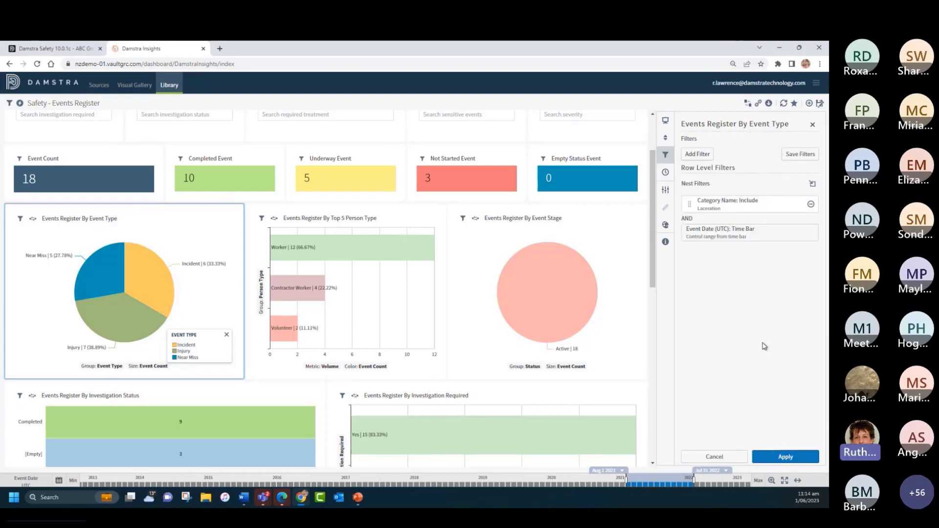
# Step: Search the Subject Name values for "cut" and add a row filter including Cut to Finger, Cut to Hand and Small cut to finger
pyautogui.click(697, 153)
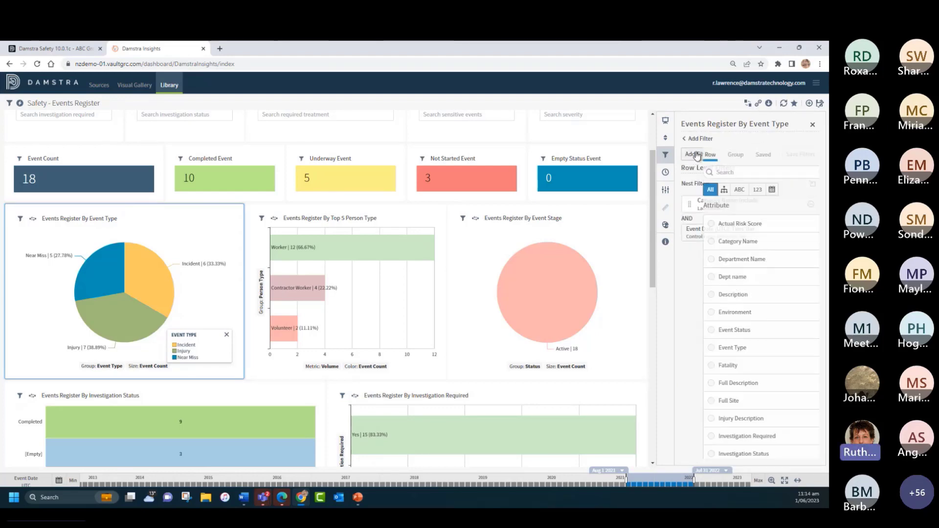
pyautogui.scroll(-7, 748, 283)
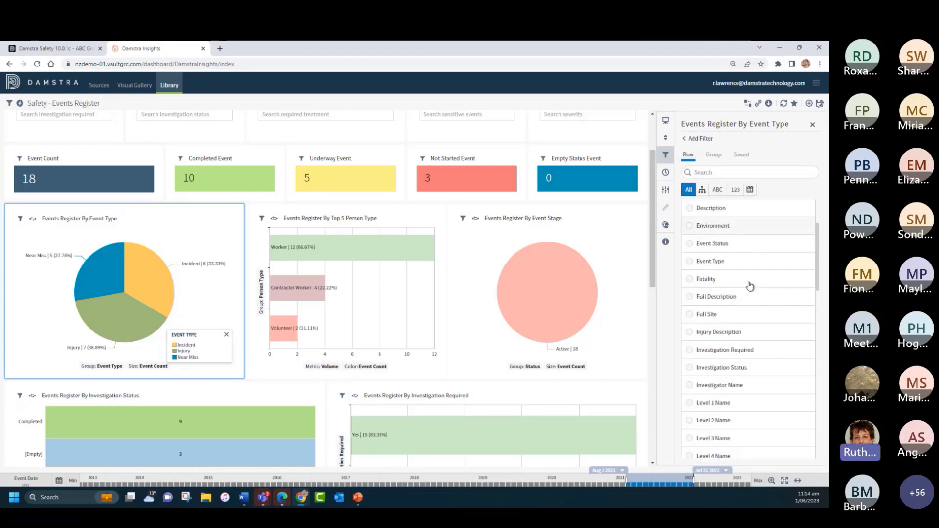
pyautogui.scroll(-2, 750, 287)
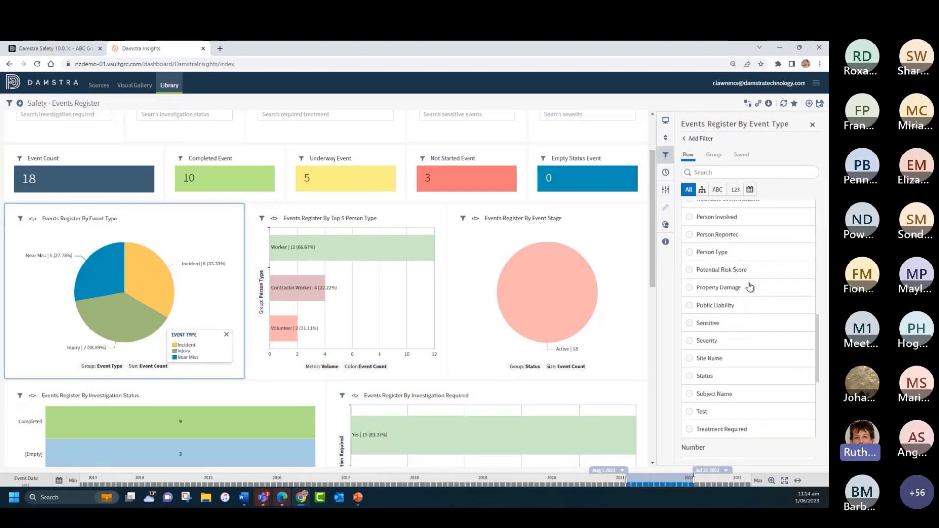
pyautogui.click(689, 394)
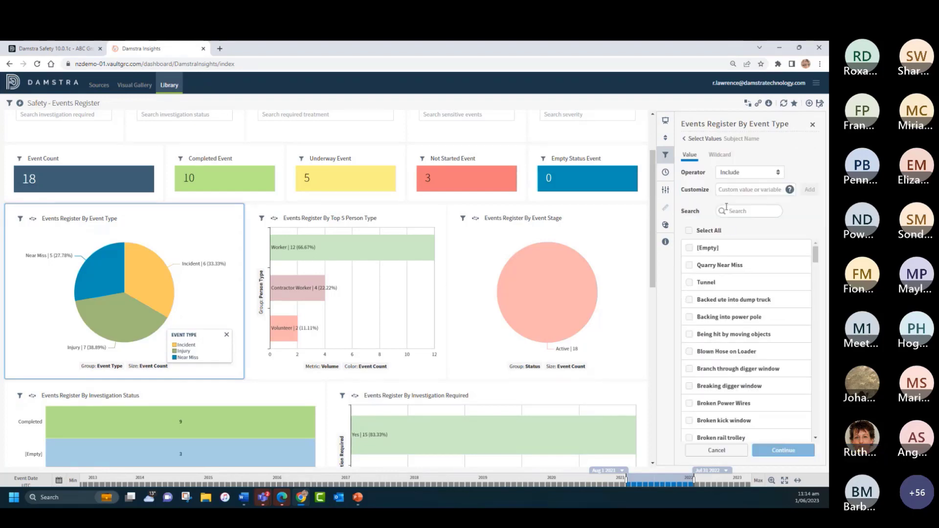
pyautogui.click(741, 210)
pyautogui.write('cut')
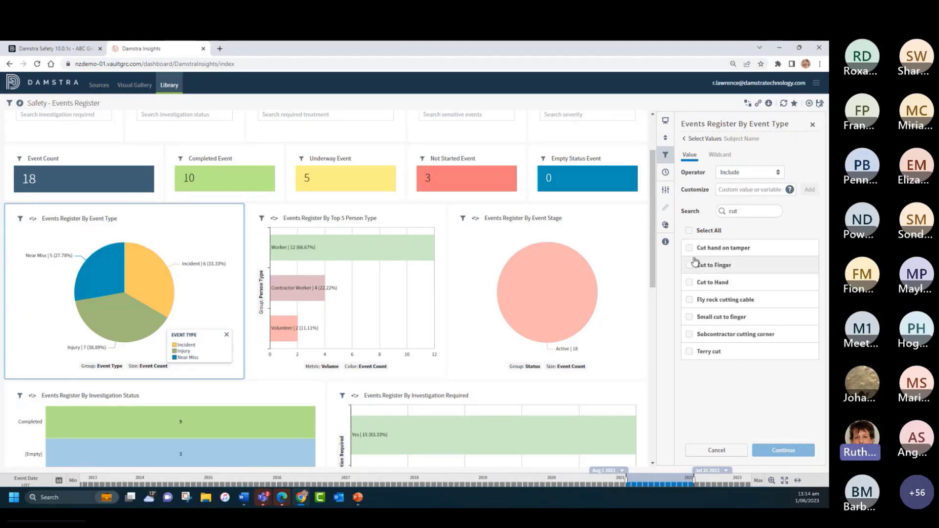
pyautogui.click(689, 265)
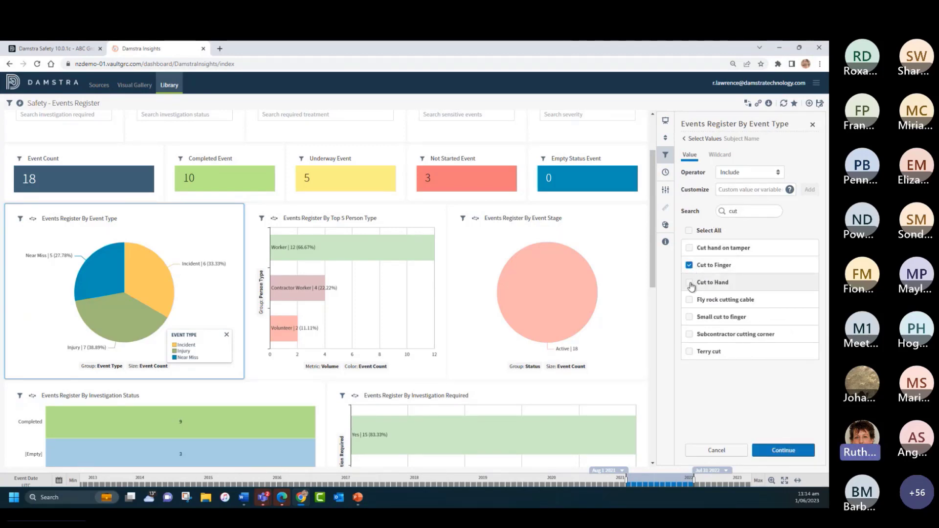
pyautogui.click(689, 282)
pyautogui.click(689, 317)
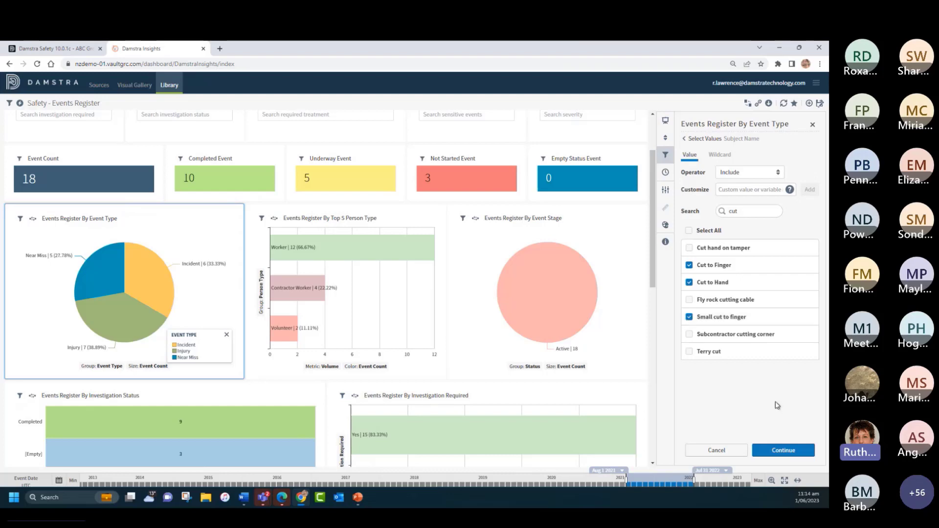
pyautogui.click(790, 451)
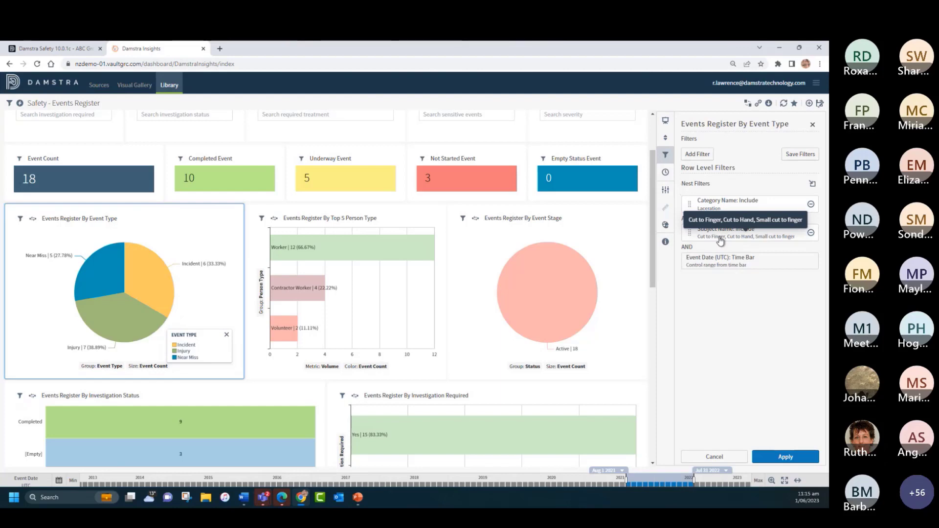
# Step: Nest the Category Name and Subject Name filters in an OR group and apply the filters to the chart
pyautogui.click(810, 184)
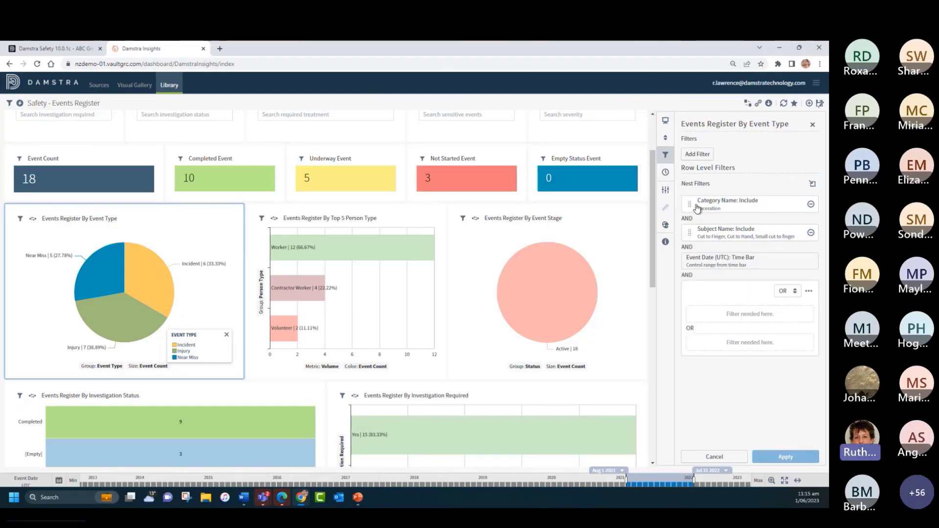
pyautogui.moveTo(696, 207); pyautogui.dragTo(700, 320)
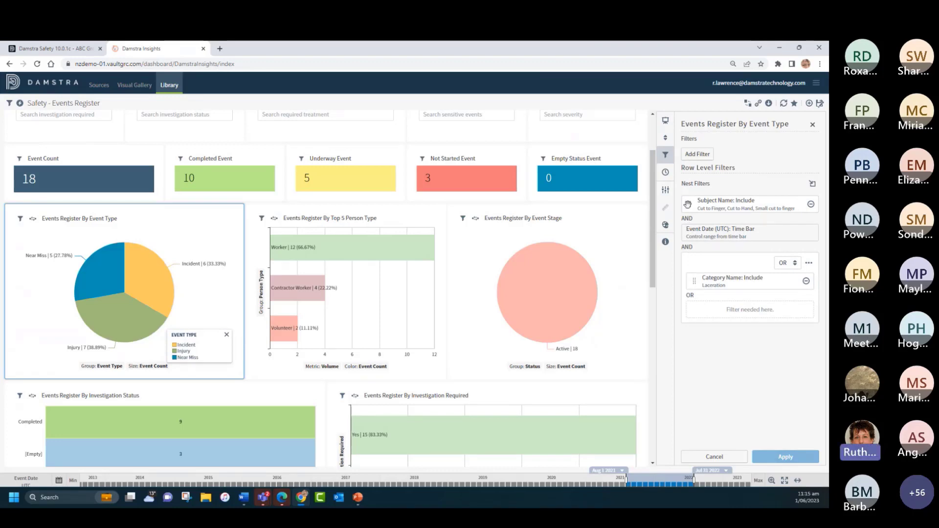
pyautogui.moveTo(690, 204); pyautogui.dragTo(694, 318)
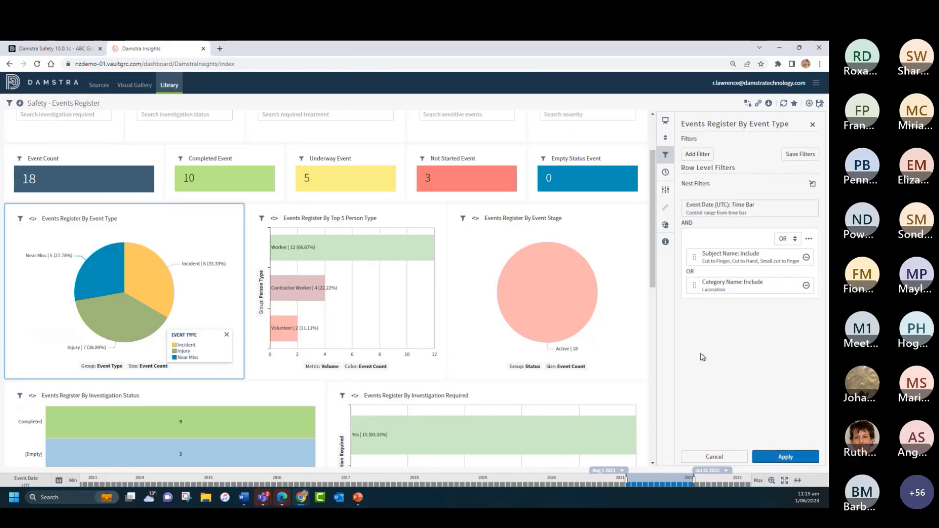
pyautogui.click(783, 457)
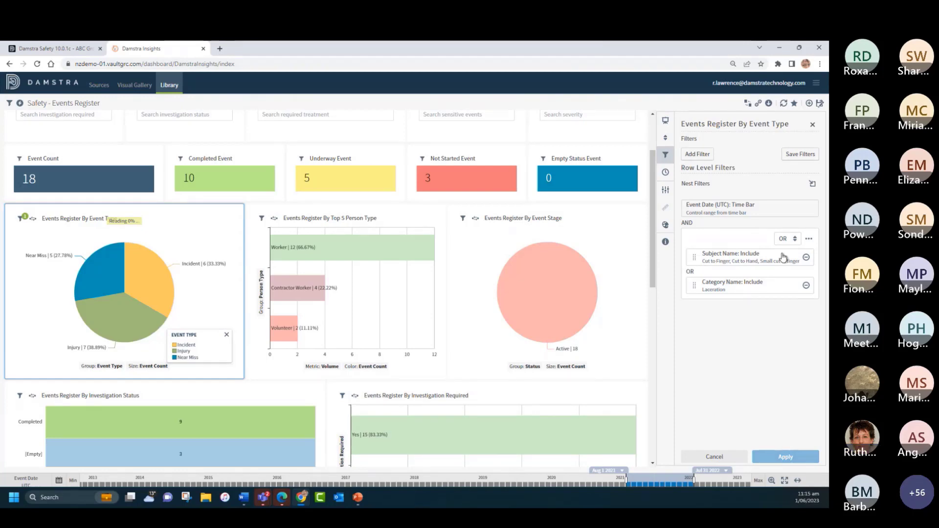
# Step: Delete the OR nest, remove the Subject Name and Category Name filters, and apply the change to the chart
pyautogui.click(809, 240)
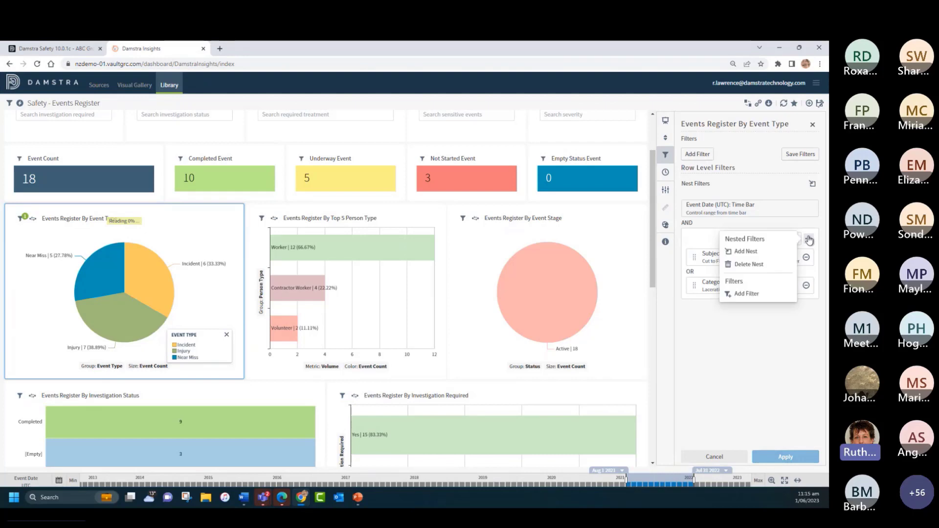
pyautogui.click(747, 265)
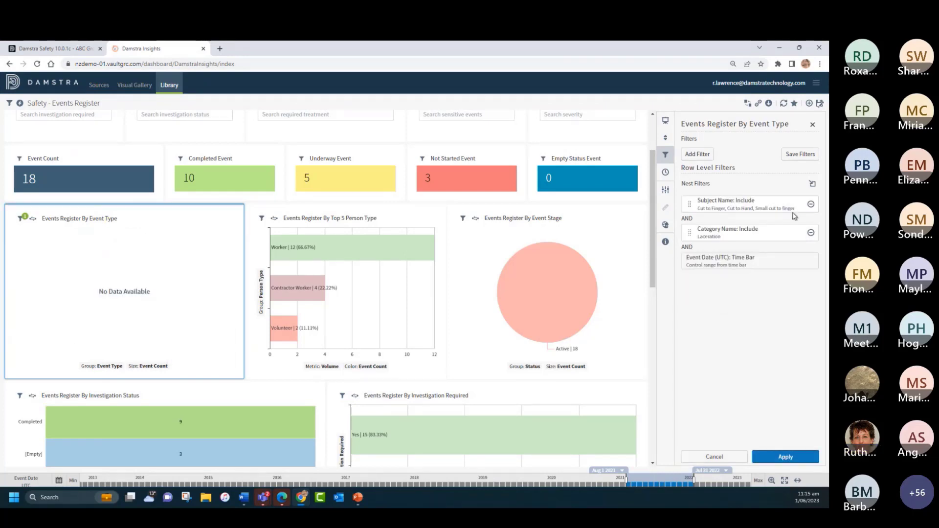
pyautogui.click(810, 206)
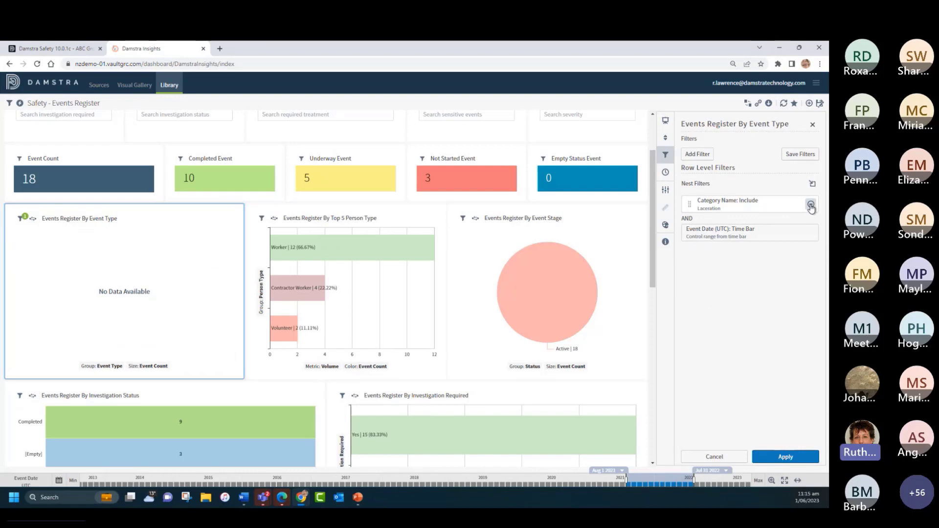
pyautogui.click(811, 207)
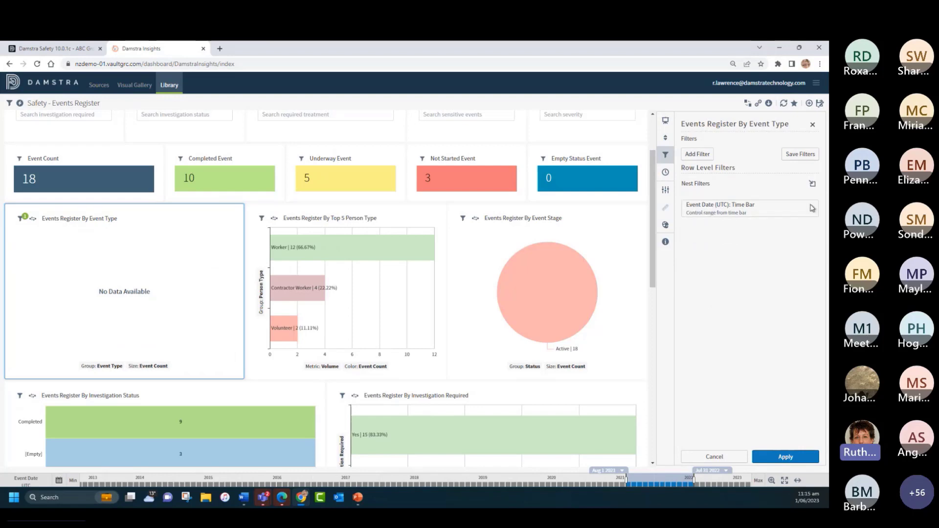
pyautogui.click(785, 457)
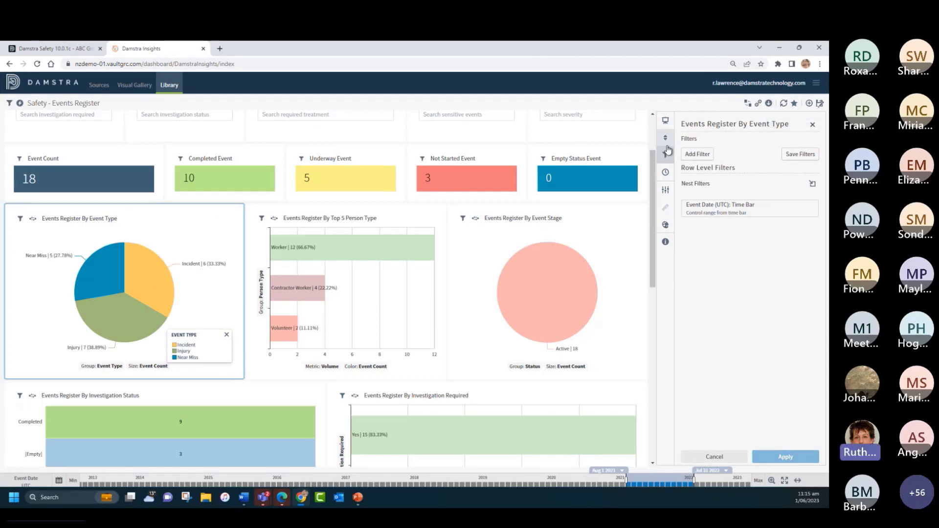
# Step: Try out the pie chart's label options, leaving Show Labels and Absolute Values on and Relative Values off
pyautogui.click(664, 194)
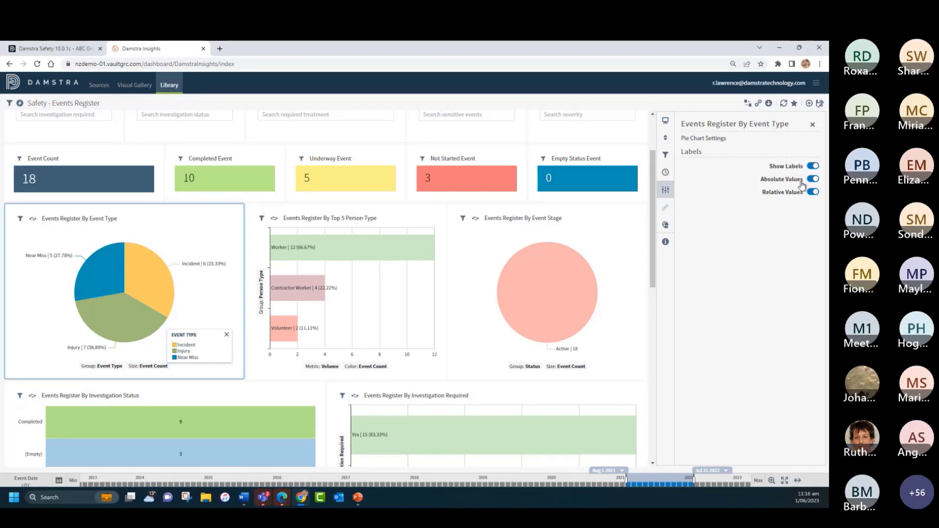
pyautogui.click(813, 192)
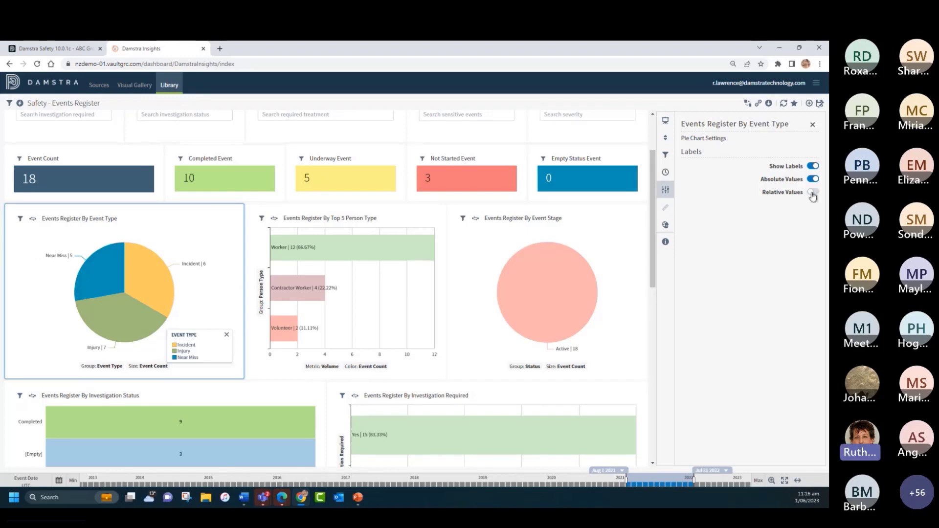
pyautogui.click(812, 180)
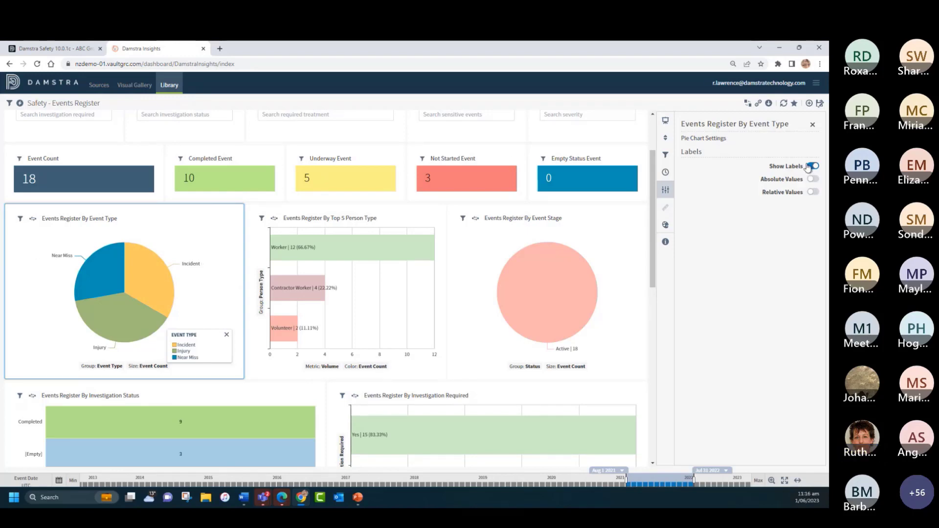
pyautogui.click(811, 166)
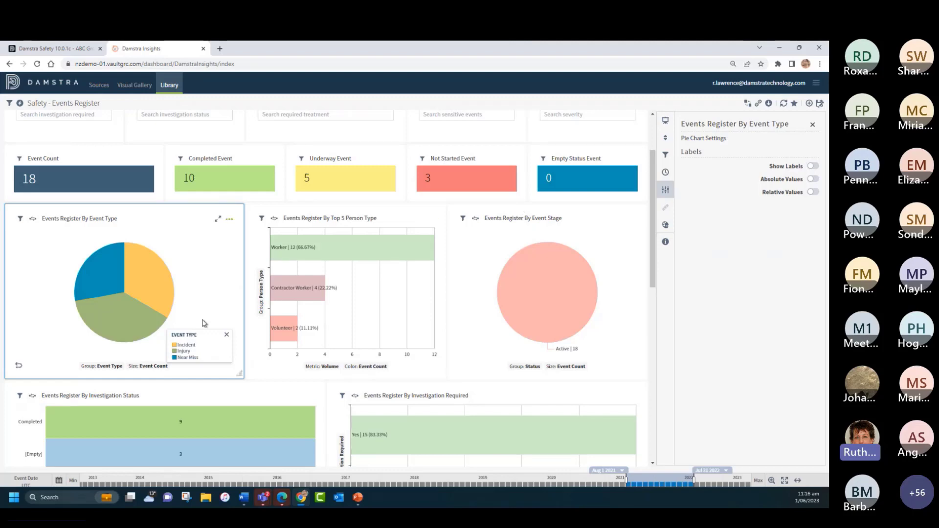
pyautogui.click(811, 166)
pyautogui.click(813, 179)
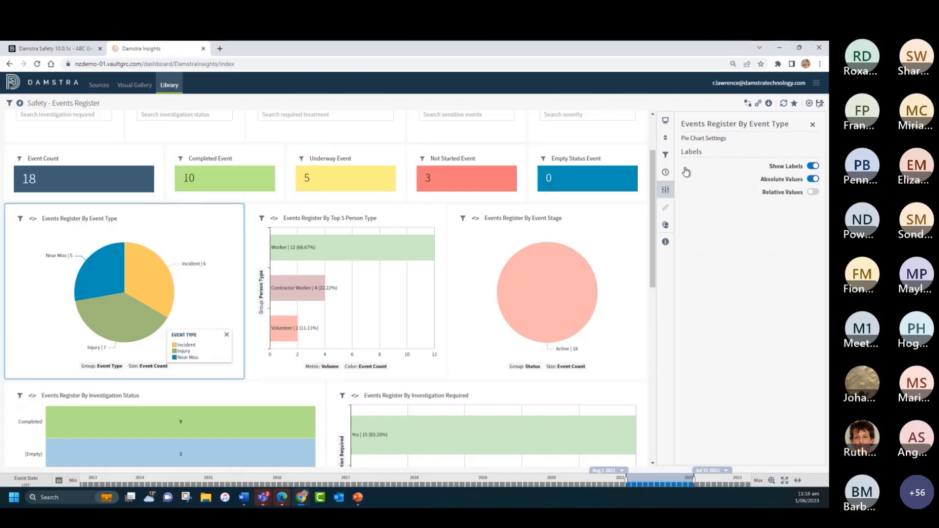
# Step: Hide the Event Type legend on the pie chart, trying it both on and off in the color settings
pyautogui.click(664, 228)
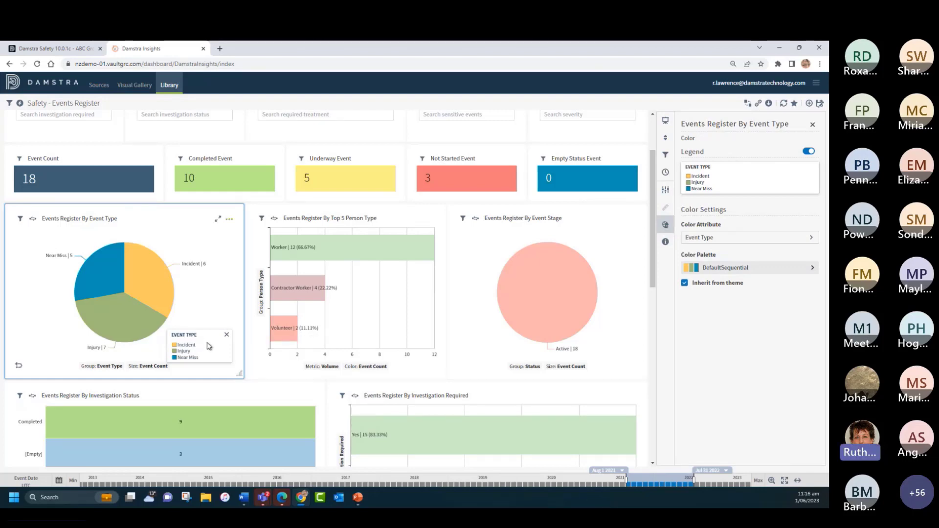
pyautogui.click(226, 334)
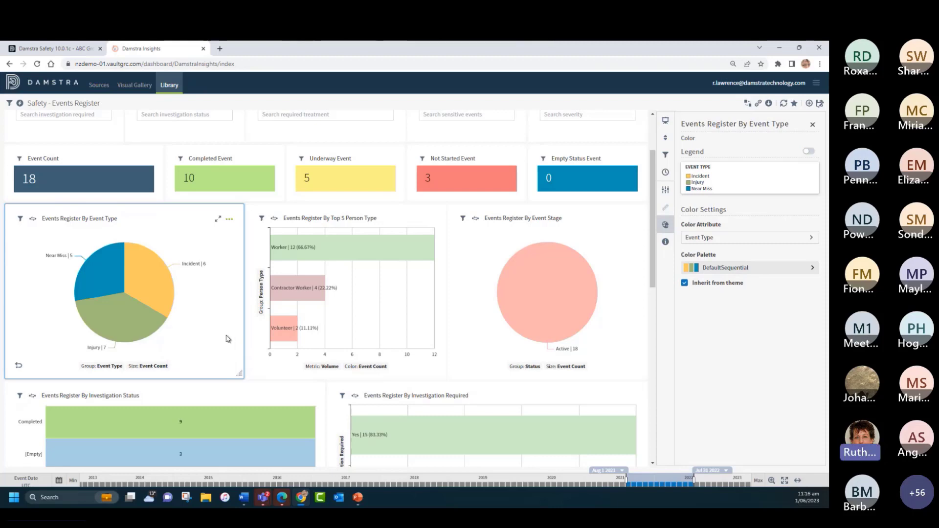
pyautogui.click(807, 151)
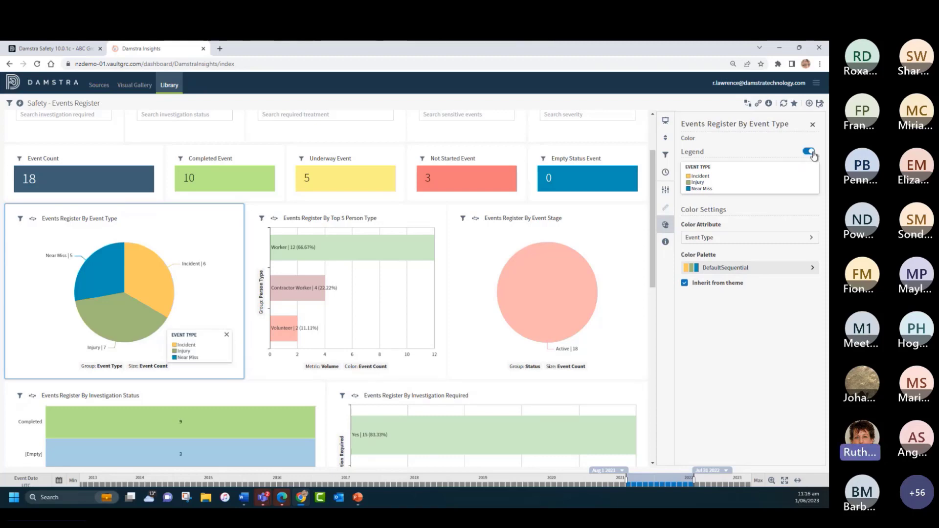
pyautogui.click(807, 153)
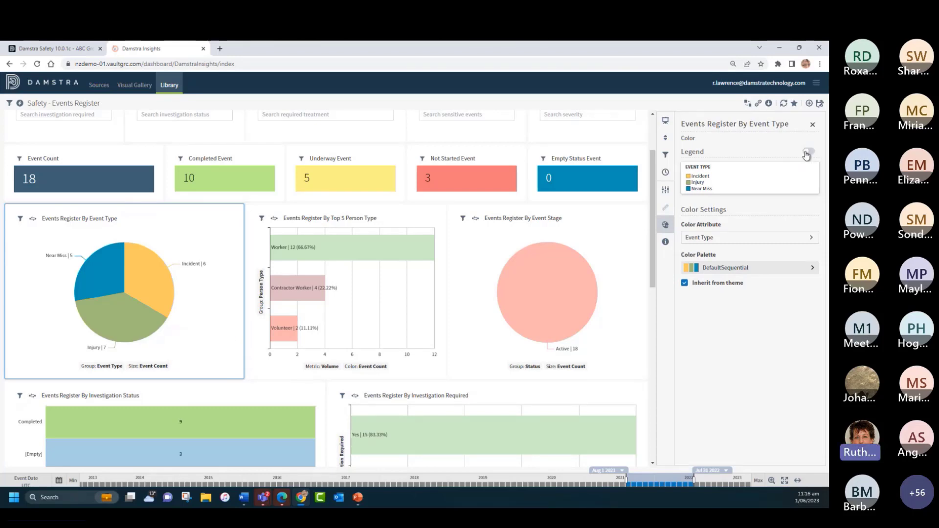
# Step: Stop the chart inheriting its colors from the theme and apply the pink-to-magenta color palette
pyautogui.click(685, 285)
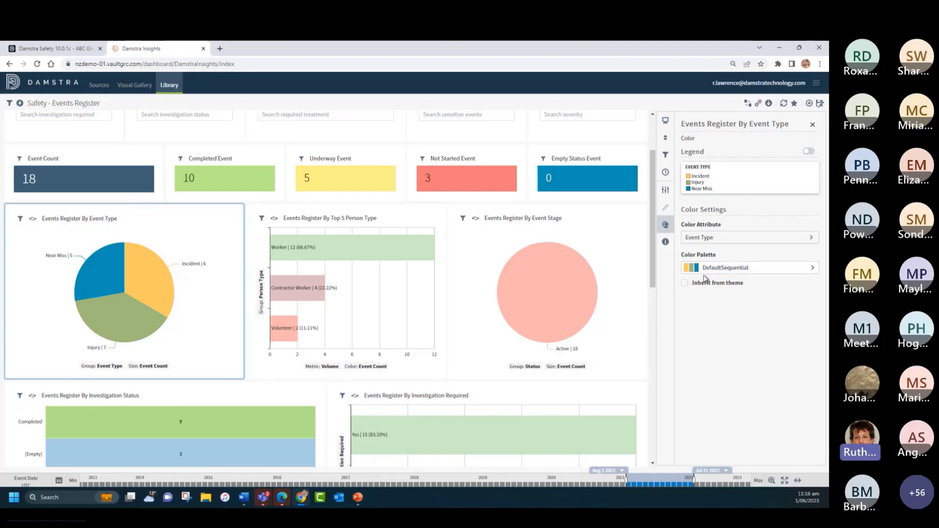
pyautogui.click(709, 268)
pyautogui.click(714, 299)
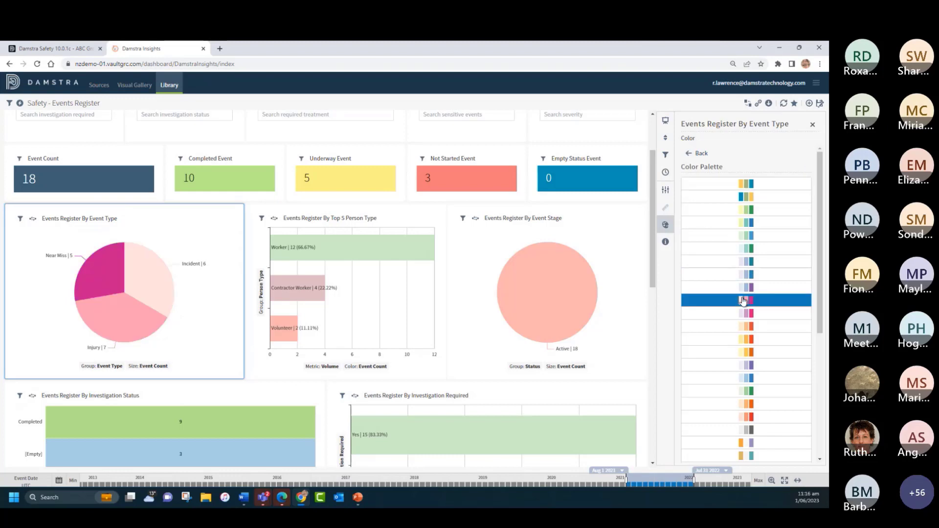
# Step: Close the chart's settings and narrow the Events Register By Event Type chart to about two thirds of its width
pyautogui.click(812, 124)
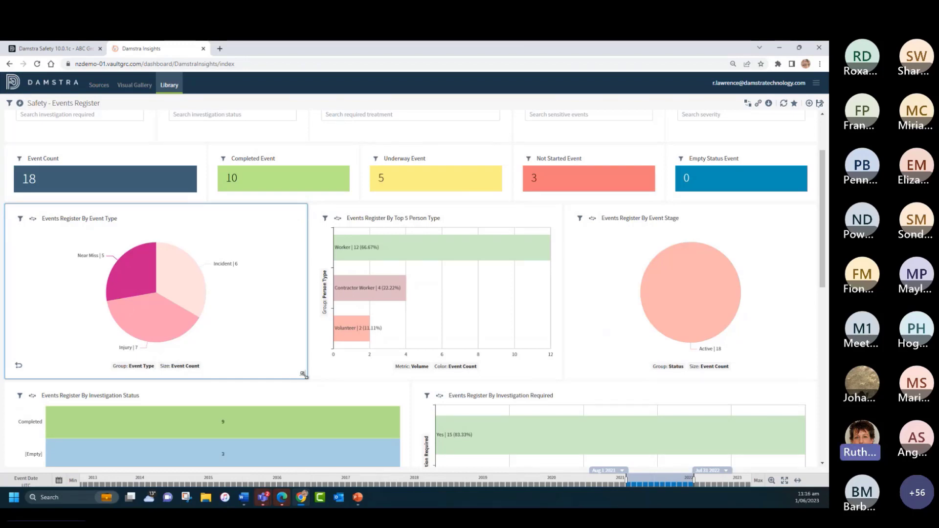
pyautogui.moveTo(303, 374); pyautogui.dragTo(226, 381)
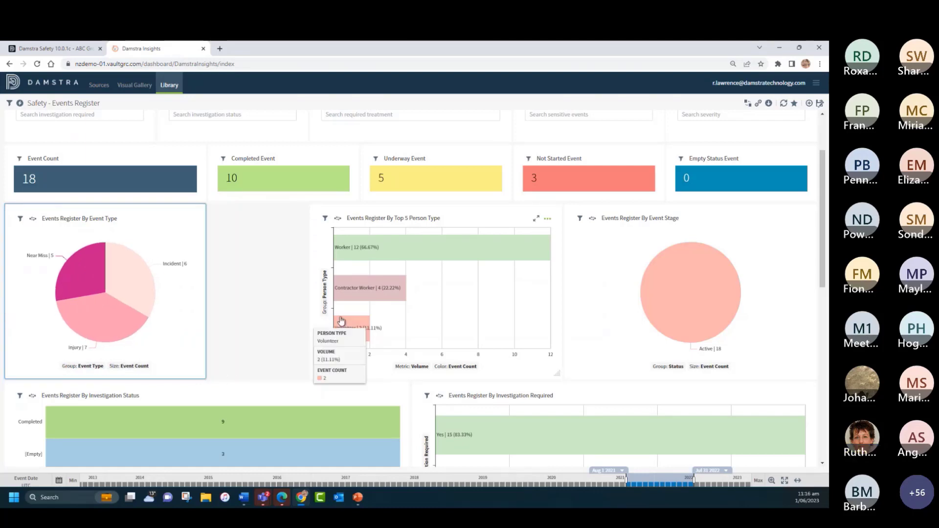
# Step: Make a copy of the Events Register By Event Type pie chart and locate the copy beside the Events Register table
pyautogui.click(192, 220)
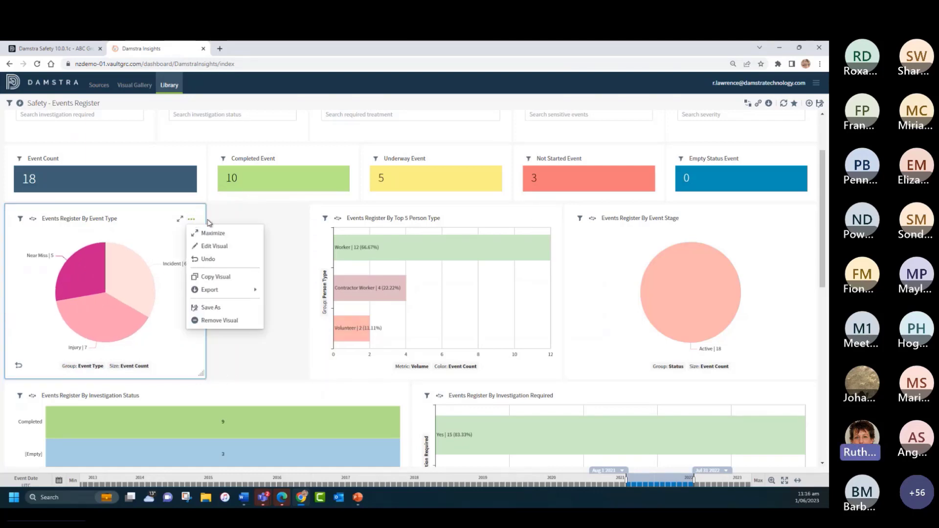
pyautogui.click(215, 277)
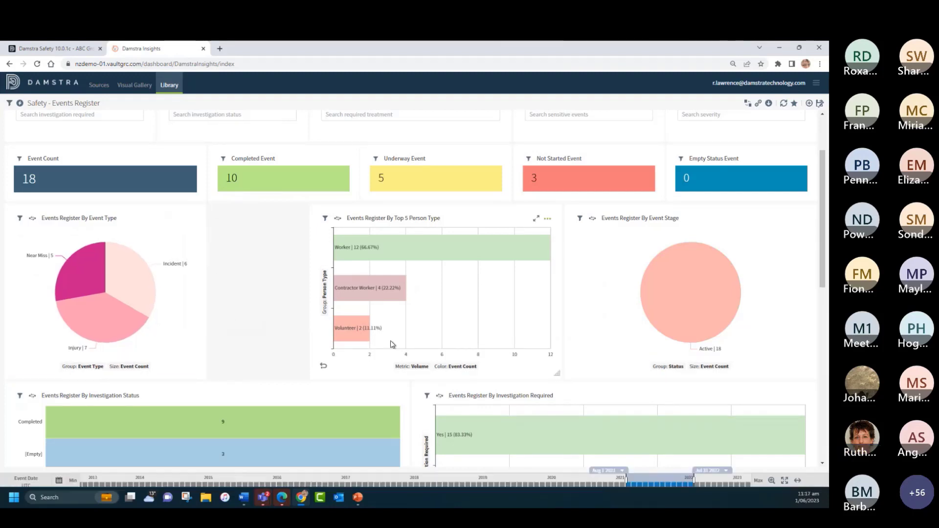
pyautogui.scroll(-3, 496, 361)
pyautogui.scroll(-7, 524, 372)
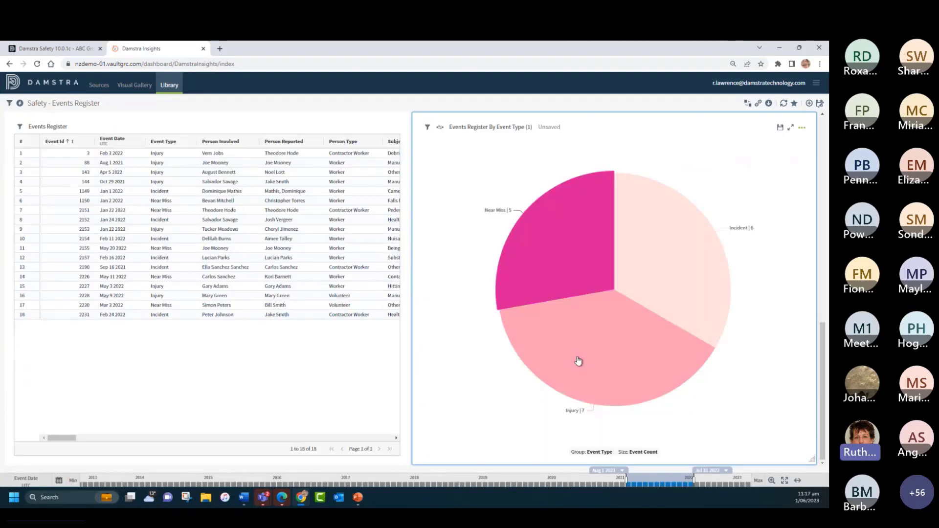
# Step: Shrink the copied pie chart to about half its width and height and place it directly beside the original Event Type chart
pyautogui.moveTo(810, 460); pyautogui.dragTo(603, 296)
pyautogui.scroll(6, 666, 339)
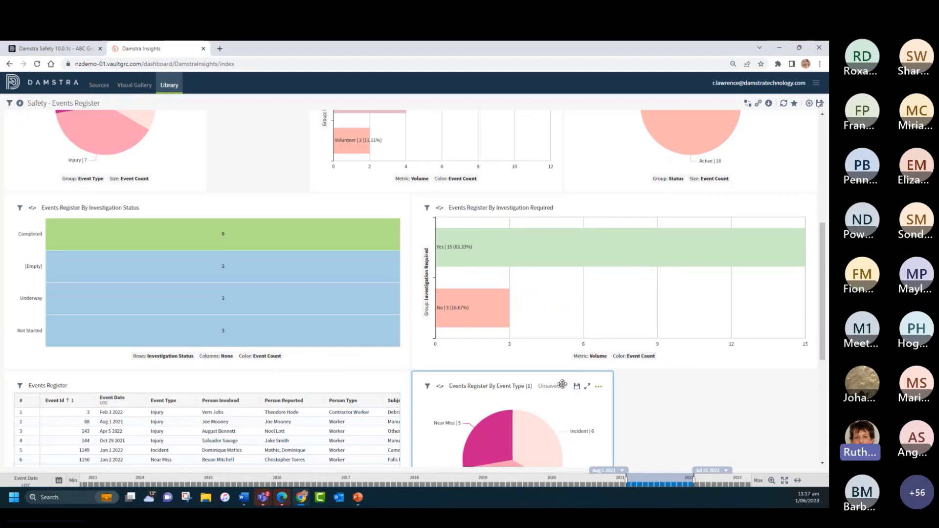
pyautogui.moveTo(563, 384); pyautogui.dragTo(360, 298)
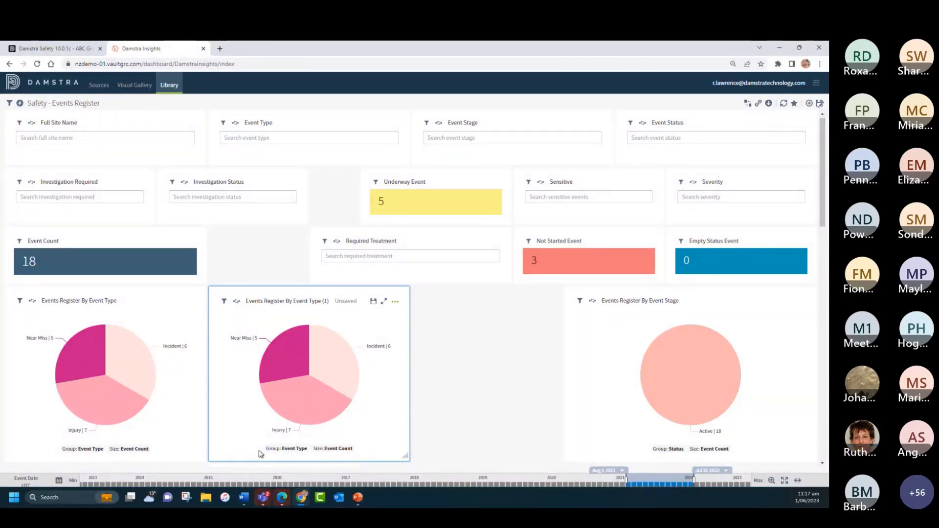
# Step: Change the grouping attribute of the copied pie chart to Treatment Required
pyautogui.click(285, 452)
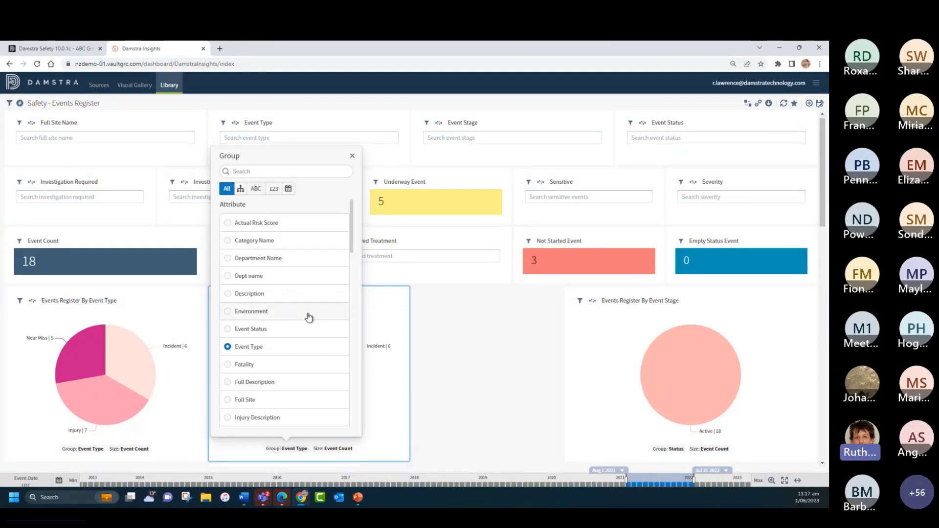
pyautogui.scroll(-5, 299, 325)
pyautogui.scroll(-10, 300, 328)
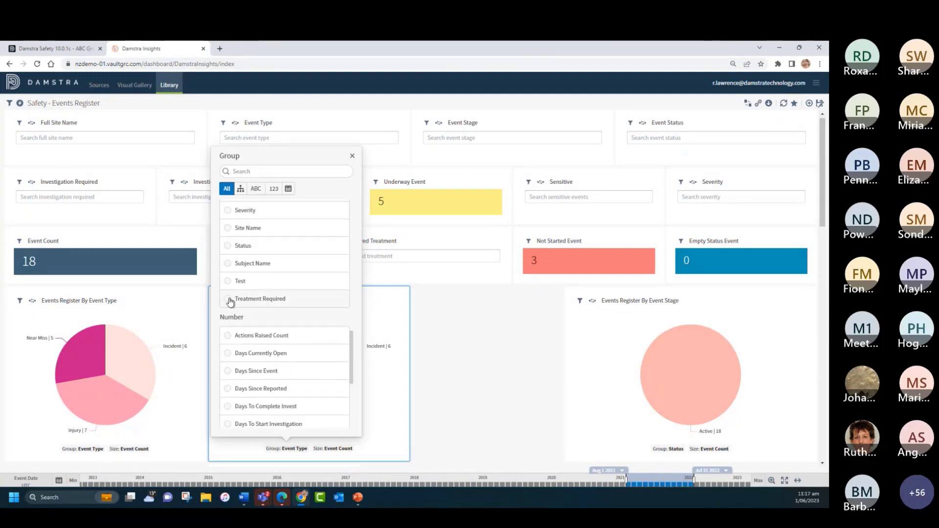
pyautogui.click(230, 299)
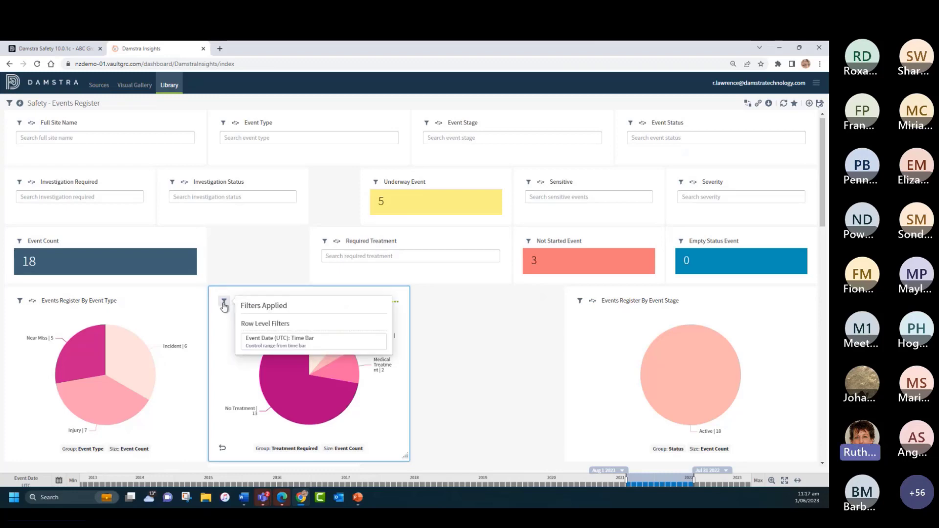
# Step: Add a row-level filter to the copied chart that includes only the Event Type value Injury, and apply it
pyautogui.click(223, 302)
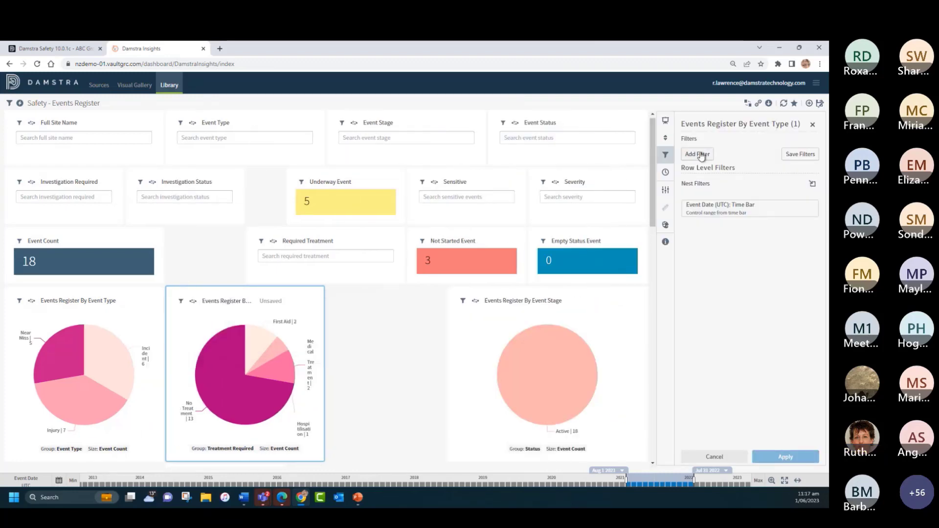
pyautogui.click(701, 155)
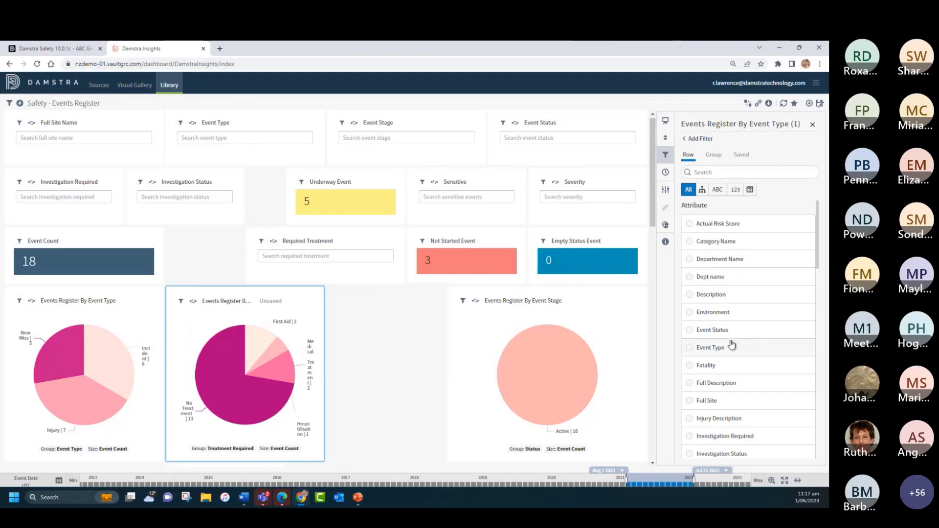
pyautogui.click(689, 350)
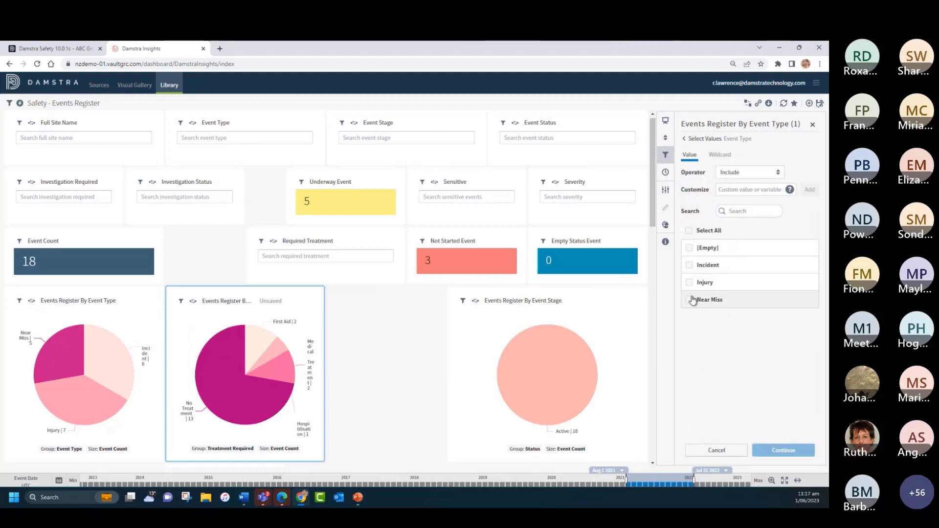
pyautogui.click(690, 284)
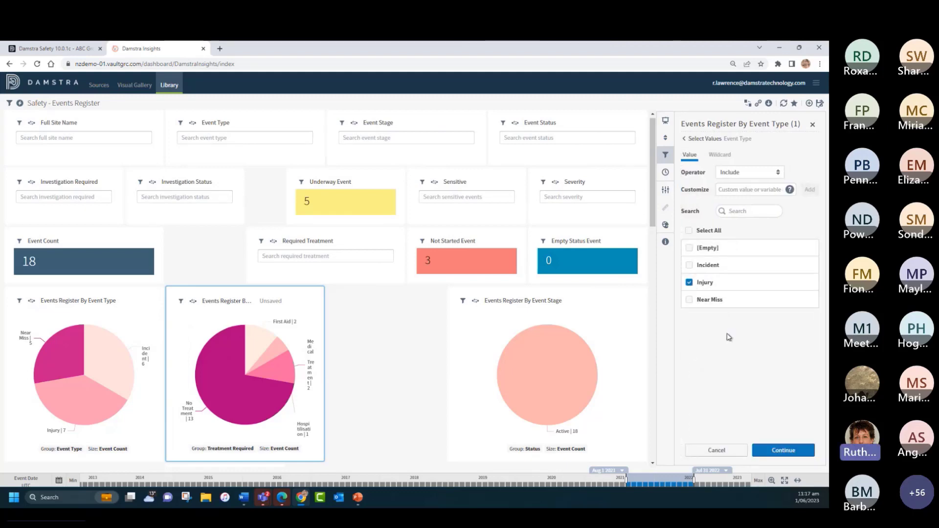
pyautogui.click(783, 450)
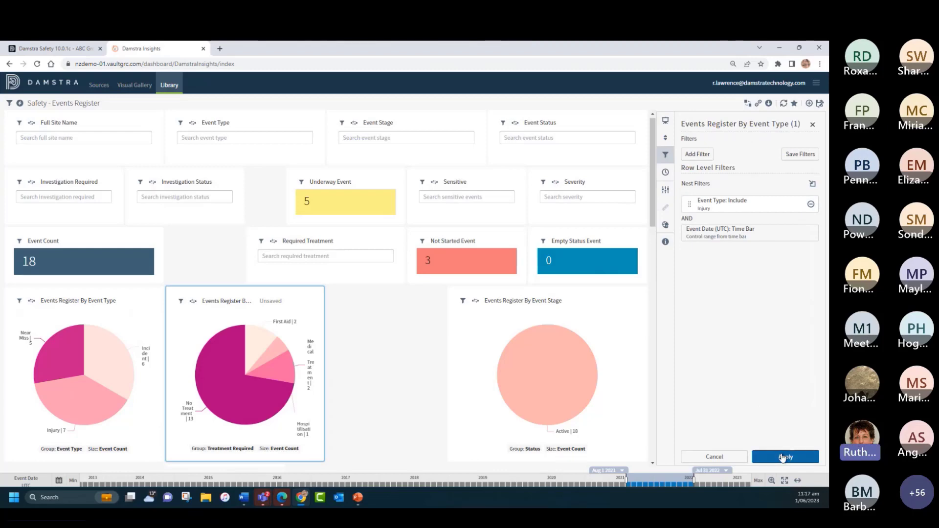
pyautogui.click(784, 456)
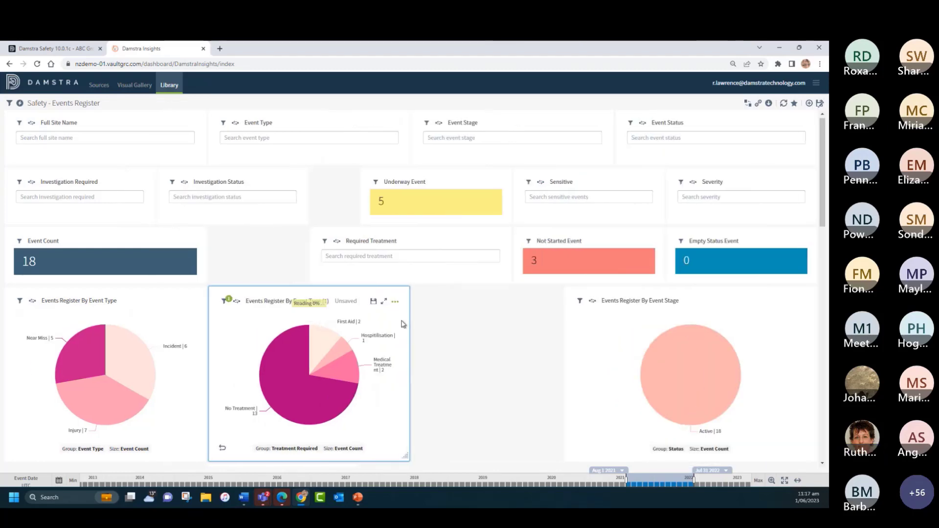
# Step: Change the visual style of the copied chart to Donut
pyautogui.click(395, 303)
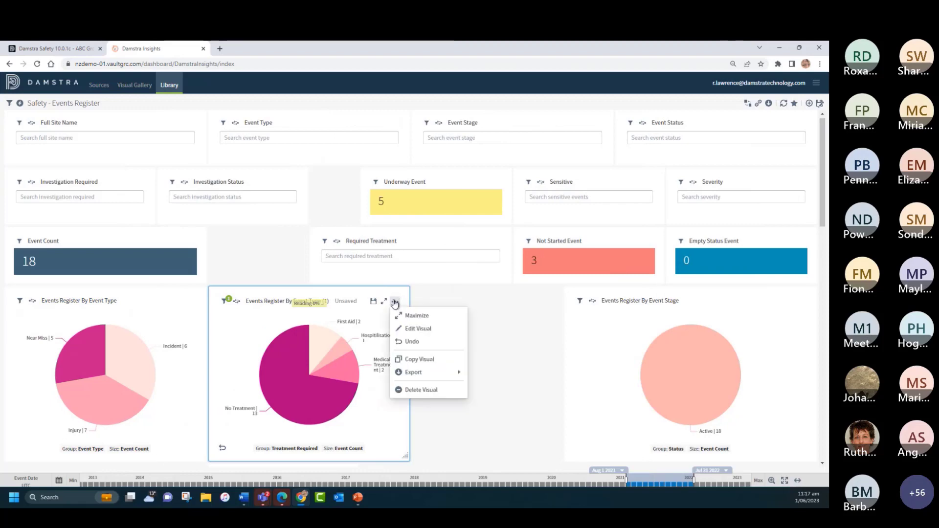
pyautogui.click(407, 329)
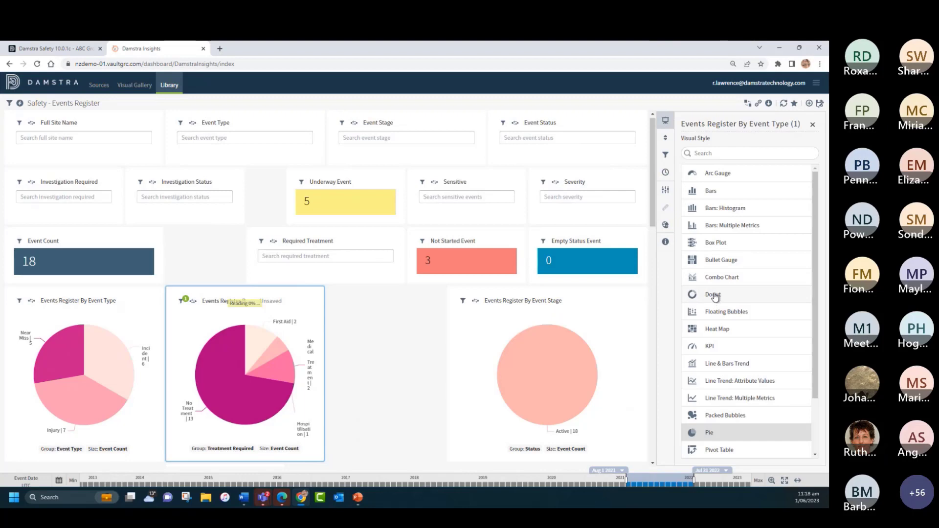
pyautogui.click(713, 295)
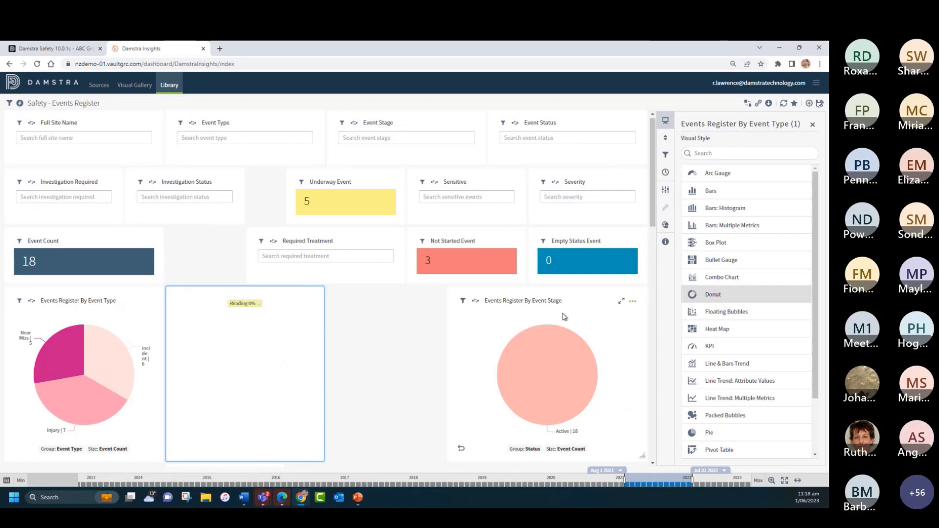
# Step: Apply the light-to-dark blue color palette to the donut chart, then close its settings and its Treatment Required legend
pyautogui.click(664, 226)
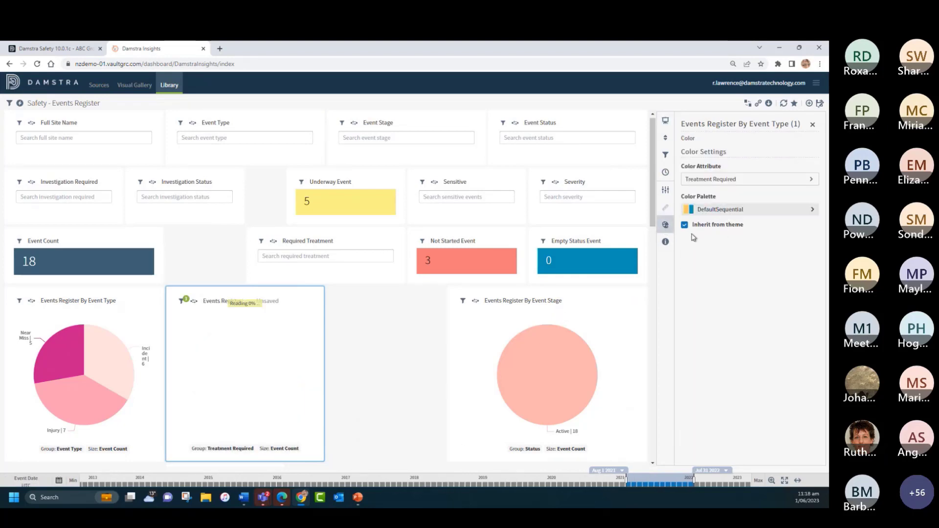
pyautogui.click(713, 210)
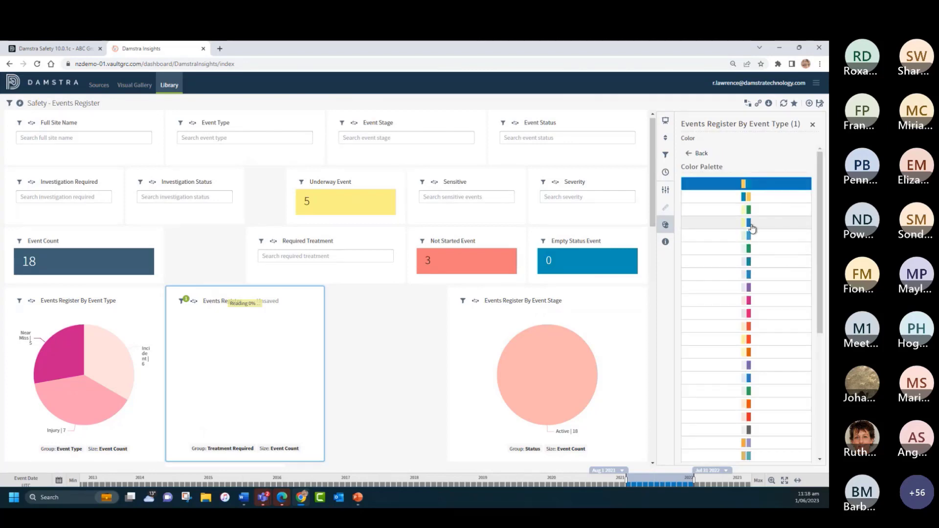
pyautogui.click(751, 375)
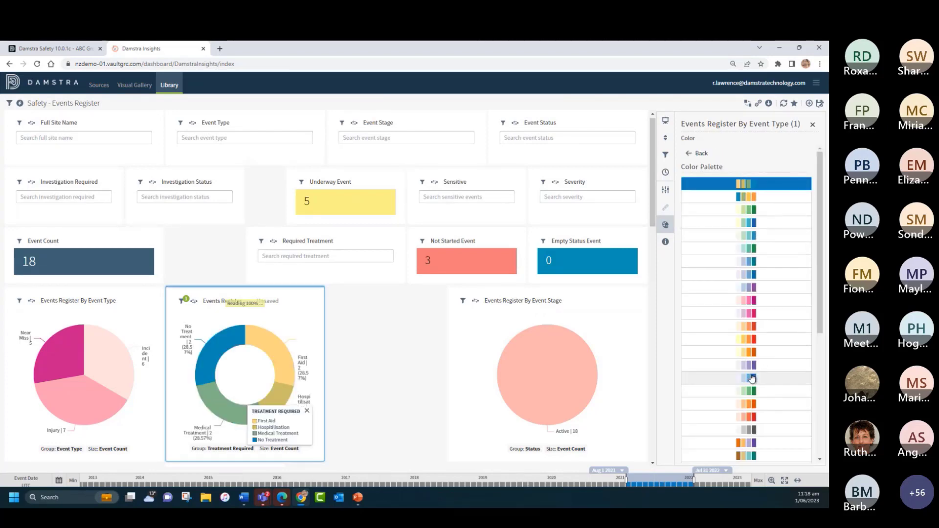
pyautogui.click(812, 124)
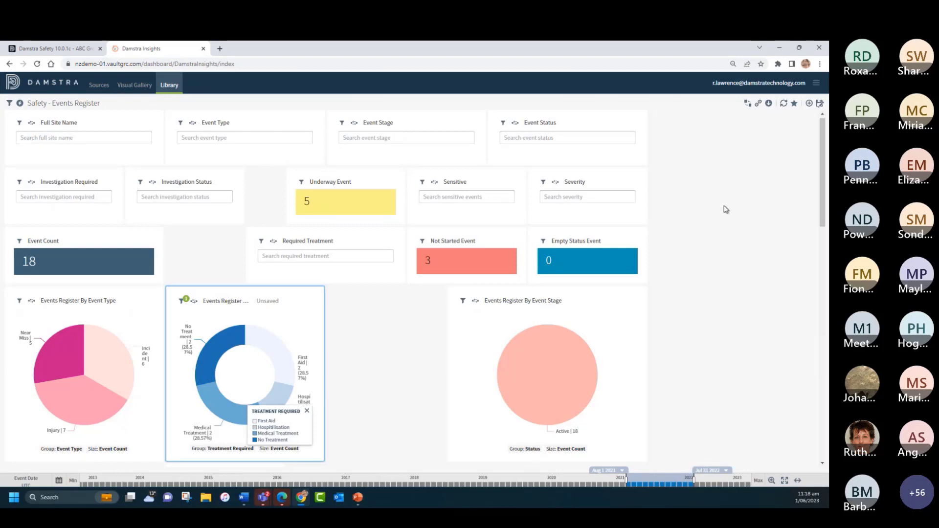
pyautogui.click(393, 411)
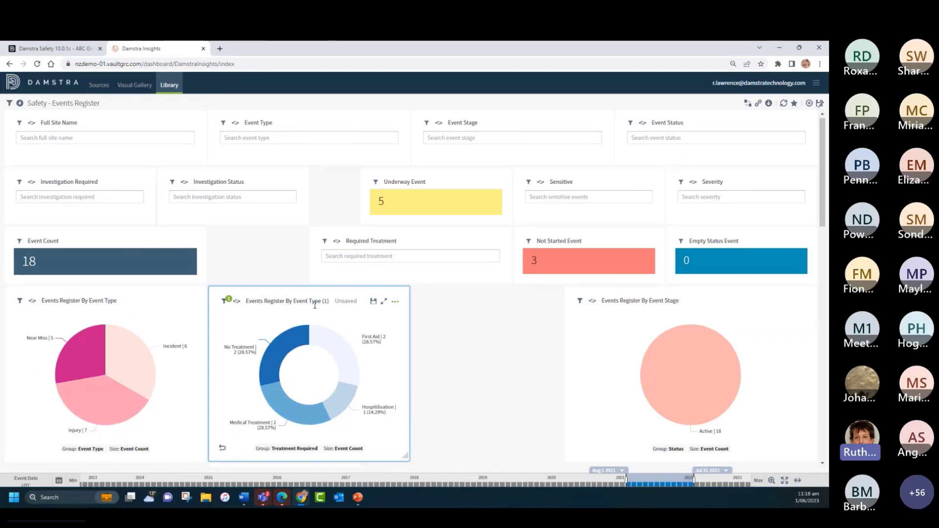
# Step: Rename the donut chart "Injury by Treatment" and save it as a visual under that name
pyautogui.click(282, 300)
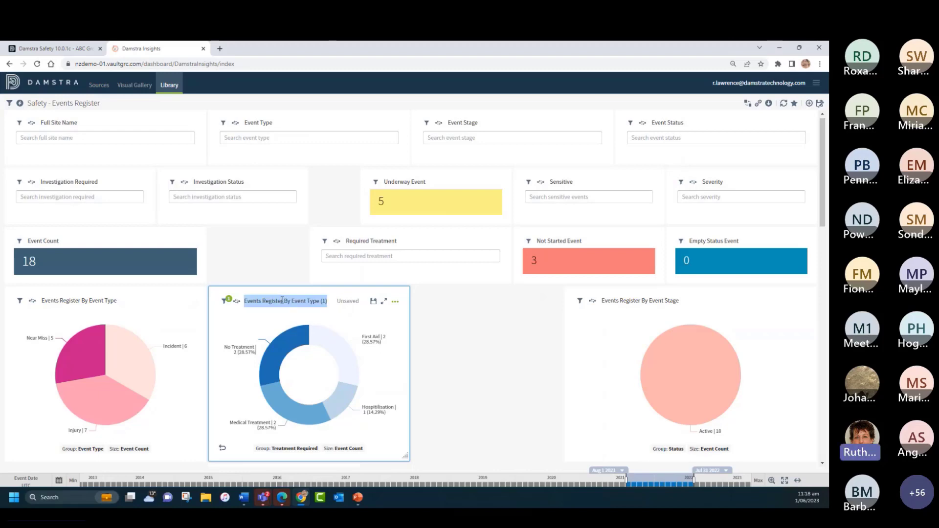
pyautogui.press('BackSpace')
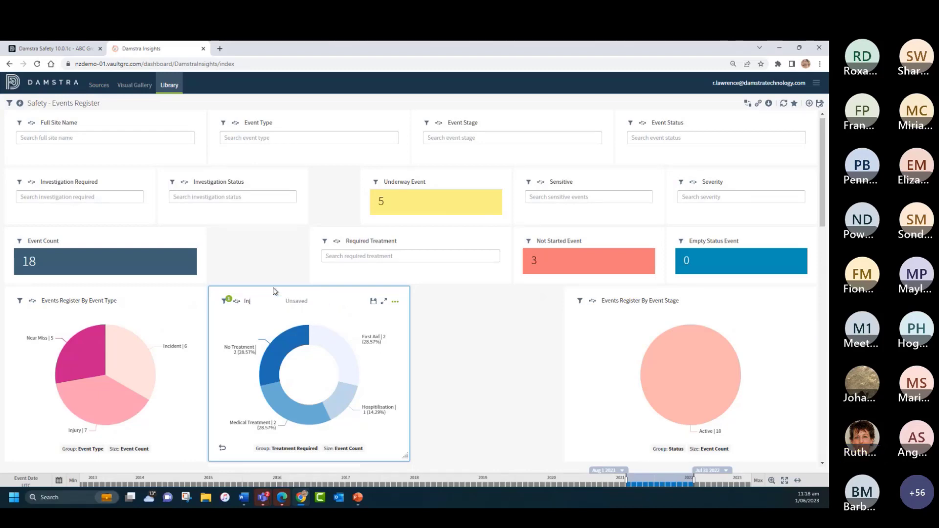
pyautogui.write('Injury by Treatem')
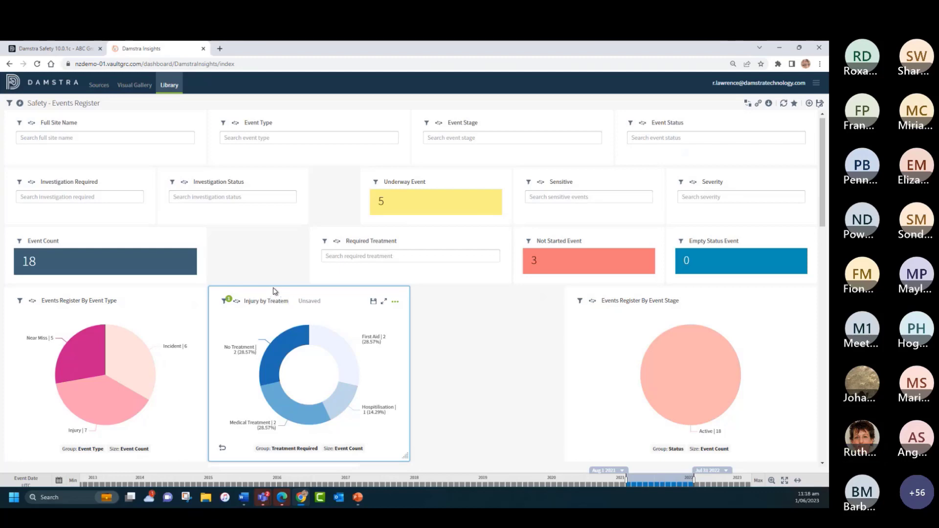
pyautogui.press('BackSpace')
pyautogui.press('BackSpace')
pyautogui.write('ment')
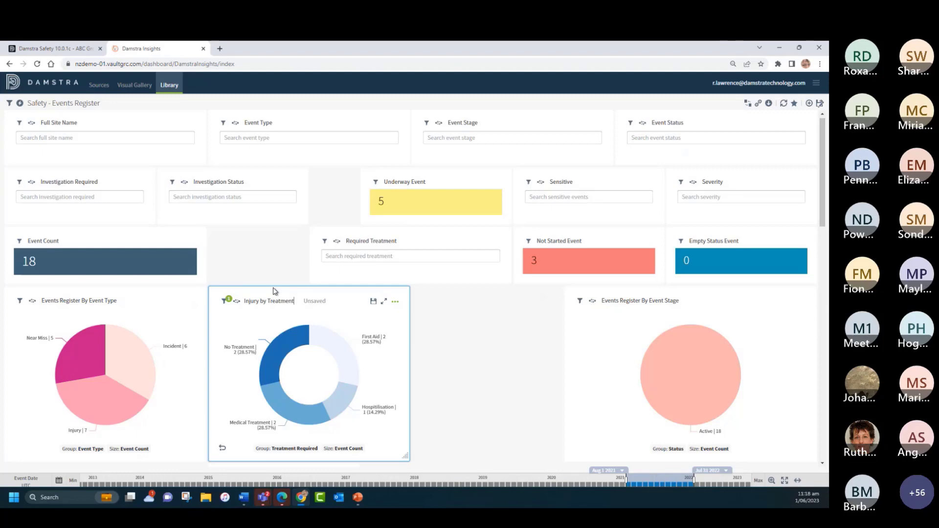
pyautogui.click(373, 302)
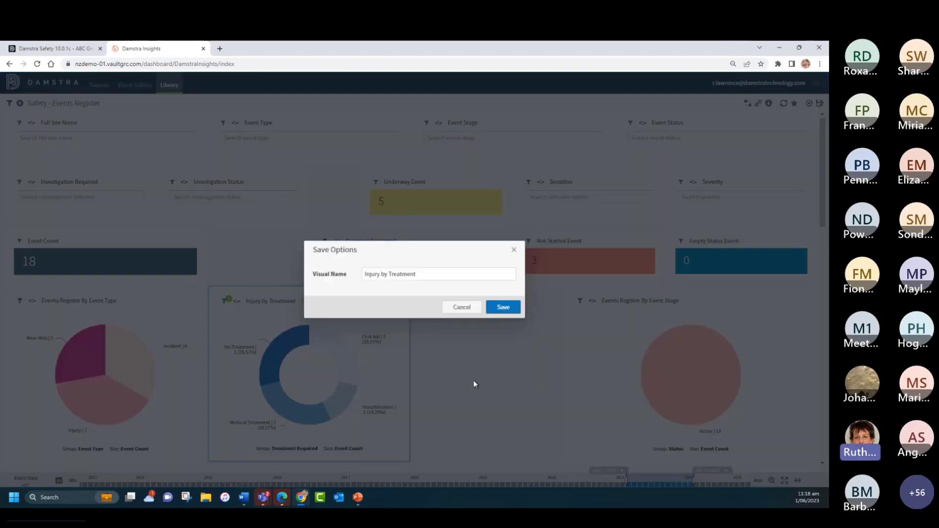
pyautogui.click(501, 306)
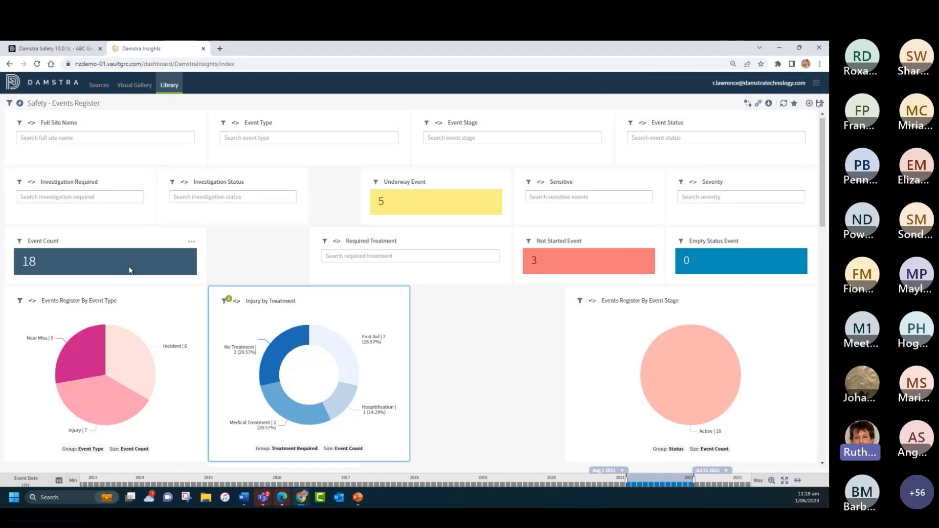
# Step: Change the grouping attribute of the Events Register By Event Stage pie chart to Site Name
pyautogui.click(674, 449)
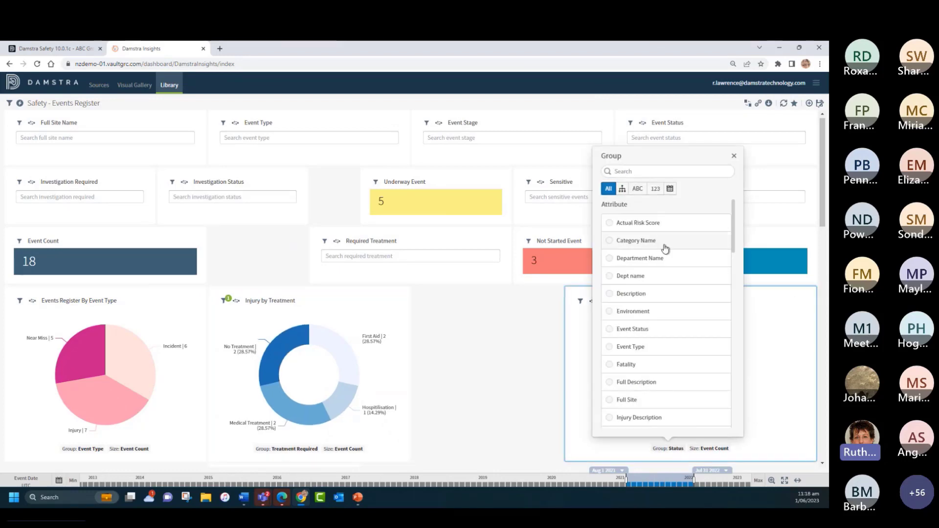
pyautogui.scroll(-5, 670, 335)
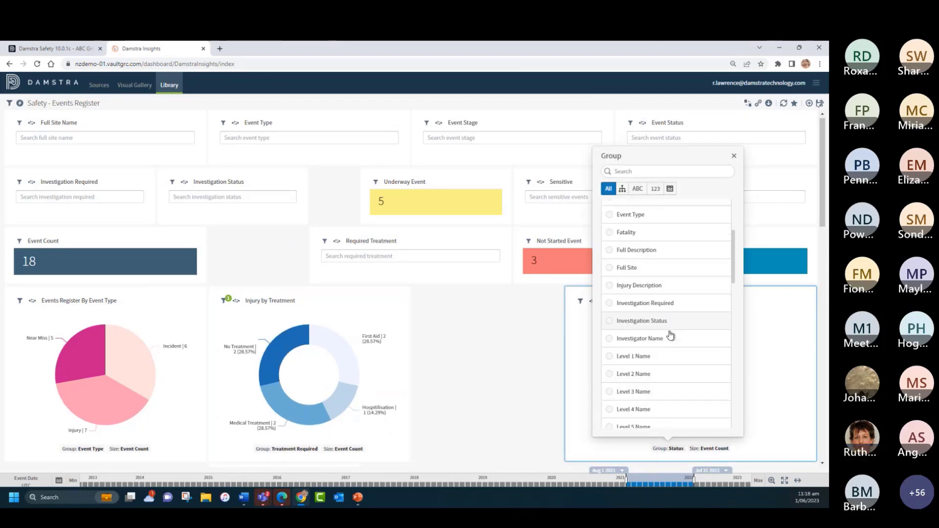
pyautogui.scroll(-4, 673, 336)
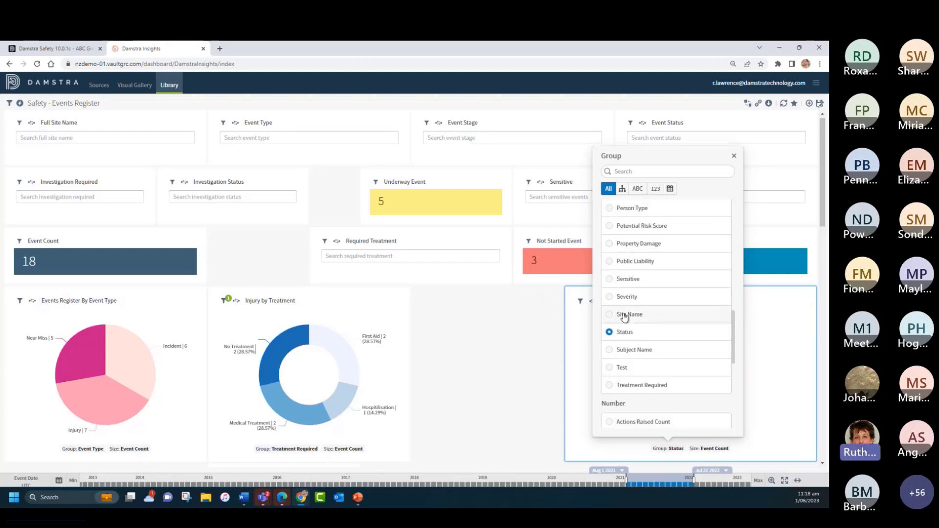
pyautogui.click(609, 314)
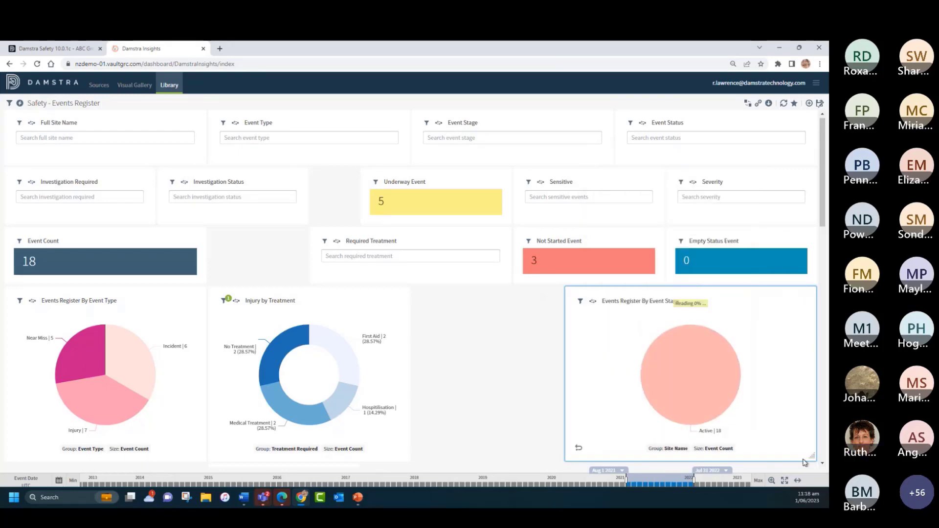
# Step: Narrow the Events Register By Event Stage chart to about four fifths of its width and move it to the far end of its row
pyautogui.moveTo(804, 462); pyautogui.dragTo(755, 458)
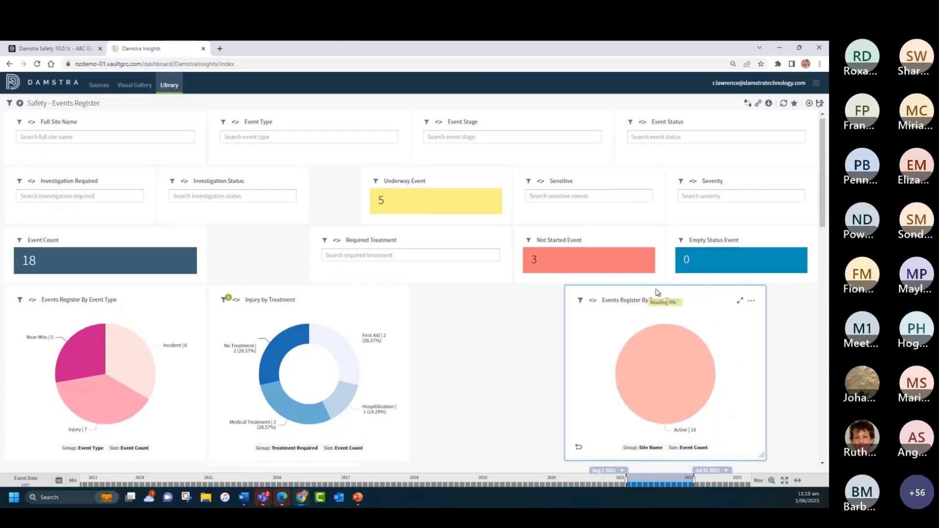
pyautogui.moveTo(698, 300); pyautogui.dragTo(752, 301)
# Step: Narrow the Events Register By Top 5 Person Type chart to about four fifths of its width and move it between Injury by Treatment and Events Register By Event Stage
pyautogui.scroll(-3, 524, 352)
pyautogui.scroll(-2, 524, 353)
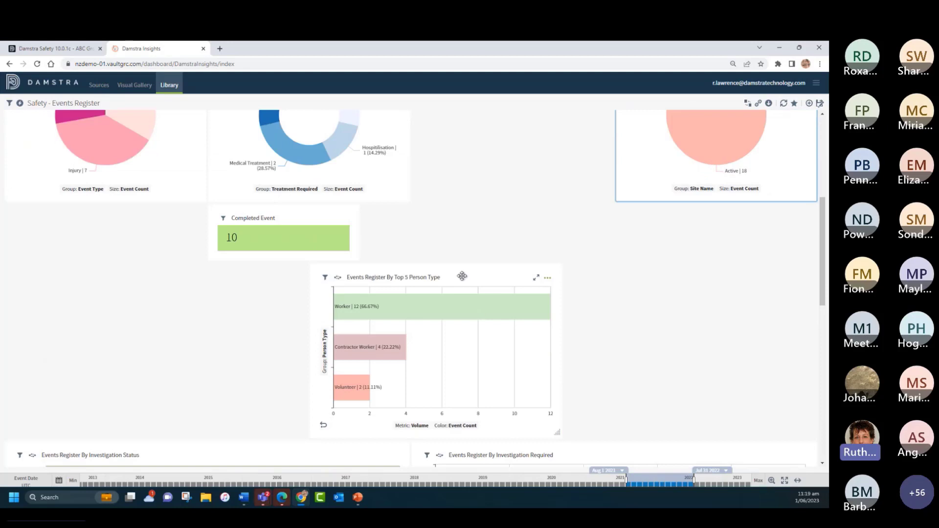
pyautogui.moveTo(462, 276); pyautogui.dragTo(563, 290)
pyautogui.scroll(-2, 625, 278)
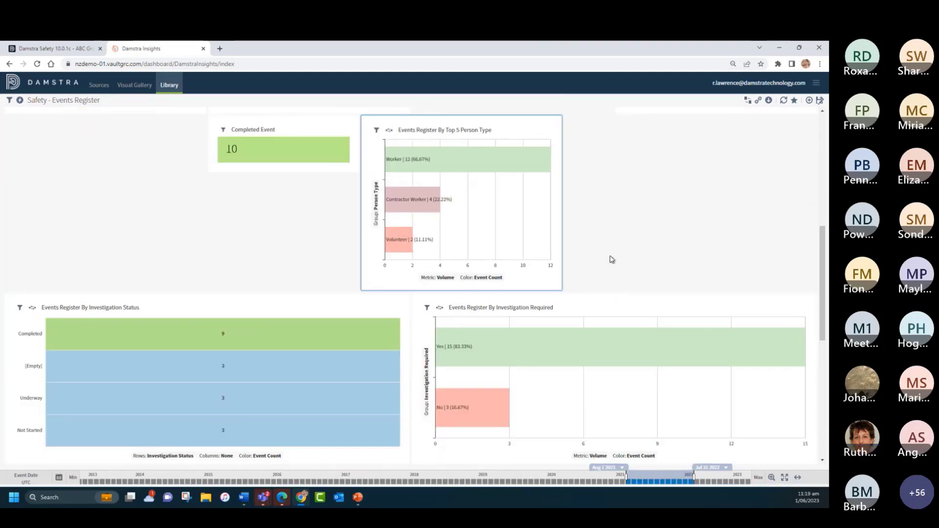
pyautogui.scroll(3, 603, 260)
pyautogui.moveTo(503, 251); pyautogui.dragTo(550, 211)
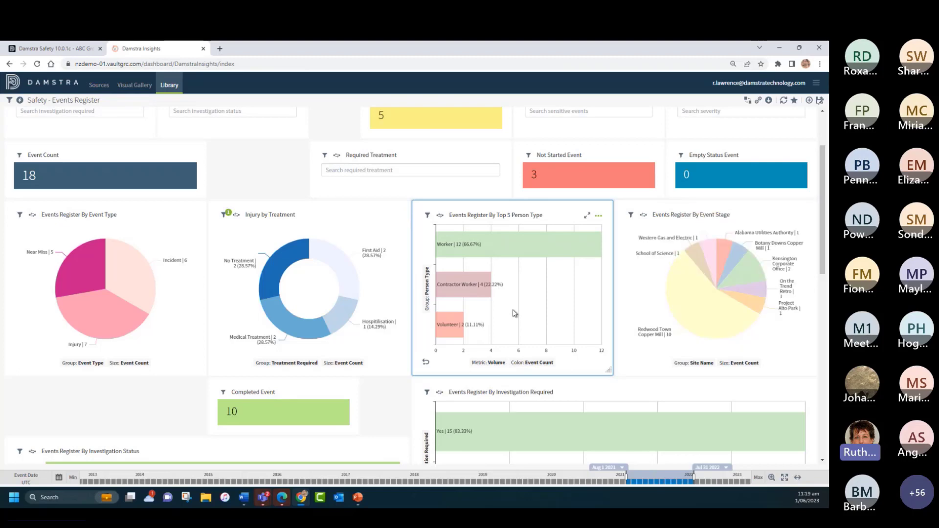
# Step: Enable subgroups in the bar chart settings of Events Register By Top 5 Person Type
pyautogui.click(597, 215)
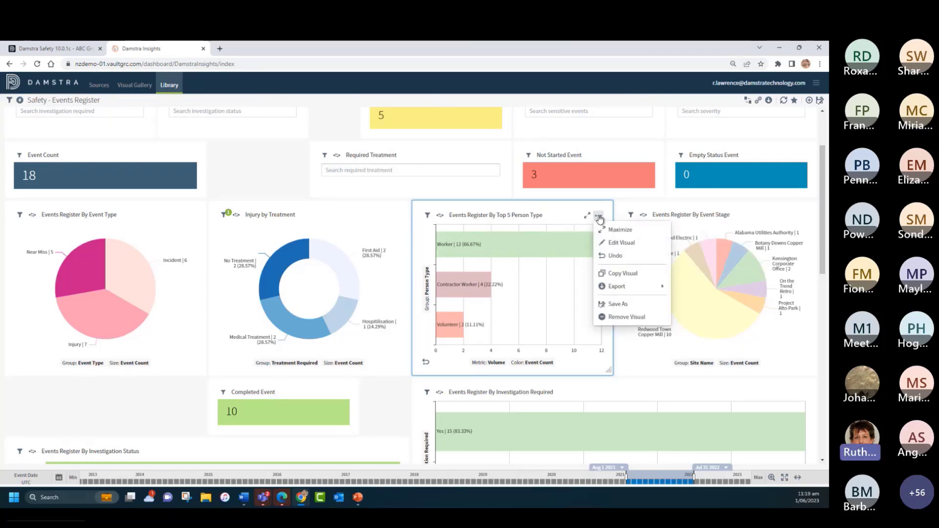
pyautogui.click(623, 243)
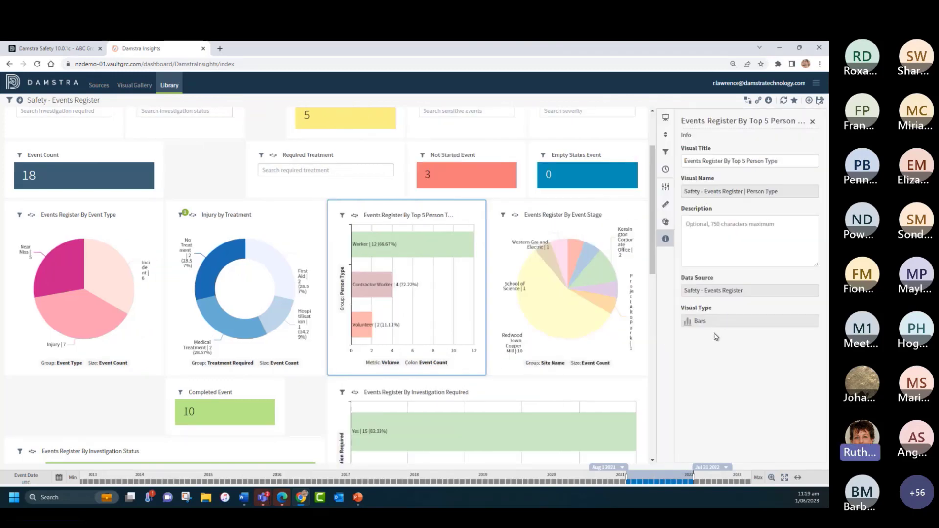
pyautogui.click(665, 189)
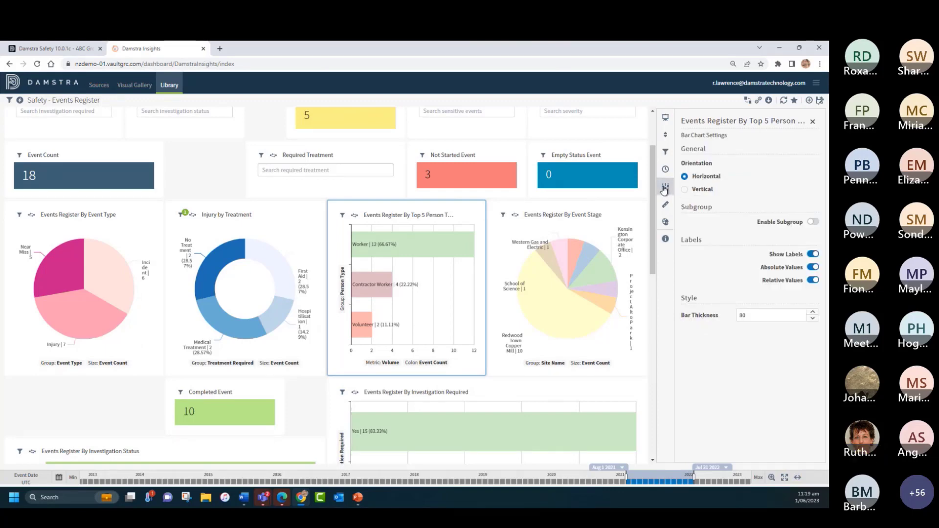
pyautogui.click(814, 222)
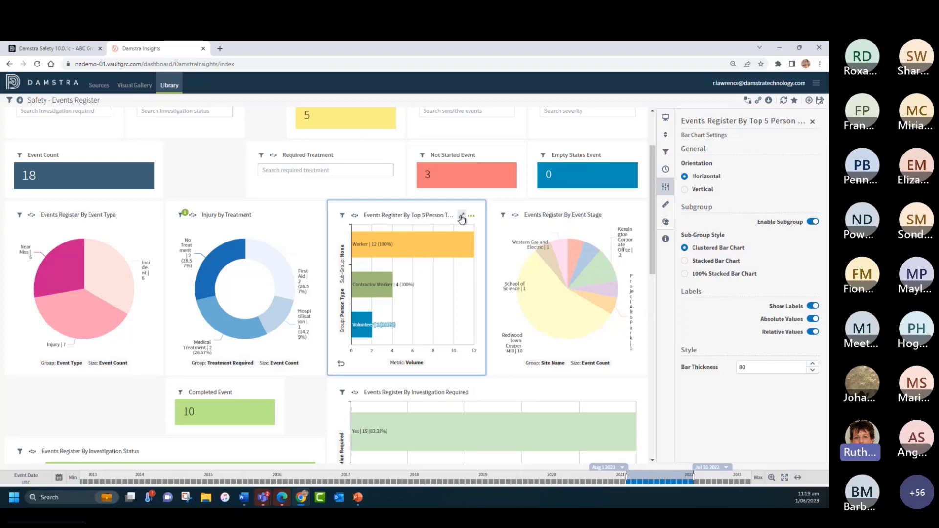
# Step: Maximize the Top 5 Person Type chart, group it by Person Reported and sub-group it by Event Type
pyautogui.click(461, 216)
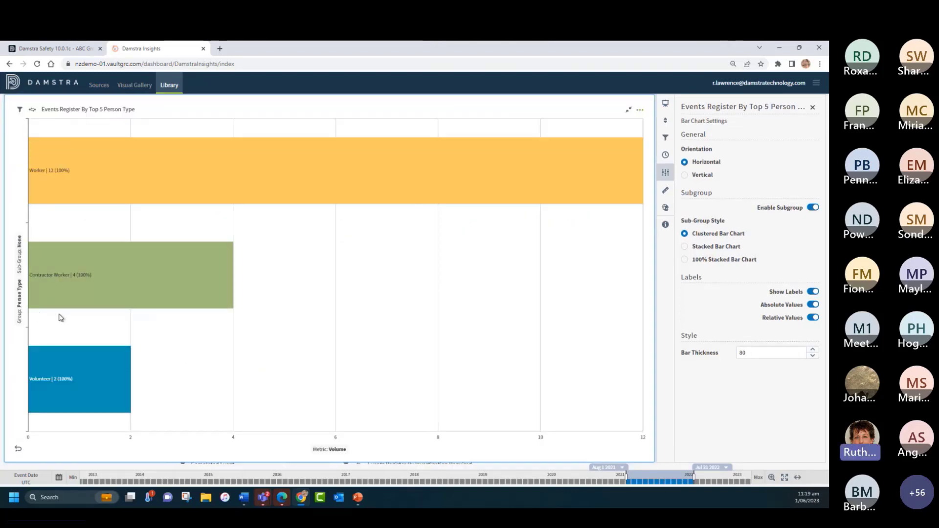
pyautogui.click(19, 306)
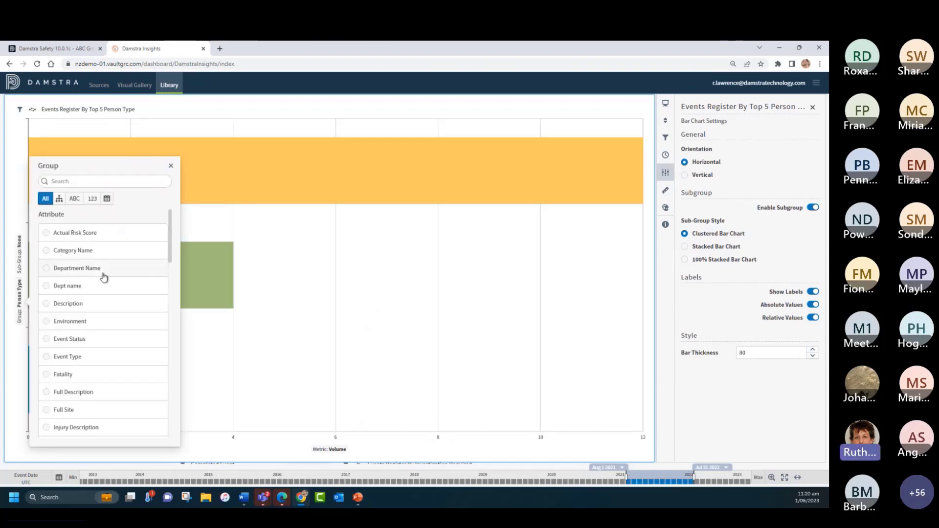
pyautogui.scroll(-8, 123, 318)
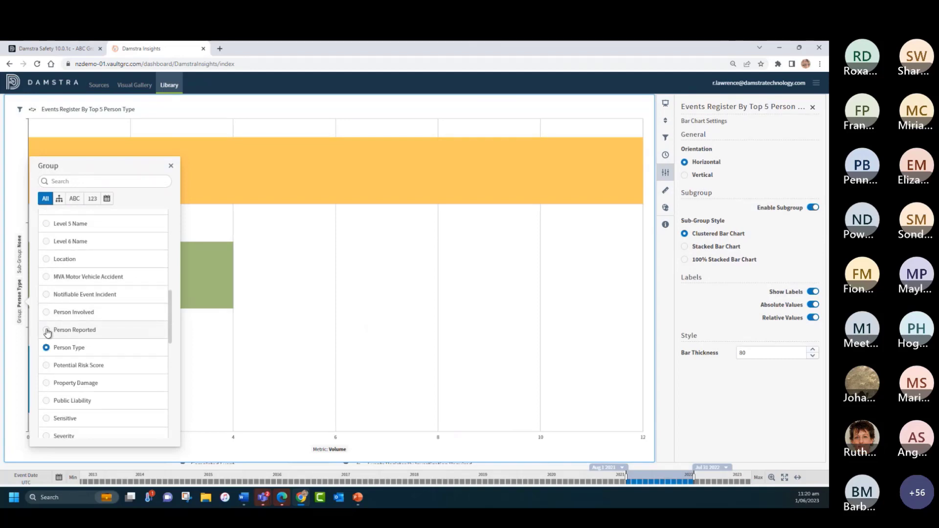
pyautogui.click(48, 331)
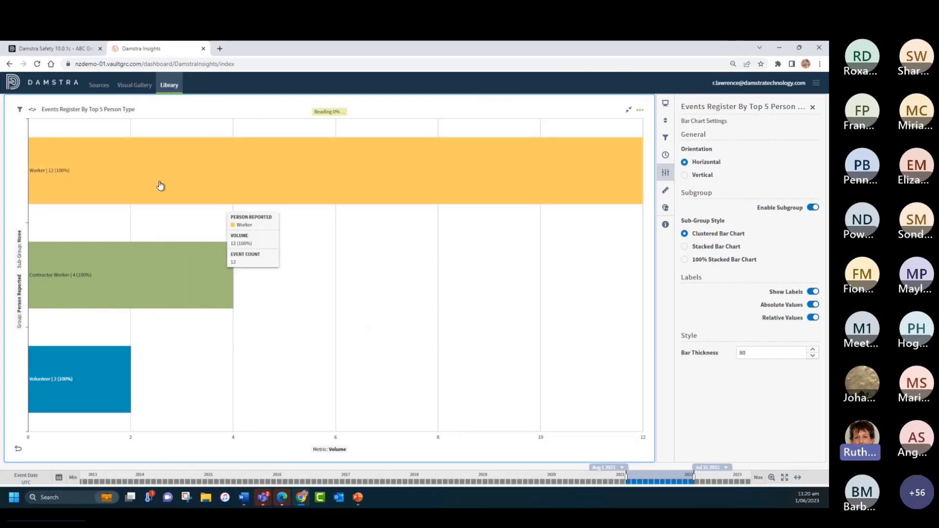
pyautogui.click(19, 253)
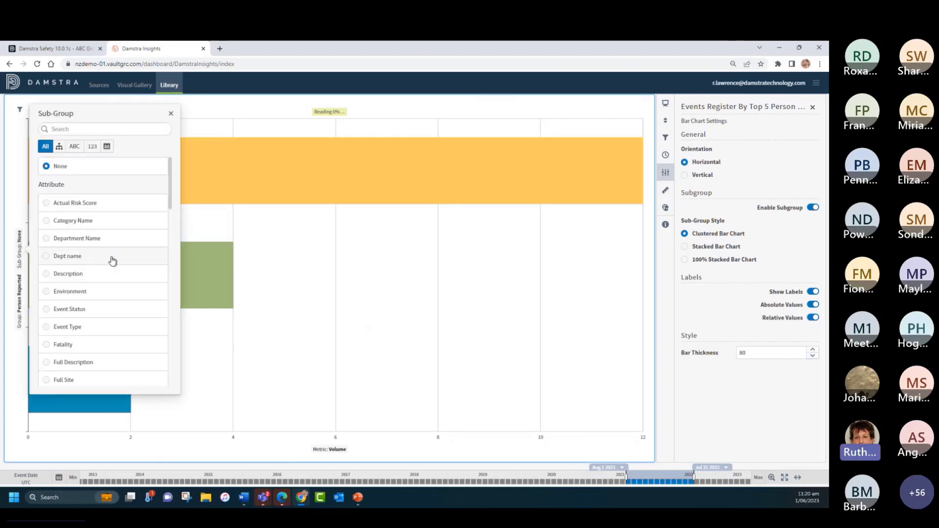
pyautogui.click(49, 326)
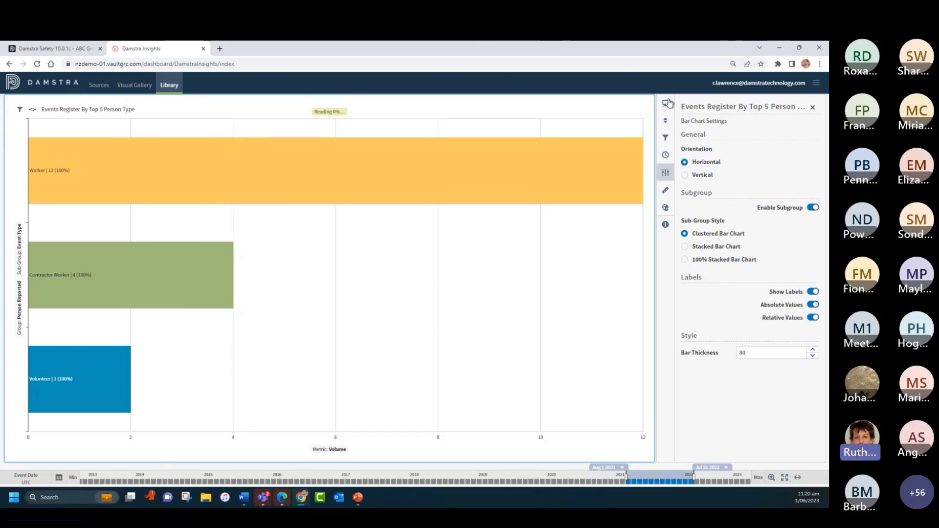
# Step: Limit both Person Reported and Event Type to 10 in the bar chart, apply the limits and close the settings
pyautogui.click(665, 122)
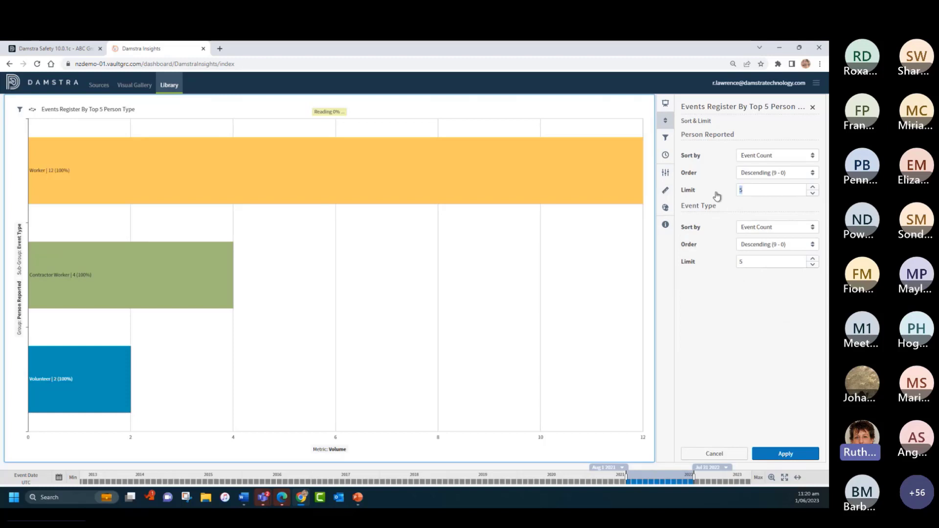
pyautogui.write('10')
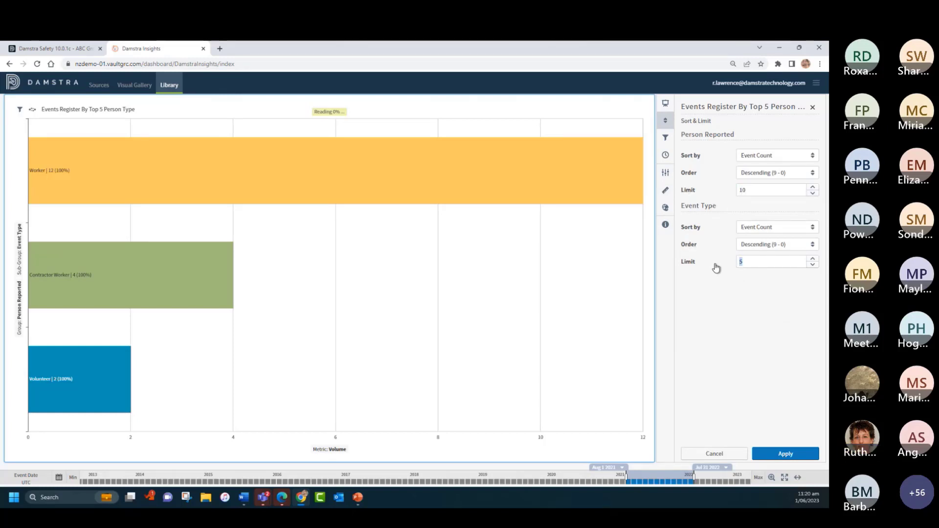
pyautogui.write('10')
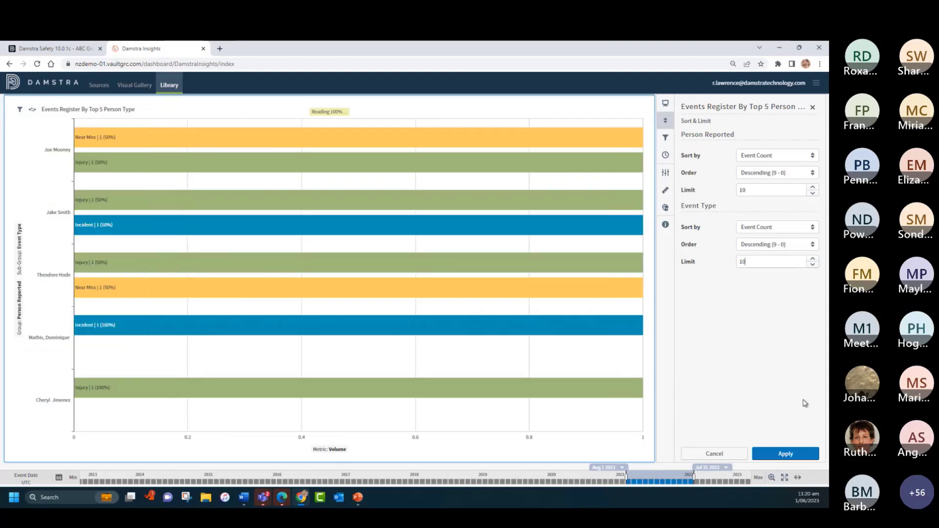
pyautogui.click(784, 454)
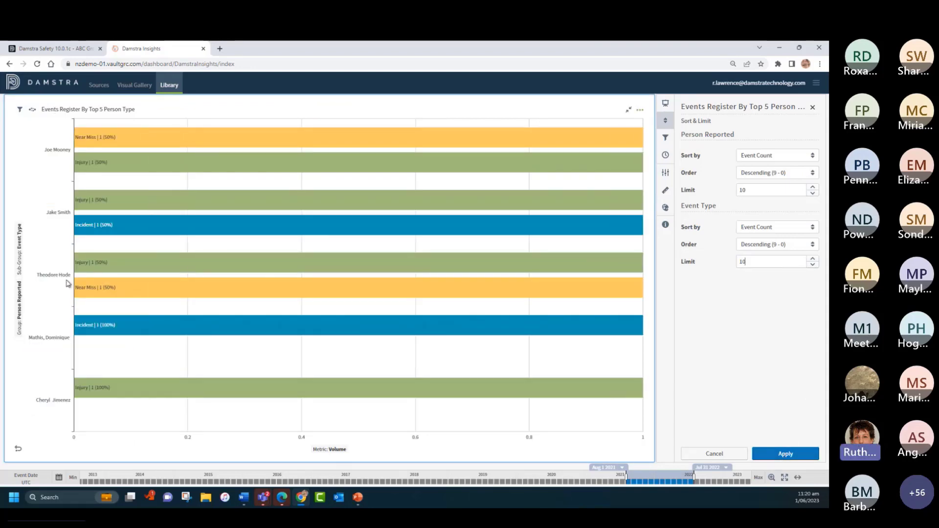
pyautogui.click(785, 452)
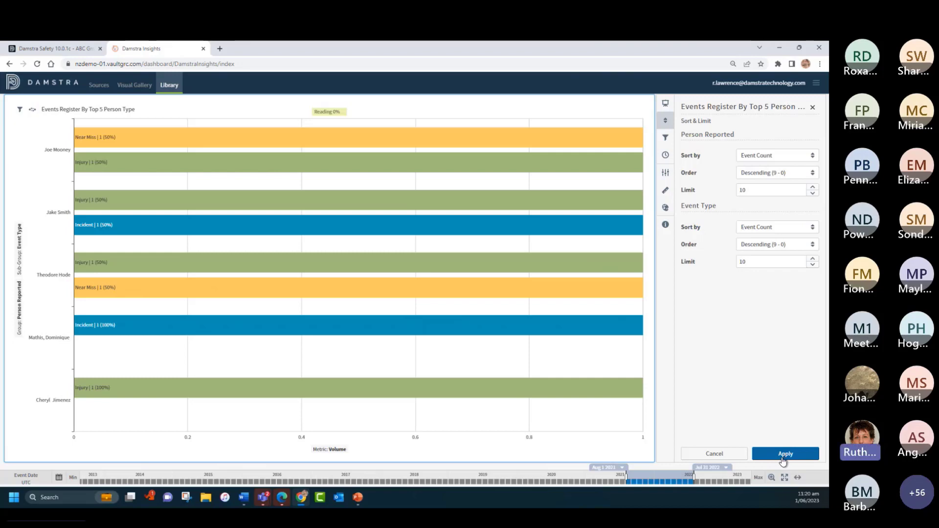
pyautogui.click(812, 109)
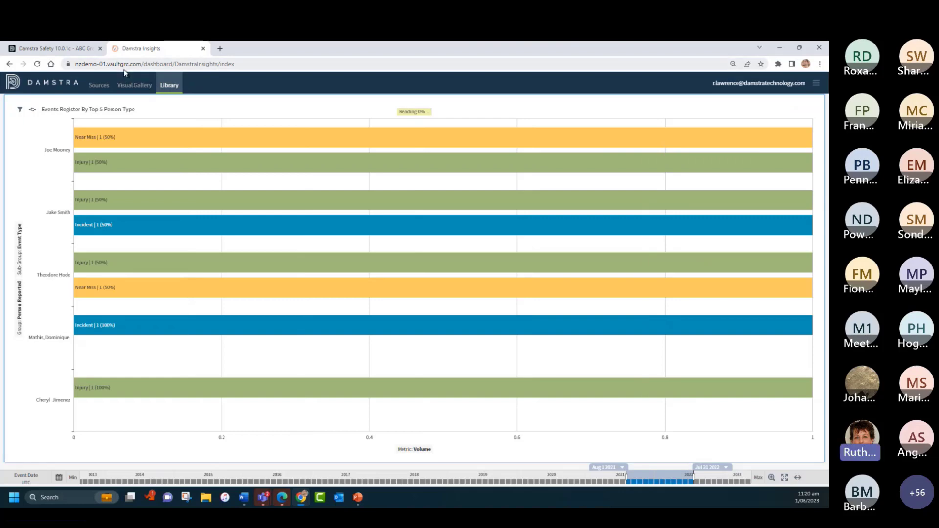
# Step: Rename the maximized bar chart "Events by Top 10 Reporters"
pyautogui.click(101, 109)
pyautogui.write('Events')
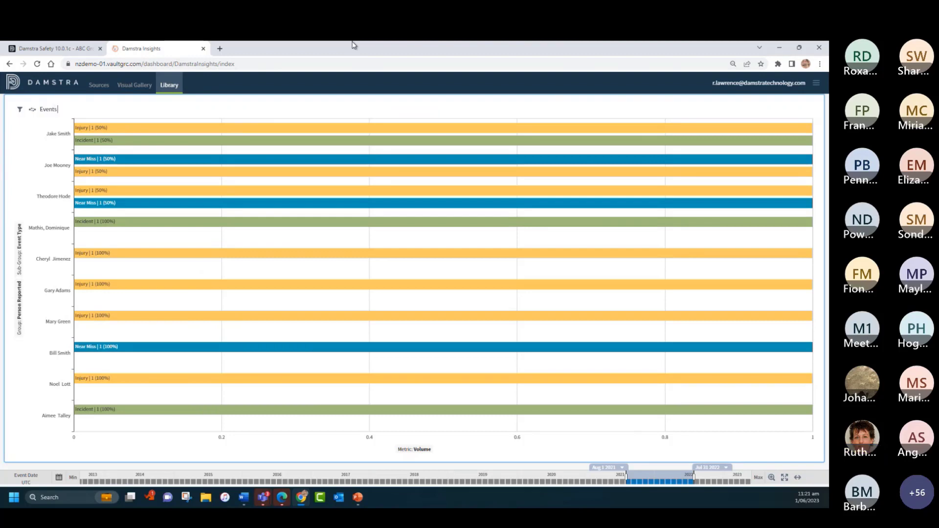
pyautogui.write(' by Top')
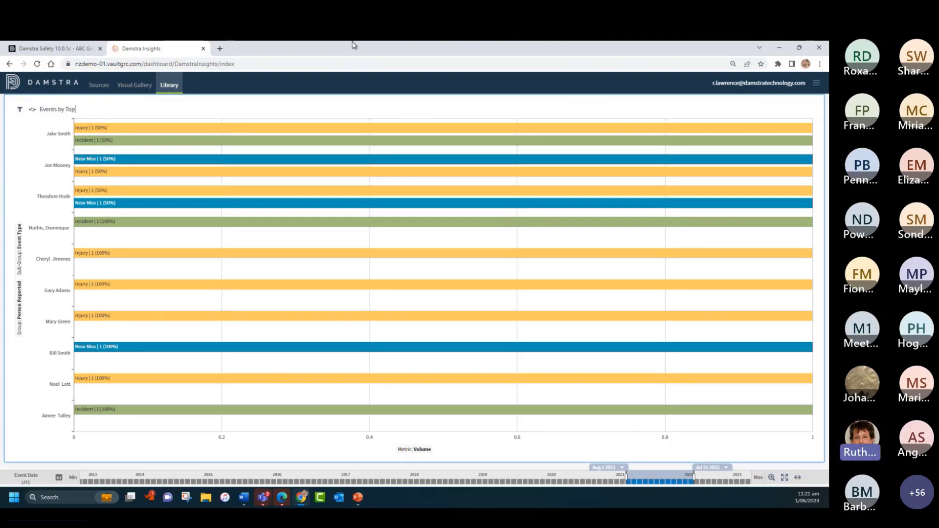
pyautogui.write(' 10 Reporters')
# Step: Change the sub-group style of Events by Top 10 Reporters to Stacked Bar Chart, then close its settings and return to the full dashboard
pyautogui.click(809, 110)
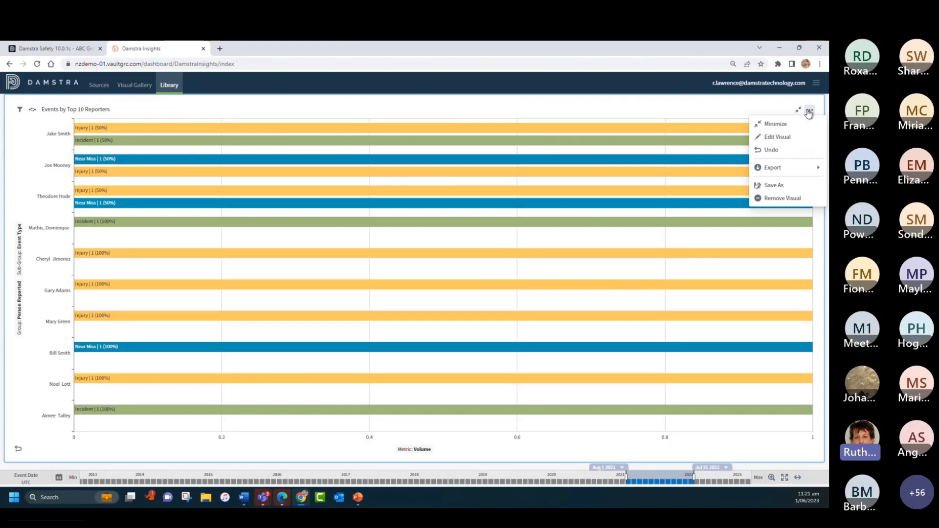
pyautogui.click(783, 138)
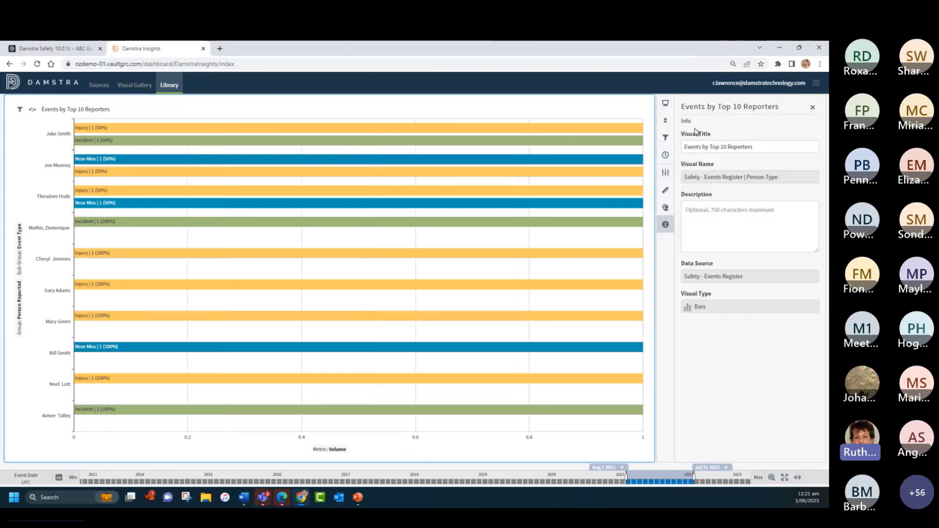
pyautogui.click(665, 175)
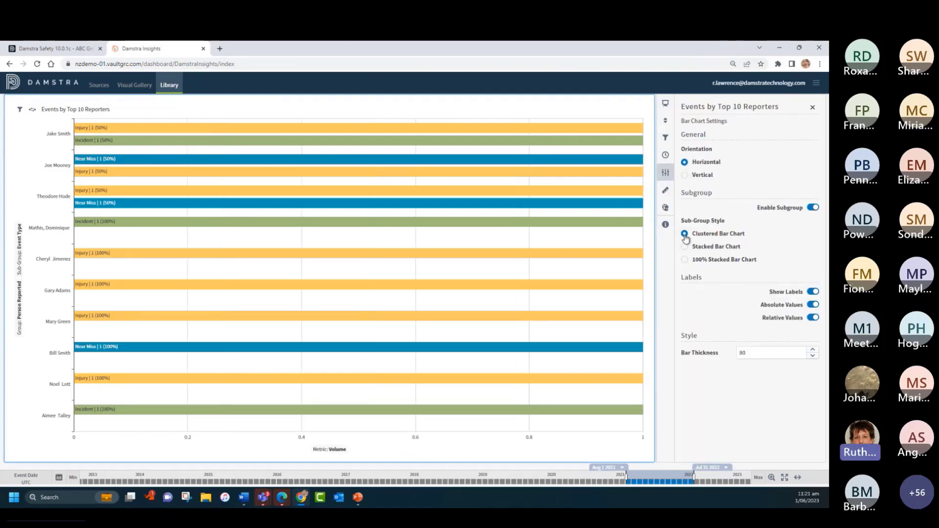
pyautogui.click(685, 248)
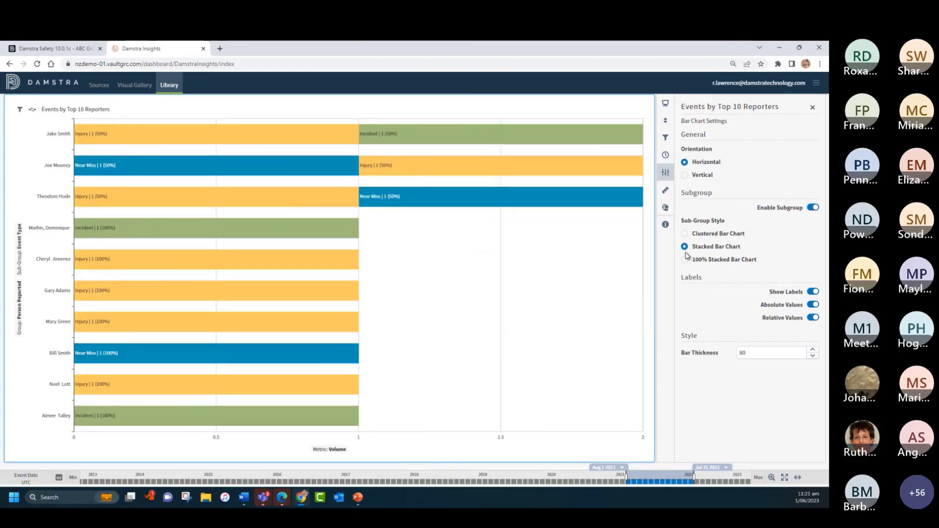
pyautogui.click(812, 110)
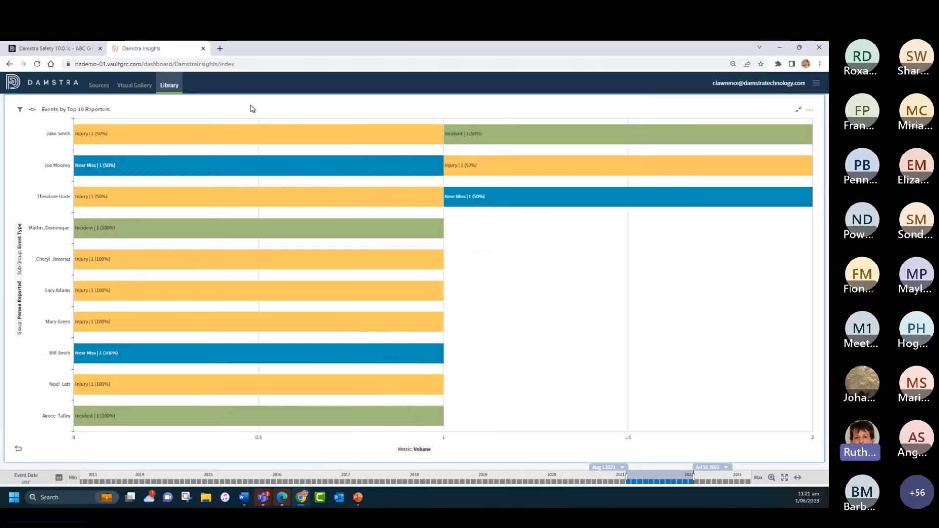
pyautogui.click(798, 110)
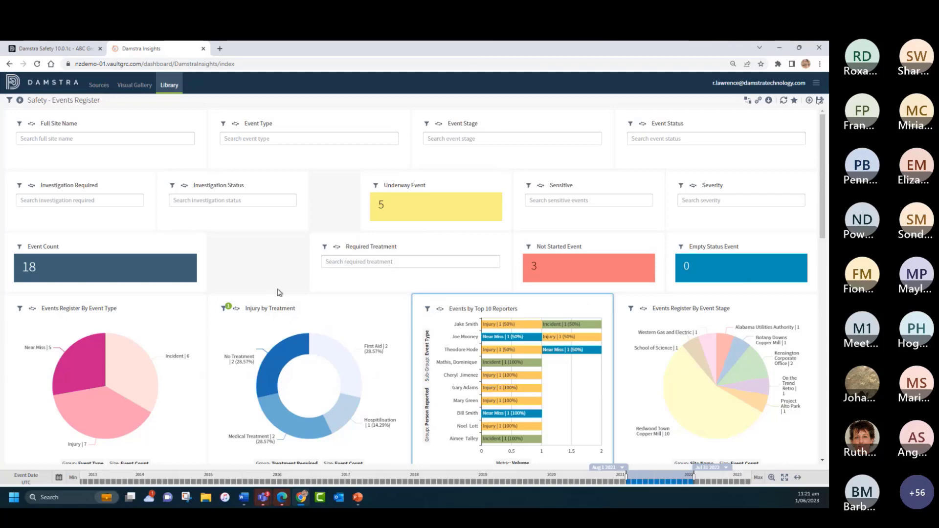
# Step: Move the Completed Event tile up into the row of counts, directly beside Event Count
pyautogui.scroll(-7, 279, 292)
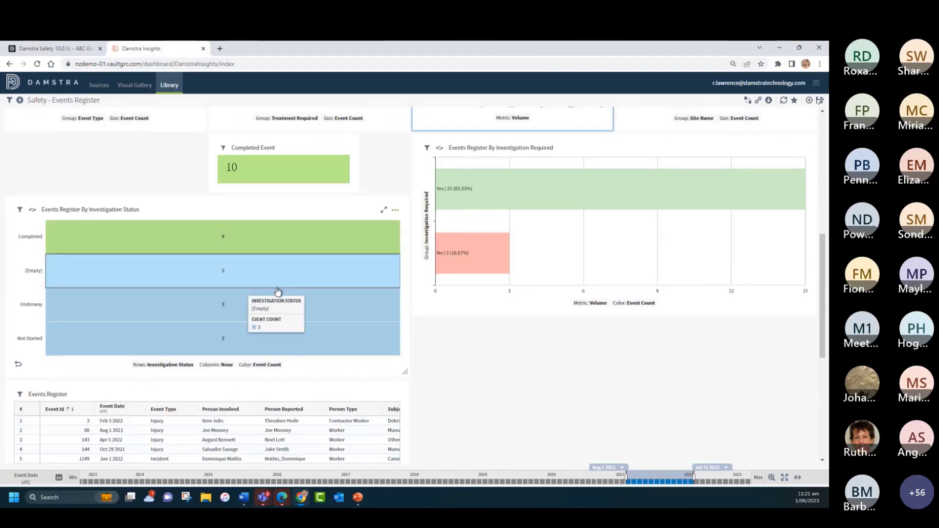
pyautogui.scroll(5, 278, 292)
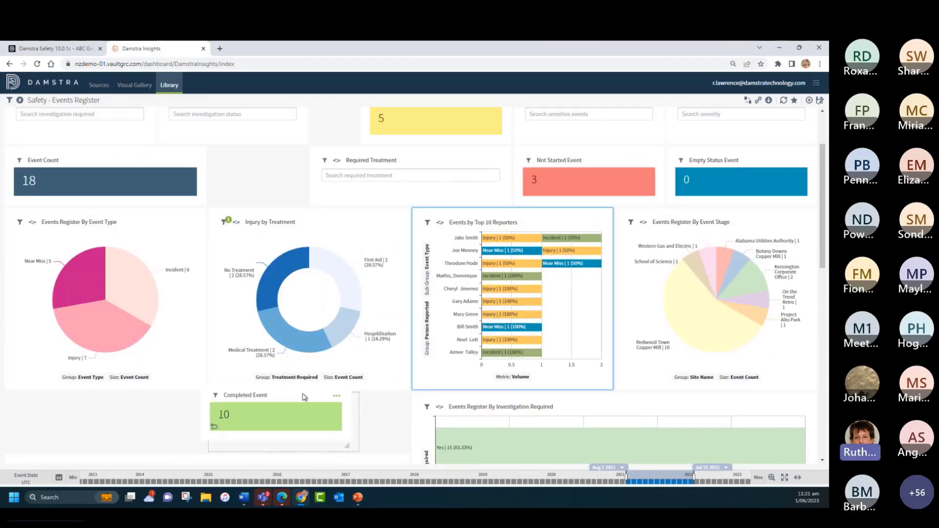
pyautogui.moveTo(303, 397); pyautogui.dragTo(299, 161)
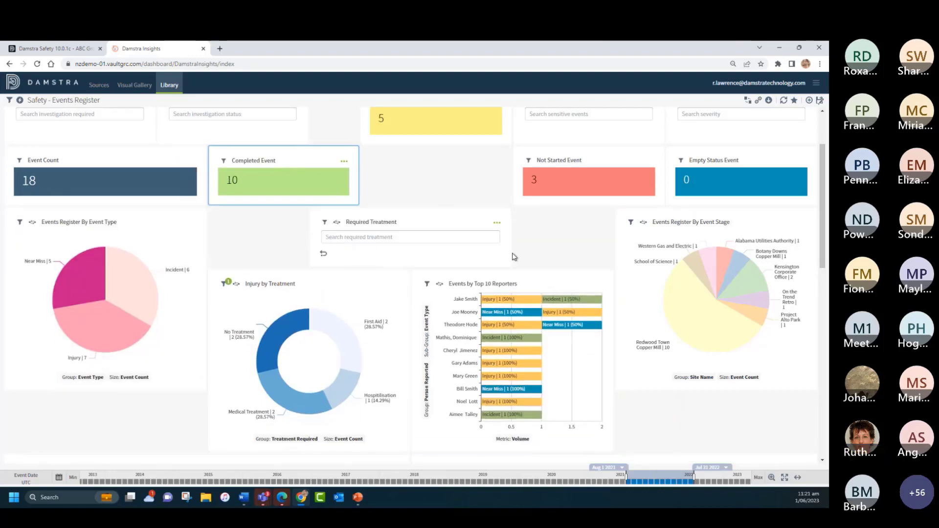
# Step: Fit the Required Treatment filter between Investigation Status and Sensitive, filling the gap, with Underway Event placed between Completed Event and Not Started Event
pyautogui.moveTo(504, 254); pyautogui.dragTo(473, 250)
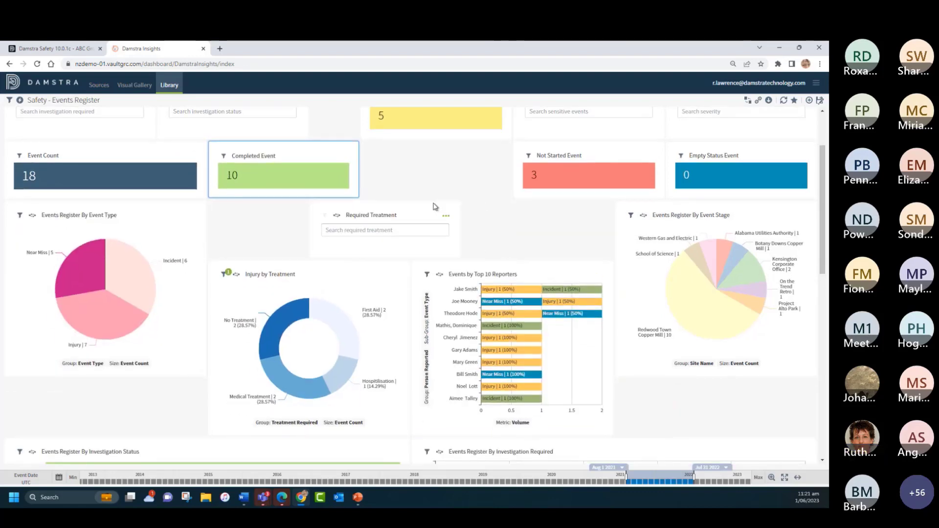
pyautogui.moveTo(414, 214); pyautogui.dragTo(428, 199)
pyautogui.moveTo(459, 224); pyautogui.dragTo(498, 225)
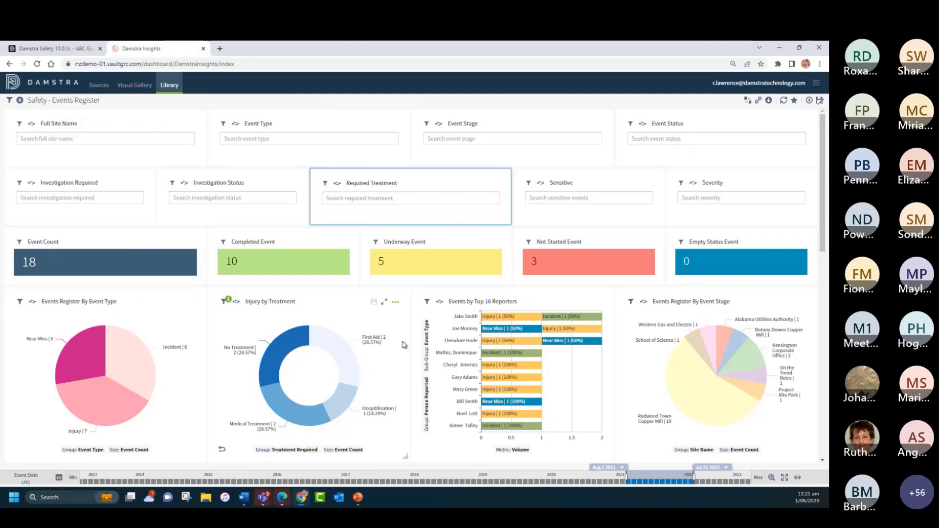
# Step: Widen the Events Register table so it spans the full width of the dashboard
pyautogui.scroll(-3, 404, 344)
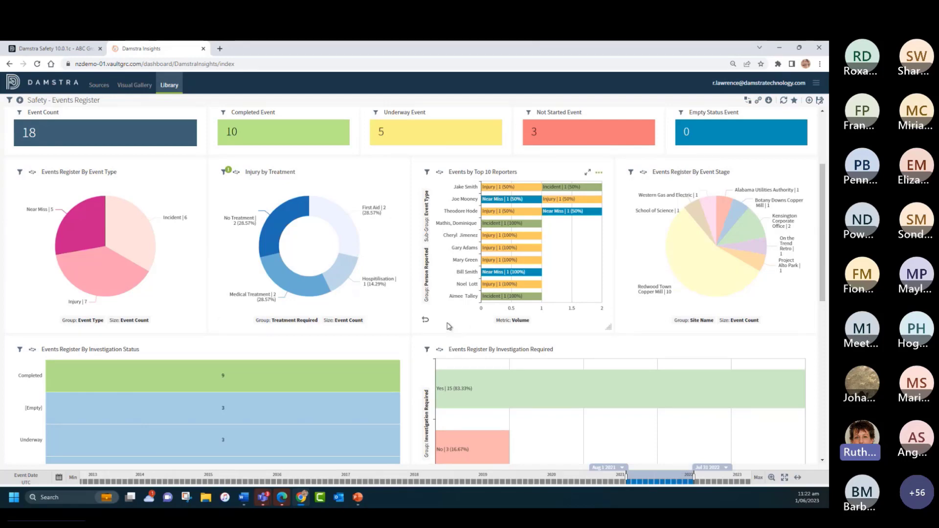
pyautogui.scroll(-10, 482, 317)
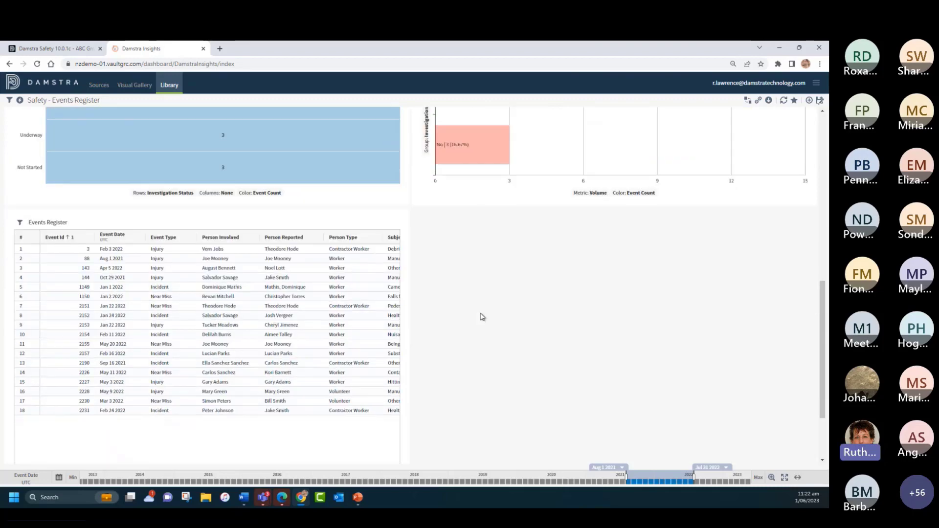
pyautogui.scroll(-1, 404, 453)
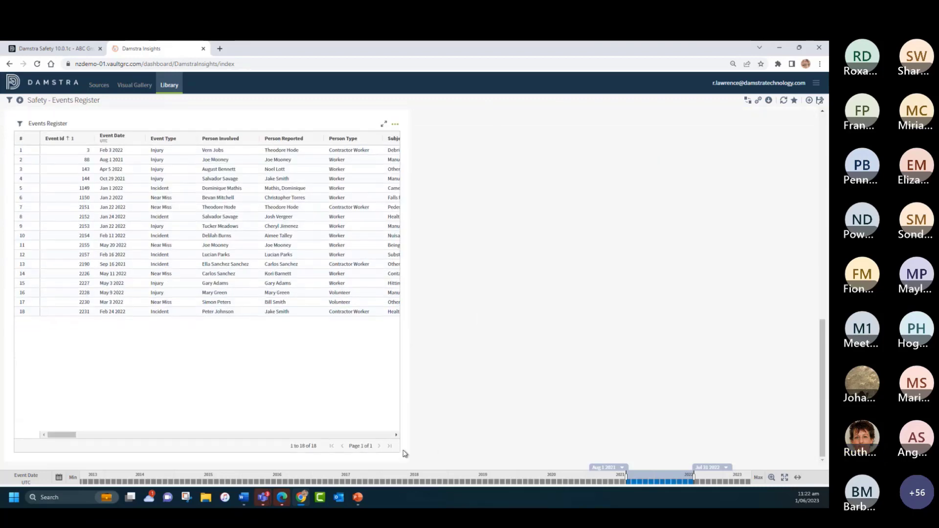
pyautogui.moveTo(406, 456); pyautogui.dragTo(806, 460)
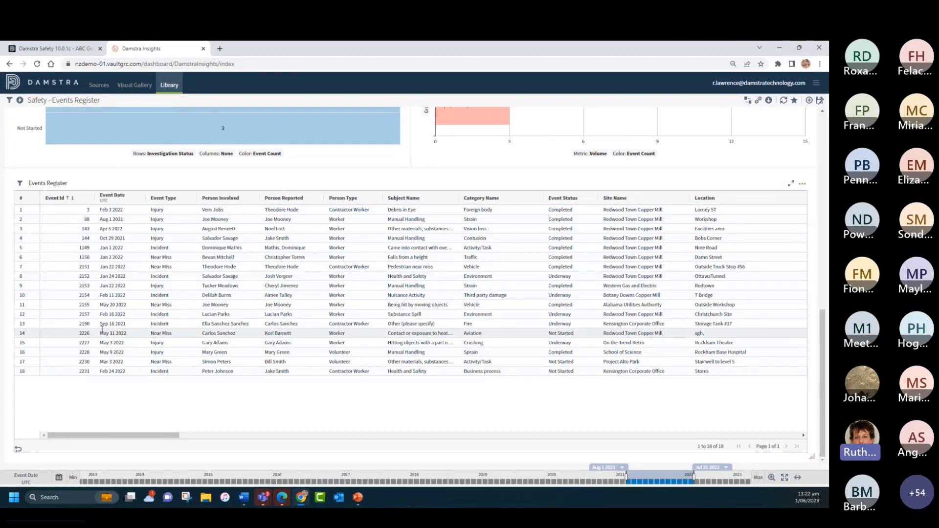
# Step: Sort the Events Register table by Event Date in ascending order
pyautogui.moveTo(157, 437); pyautogui.dragTo(173, 374)
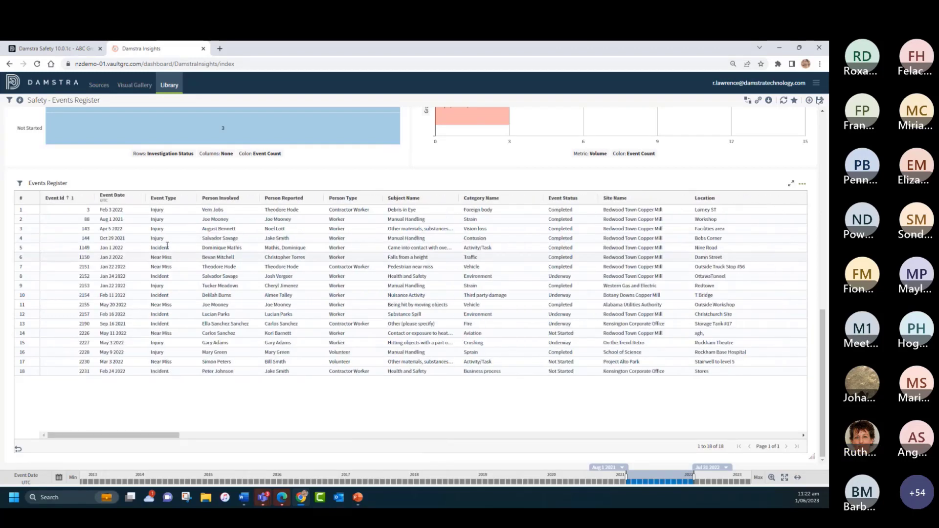
pyautogui.click(64, 199)
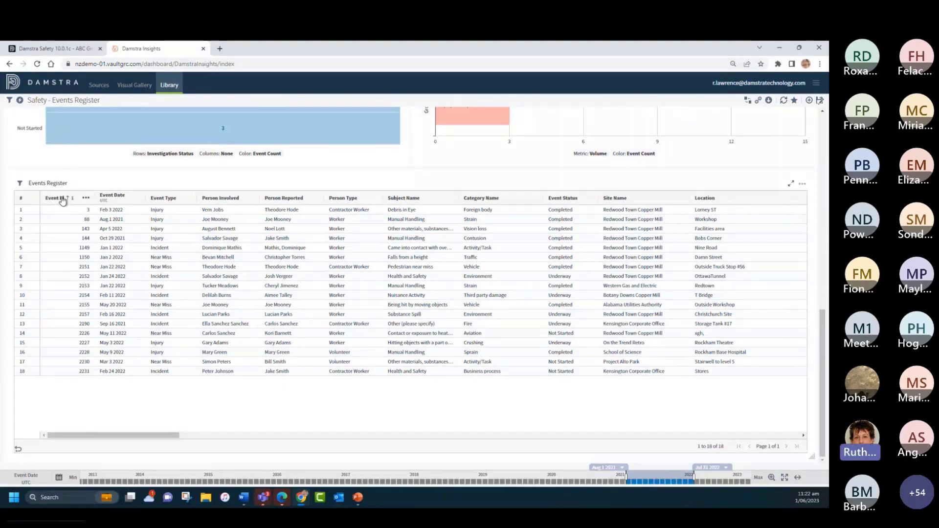
pyautogui.click(114, 198)
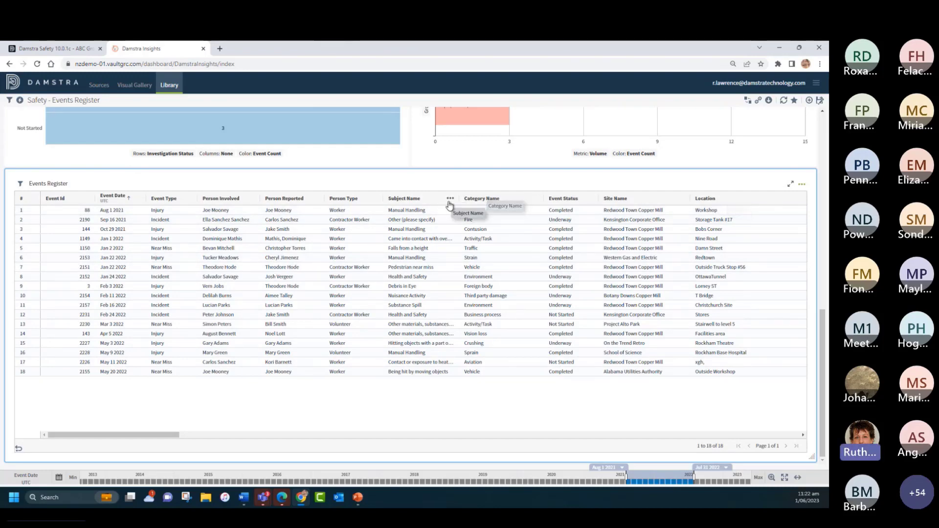
# Step: Hide the Location column in the Events Register table using its column chooser
pyautogui.click(449, 200)
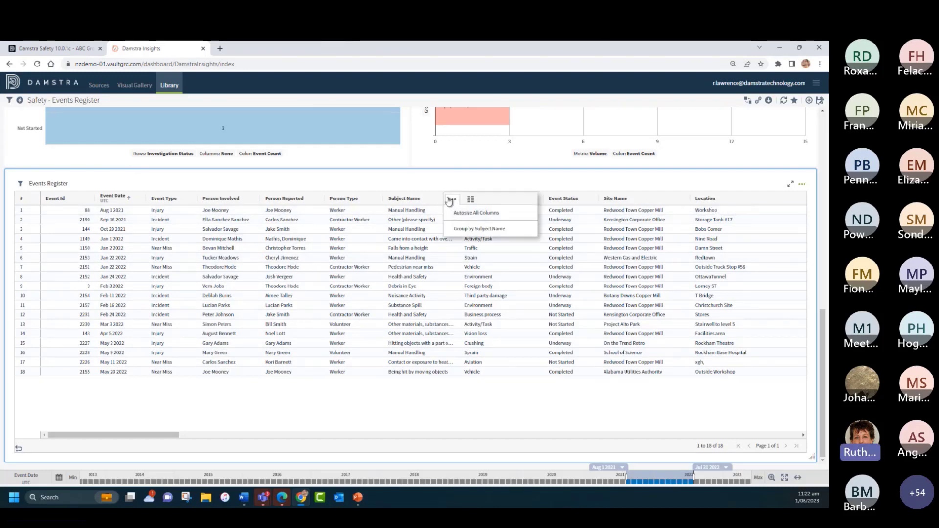
pyautogui.click(471, 200)
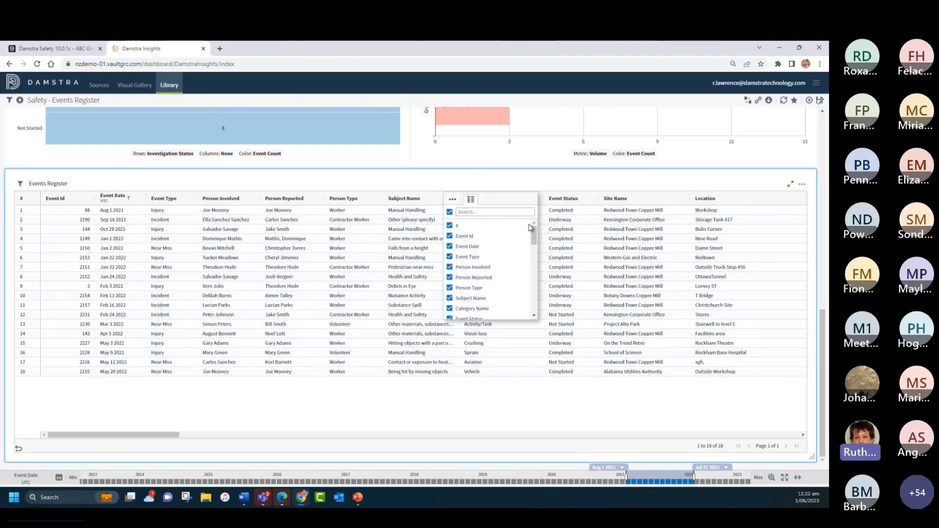
pyautogui.moveTo(533, 234); pyautogui.dragTo(534, 249)
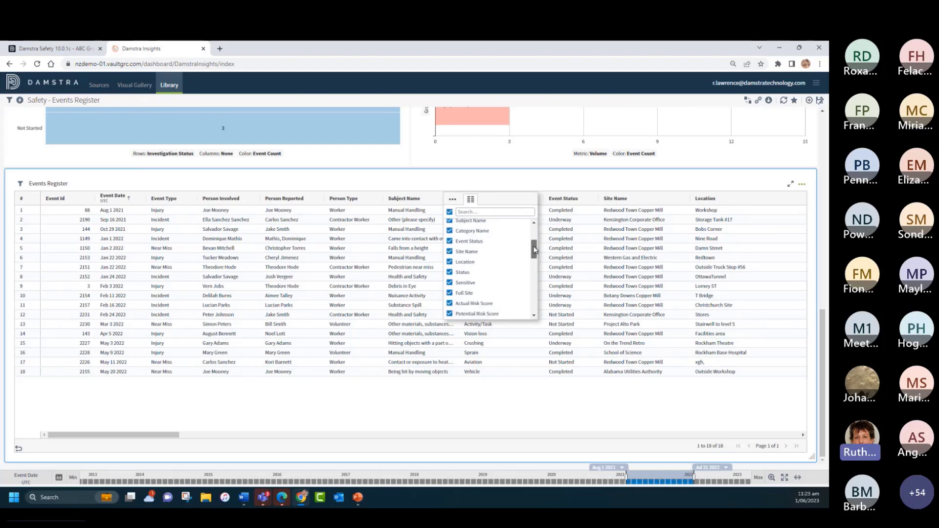
pyautogui.click(449, 262)
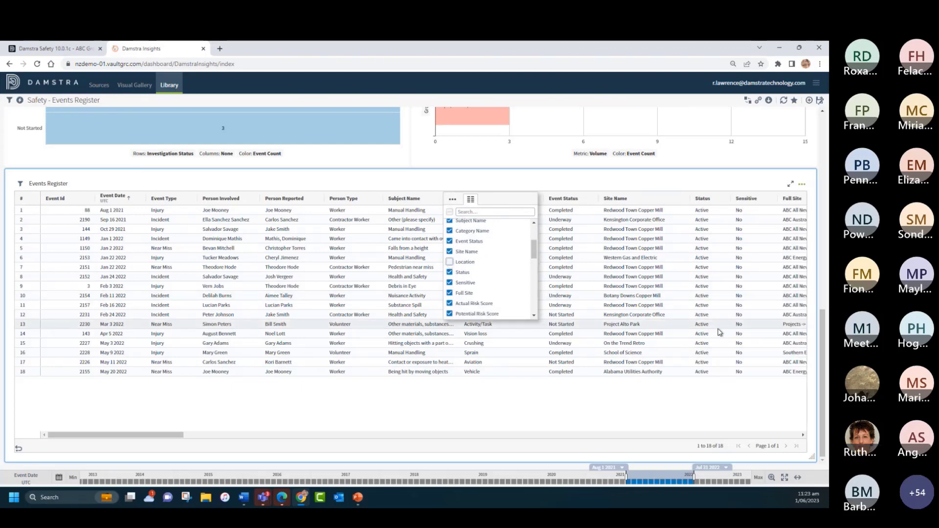
pyautogui.click(402, 179)
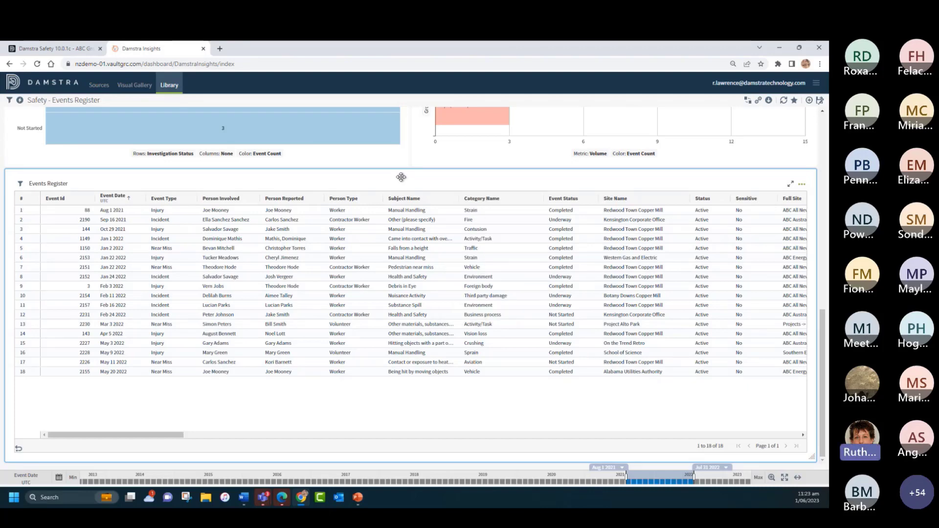
# Step: Open the Events Register table settings for editing and remove the Level 1, 2, 3 and 4 Name columns near the end of the column list
pyautogui.click(802, 186)
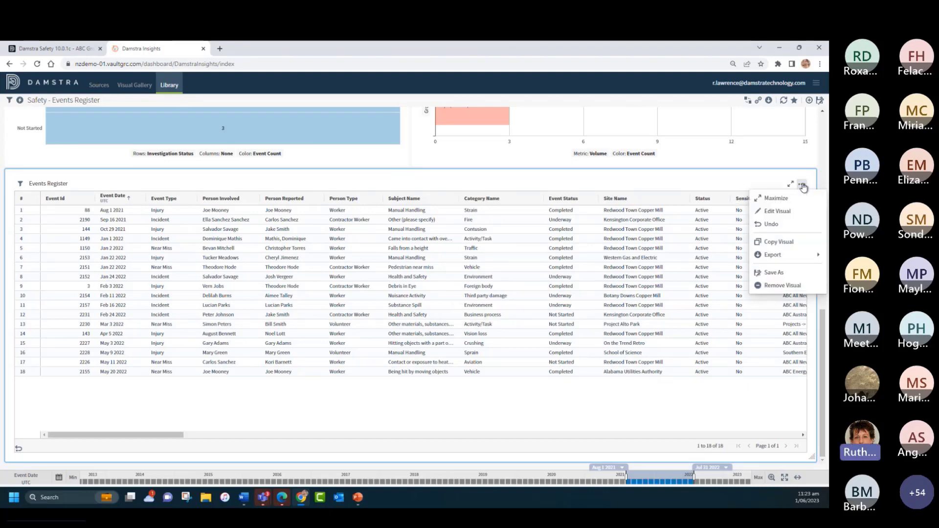
pyautogui.click(781, 212)
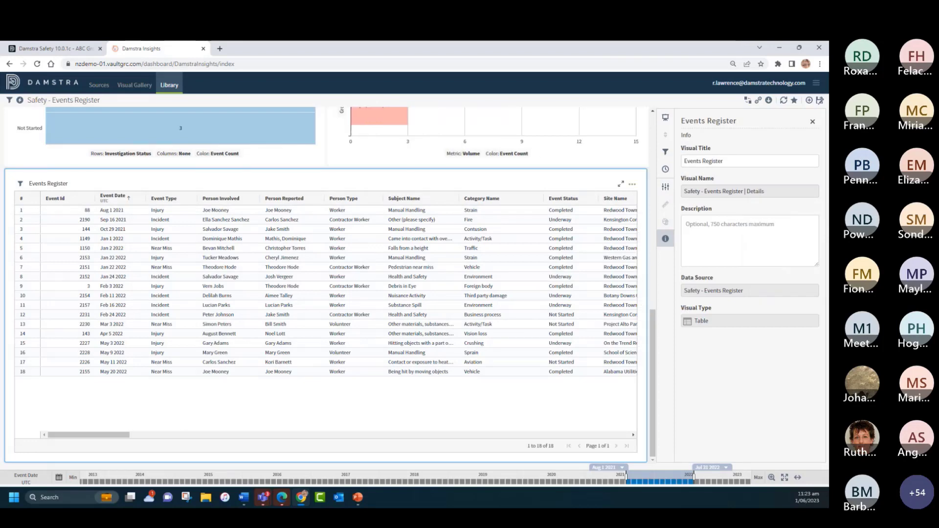
pyautogui.click(666, 189)
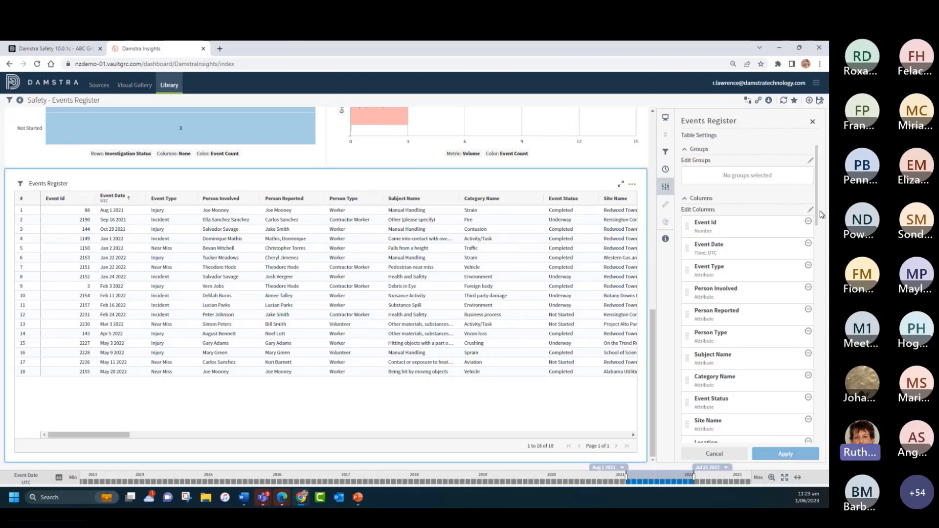
pyautogui.moveTo(816, 210); pyautogui.dragTo(818, 443)
pyautogui.click(807, 396)
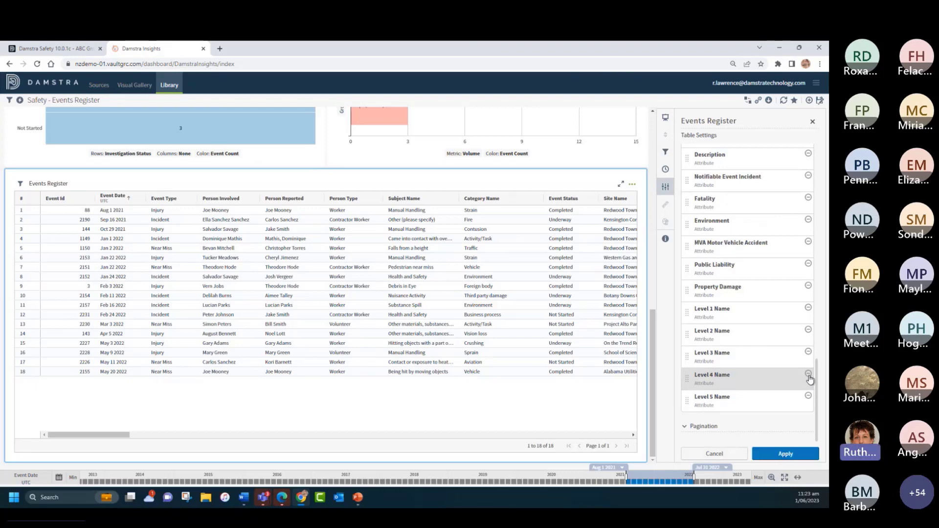
pyautogui.click(808, 375)
pyautogui.click(808, 375)
pyautogui.click(808, 375)
# Step: Remove the Property Damage, Public Liability, MVA Motor Vehicle Accident, Environment, Fatality, Notifiable Event Incident and Level 5 Name columns from the table
pyautogui.click(808, 375)
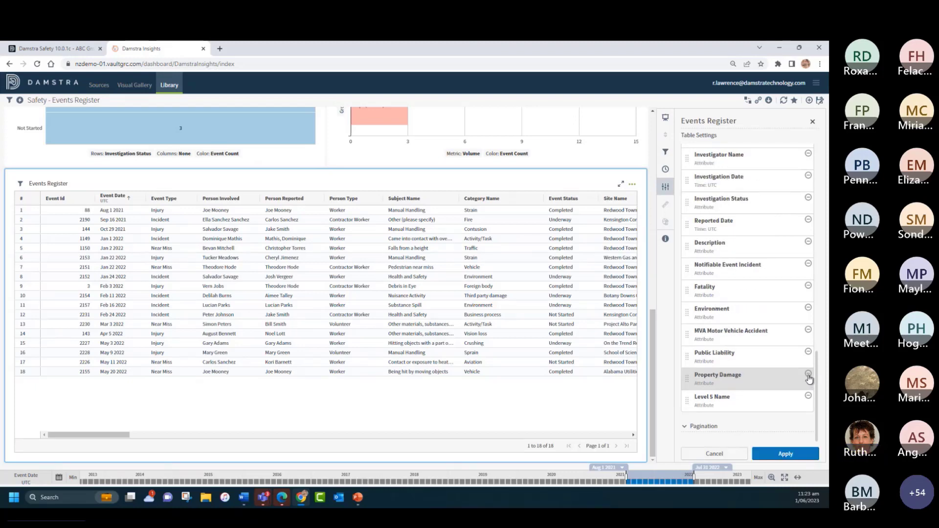
pyautogui.click(807, 375)
pyautogui.click(808, 375)
pyautogui.click(808, 375)
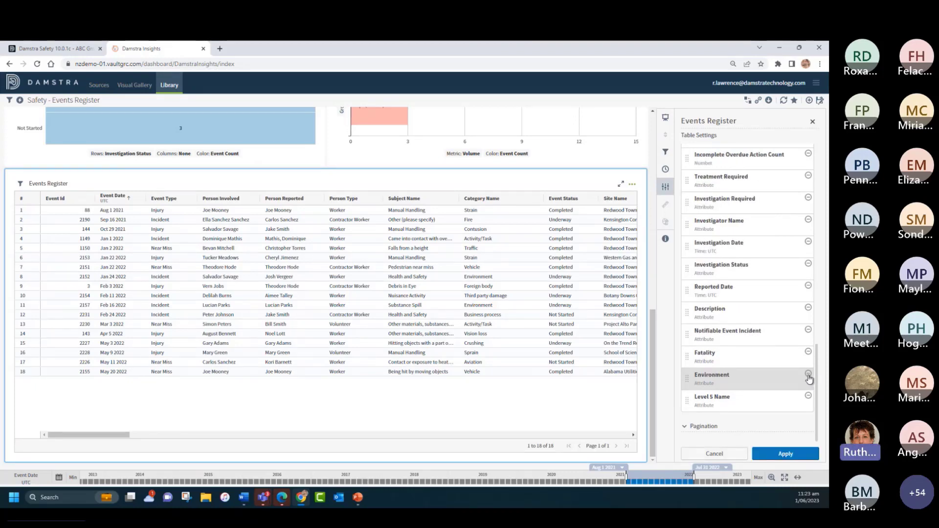
pyautogui.click(808, 375)
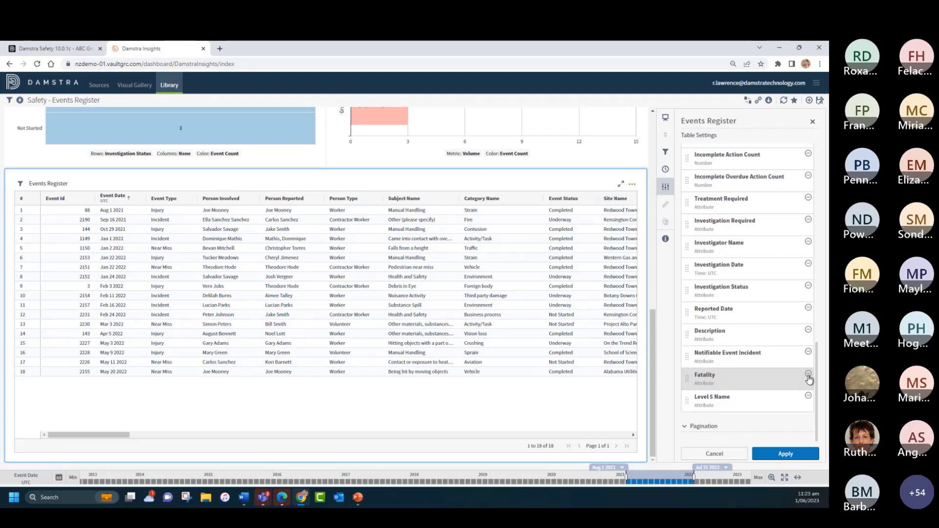
pyautogui.click(807, 375)
pyautogui.click(807, 375)
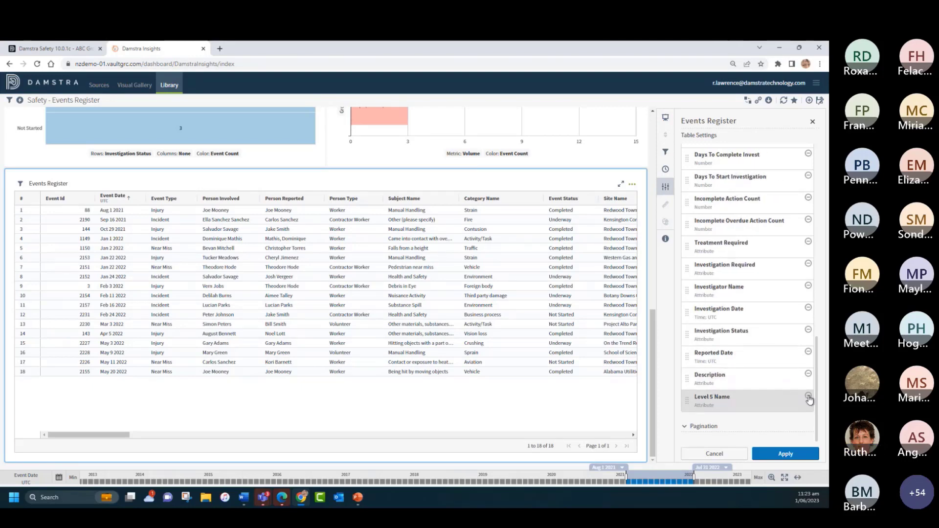
pyautogui.click(808, 397)
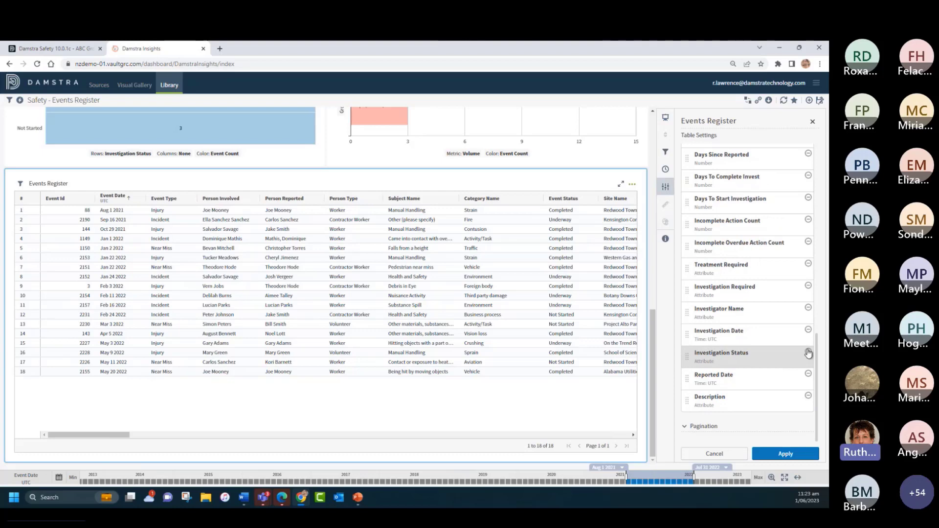
# Step: Remove the Incomplete Overdue Action Count and Days To Start Investigation columns, and apply the table's column changes
pyautogui.click(808, 243)
pyautogui.click(808, 221)
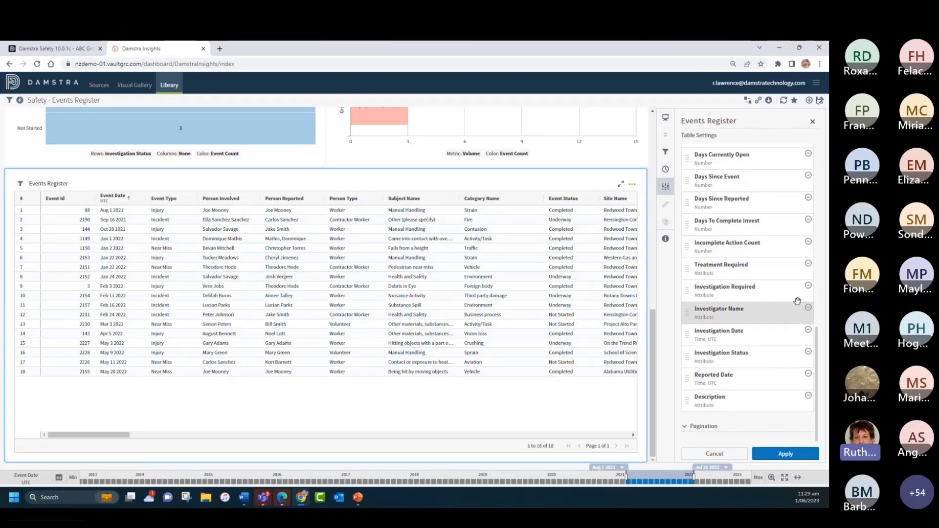
pyautogui.click(786, 453)
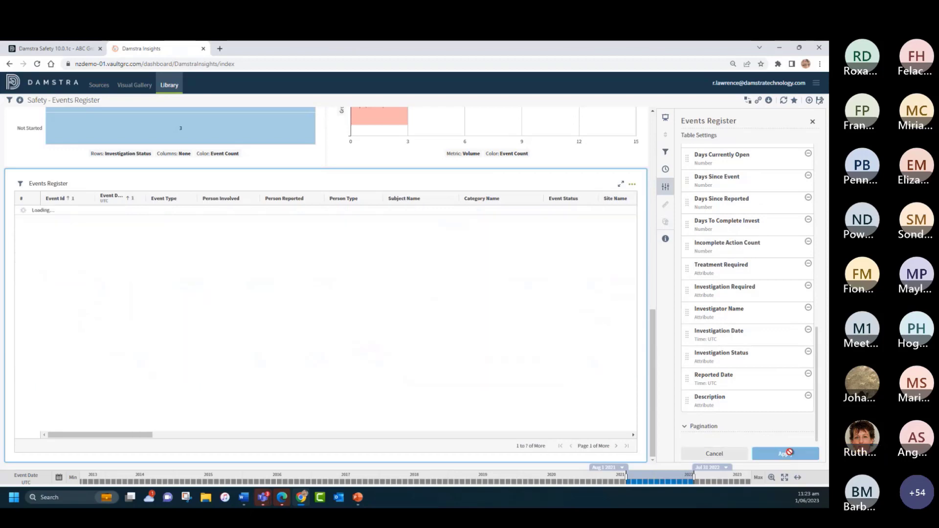
pyautogui.scroll(10, 759, 339)
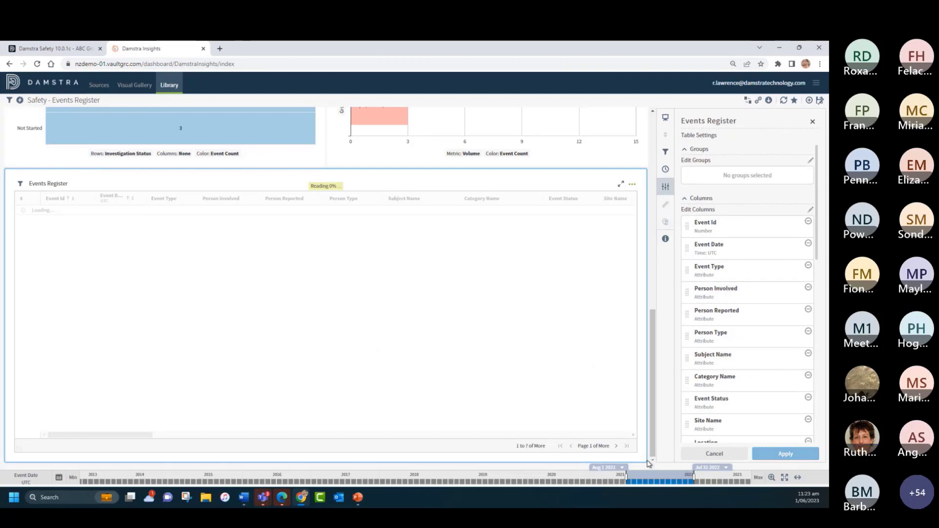
# Step: Shrink the Events Register table to half the dashboard width and place a copy of the visual beside it
pyautogui.moveTo(642, 459); pyautogui.dragTo(325, 453)
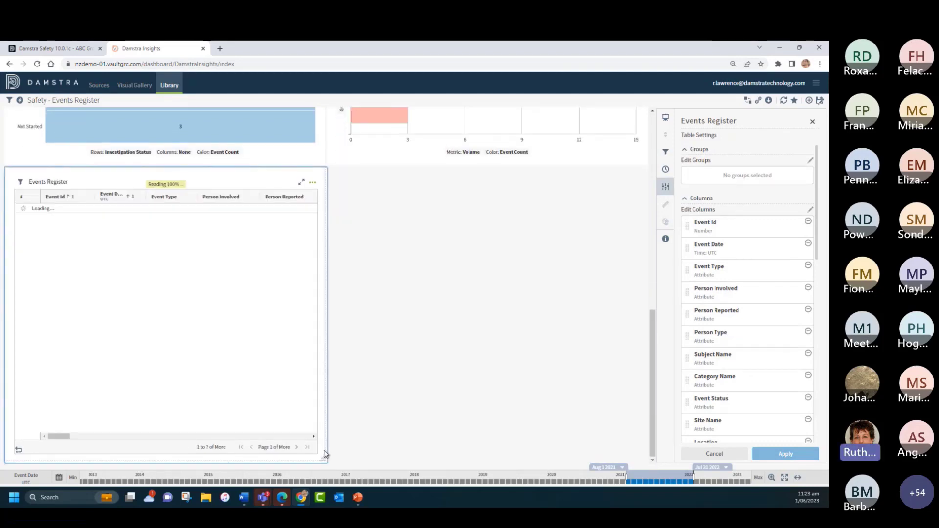
pyautogui.rightClick(300, 200)
pyautogui.click(567, 220)
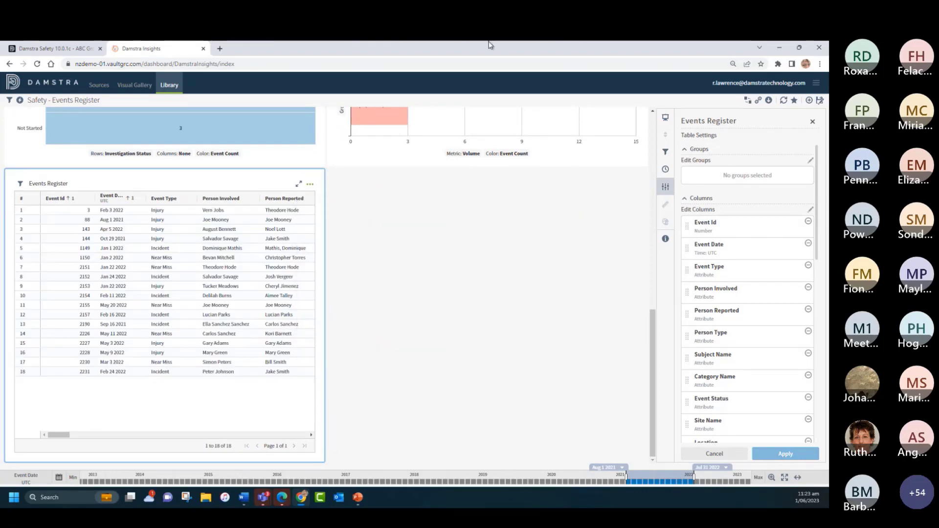
pyautogui.click(310, 184)
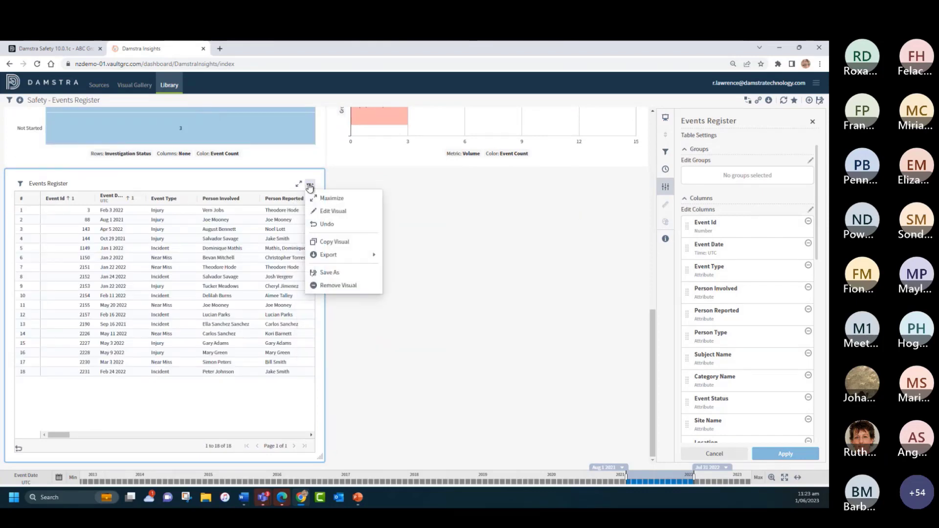
pyautogui.click(336, 242)
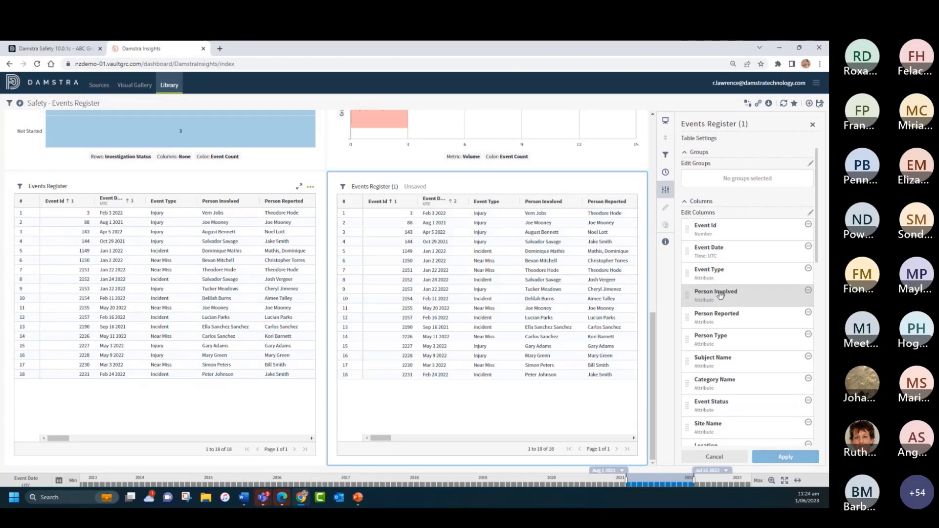
# Step: Put Event Type and Site Name first in the copied table, group it by Event Date with Month granularity, apply and close its settings
pyautogui.moveTo(719, 270); pyautogui.dragTo(722, 234)
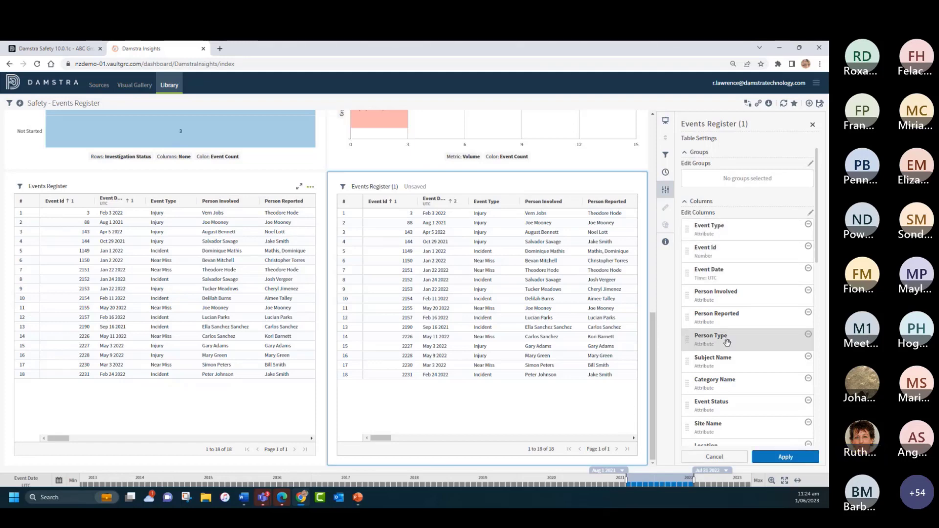
pyautogui.moveTo(723, 424); pyautogui.dragTo(721, 248)
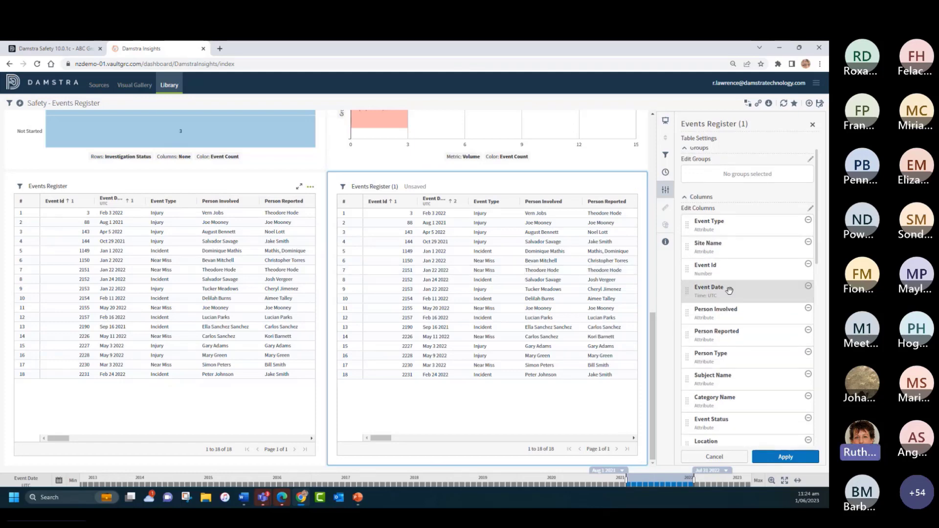
pyautogui.moveTo(739, 292); pyautogui.dragTo(740, 181)
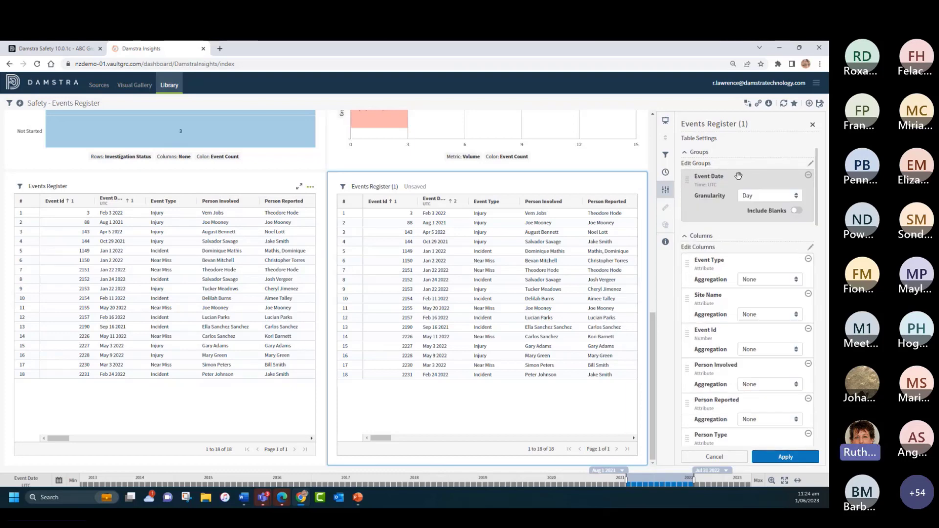
pyautogui.click(755, 197)
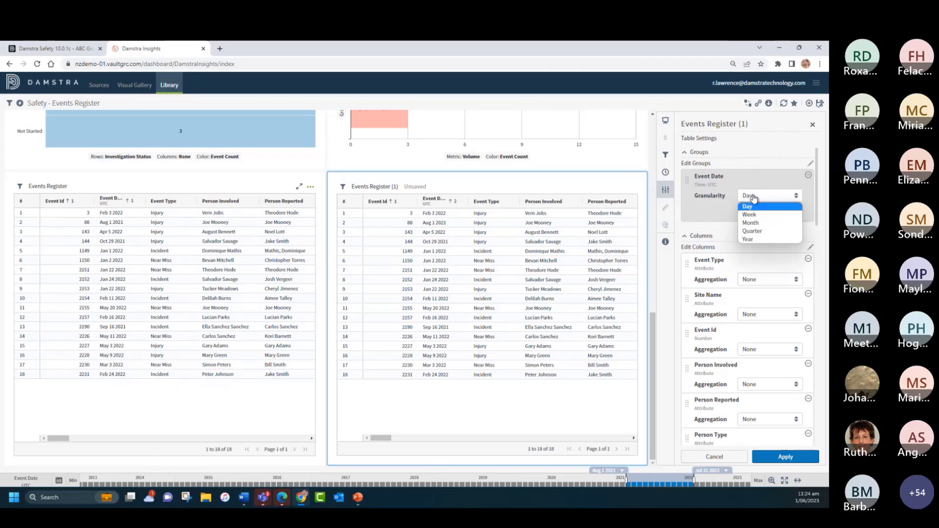
pyautogui.click(754, 224)
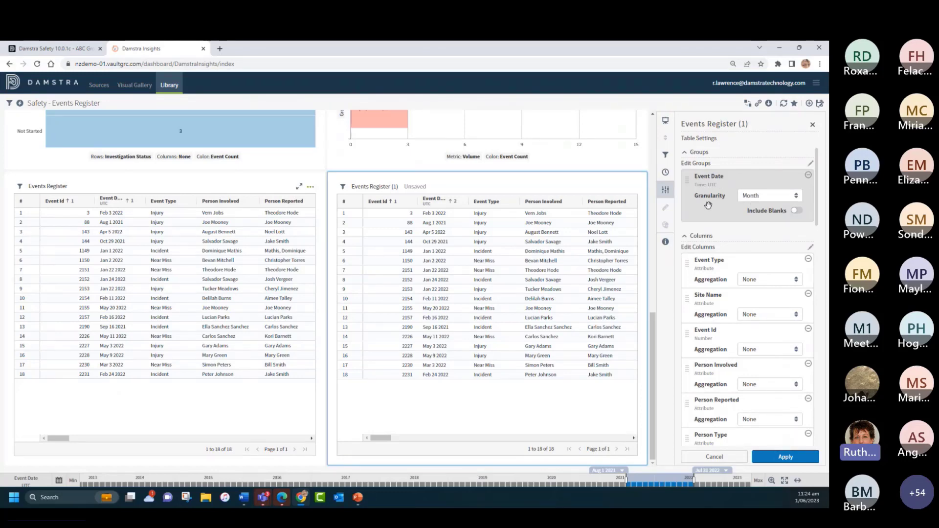
pyautogui.click(783, 458)
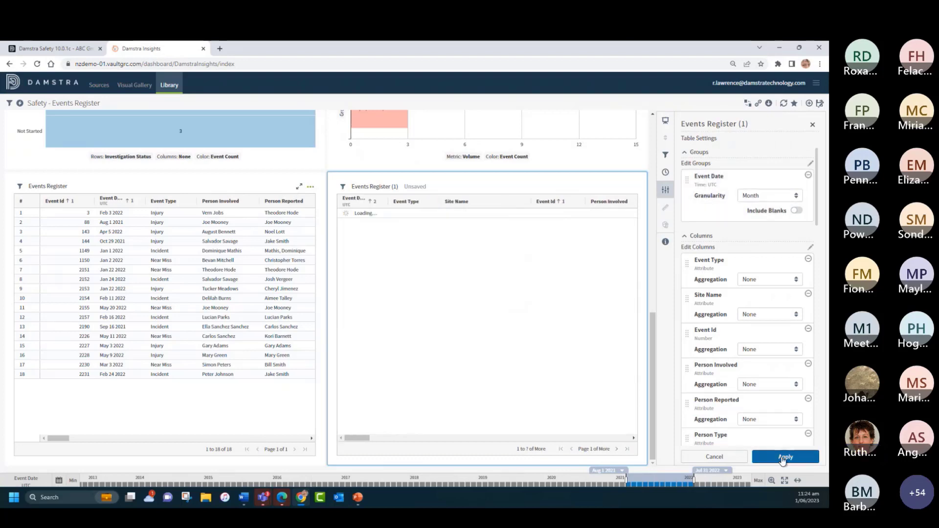
pyautogui.click(811, 125)
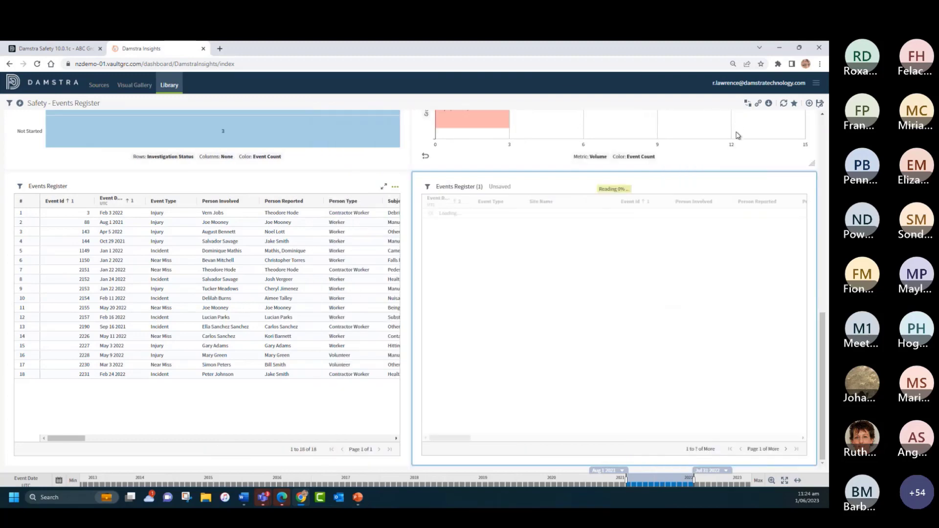
# Step: Maximize the copied Events Register visual, change its visual style to Heat Map and close the editor
pyautogui.click(790, 188)
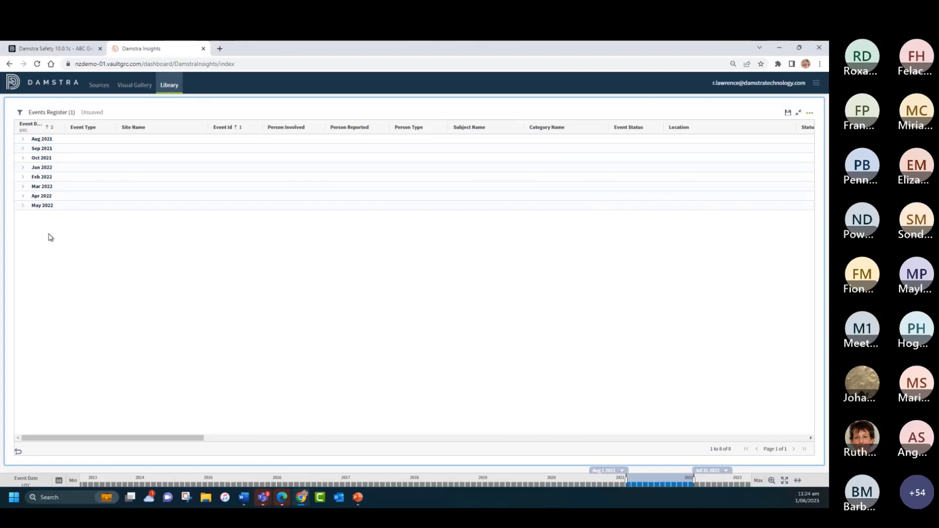
pyautogui.click(809, 114)
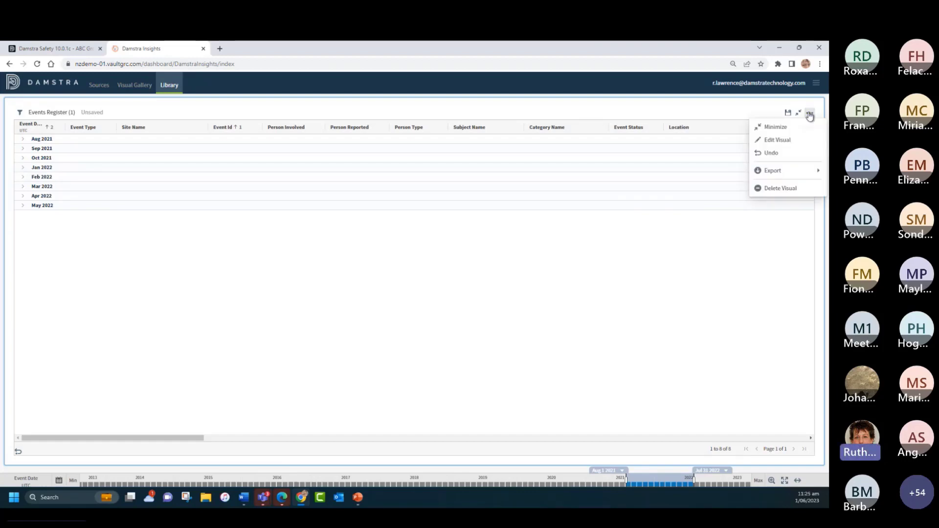
pyautogui.click(778, 140)
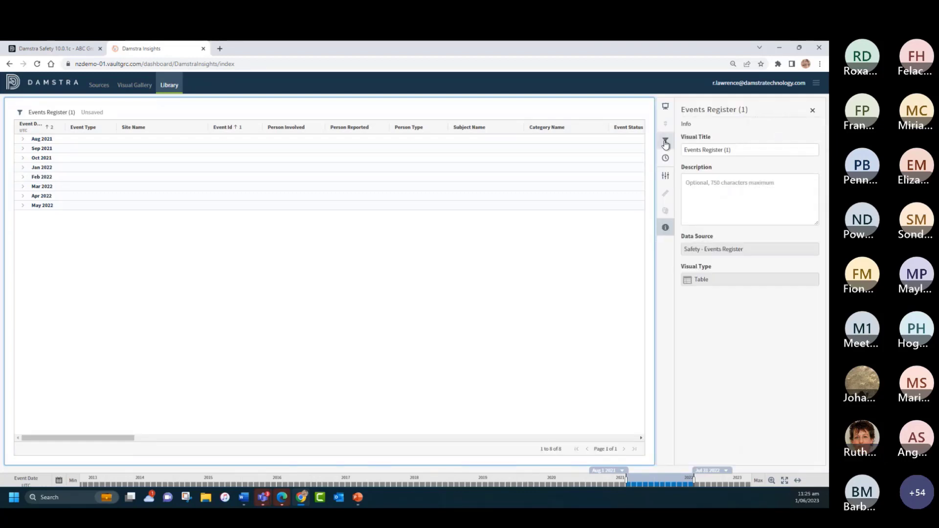
pyautogui.click(665, 107)
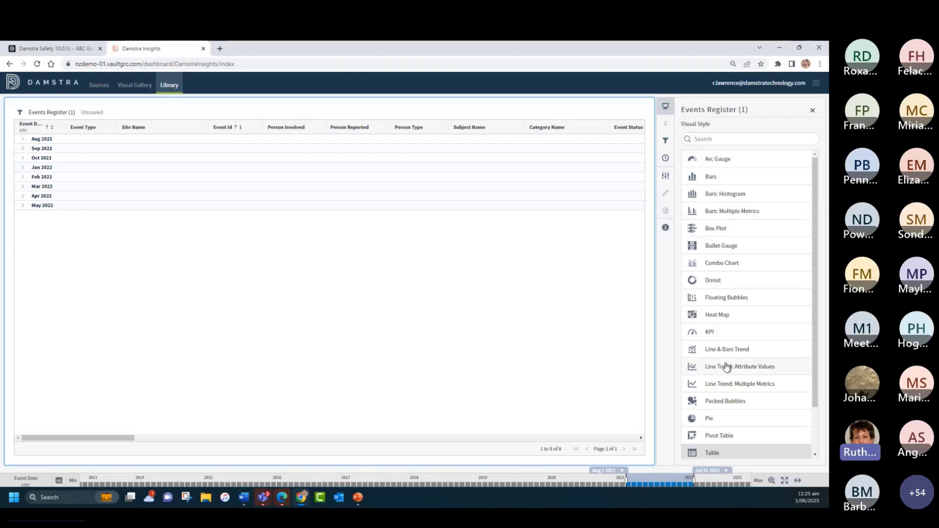
pyautogui.click(722, 316)
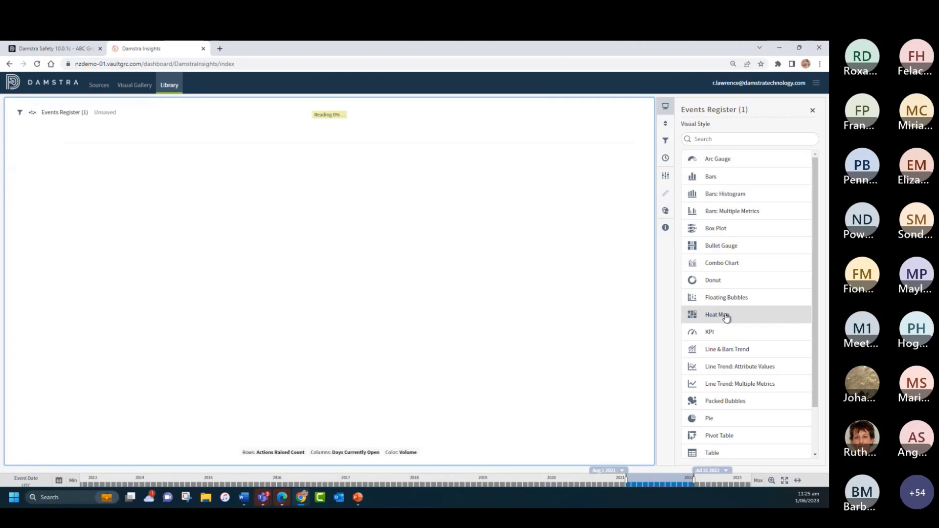
pyautogui.click(812, 111)
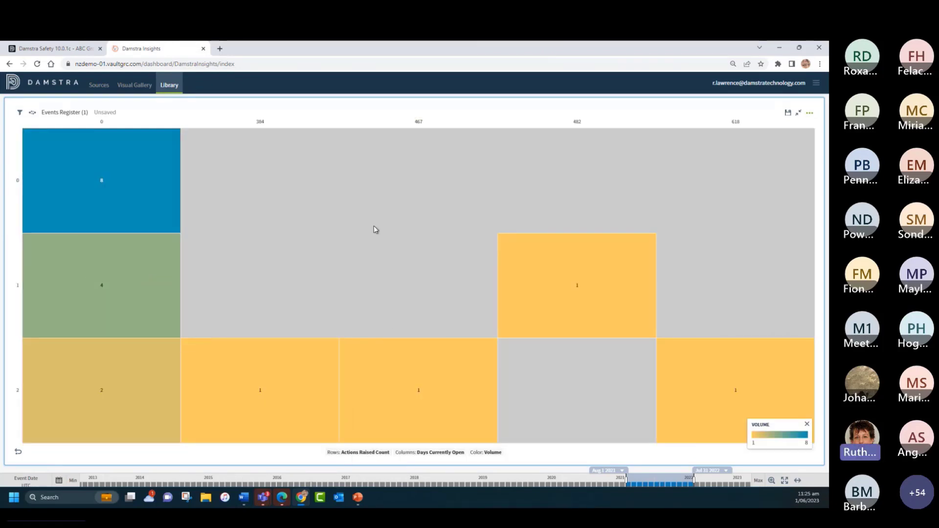
# Step: Set the heat map's rows to Treatment Required and its columns to Category Name
pyautogui.click(357, 452)
pyautogui.scroll(-3, 367, 313)
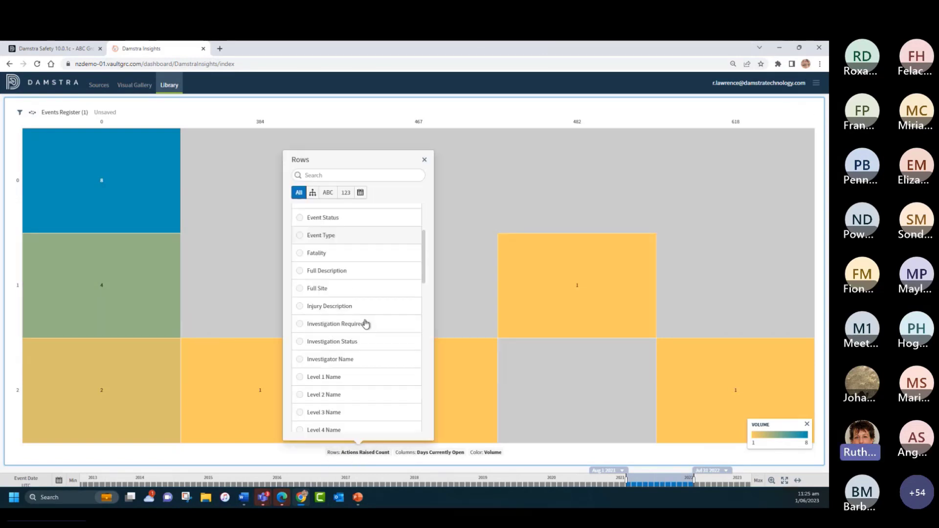
pyautogui.scroll(-8, 365, 323)
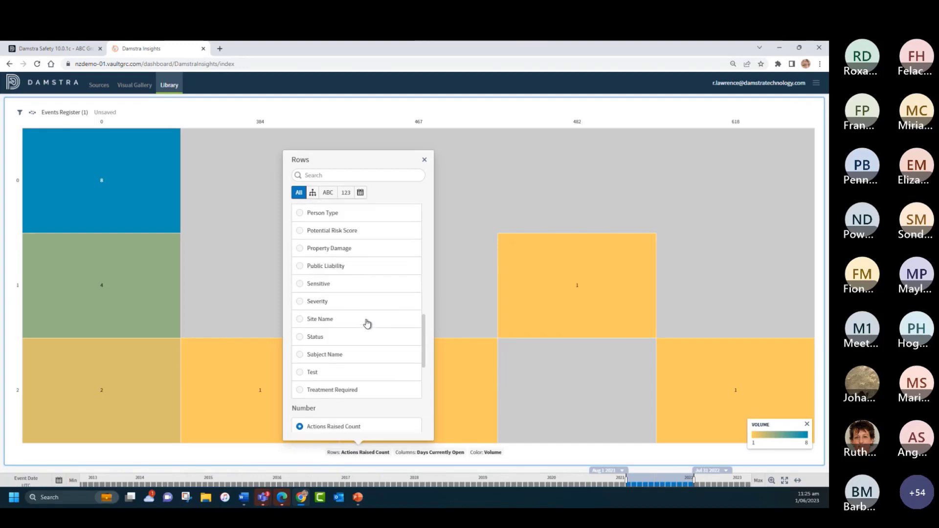
pyautogui.scroll(-1, 367, 322)
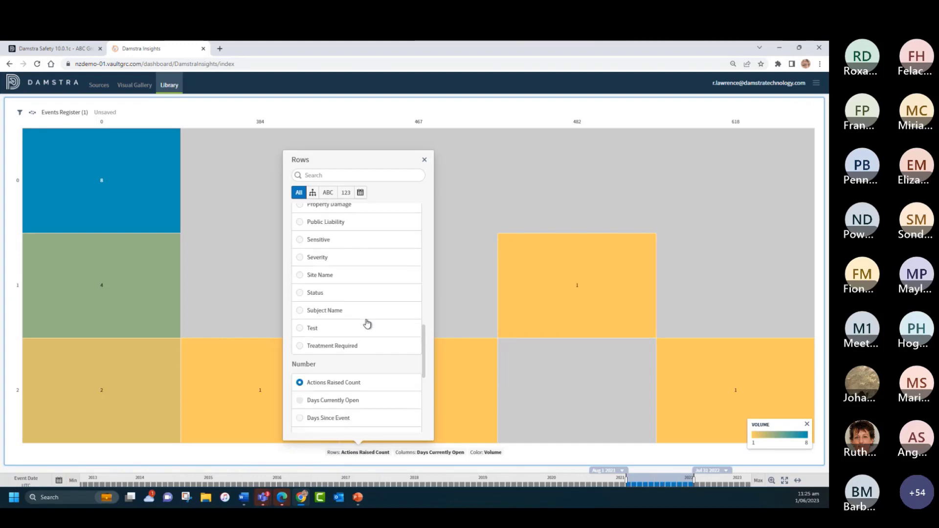
pyautogui.click(300, 346)
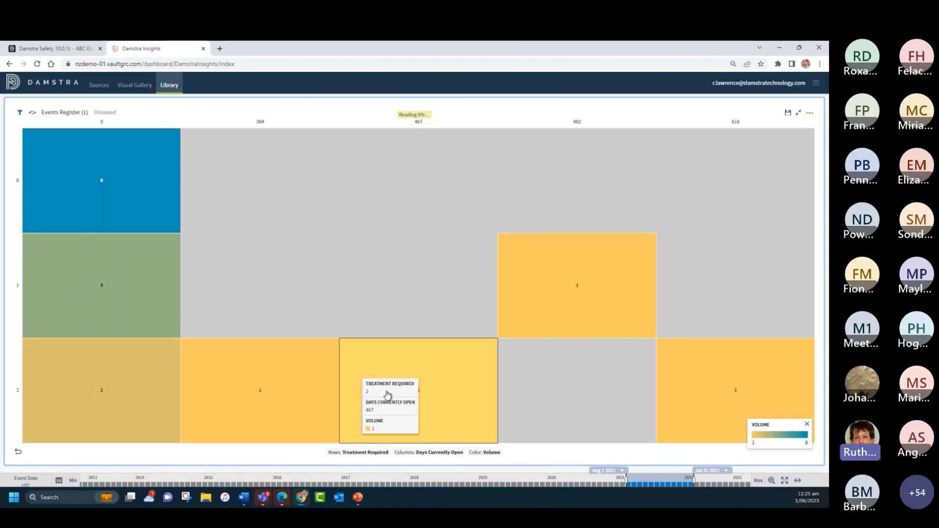
pyautogui.click(430, 453)
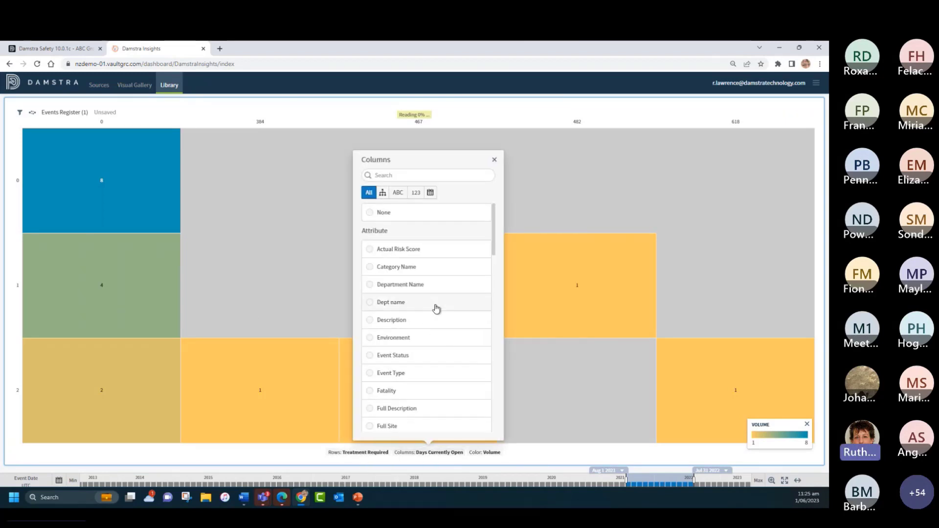
pyautogui.click(369, 267)
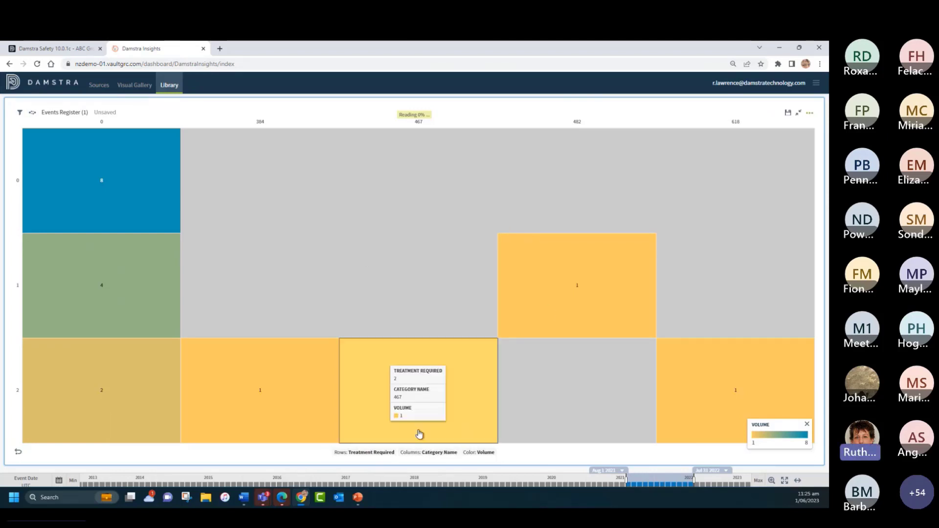
# Step: Set the heat map's color metric to the count of Treatment Required and close the metric list
pyautogui.moveTo(492, 442)
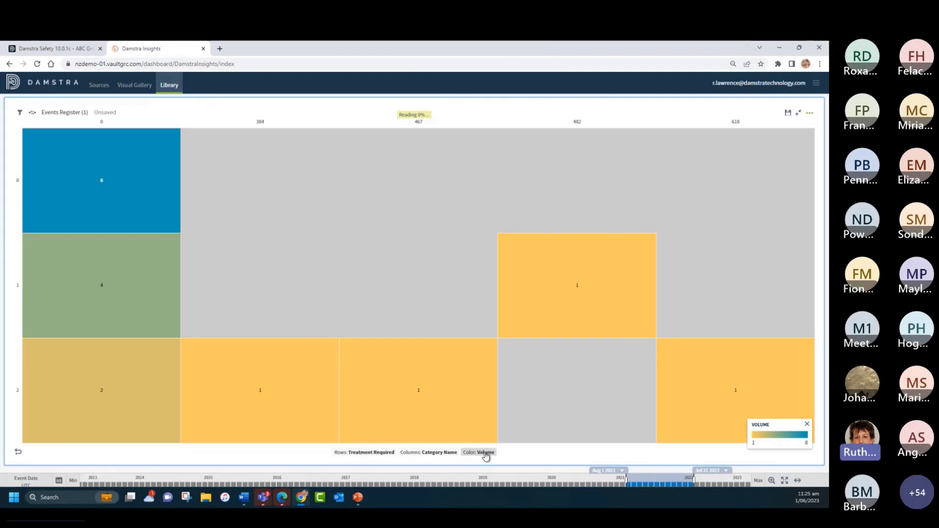
pyautogui.click(485, 452)
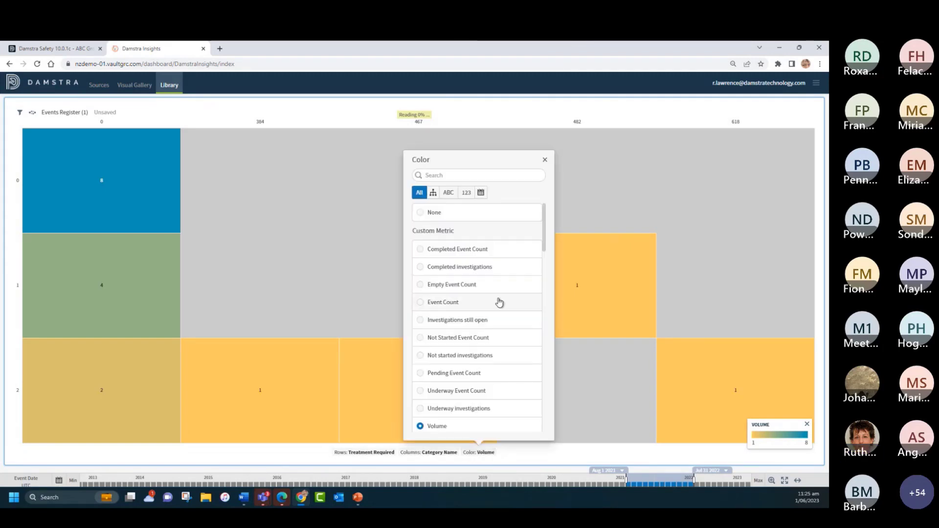
pyautogui.scroll(-5, 499, 303)
pyautogui.scroll(-3, 499, 308)
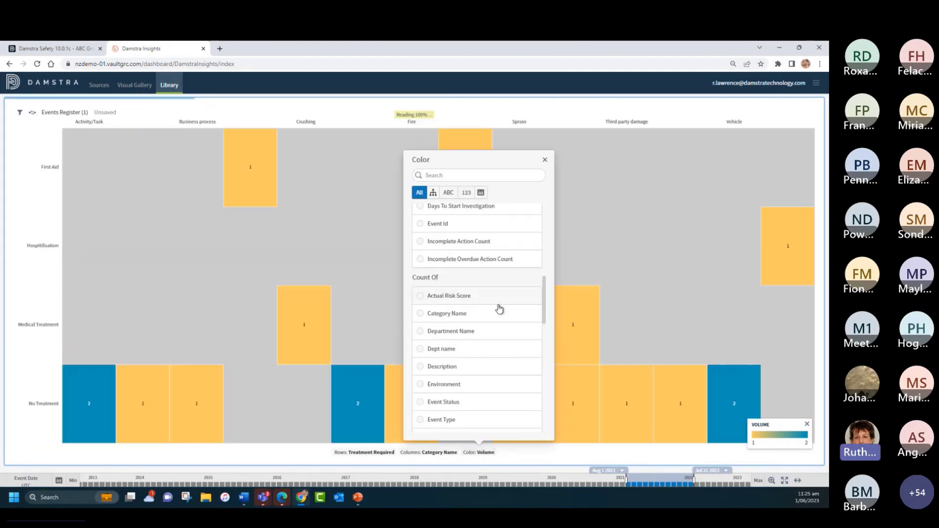
pyautogui.scroll(-5, 507, 313)
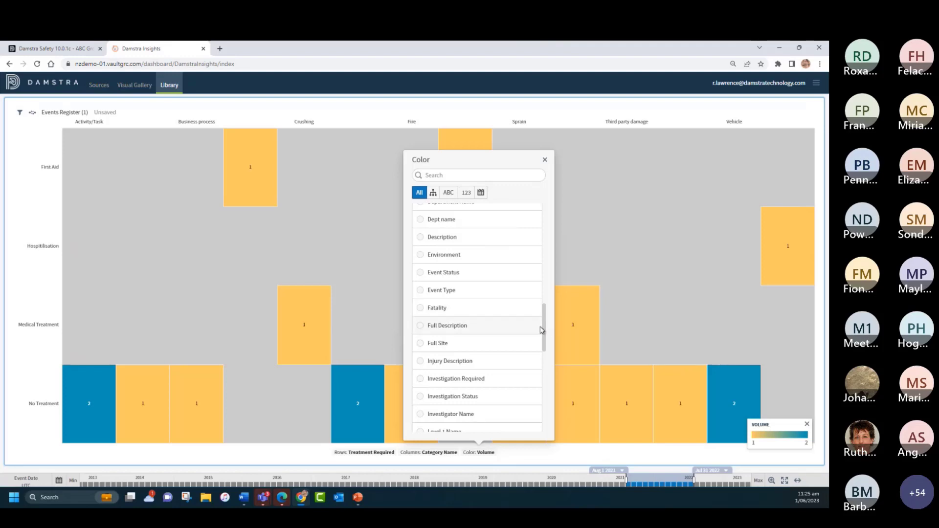
pyautogui.moveTo(545, 345); pyautogui.dragTo(544, 417)
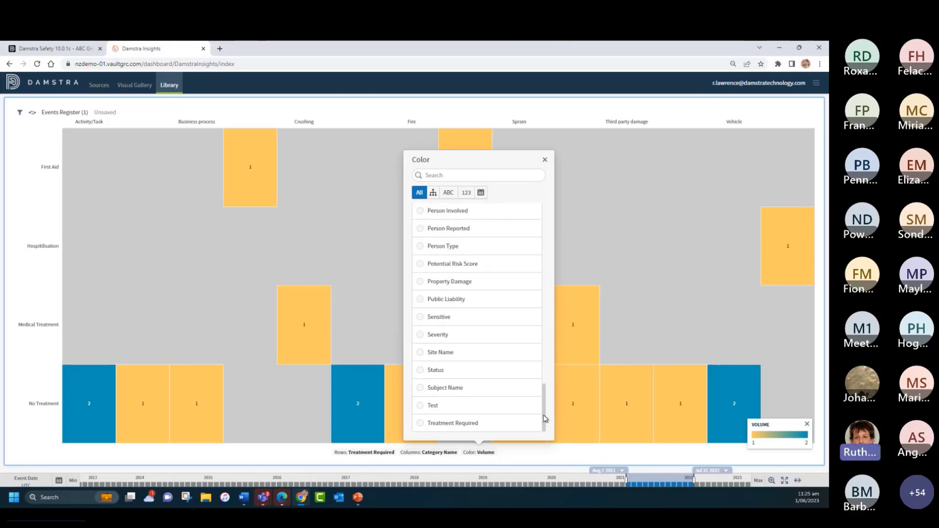
pyautogui.click(421, 425)
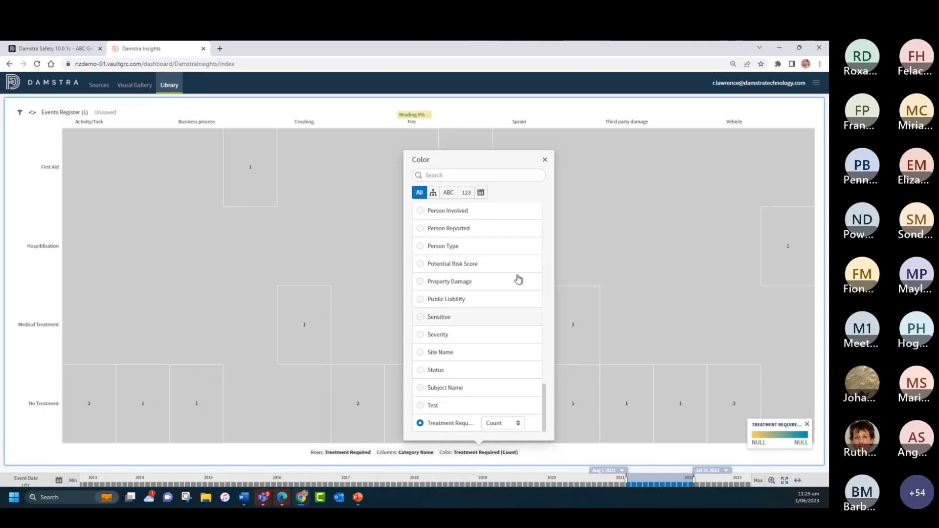
pyautogui.click(546, 160)
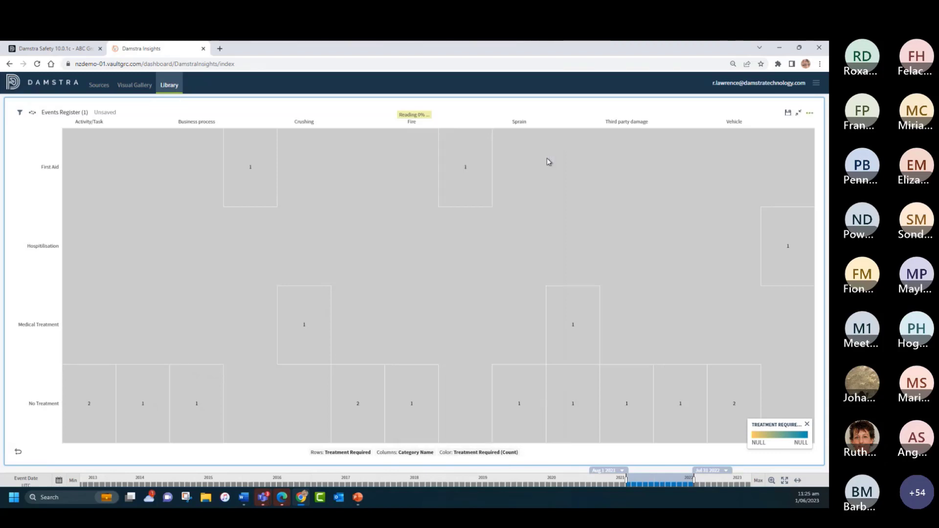
# Step: Minimize the heat map back to the dashboard, hide its color legend and reduce its height
pyautogui.click(799, 113)
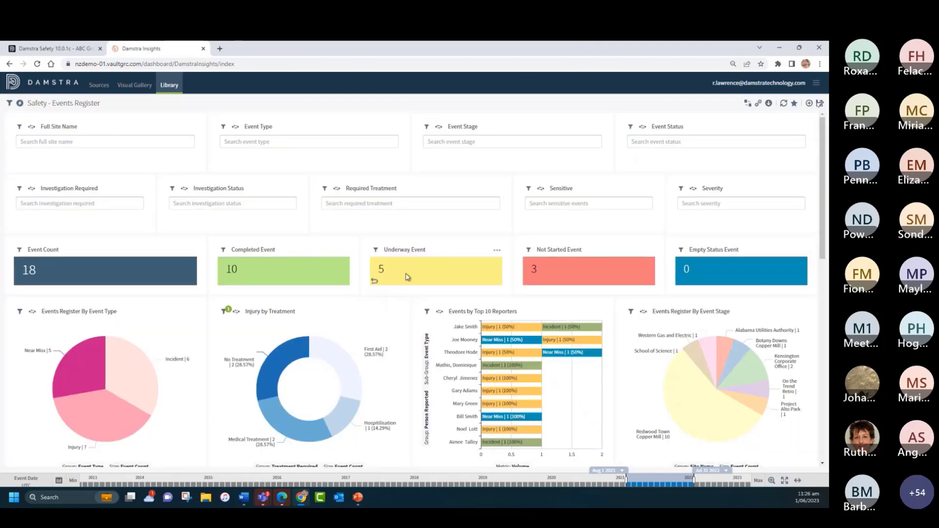
pyautogui.scroll(-10, 406, 277)
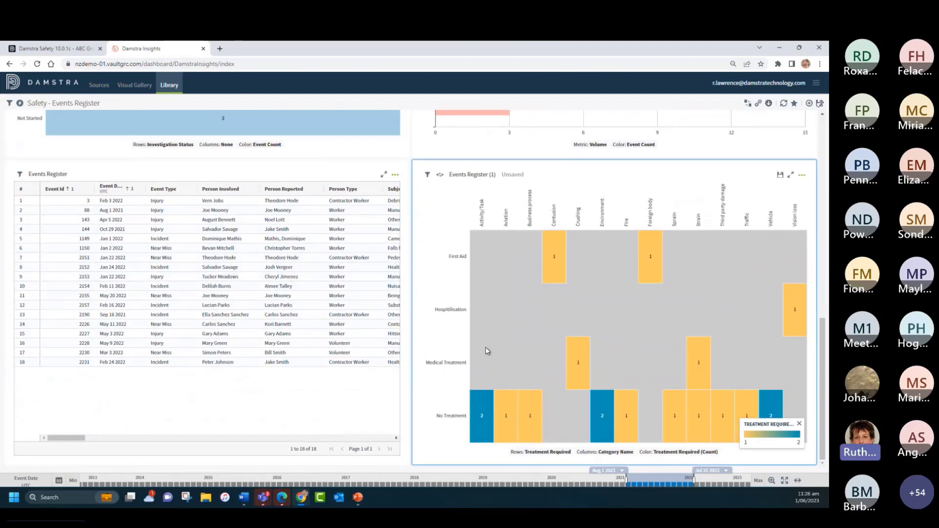
pyautogui.click(800, 424)
pyautogui.moveTo(813, 461); pyautogui.dragTo(796, 368)
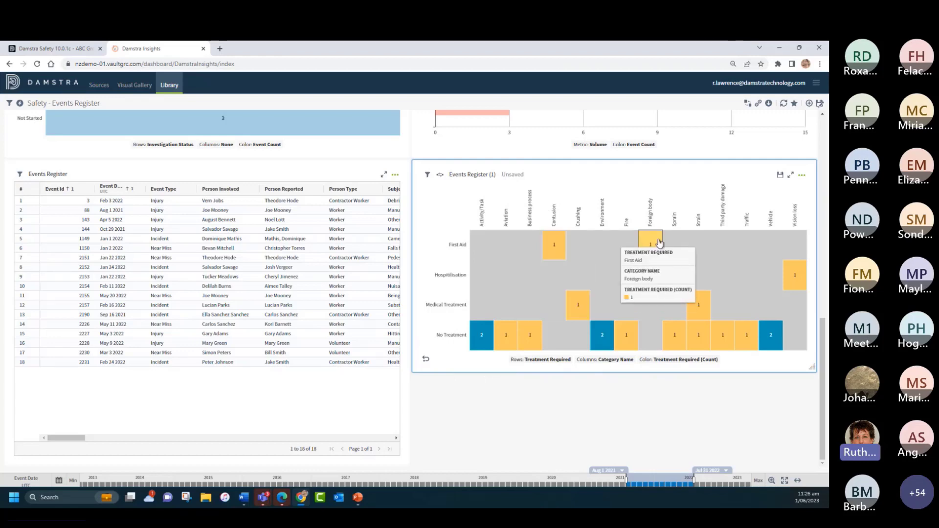
# Step: Open the heat map's settings and switch Show Values off and back on
pyautogui.click(802, 175)
pyautogui.click(784, 201)
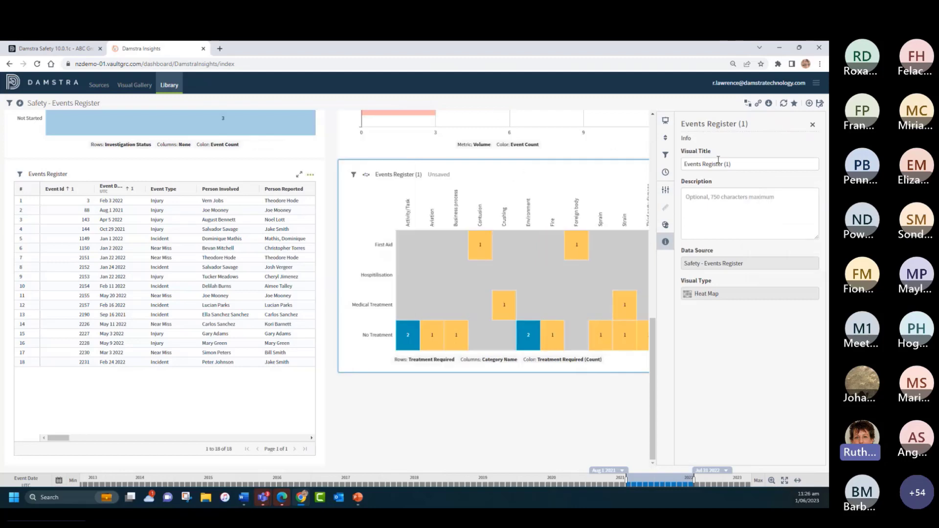
pyautogui.click(666, 189)
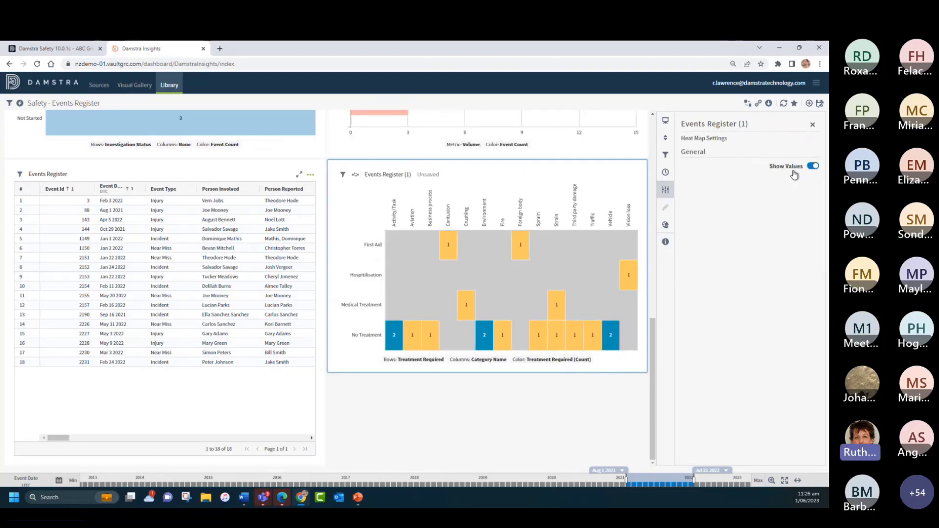
pyautogui.click(812, 167)
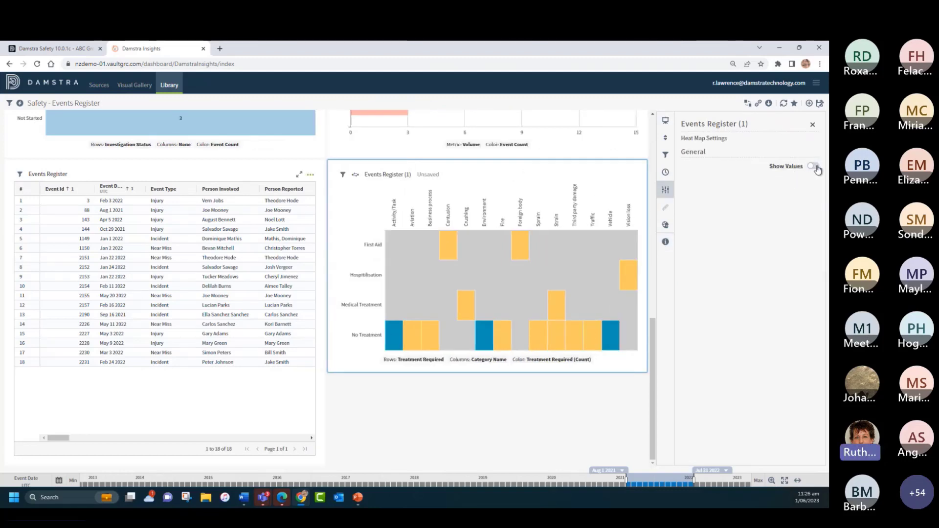
pyautogui.click(815, 167)
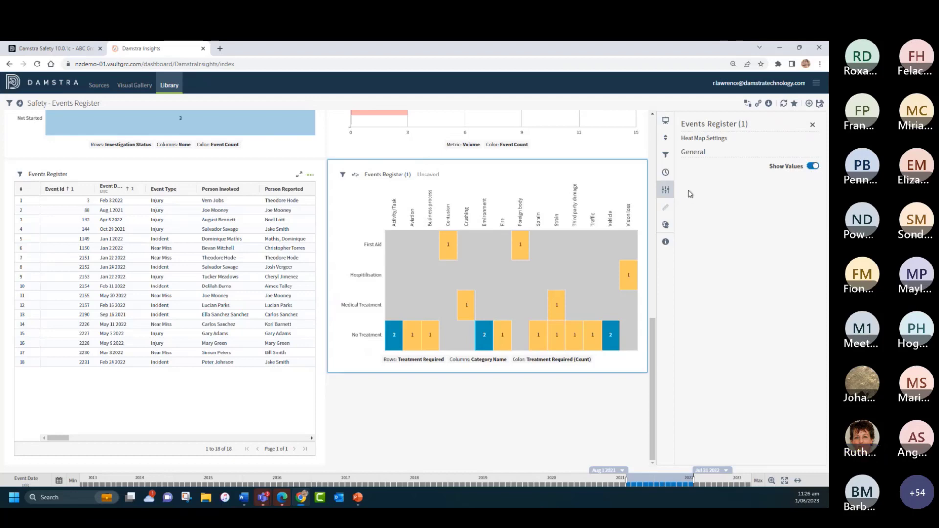
# Step: Set the heat map's Color 1 to pink #ff5feb and close its settings
pyautogui.click(666, 225)
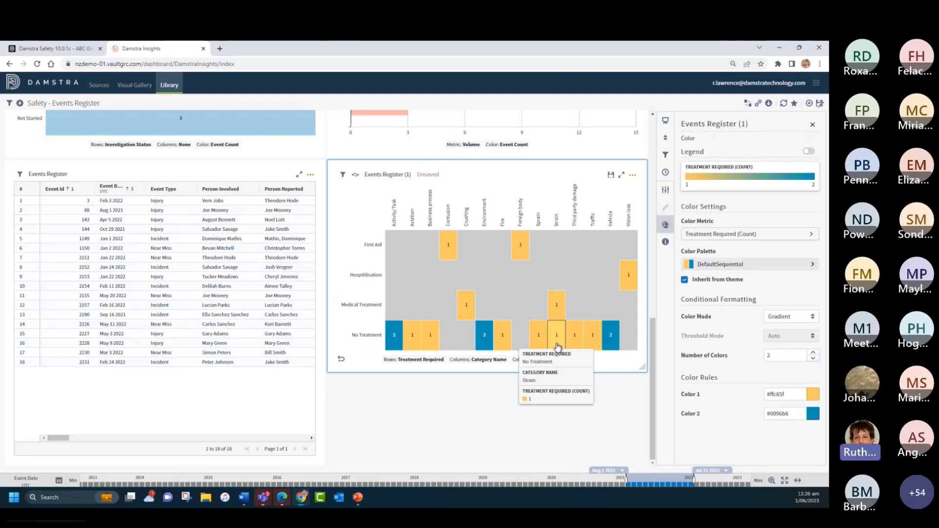
pyautogui.click(813, 394)
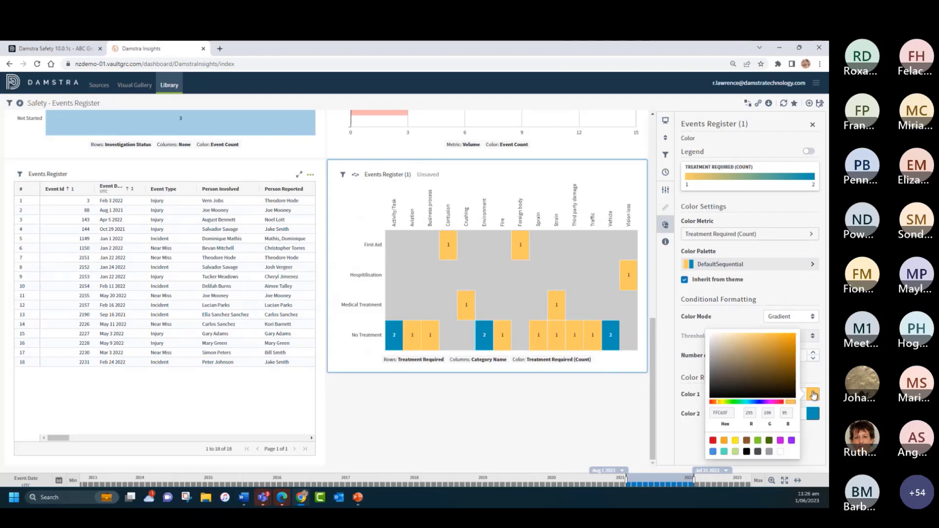
pyautogui.click(774, 402)
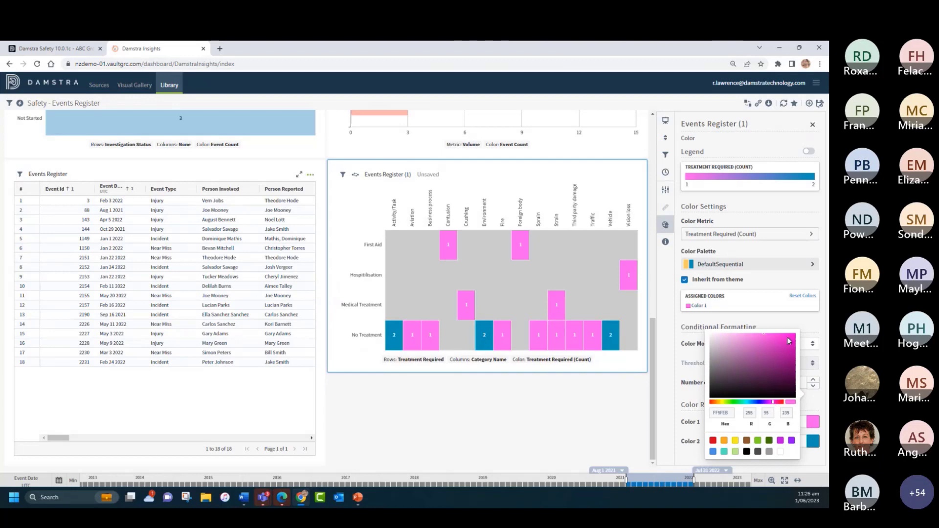
pyautogui.click(807, 322)
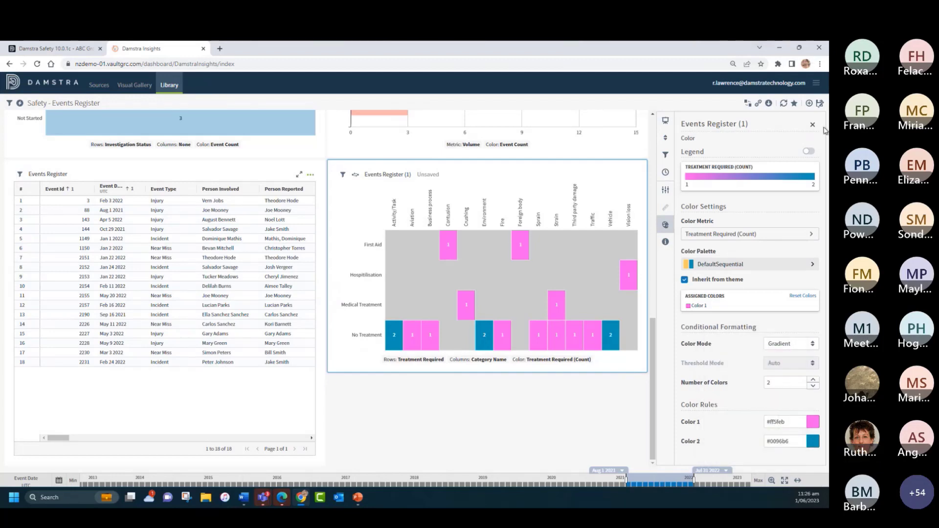
pyautogui.click(812, 125)
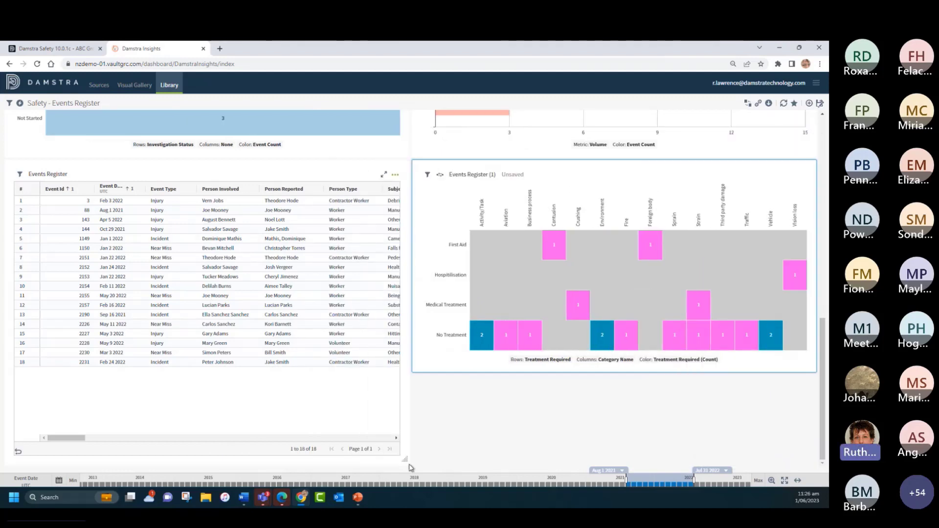
# Step: Reduce the height of the Events Register table beside the heat map
pyautogui.moveTo(405, 460); pyautogui.dragTo(402, 412)
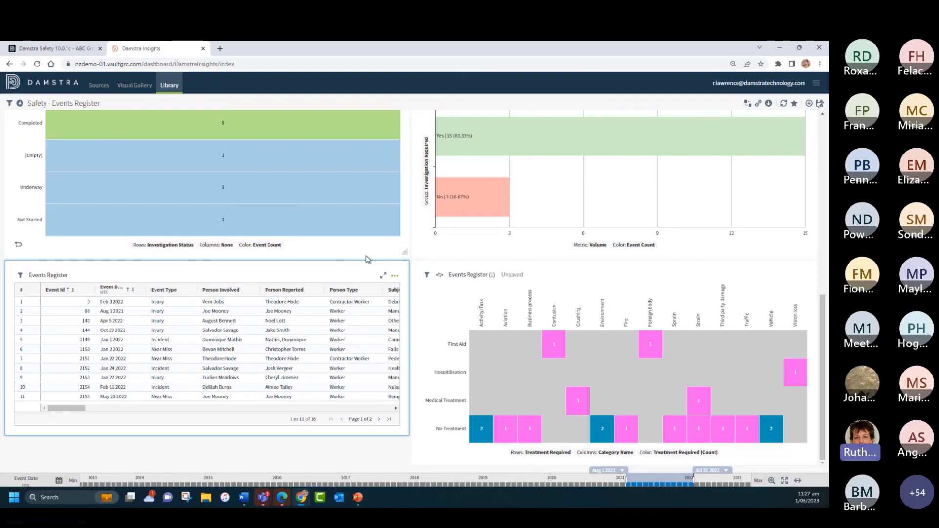
pyautogui.scroll(10, 430, 158)
pyautogui.scroll(-10, 296, 273)
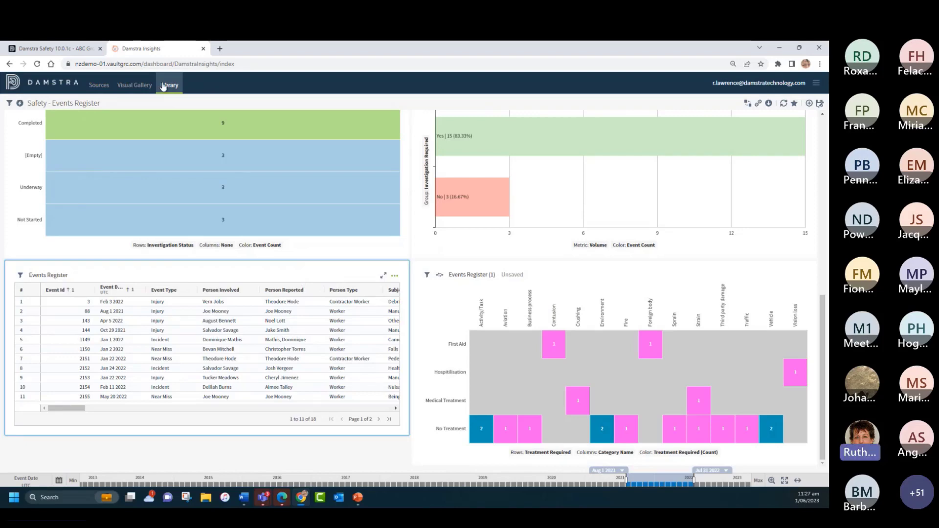
# Step: Search the existing visuals for "corre" and place Safety - Corrective Action Register | Summary on the dashboard
pyautogui.click(810, 105)
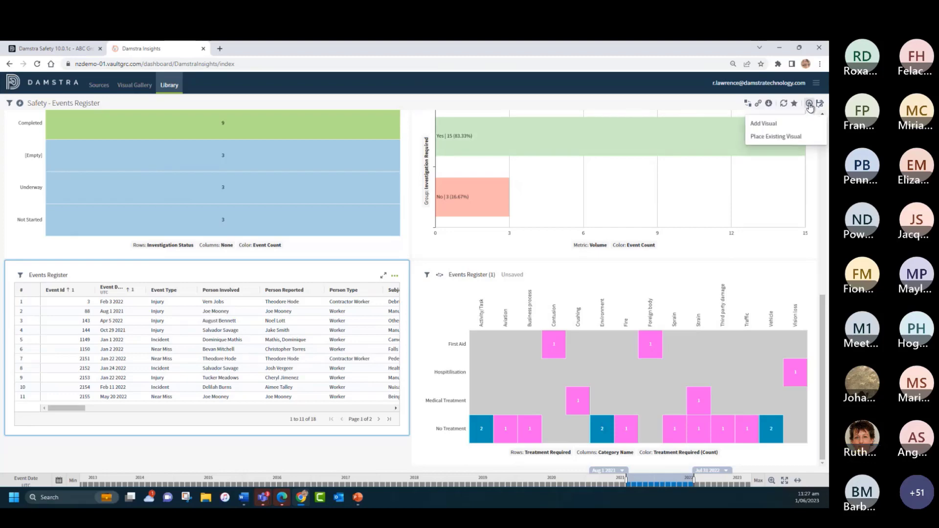
pyautogui.click(776, 137)
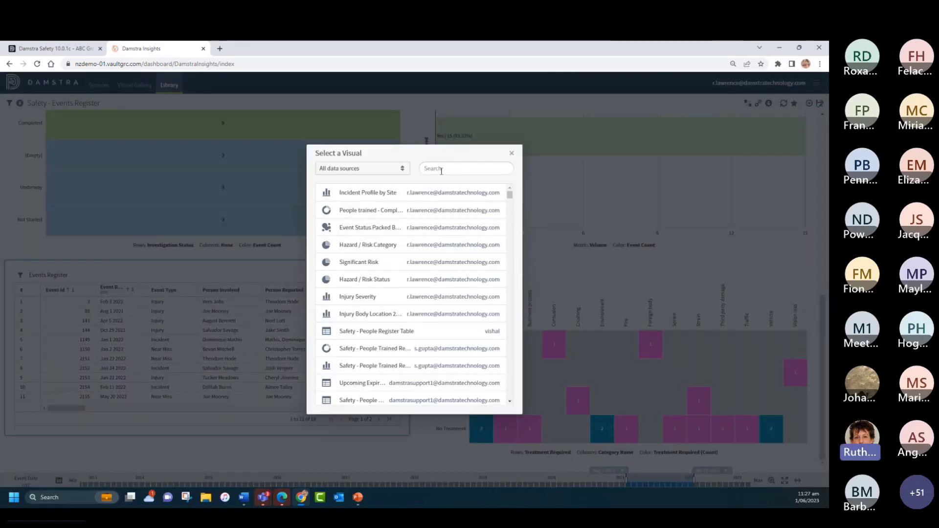
pyautogui.write('corre')
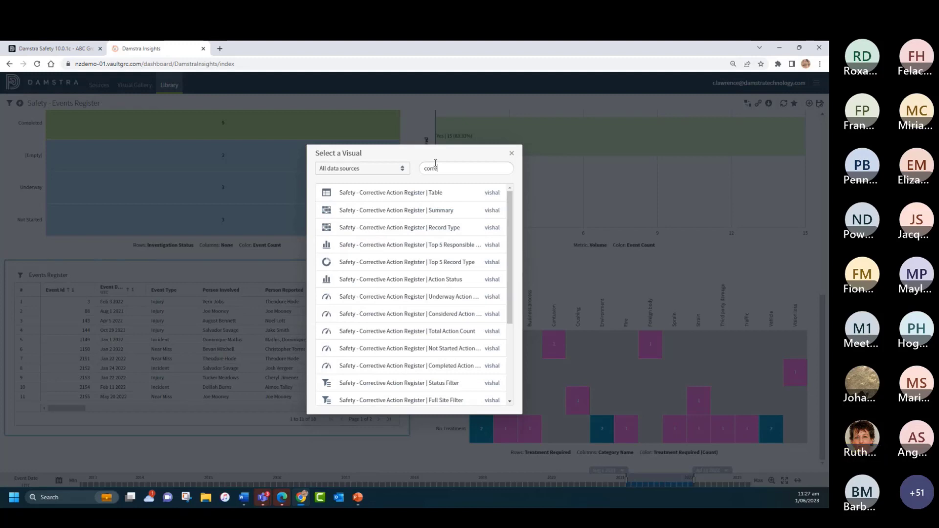
pyautogui.click(393, 211)
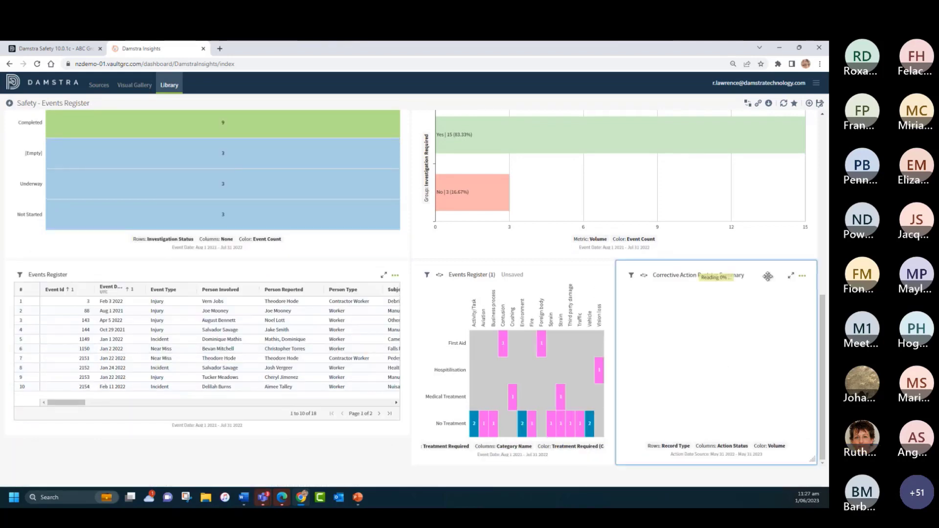
# Step: Move the Corrective Action Register Summary below the Events Register table, and widen both it and the heat map to half the dashboard width
pyautogui.moveTo(768, 276); pyautogui.dragTo(147, 451)
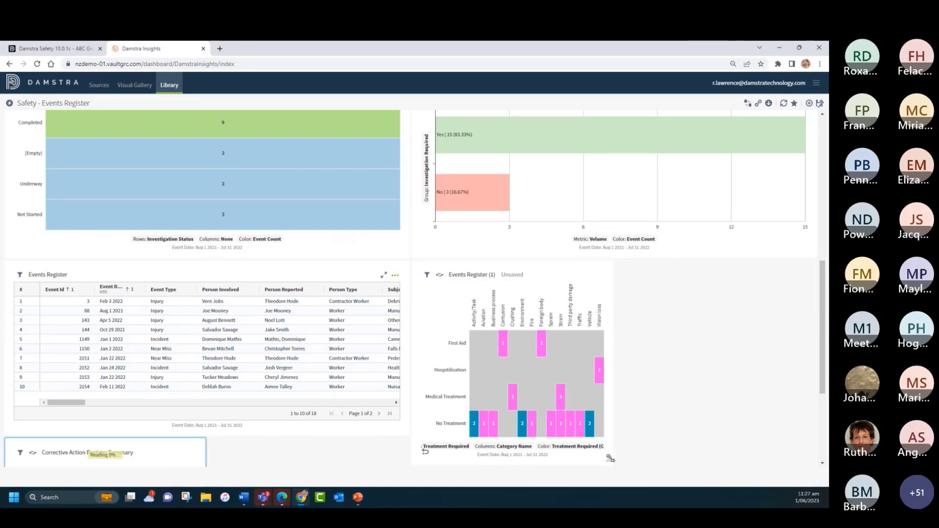
pyautogui.moveTo(662, 449); pyautogui.dragTo(812, 425)
pyautogui.scroll(-3, 334, 409)
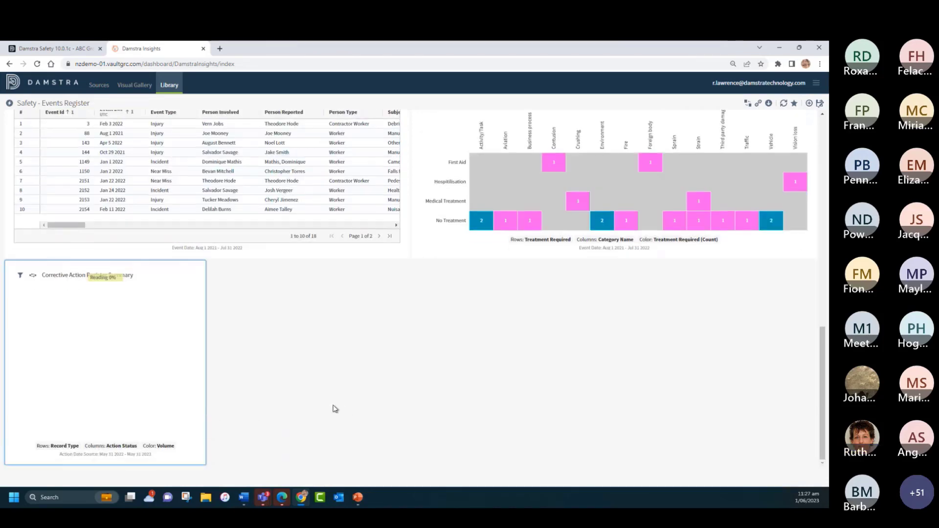
pyautogui.moveTo(202, 462); pyautogui.dragTo(408, 466)
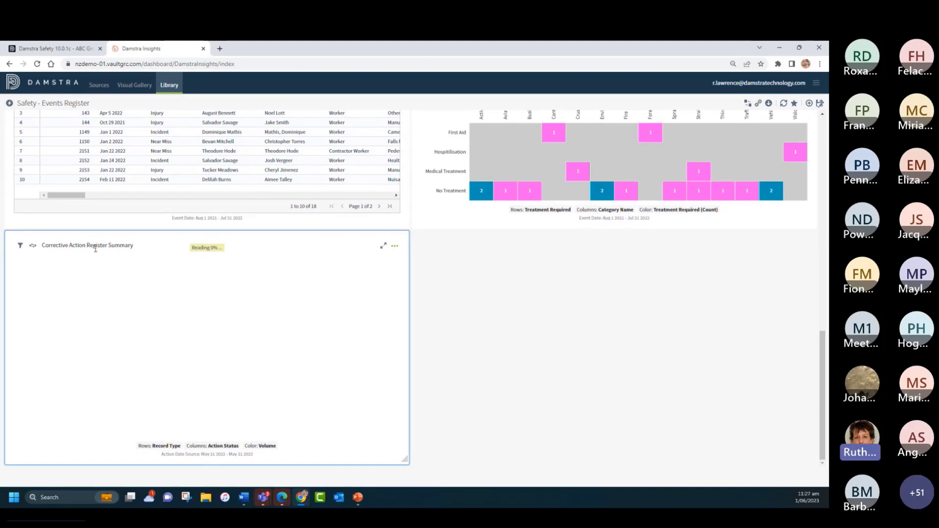
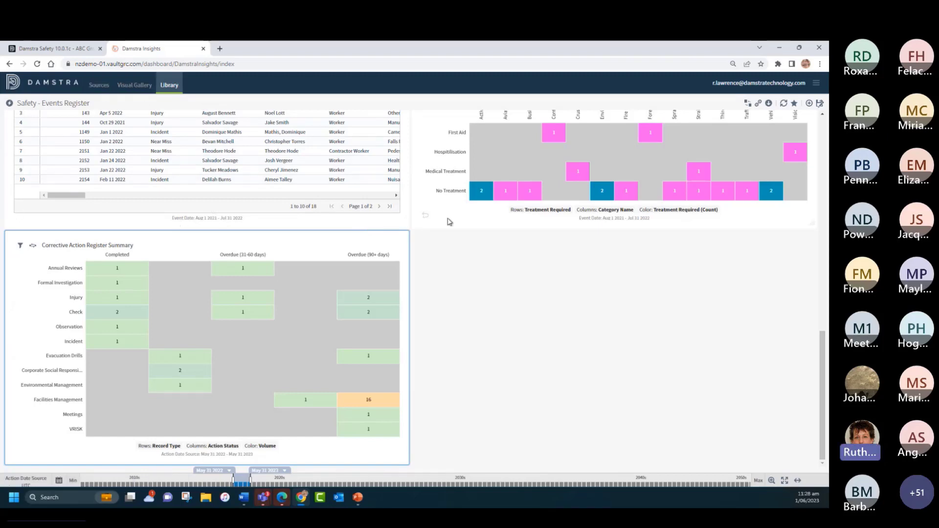
# Step: Start a new row-level filter on Action Date Source for the Corrective Action Register Summary
pyautogui.scroll(10, 468, 263)
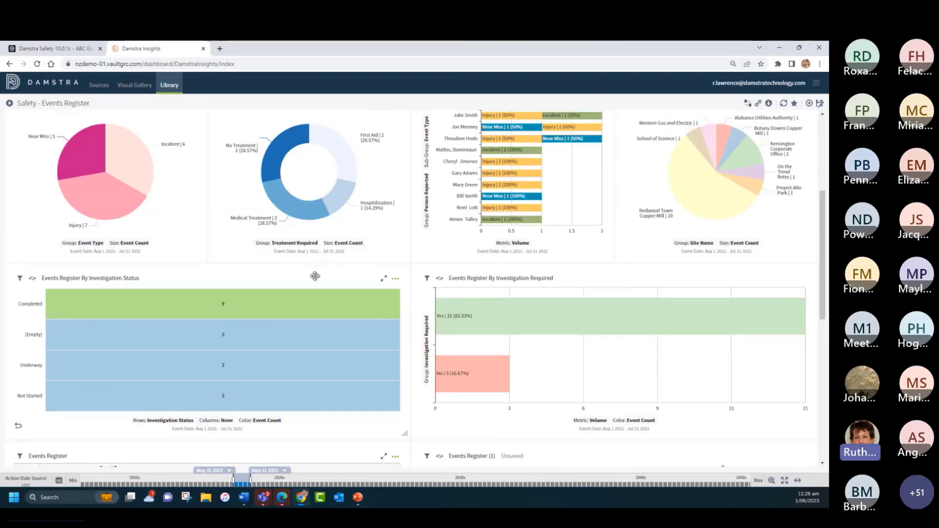
pyautogui.scroll(-10, 315, 273)
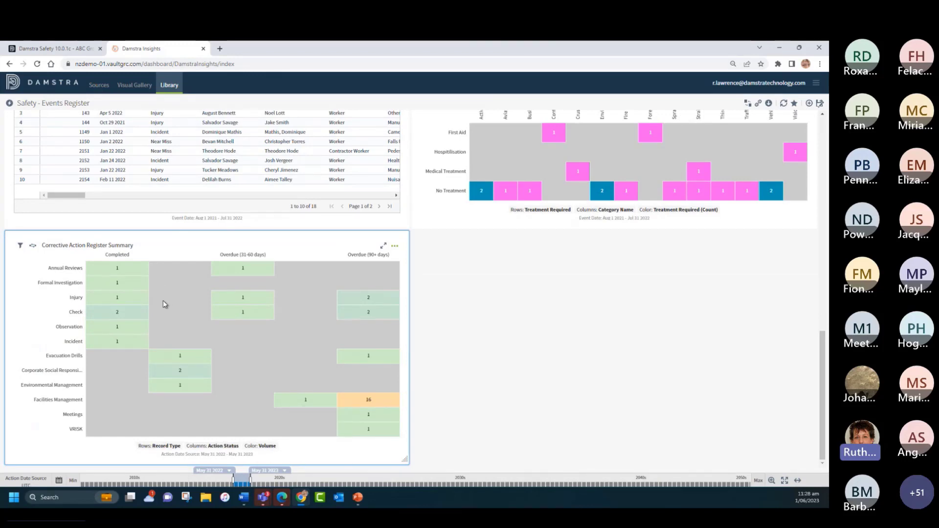
pyautogui.click(20, 247)
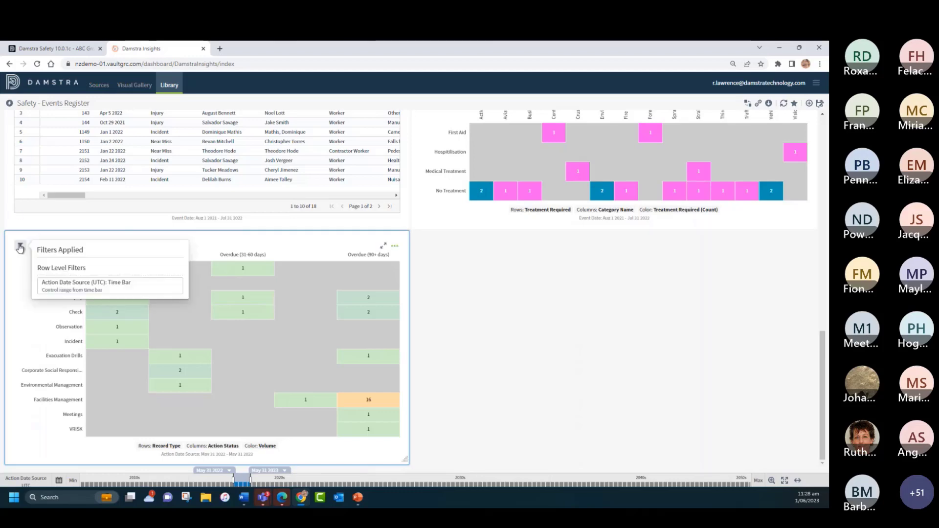
pyautogui.click(20, 247)
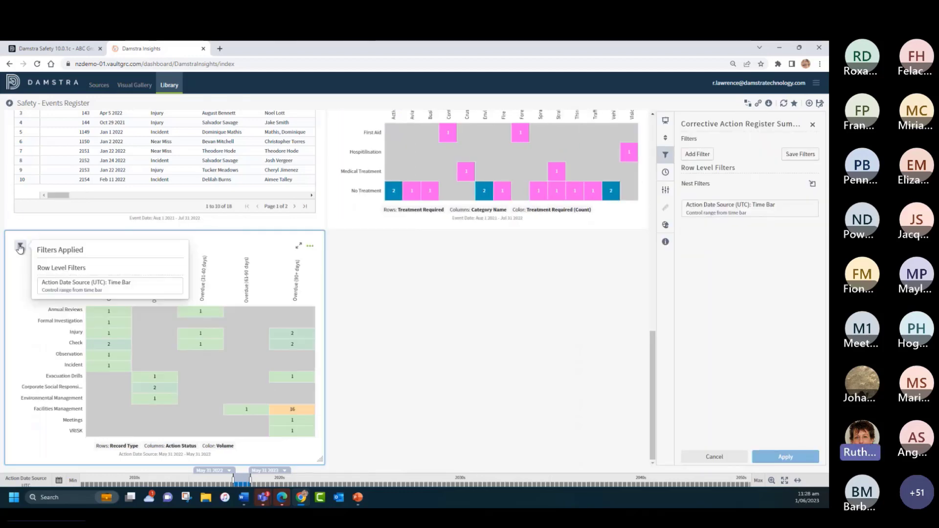
pyautogui.click(695, 154)
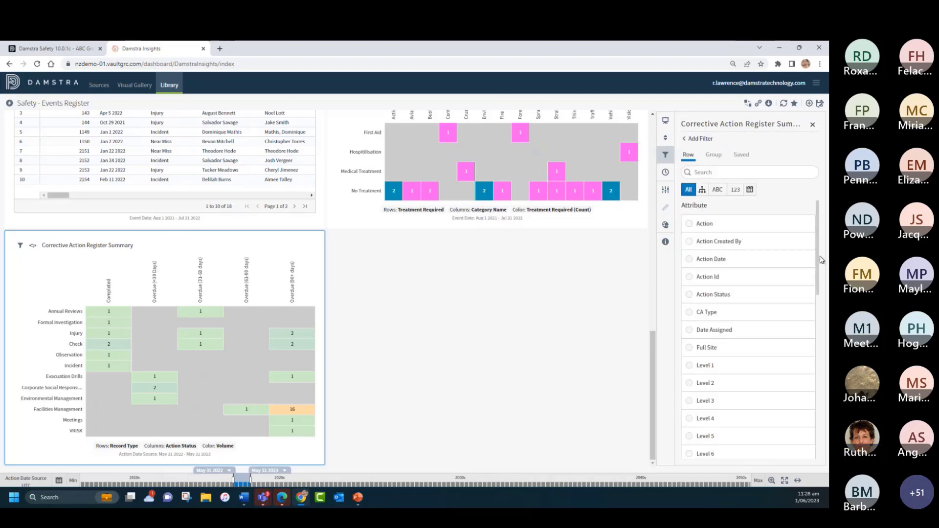
pyautogui.scroll(-10, 819, 269)
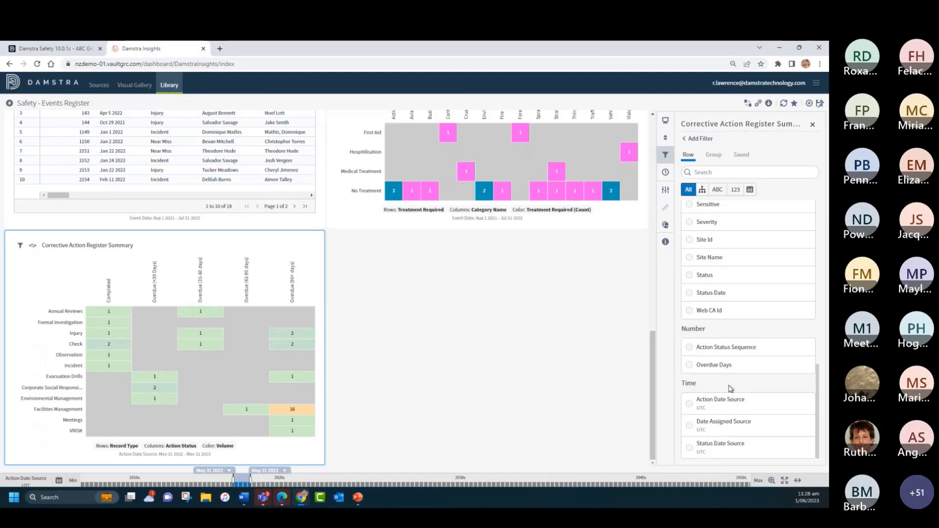
pyautogui.click(690, 406)
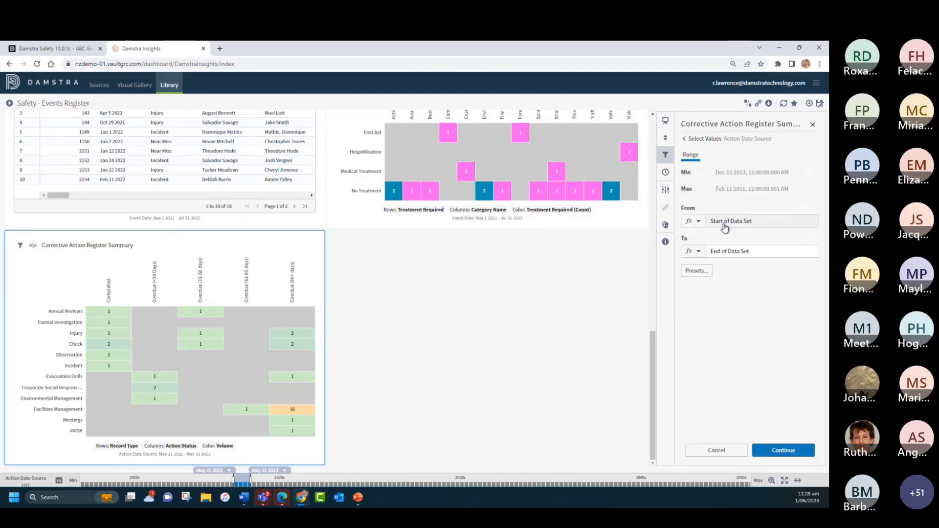
# Step: Set the filter's From value to the dynamic time Now with an offset of minus 2 years
pyautogui.click(698, 221)
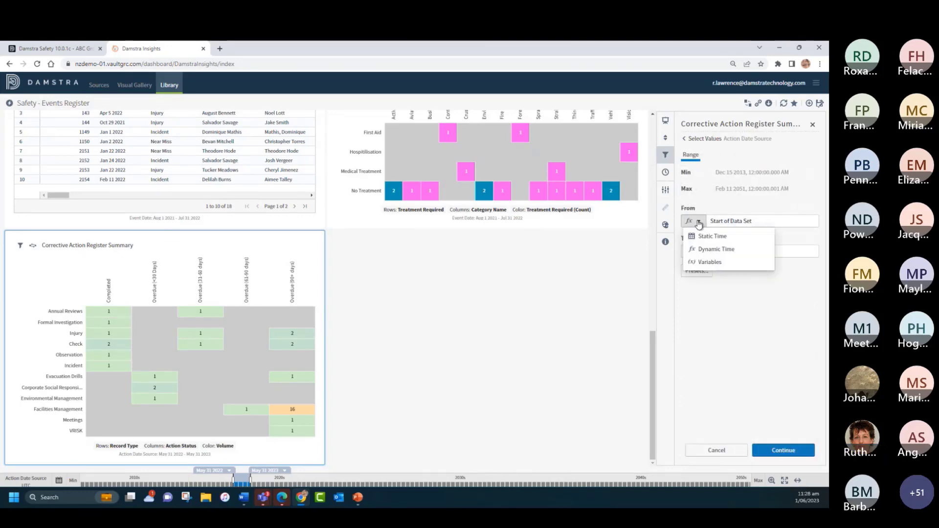
pyautogui.click(715, 250)
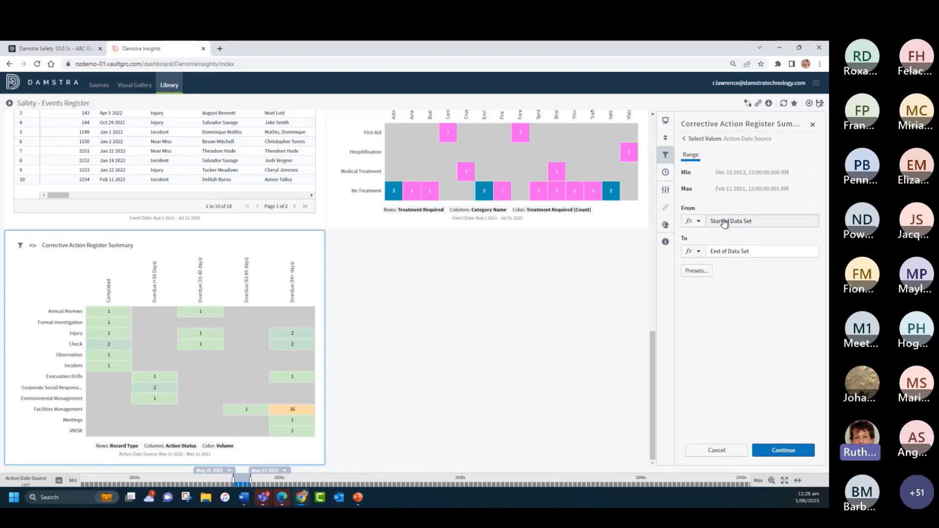
pyautogui.click(721, 223)
pyautogui.click(713, 258)
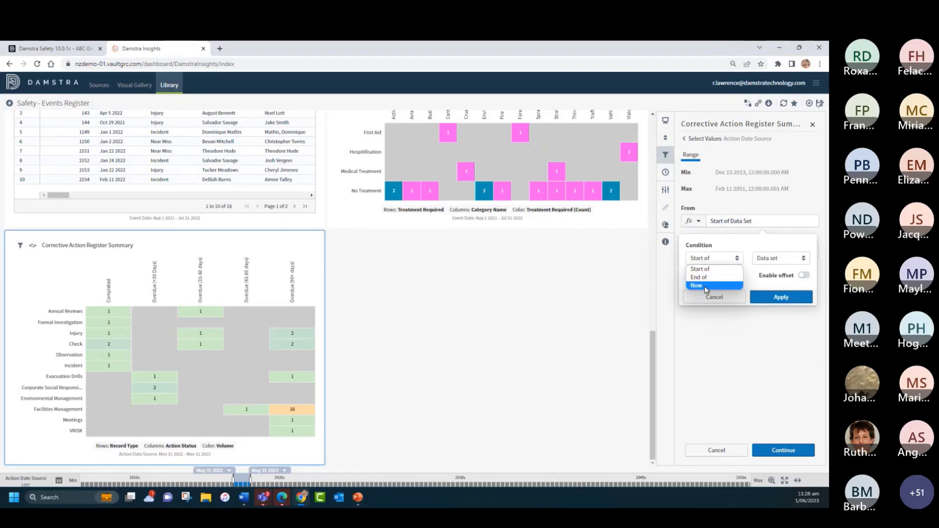
pyautogui.click(704, 286)
pyautogui.click(803, 276)
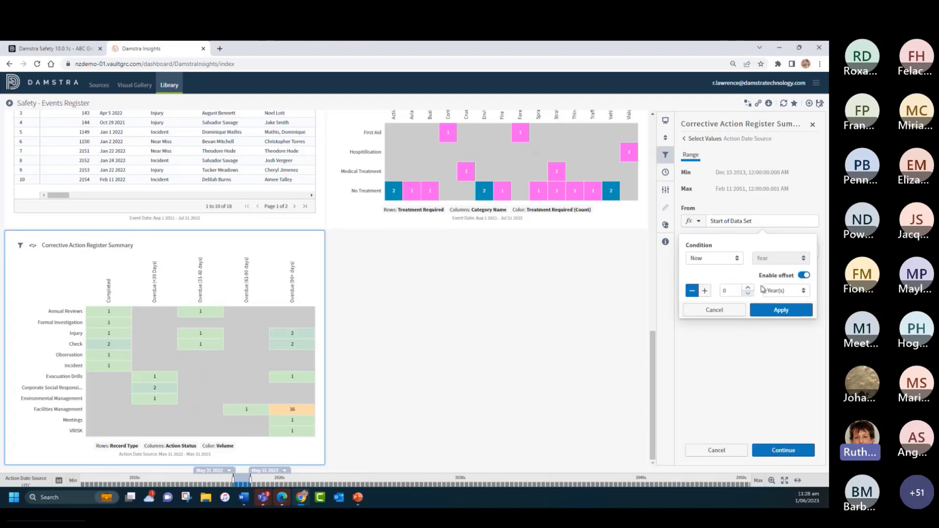
pyautogui.click(746, 288)
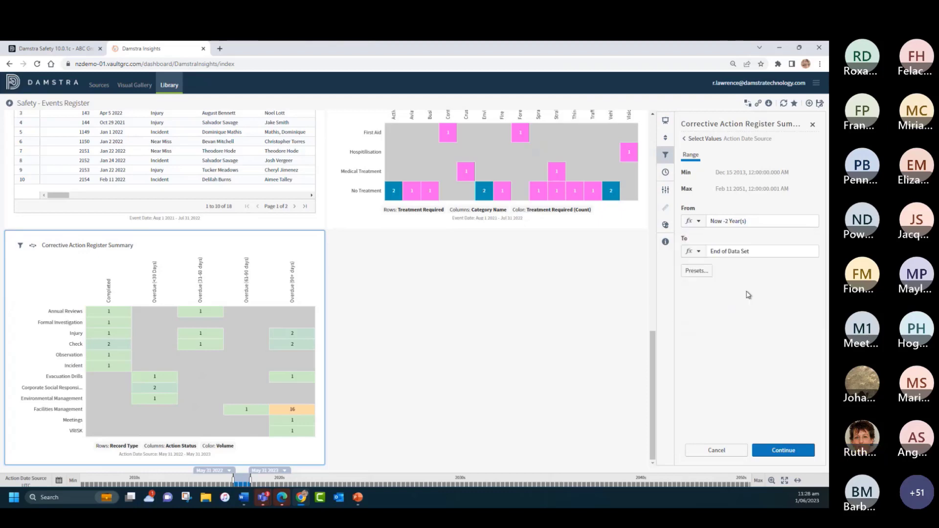
pyautogui.click(780, 310)
# Step: Set the filter's To value to Now, add it to the row-level filters, and close the settings without applying
pyautogui.click(732, 253)
pyautogui.click(708, 290)
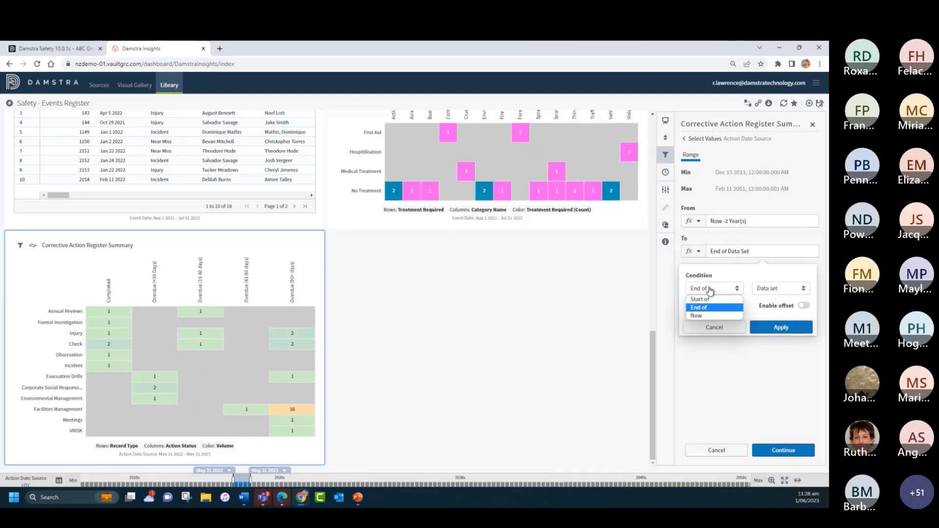
pyautogui.click(706, 315)
pyautogui.click(781, 328)
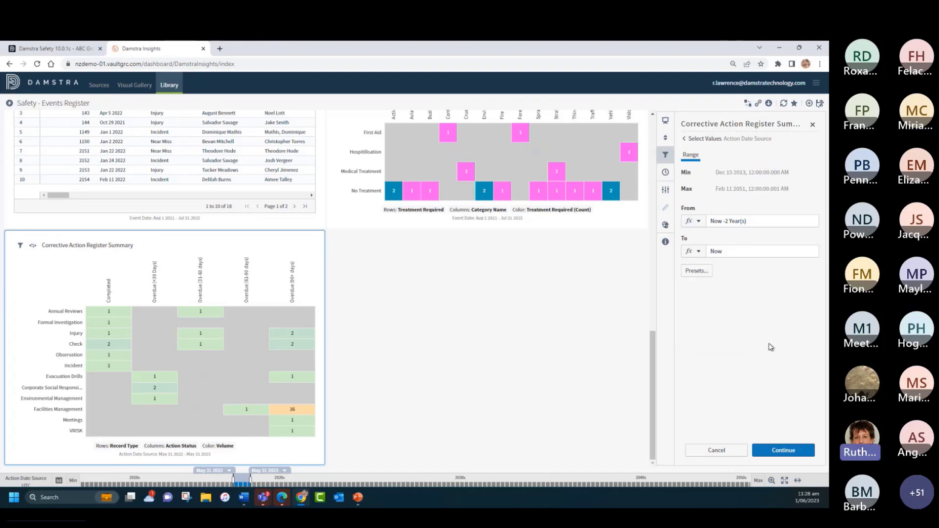
pyautogui.click(778, 451)
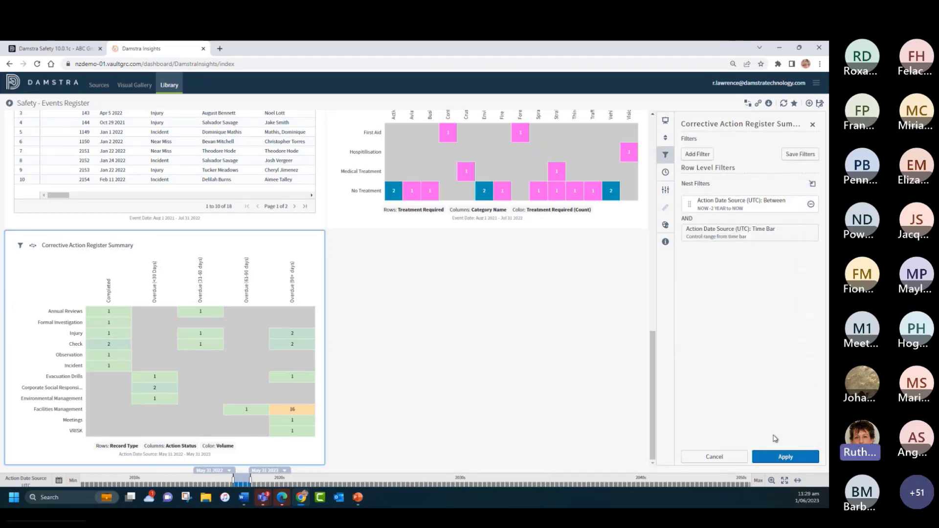
pyautogui.click(812, 124)
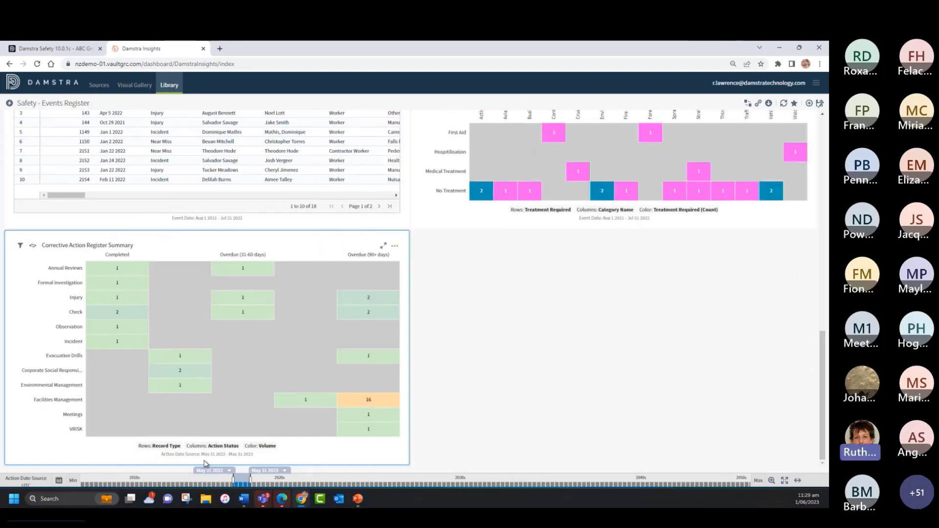
# Step: Set the start date of the Action Date Source time bar to August 1, 2021
pyautogui.moveTo(221, 473)
pyautogui.mouseDown()
pyautogui.moveTo(193, 479)
pyautogui.moveTo(221, 483)
pyautogui.mouseUp()
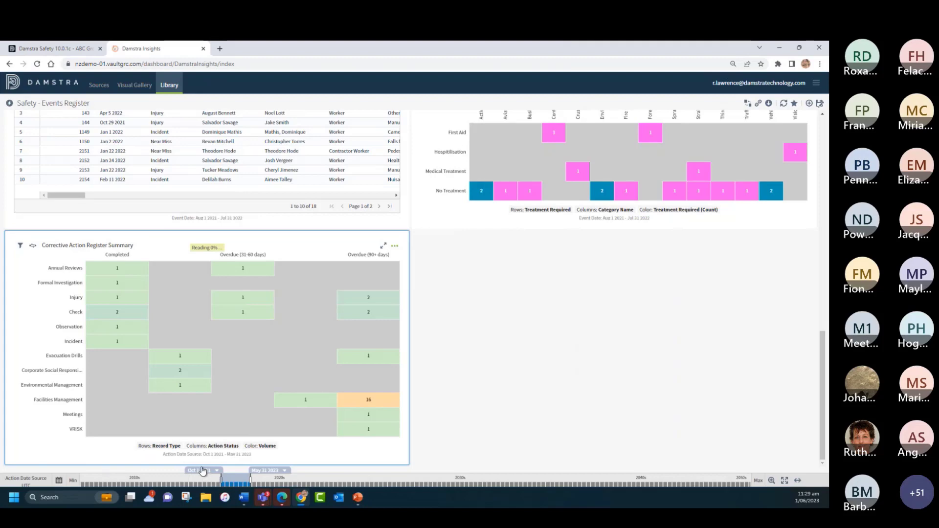
pyautogui.click(200, 474)
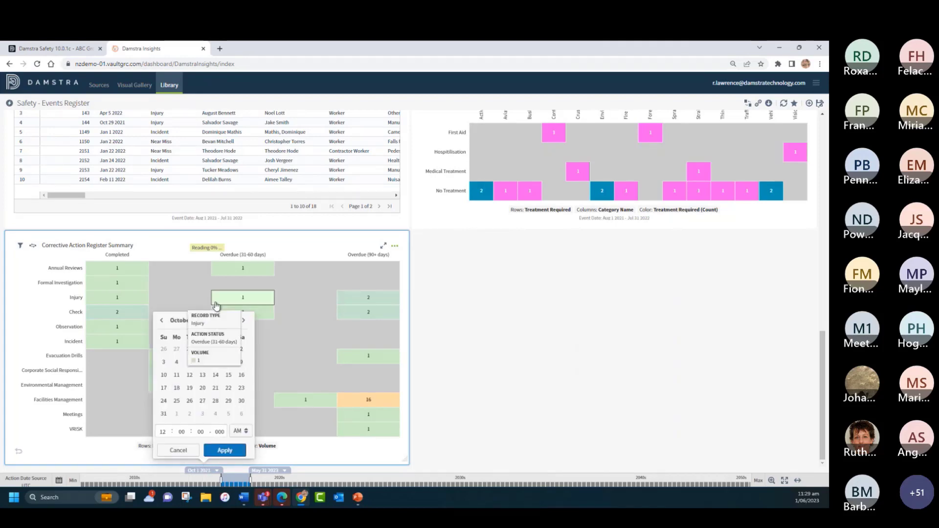
pyautogui.click(180, 321)
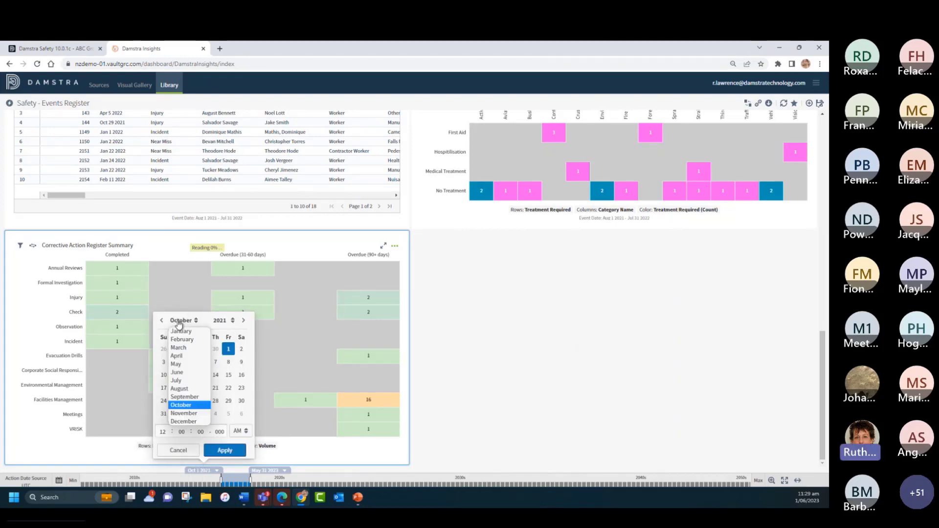
pyautogui.click(179, 388)
pyautogui.click(218, 447)
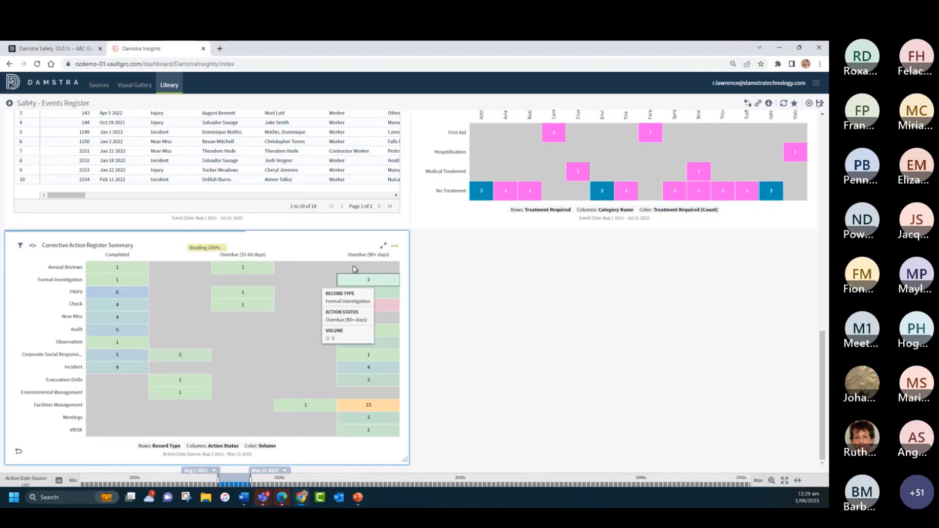
# Step: Copy the Corrective Action Register Summary visual and set the copy's rows to Responsible Name
pyautogui.click(395, 246)
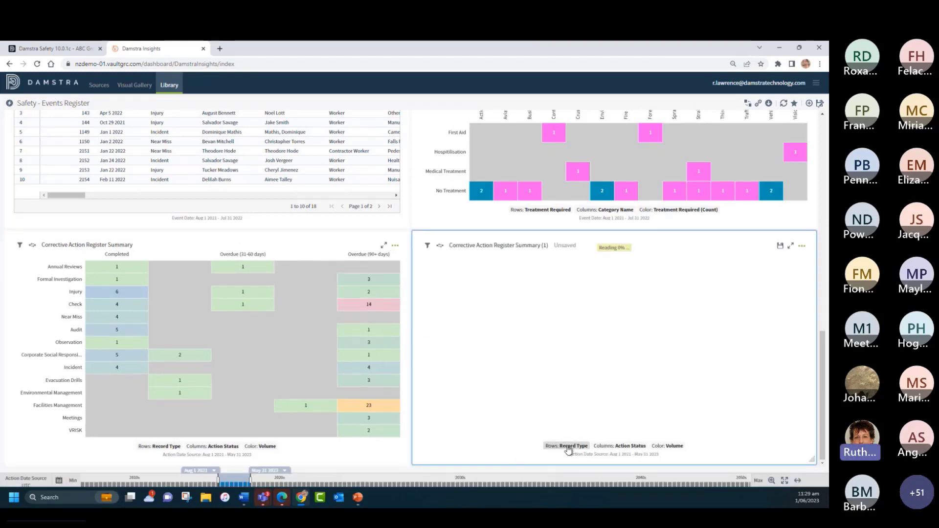
pyautogui.click(567, 446)
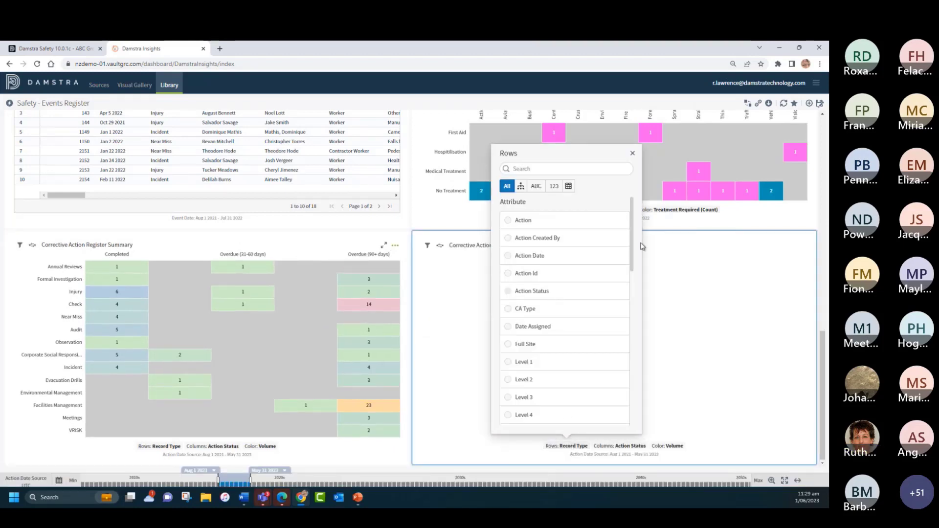
pyautogui.moveTo(631, 249); pyautogui.dragTo(641, 340)
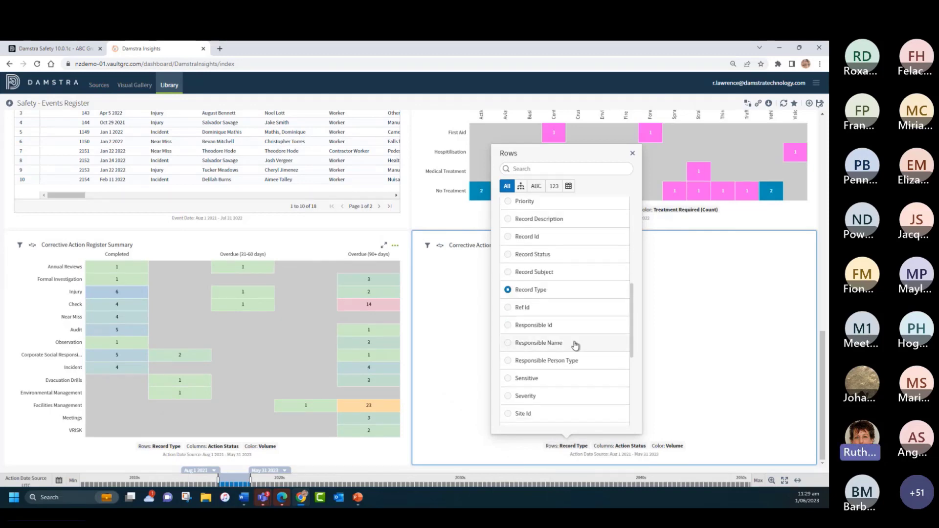
pyautogui.click(507, 348)
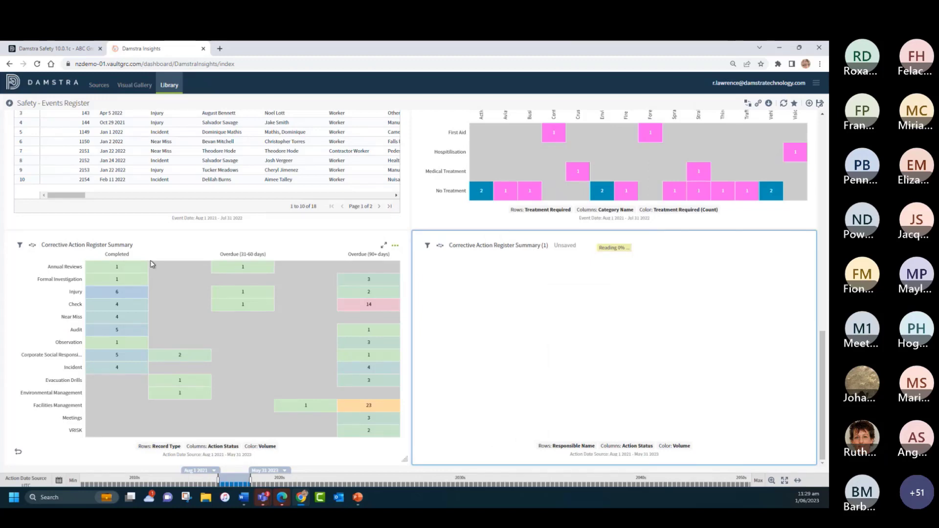
# Step: Rename the copied visual to "Corrective Action by Responsible Person" and save it under that name
pyautogui.click(486, 245)
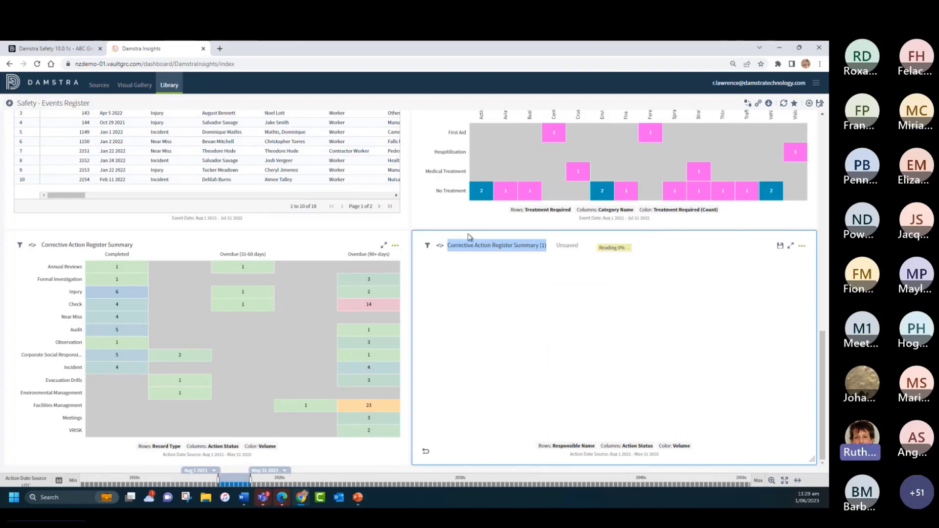
pyautogui.write('Corr')
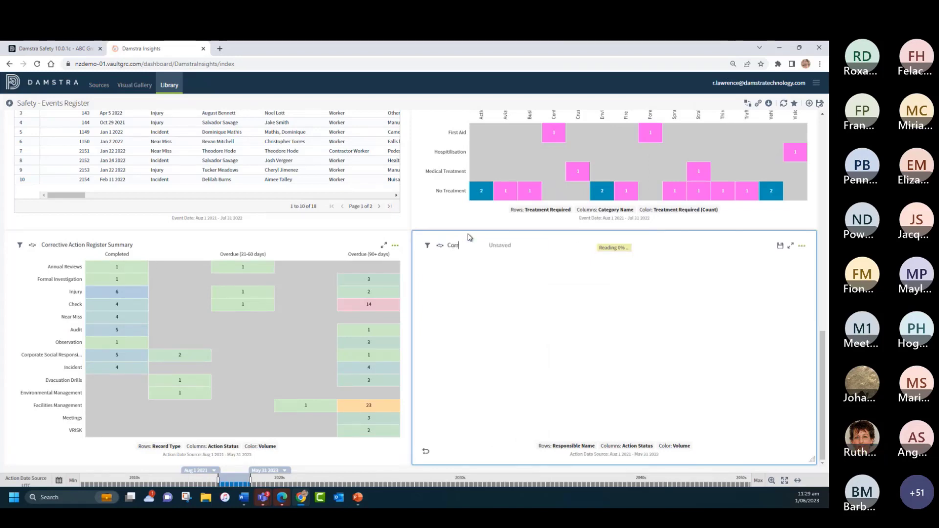
pyautogui.write('ective Action by Responsible Person')
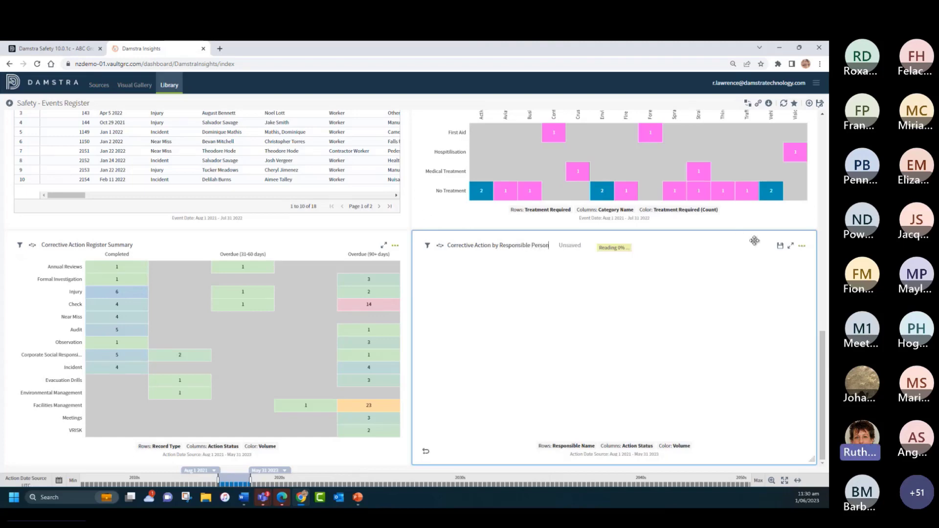
pyautogui.click(781, 246)
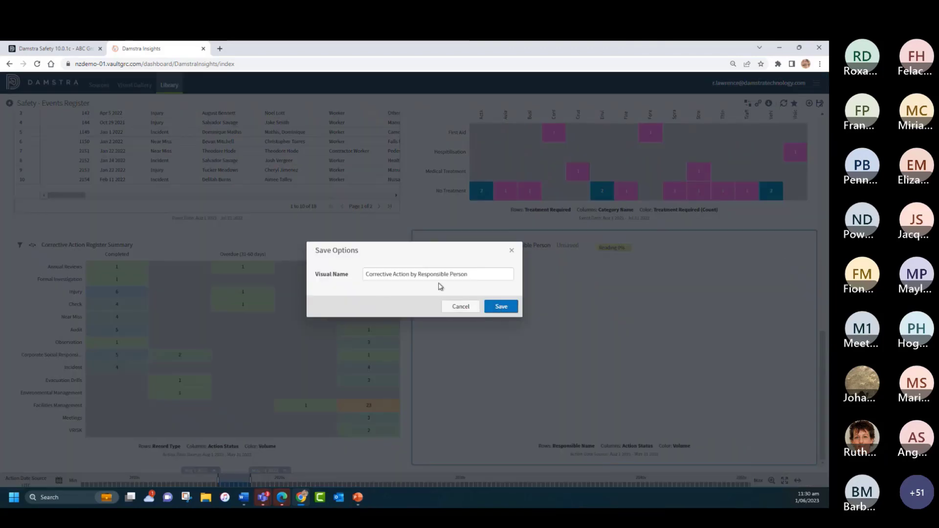
pyautogui.click(501, 307)
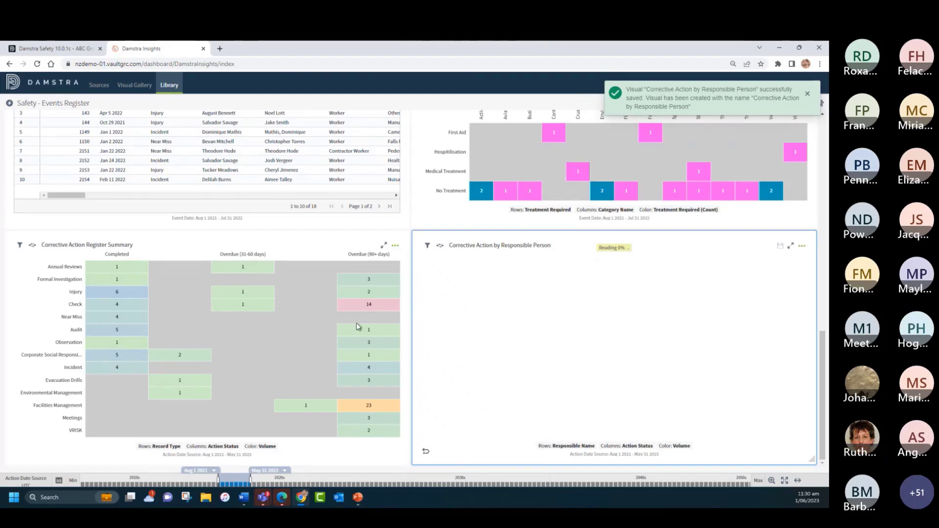
pyautogui.scroll(10, 358, 326)
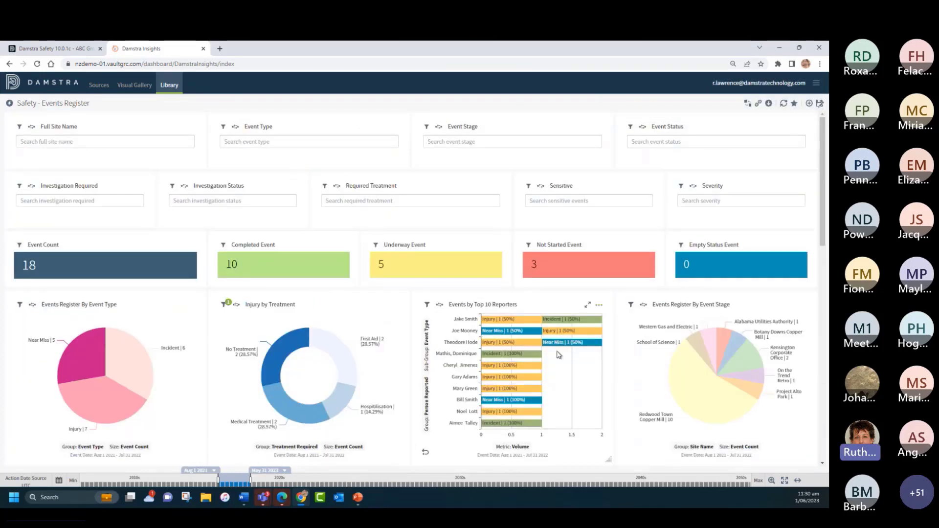
pyautogui.scroll(-5, 488, 362)
pyautogui.scroll(-8, 470, 354)
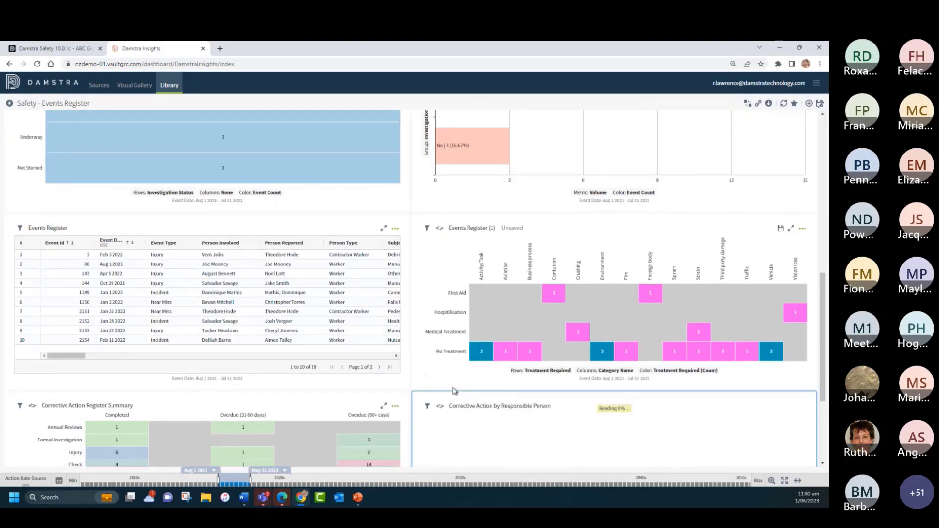
pyautogui.scroll(-1, 614, 417)
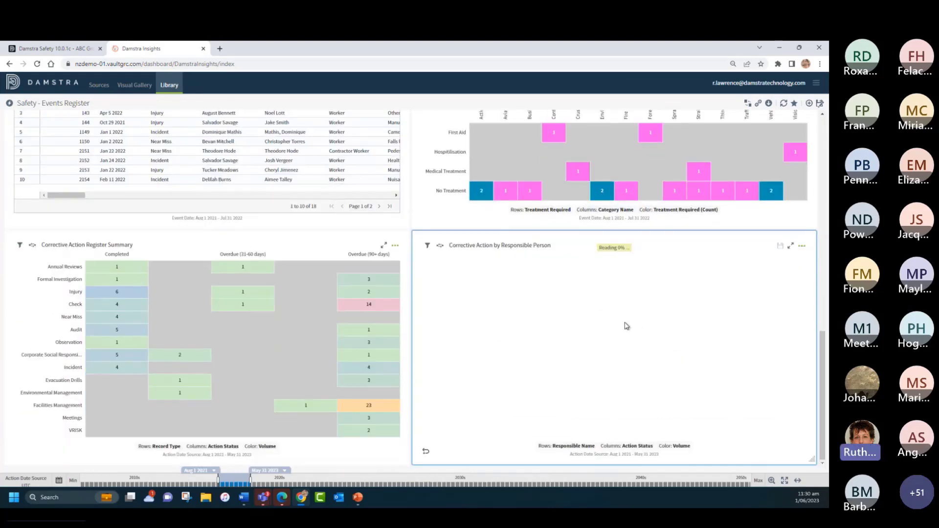
# Step: Remove the Full Site Name and Event Type search filter visuals from the dashboard
pyautogui.scroll(14, 559, 329)
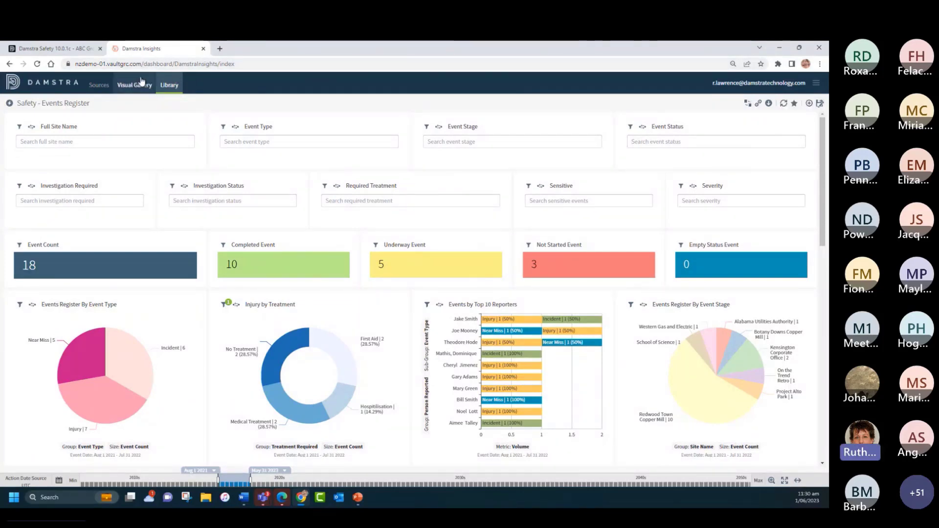
pyautogui.click(191, 127)
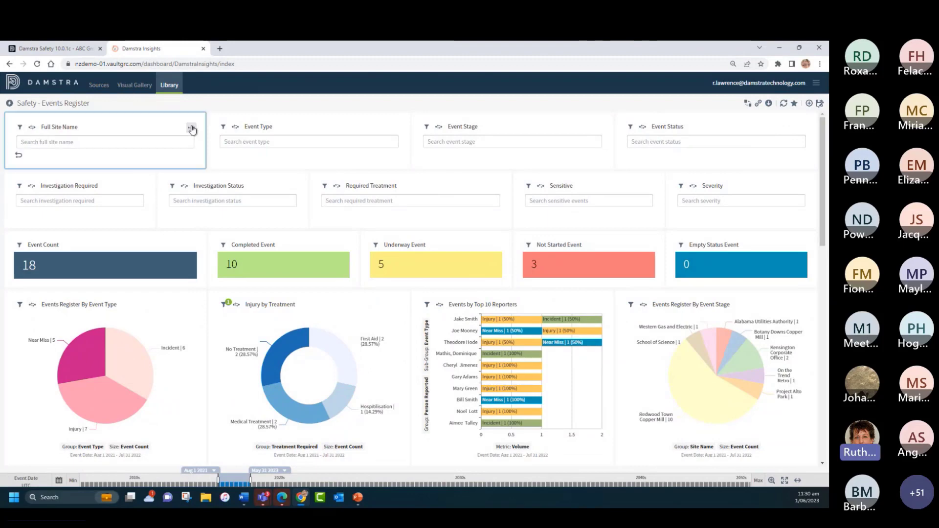
pyautogui.click(220, 229)
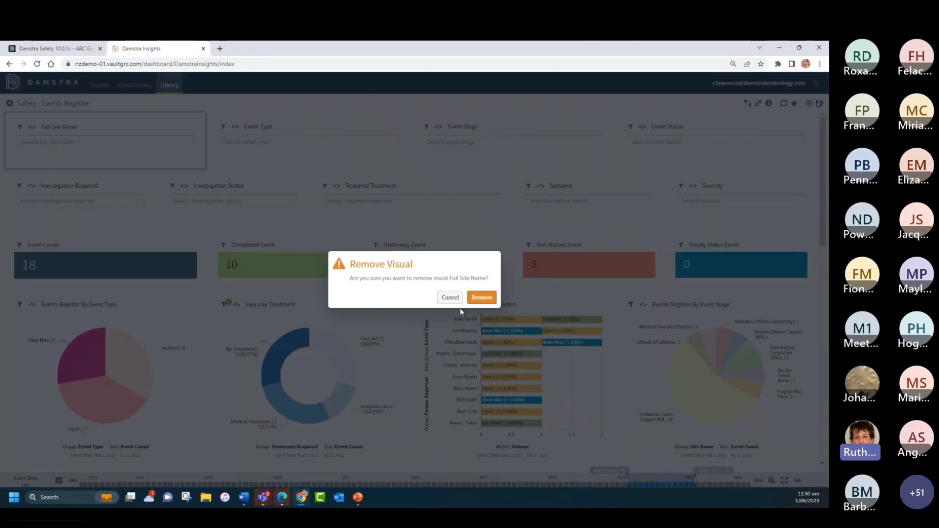
pyautogui.click(482, 297)
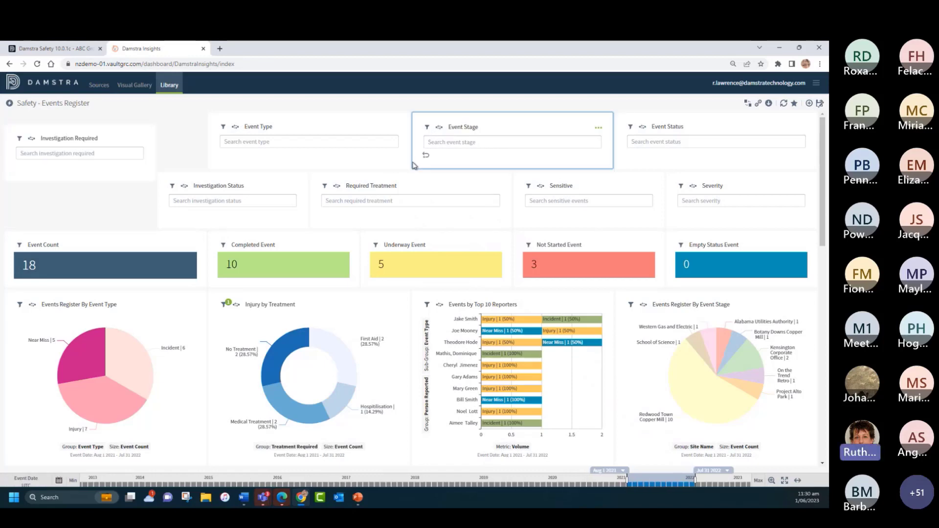
pyautogui.click(396, 129)
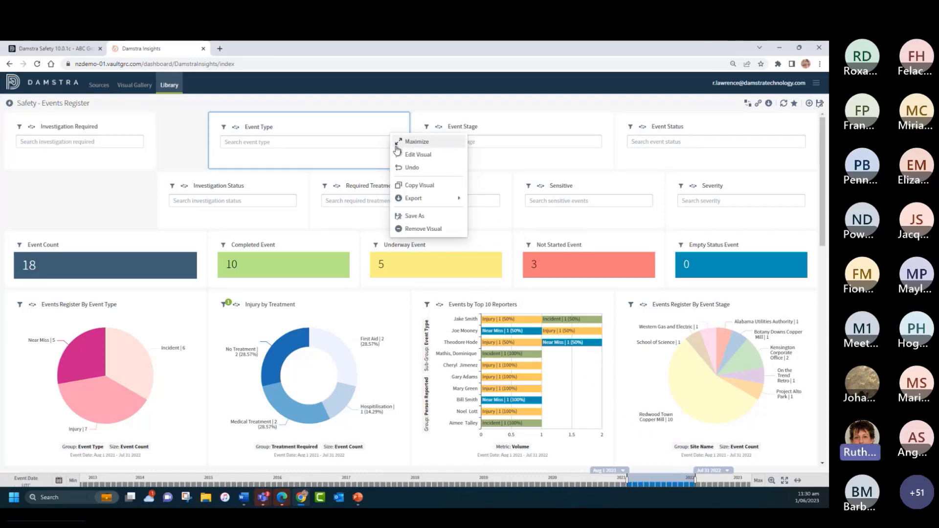
pyautogui.click(416, 229)
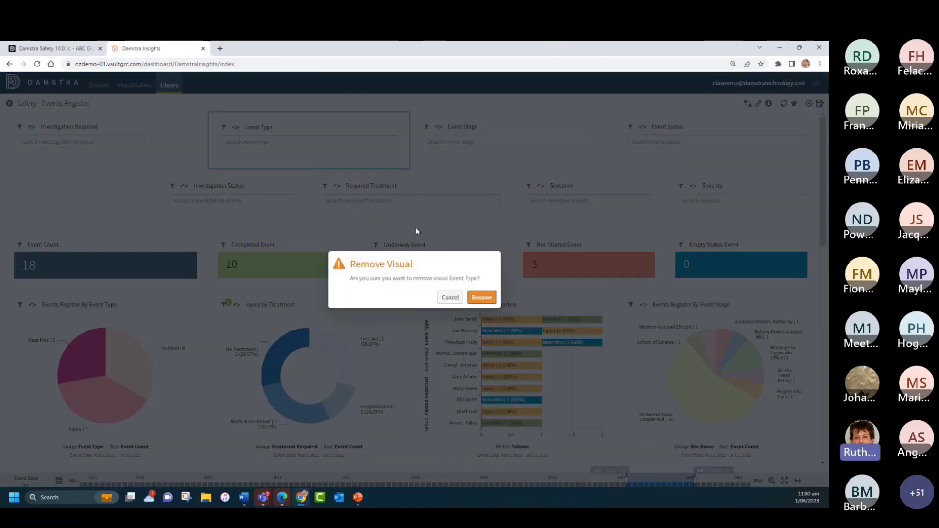
pyautogui.click(481, 295)
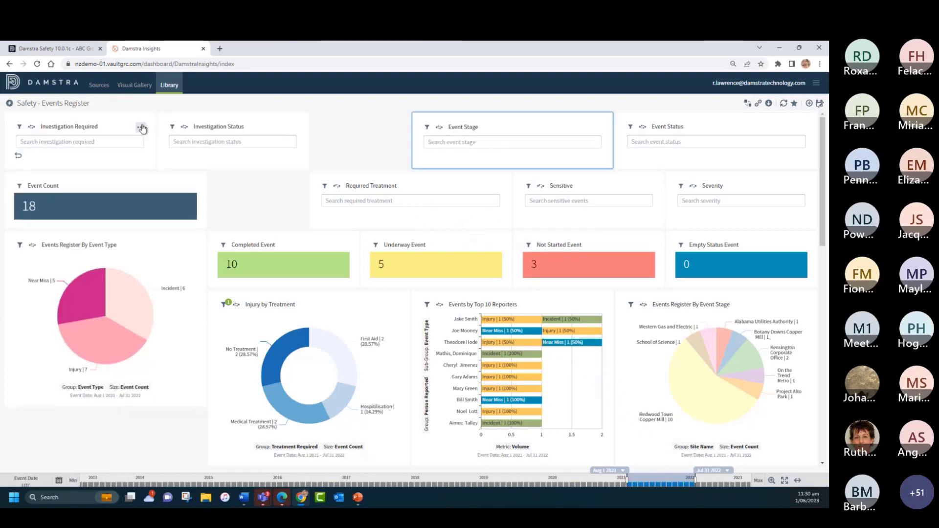
# Step: Remove the Investigation Required and Investigation Status search filter visuals from the dashboard
pyautogui.click(143, 126)
pyautogui.click(167, 228)
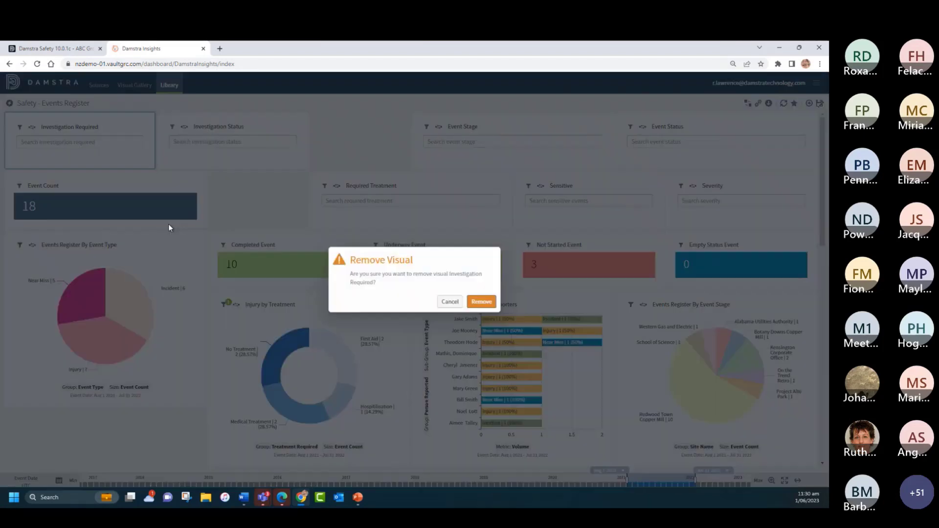
pyautogui.click(483, 301)
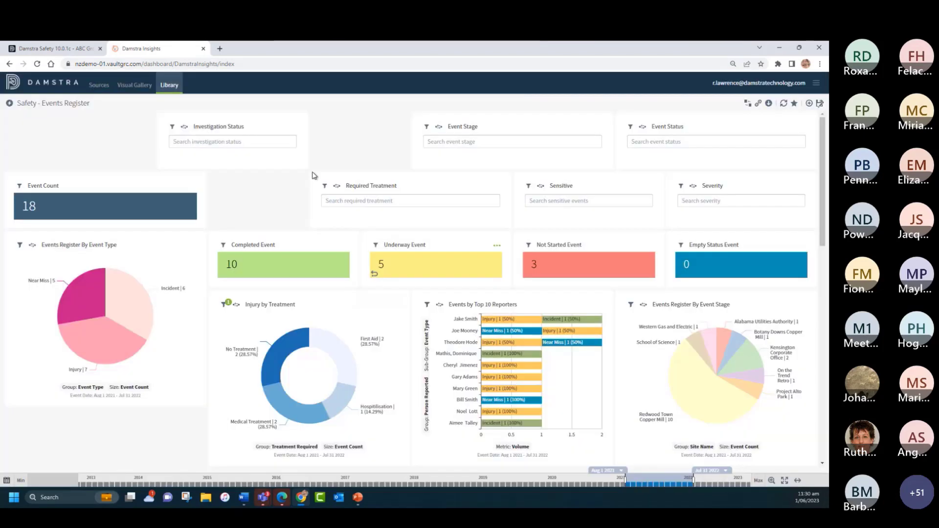
pyautogui.click(294, 126)
pyautogui.click(317, 228)
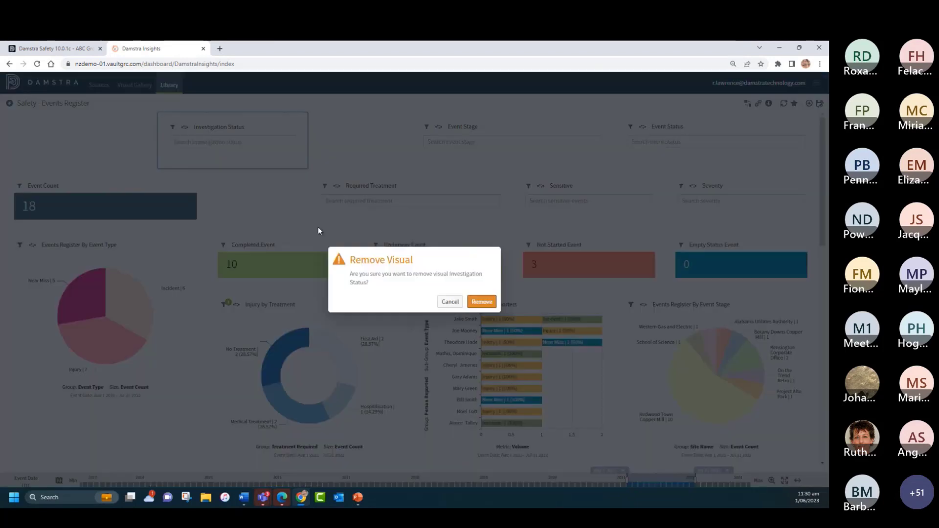
pyautogui.click(486, 302)
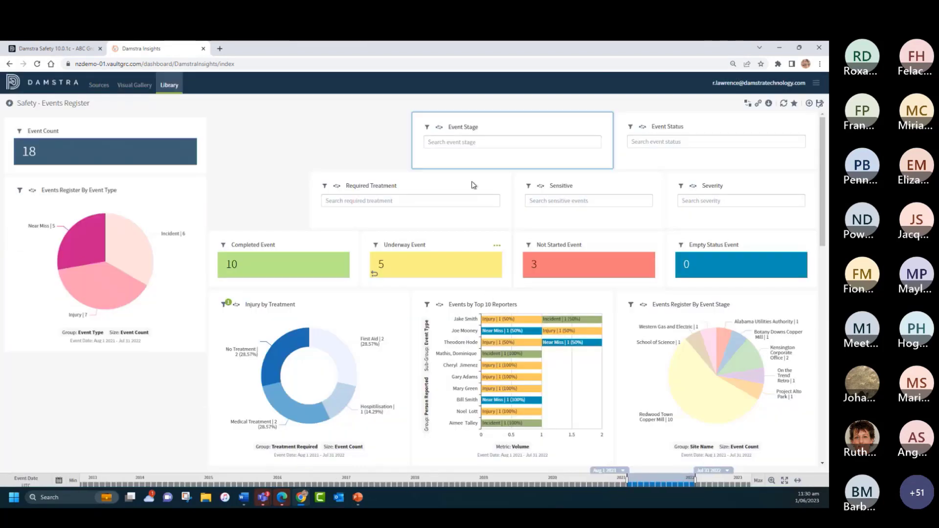
# Step: Remove the Event Stage and Required Treatment search filter visuals from the dashboard
pyautogui.click(598, 128)
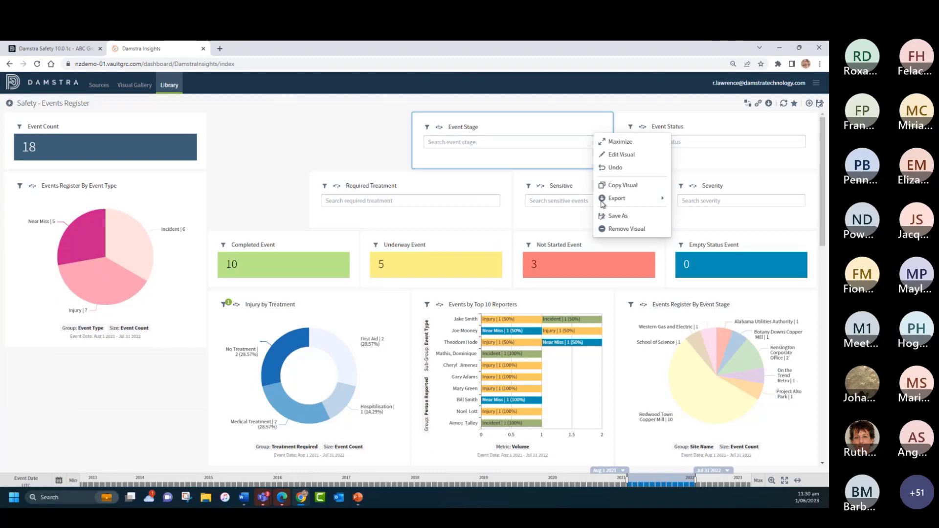
pyautogui.click(603, 228)
pyautogui.click(481, 298)
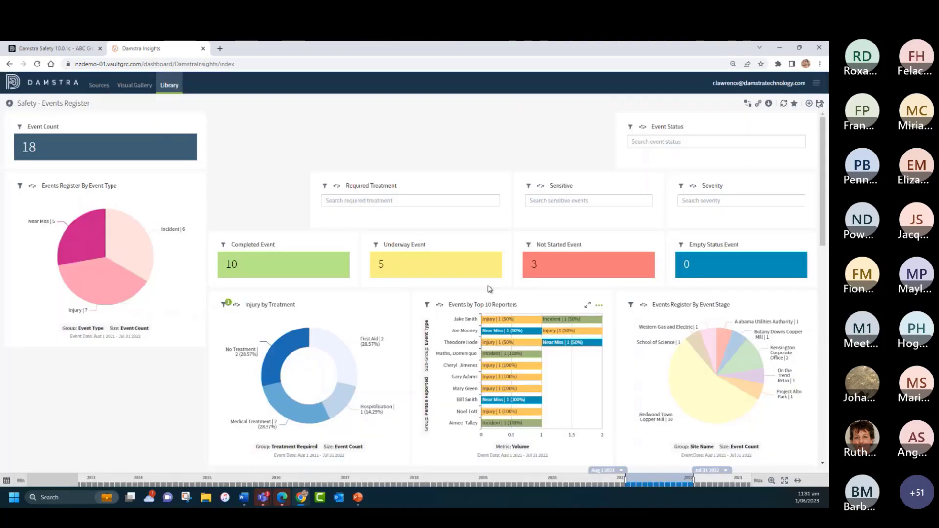
pyautogui.click(497, 128)
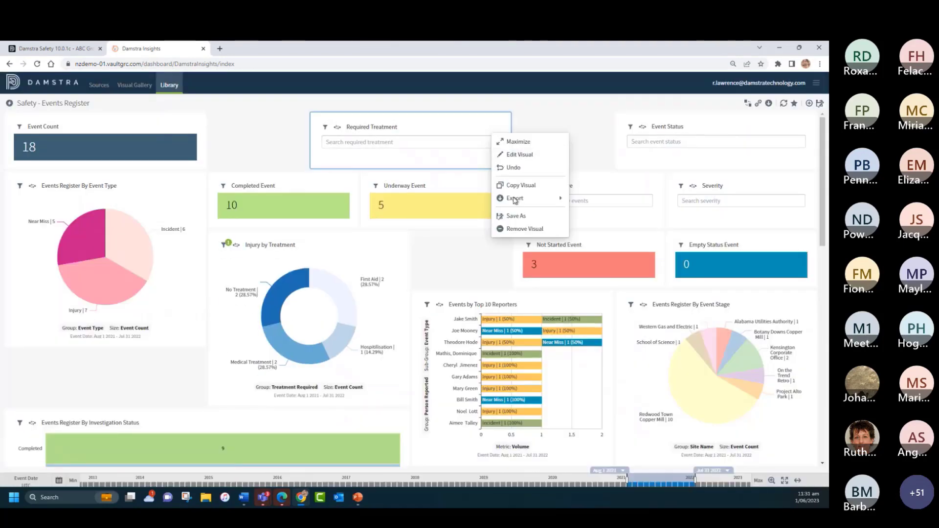
pyautogui.click(514, 229)
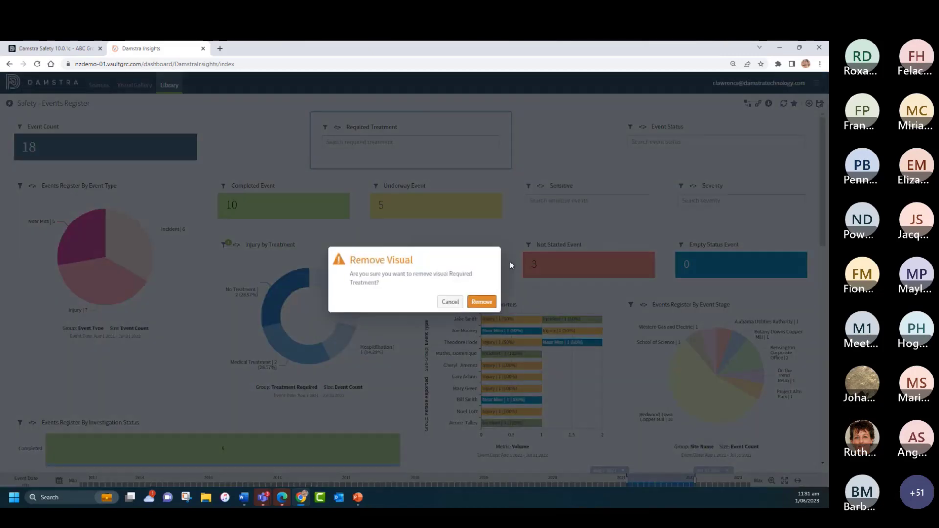
pyautogui.click(482, 301)
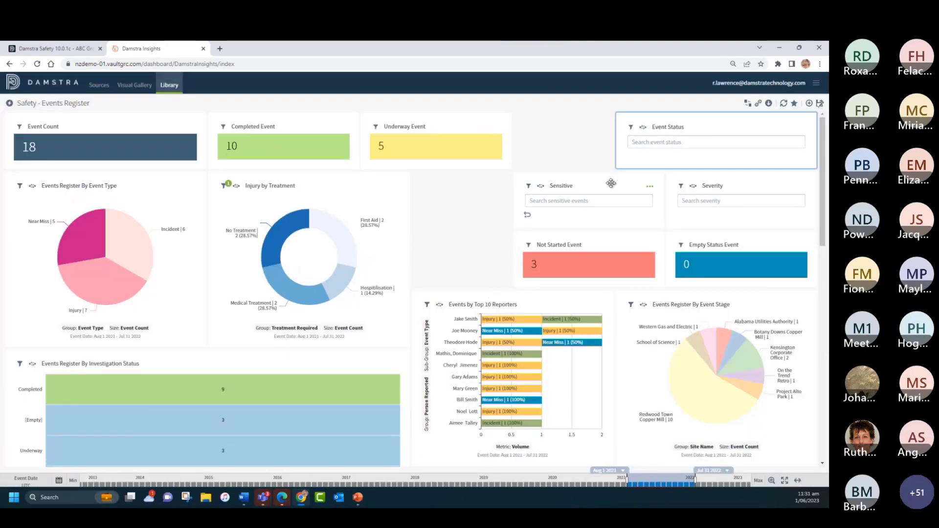
# Step: Remove the Sensitive search filter visual from the dashboard
pyautogui.click(649, 187)
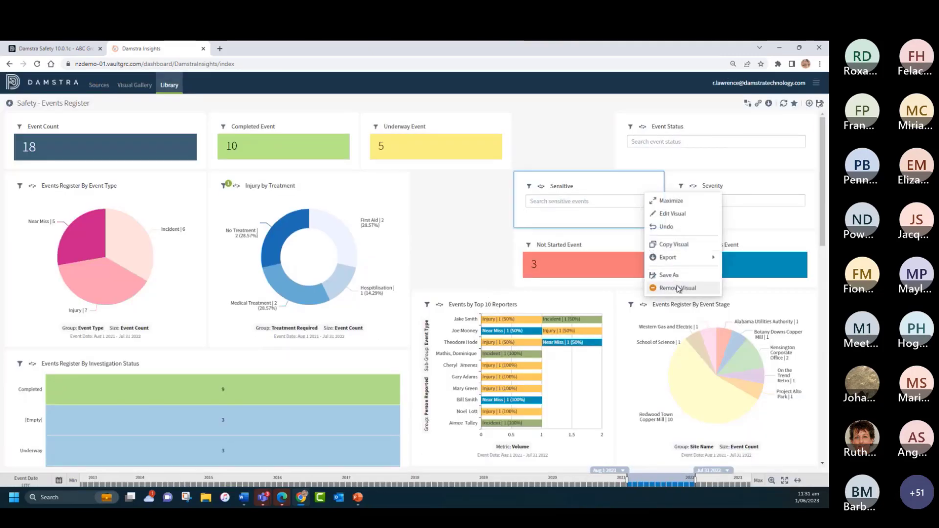
pyautogui.click(678, 289)
pyautogui.click(487, 301)
pyautogui.scroll(-1, 800, 137)
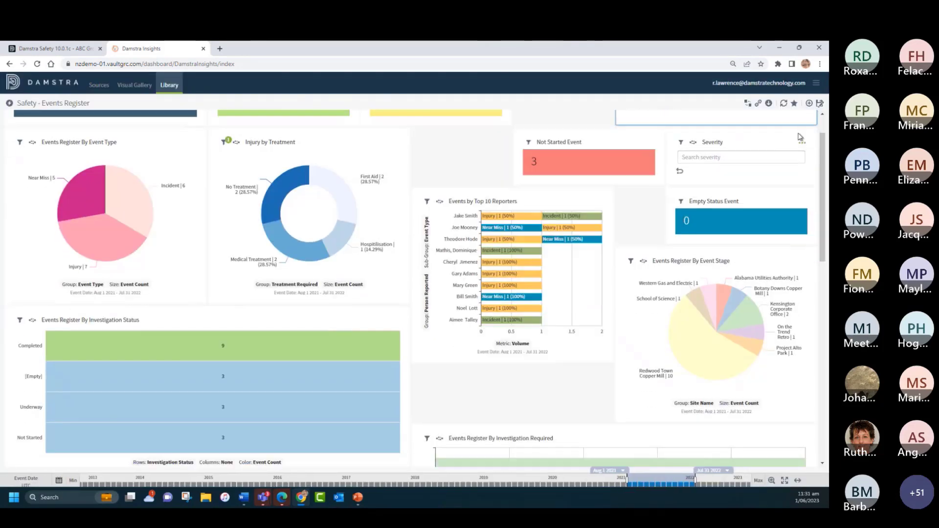
pyautogui.scroll(1, 799, 137)
# Step: Remove the Event Status and Severity search filter visuals from the dashboard
pyautogui.click(804, 123)
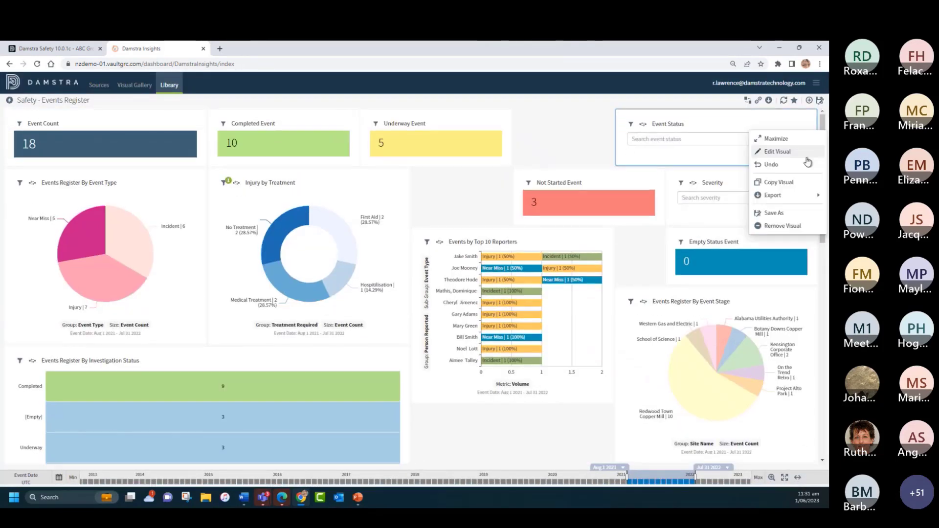
pyautogui.click(785, 225)
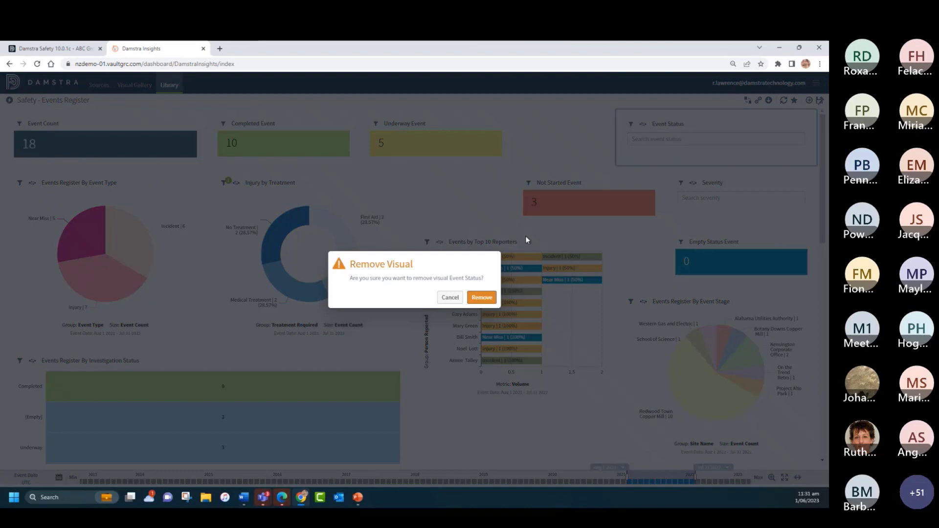
pyautogui.click(479, 298)
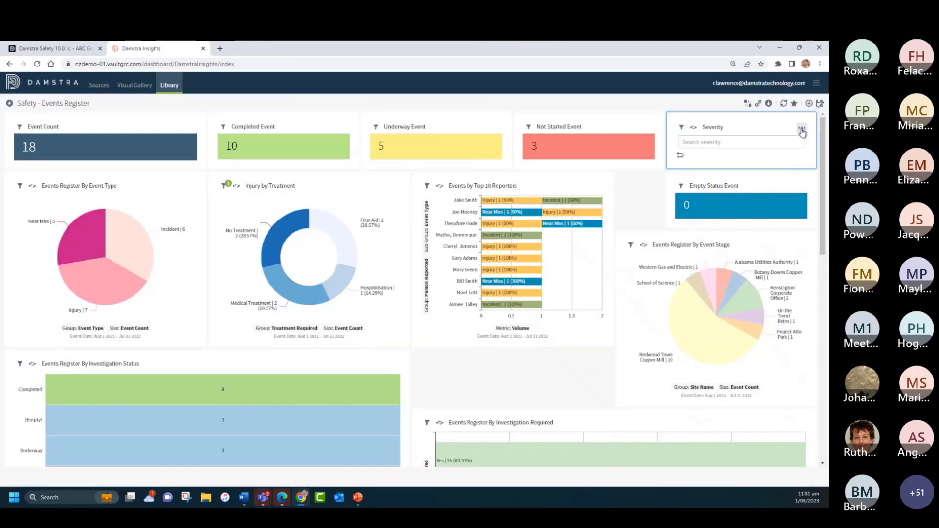
pyautogui.click(802, 130)
pyautogui.click(788, 226)
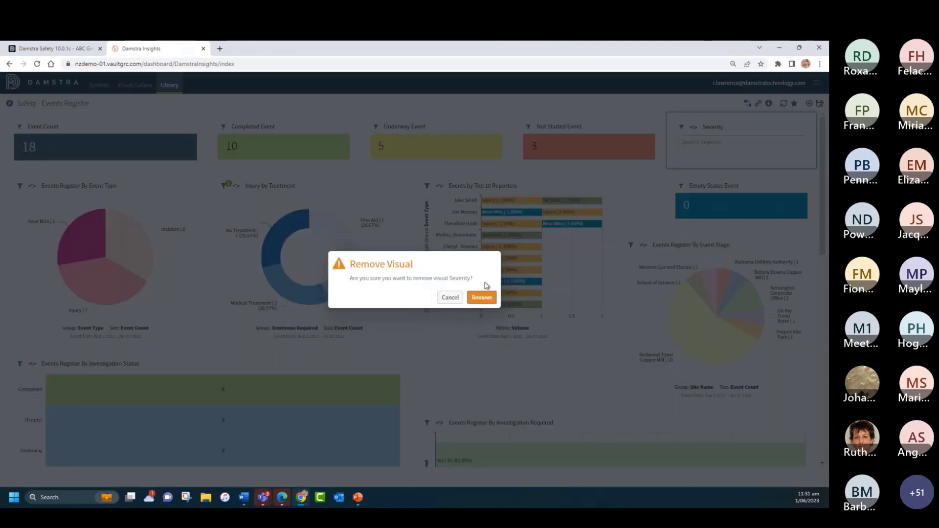
pyautogui.click(481, 298)
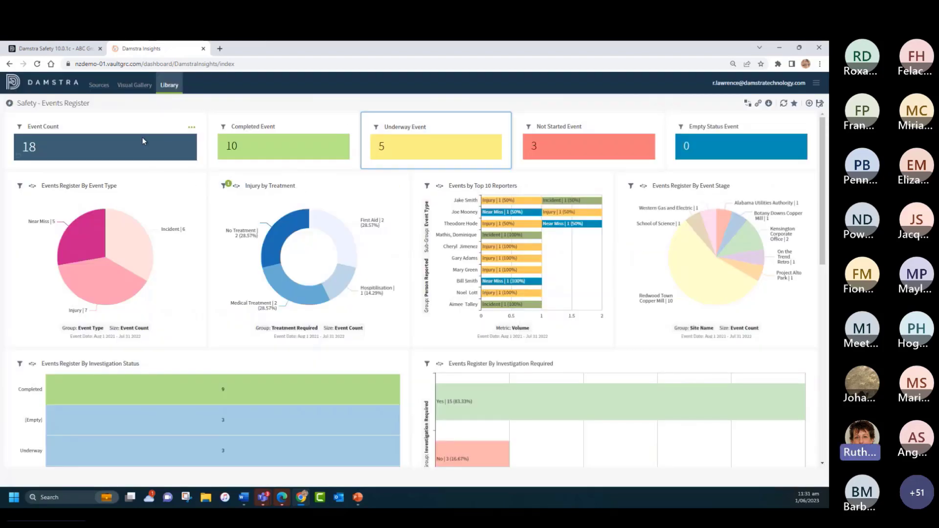
# Step: Review the rearranged dashboard, including the Corrective Action Register Summary and Corrective Action by Responsible Person visuals
pyautogui.scroll(-6, 397, 387)
pyautogui.scroll(-4, 397, 386)
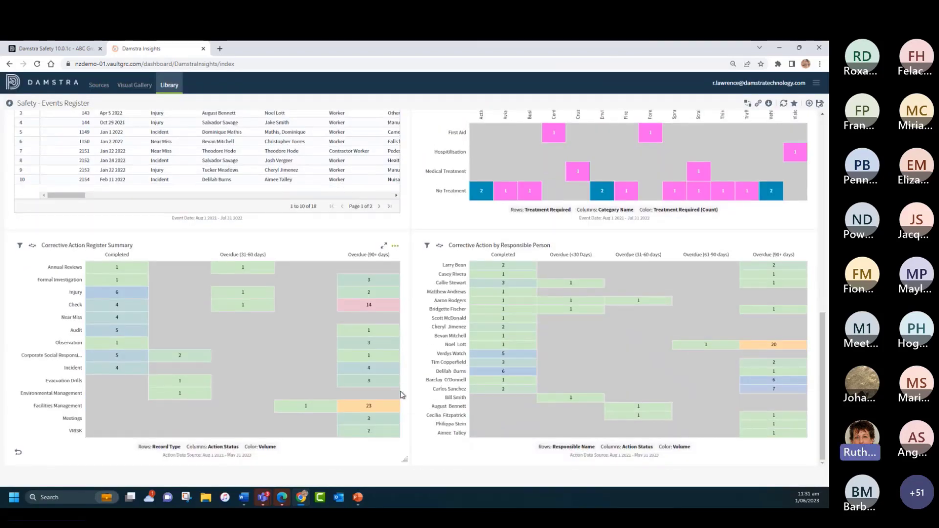
pyautogui.scroll(3, 430, 391)
pyautogui.scroll(-3, 444, 392)
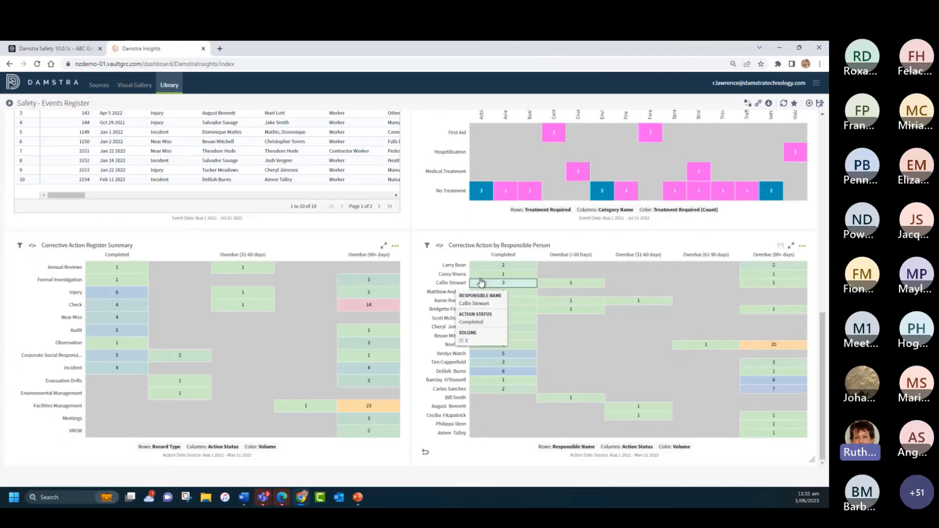
pyautogui.moveTo(500, 274)
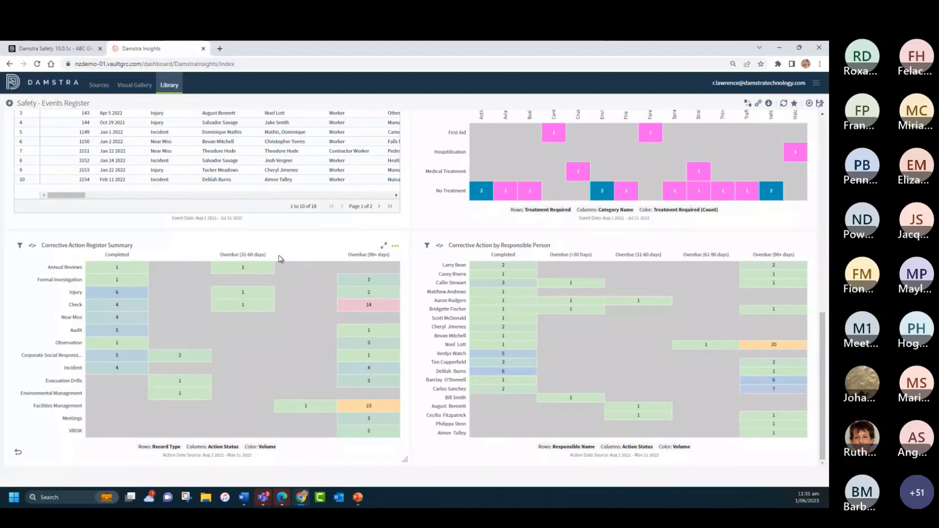
pyautogui.scroll(4, 336, 255)
pyautogui.scroll(5, 322, 256)
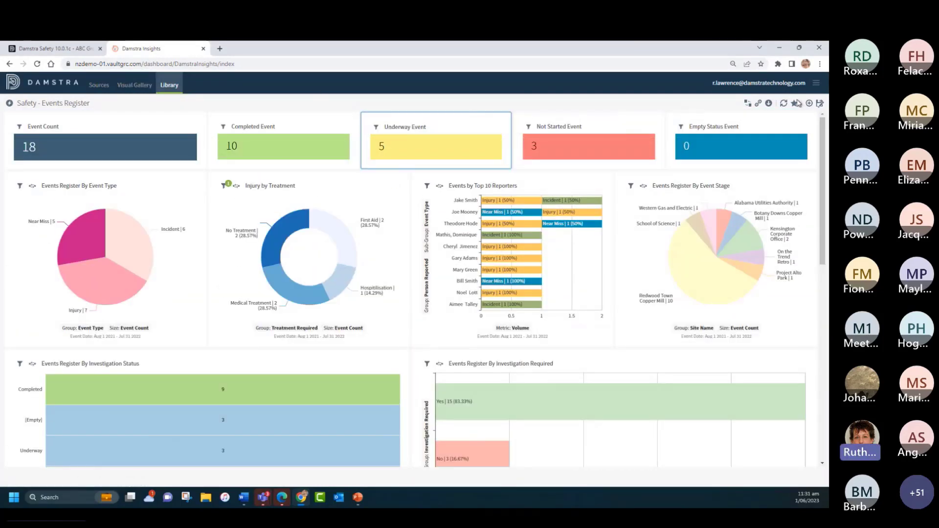
# Step: Try to save the dashboard as a new one named "My Annual Report" without copying its visuals
pyautogui.click(819, 105)
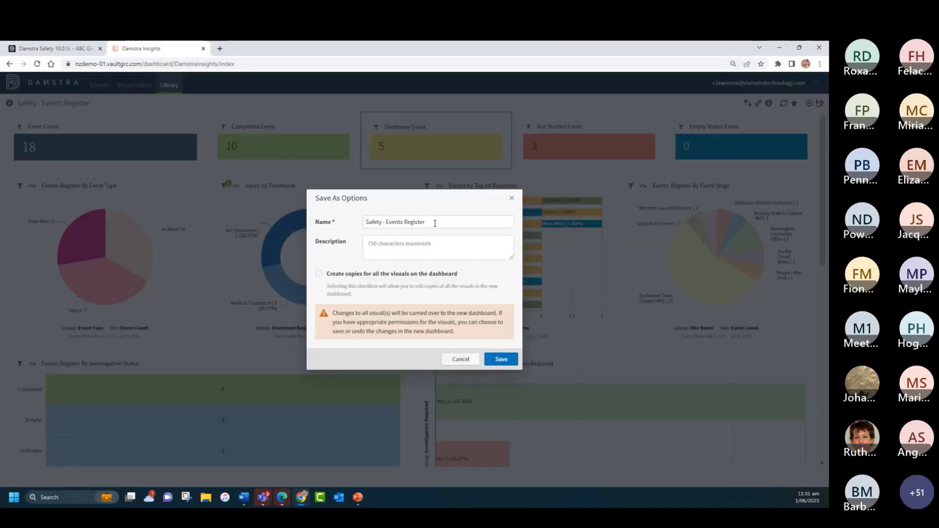
pyautogui.moveTo(435, 220); pyautogui.dragTo(337, 213)
pyautogui.write('My Annu')
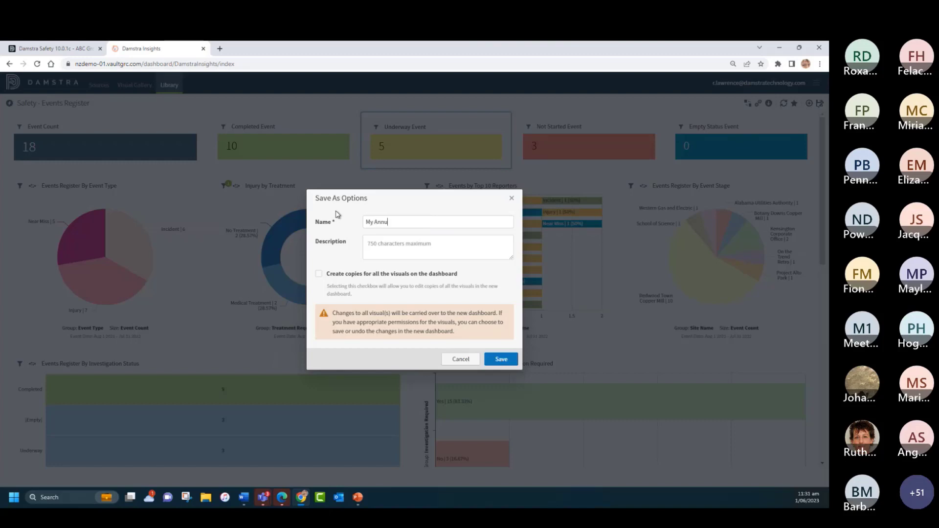
pyautogui.write('al Report')
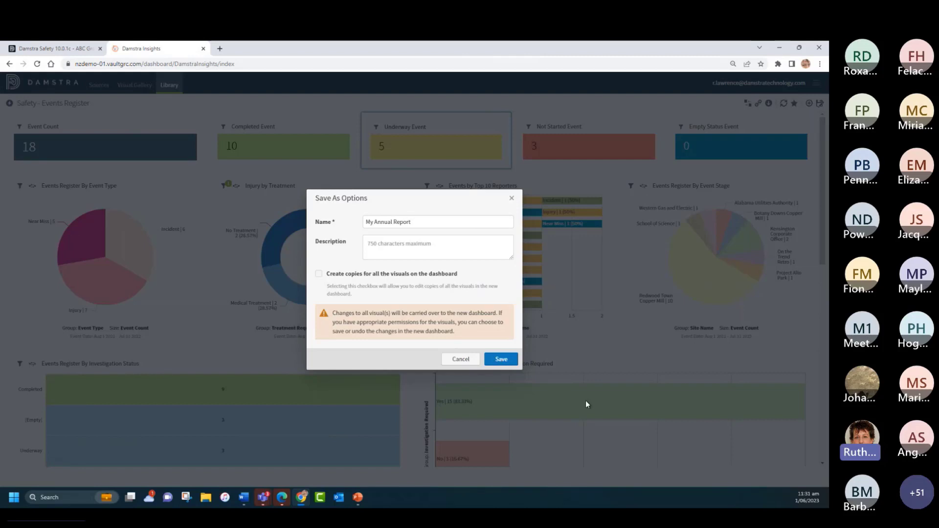
pyautogui.click(501, 360)
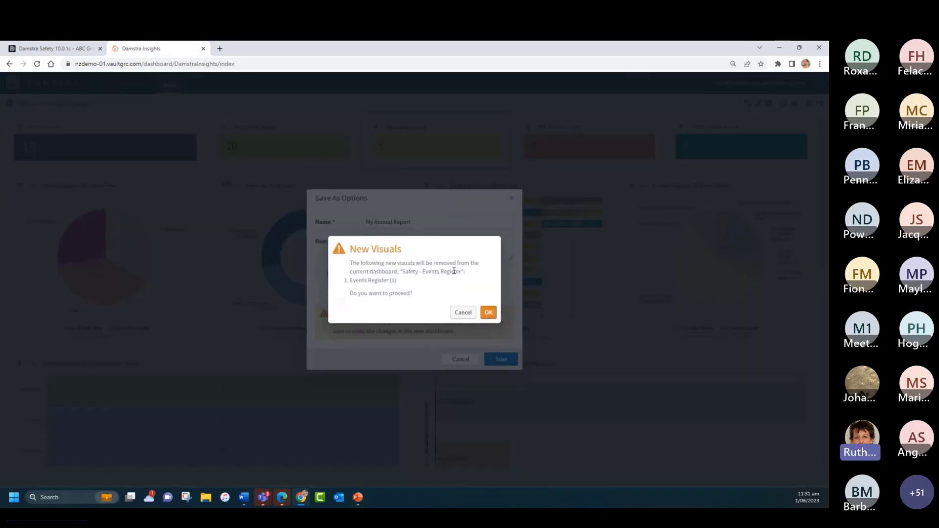
pyautogui.click(462, 313)
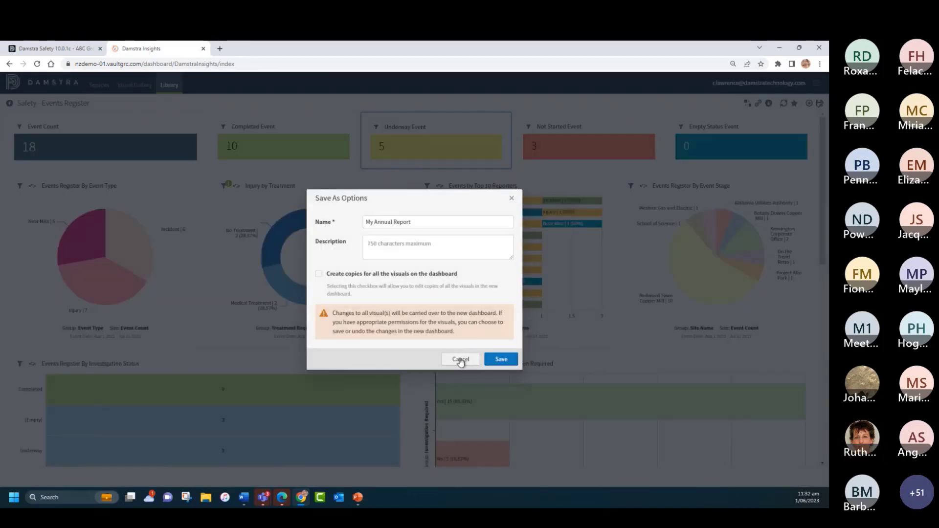
pyautogui.click(461, 359)
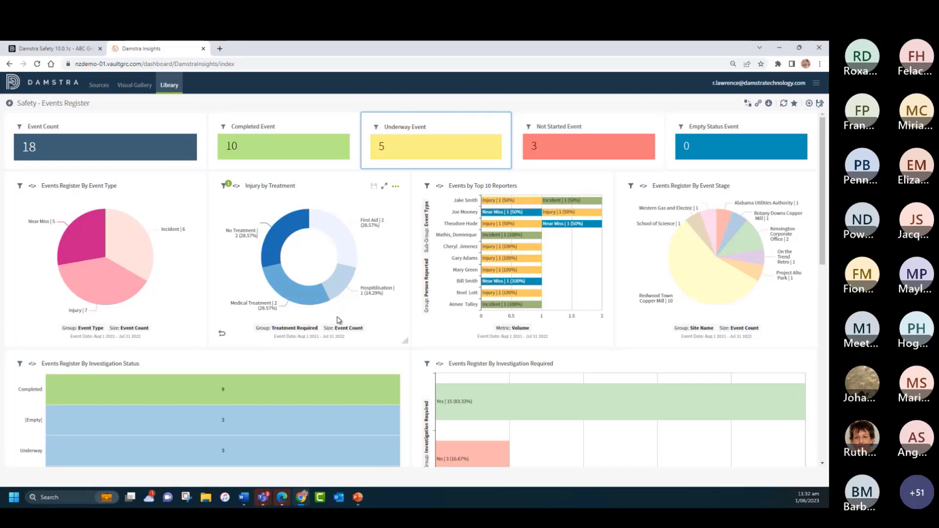
# Step: Rename the unsaved Events Register (1) visual to "Injury by Treatment / Category" and save it under that name
pyautogui.scroll(-5, 337, 321)
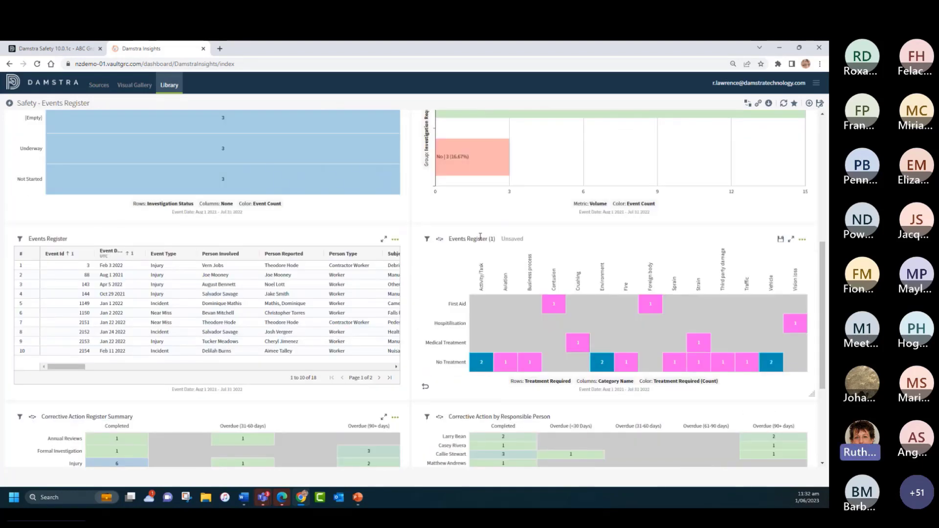
pyautogui.click(479, 240)
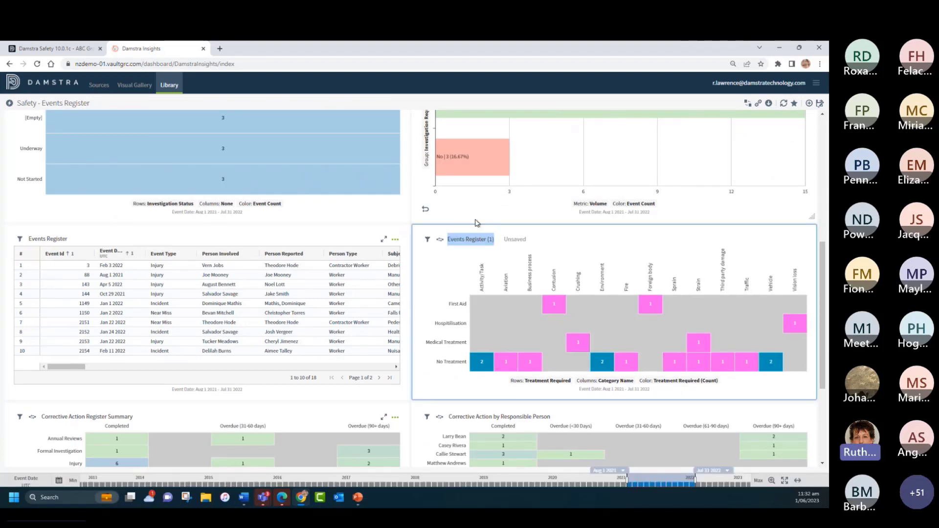
pyautogui.write('E')
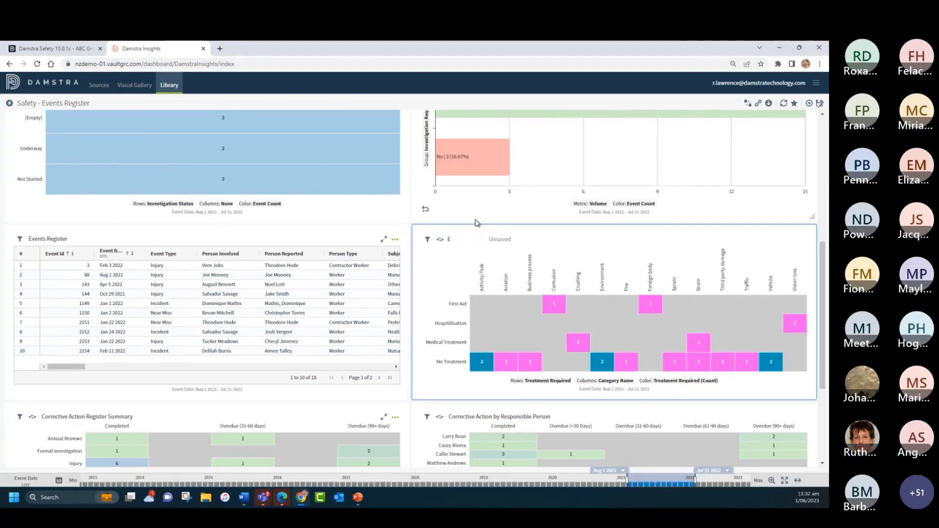
pyautogui.press('BackSpace')
pyautogui.write('Injury')
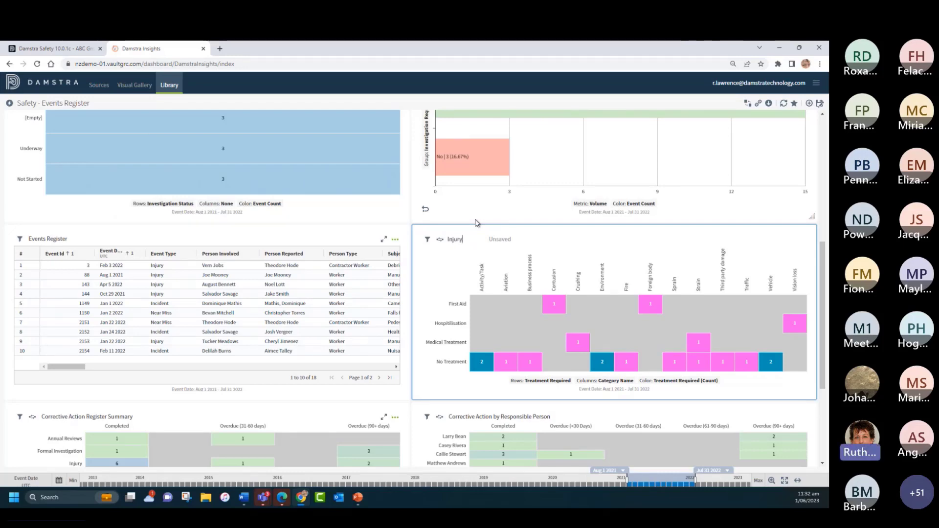
pyautogui.write(' by Treatment / Category')
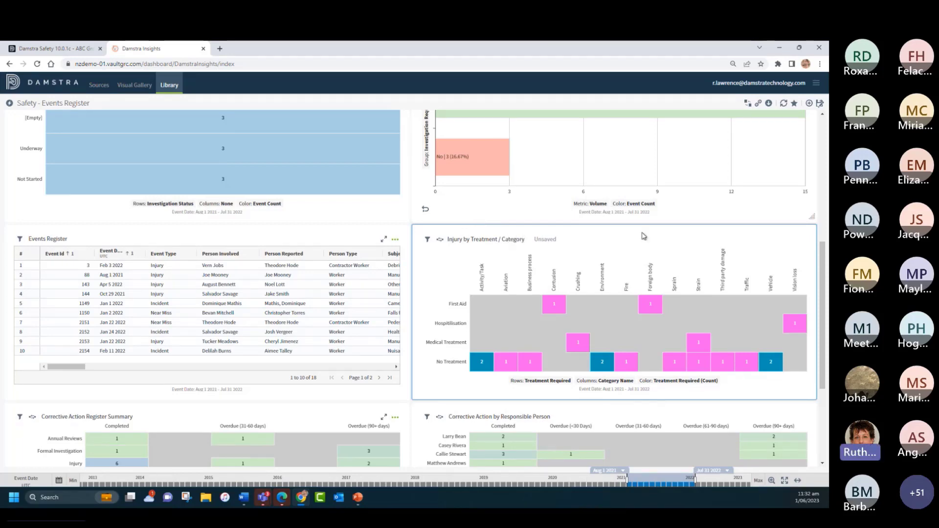
pyautogui.click(778, 240)
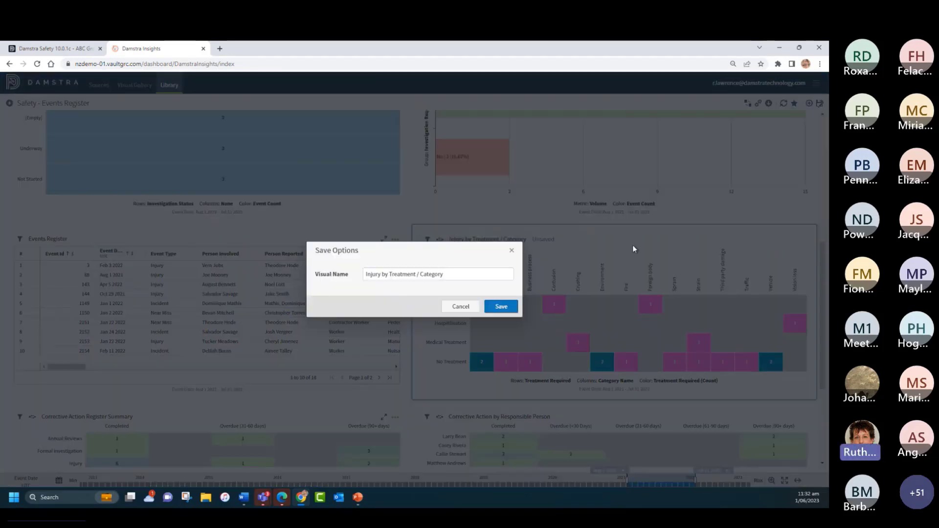
pyautogui.click(501, 307)
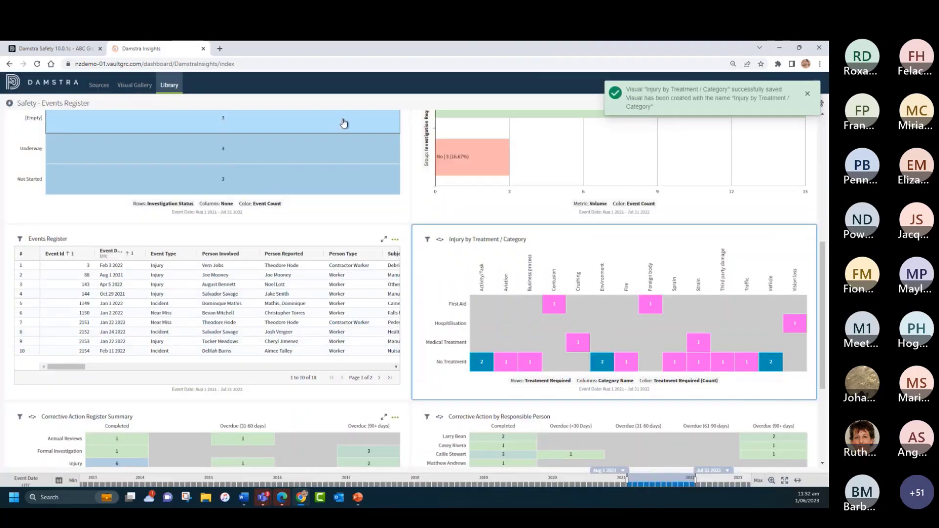
# Step: Save the dashboard as a new one named "My Annual Report" without copying its visuals, and mark it as a favourite in the library
pyautogui.scroll(6, 344, 234)
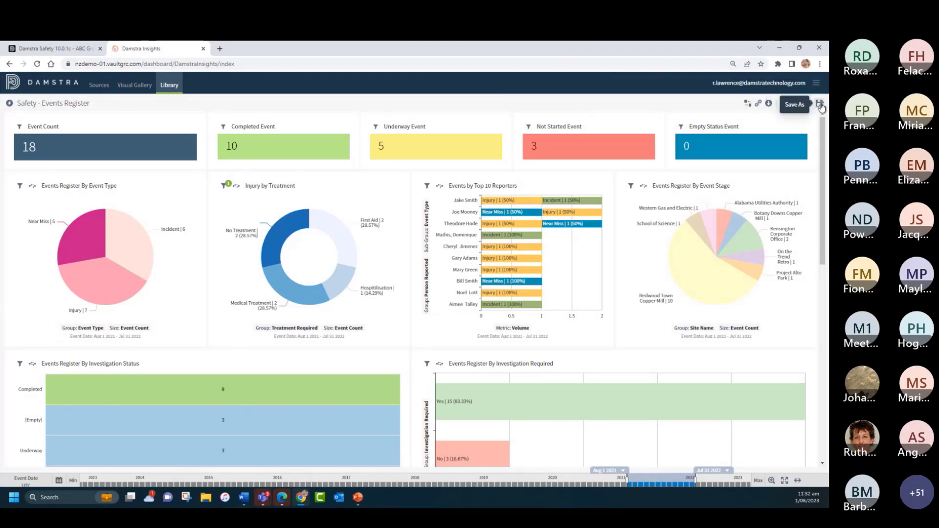
pyautogui.click(820, 105)
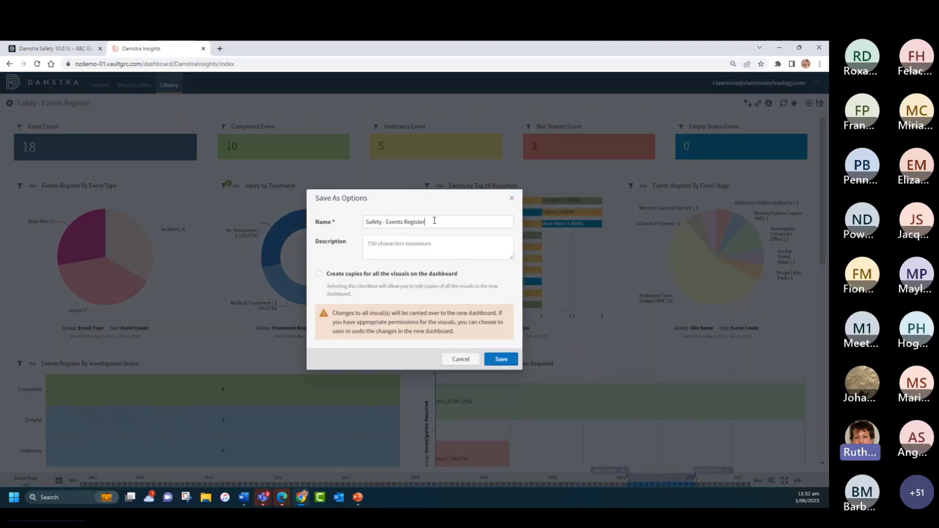
pyautogui.moveTo(434, 221); pyautogui.dragTo(309, 215)
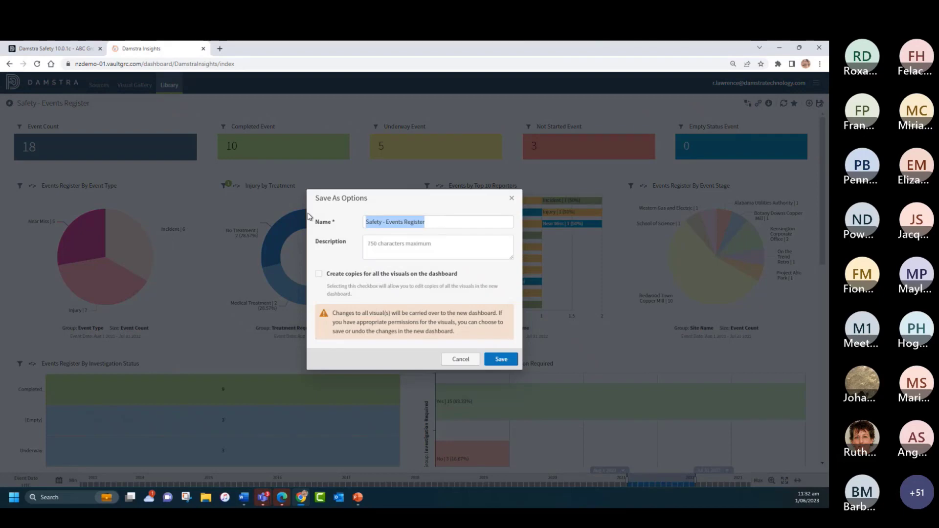
pyautogui.write('My Annual Report')
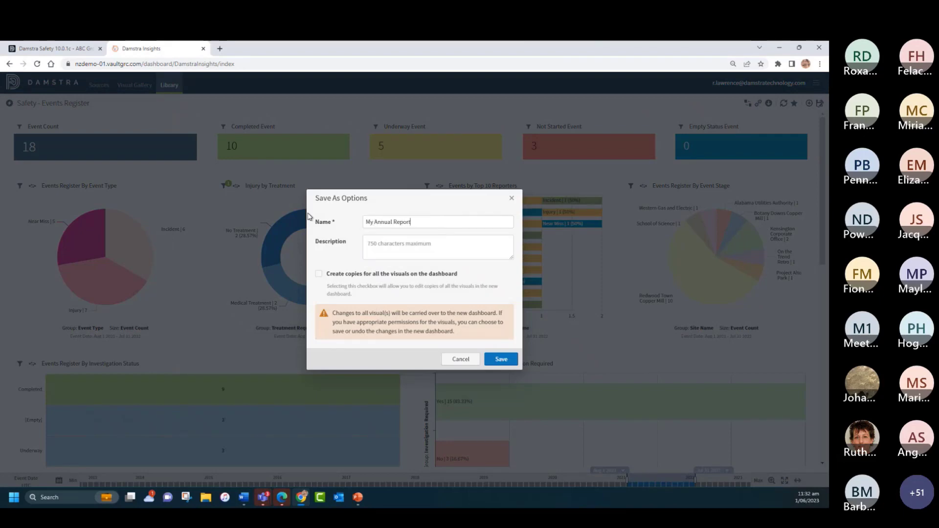
pyautogui.click(501, 359)
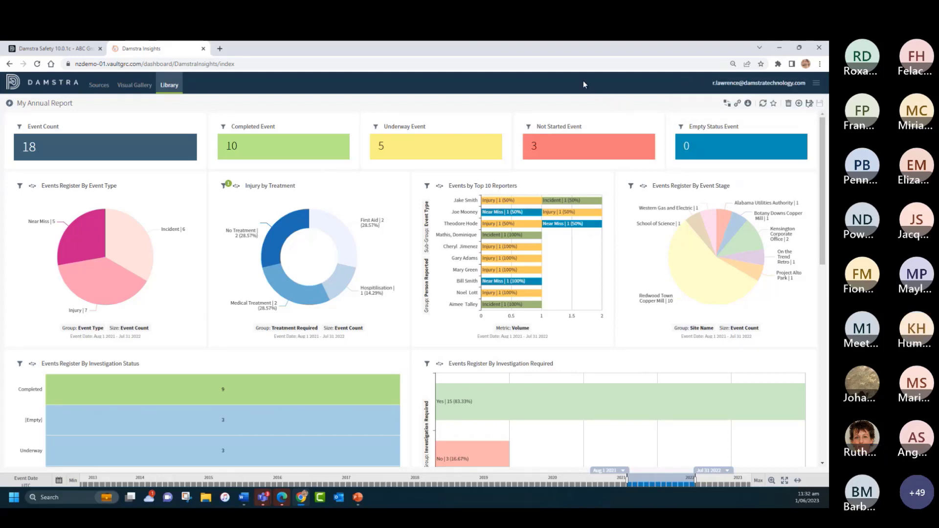
pyautogui.click(170, 86)
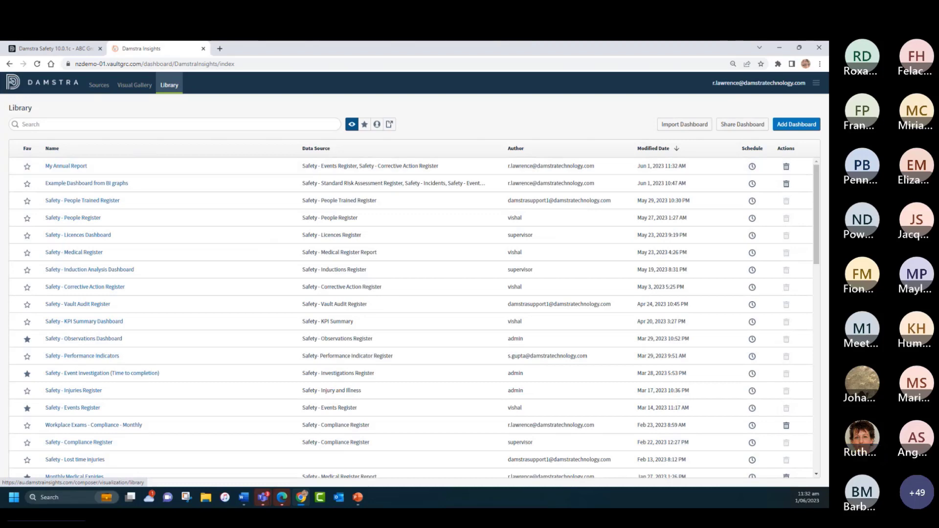
pyautogui.click(27, 167)
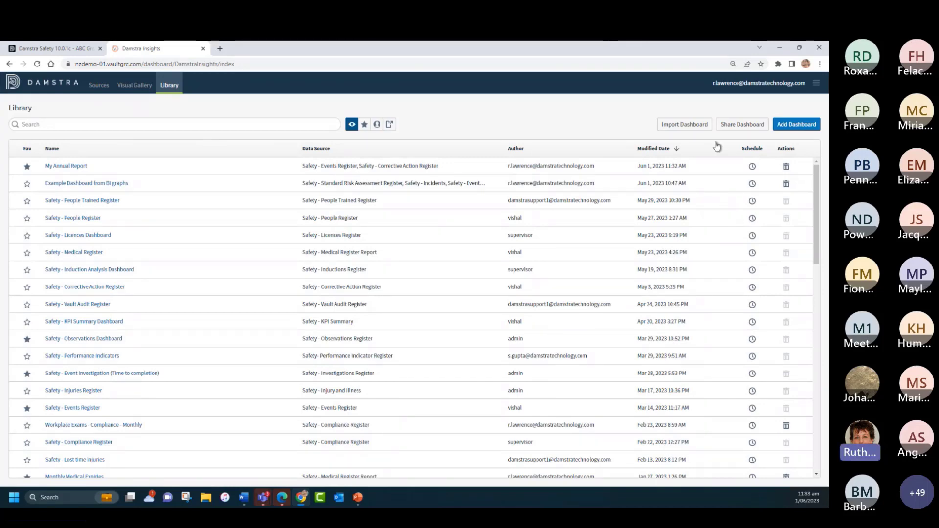
# Step: Add the last user in the user list to the sharing settings of the My Annual Report dashboard
pyautogui.click(739, 125)
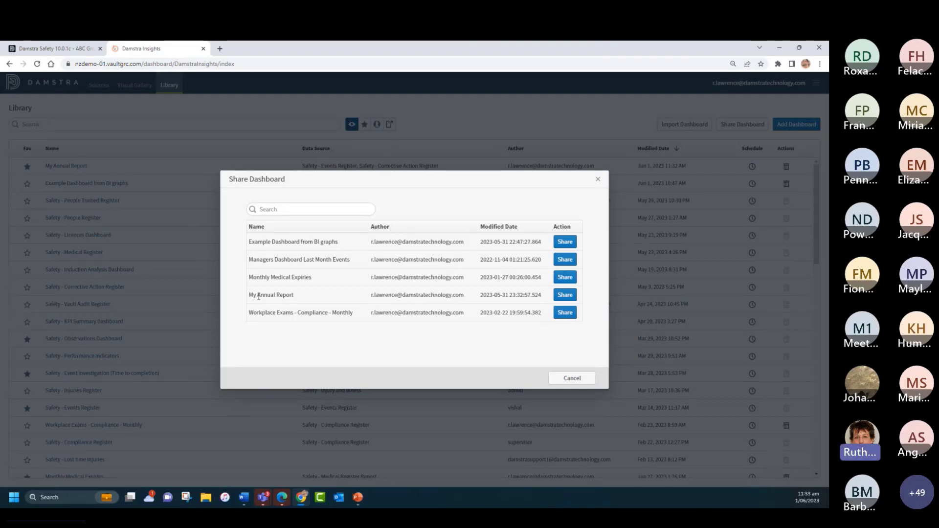
pyautogui.click(565, 296)
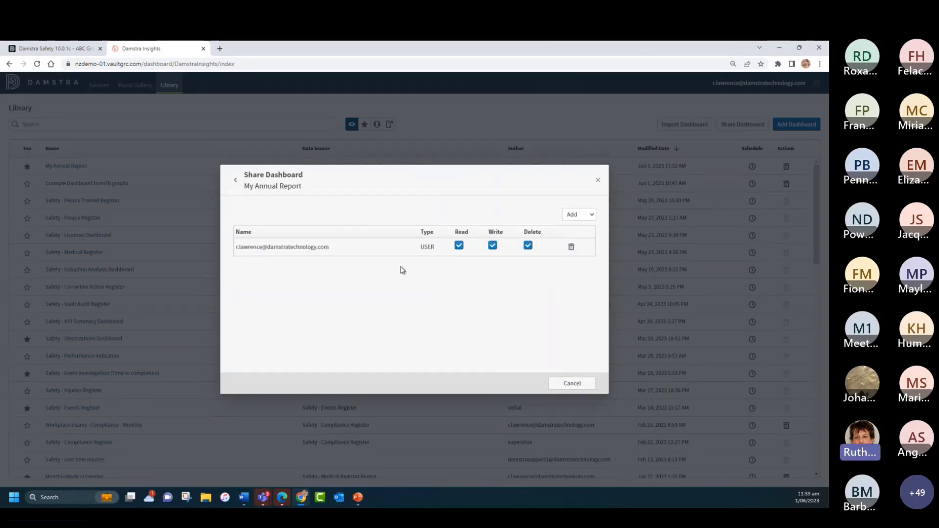
pyautogui.click(572, 216)
pyautogui.click(573, 241)
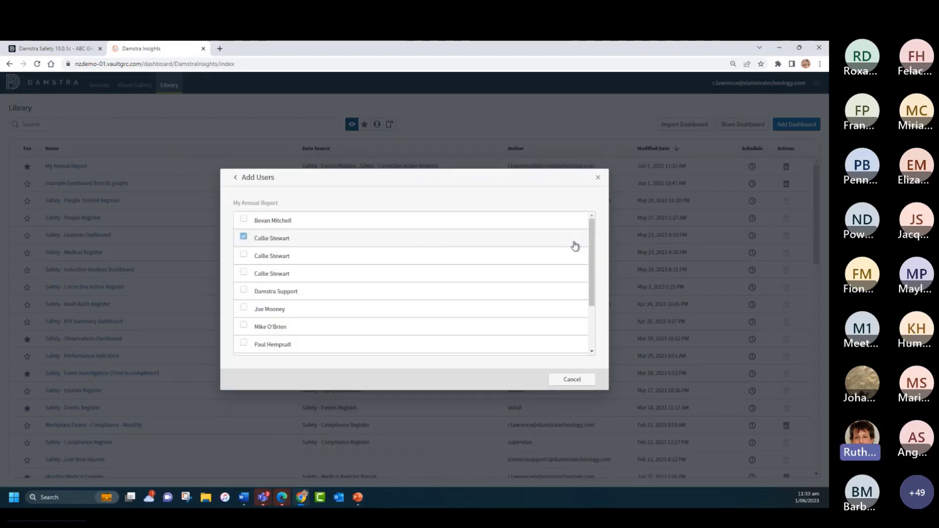
pyautogui.scroll(-3, 329, 267)
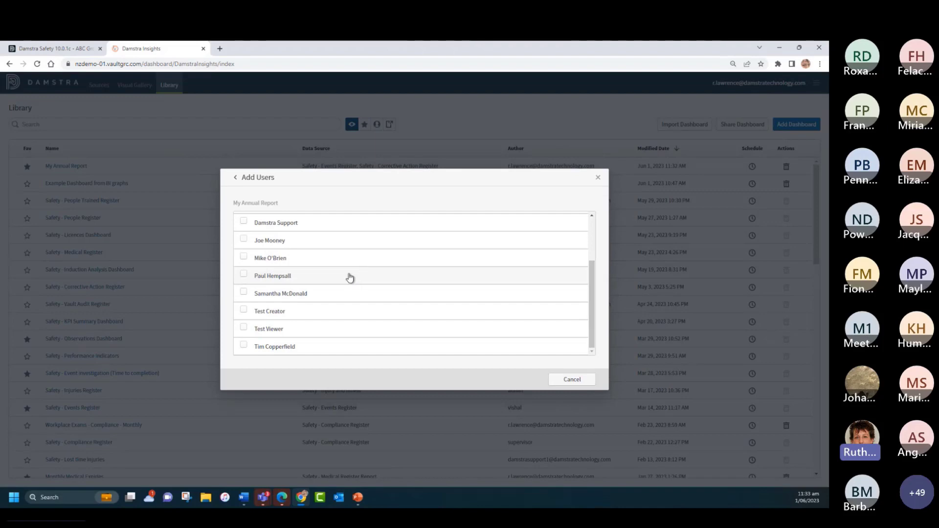
pyautogui.click(243, 346)
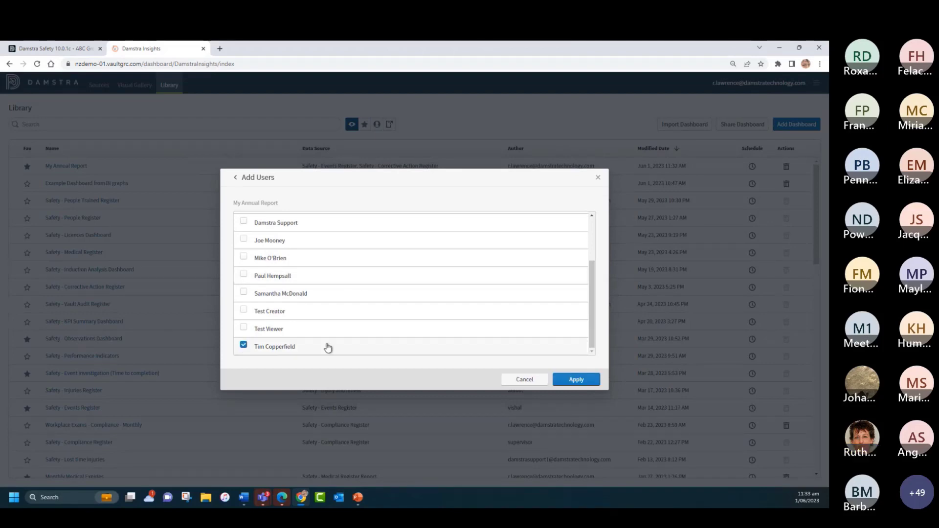
pyautogui.click(577, 381)
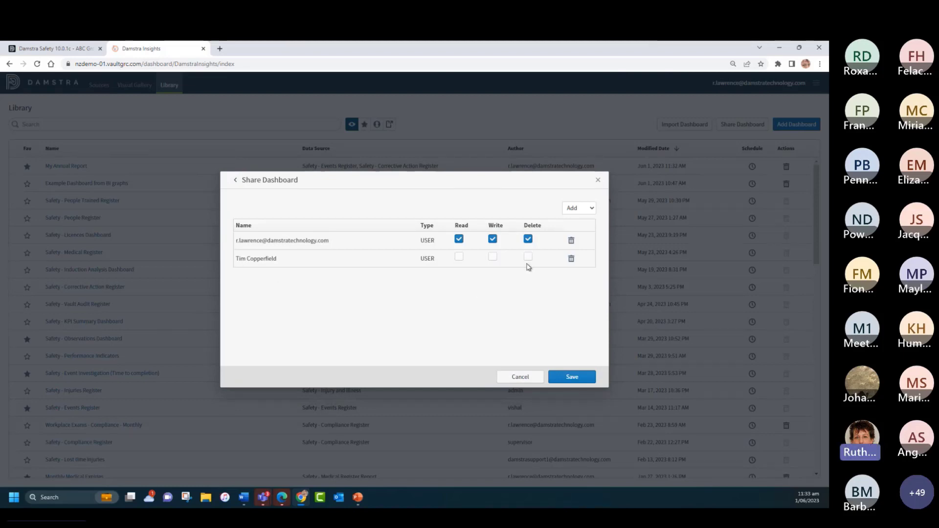
# Step: Grant the added user Read and Write permissions and save the sharing, updating permissions for all visuals in the dashboard
pyautogui.click(458, 257)
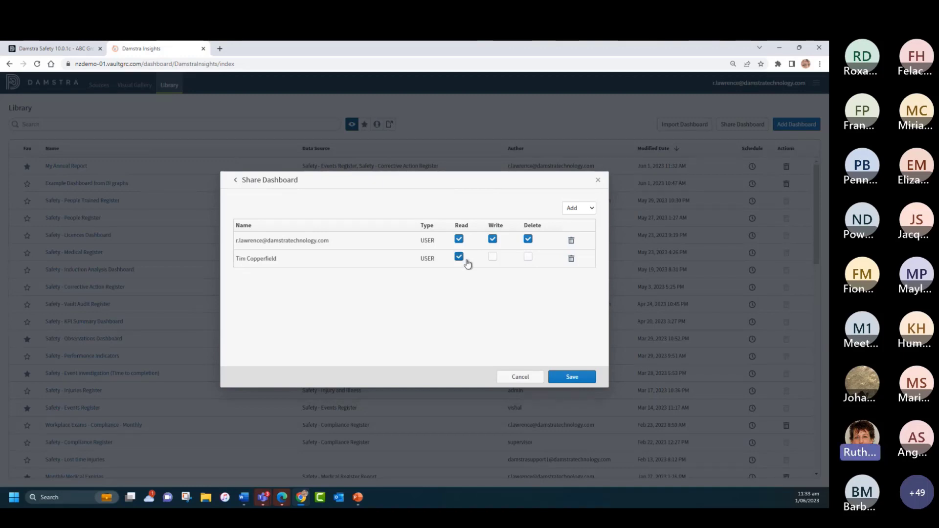
pyautogui.click(493, 259)
pyautogui.click(573, 378)
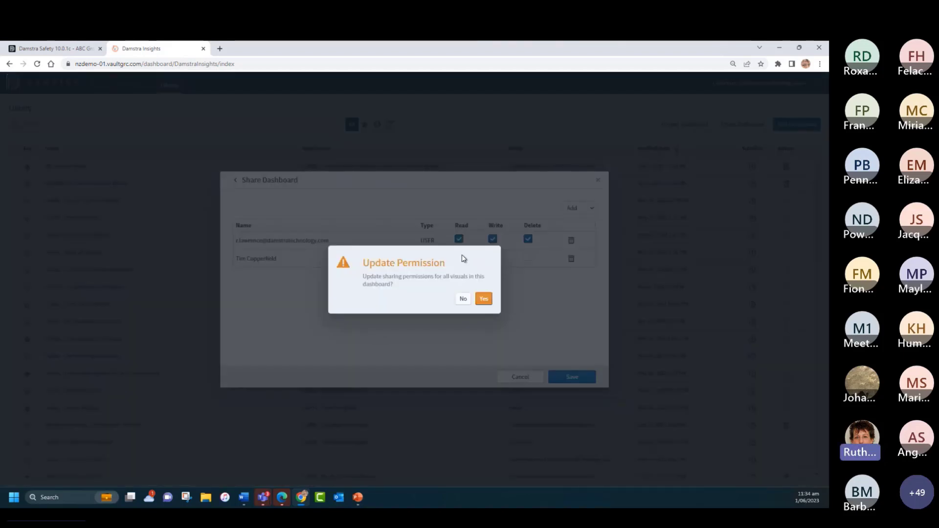
pyautogui.click(485, 301)
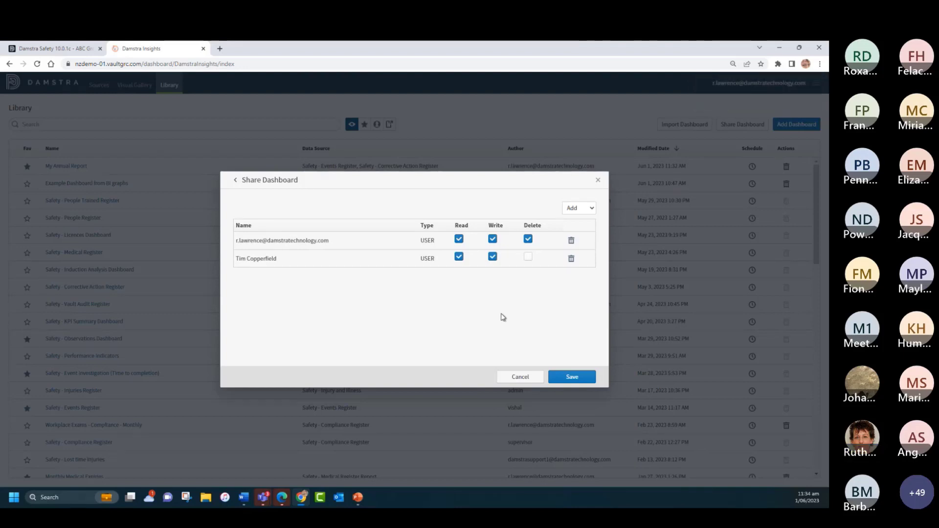
pyautogui.click(598, 181)
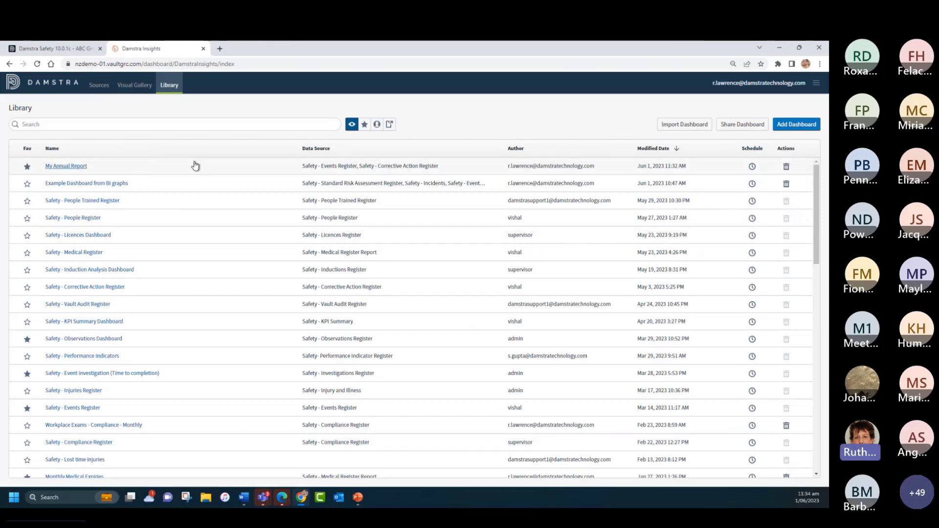
# Step: Create a new report schedule for My Annual Report in PDF format, with sending the report to oneself turned off
pyautogui.click(752, 167)
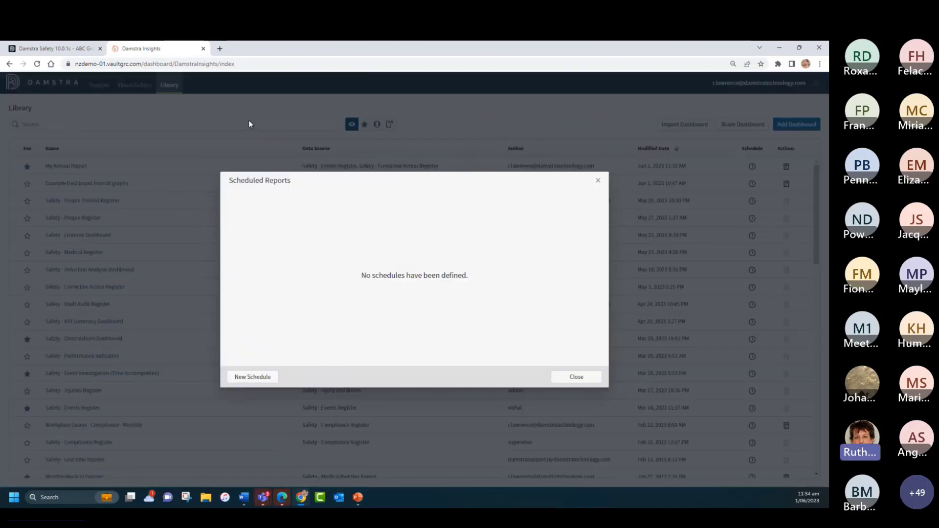
pyautogui.click(253, 377)
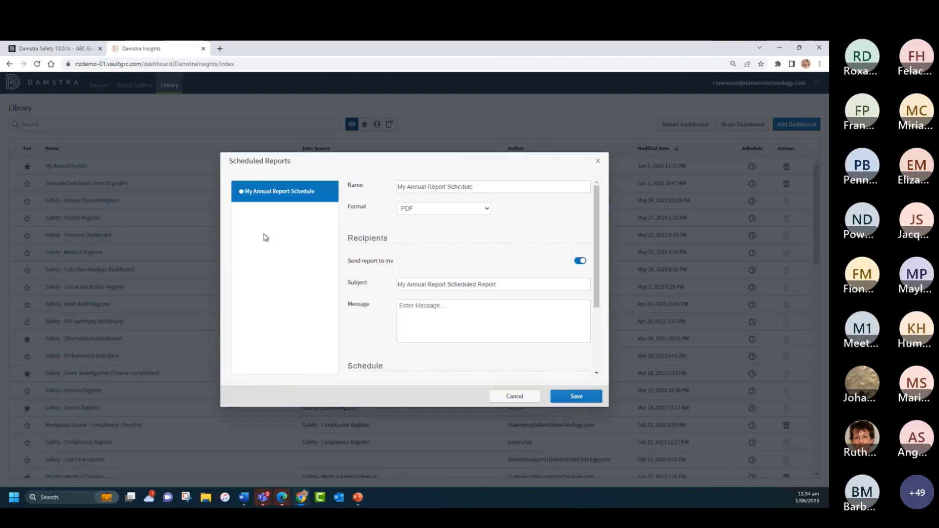
pyautogui.click(483, 210)
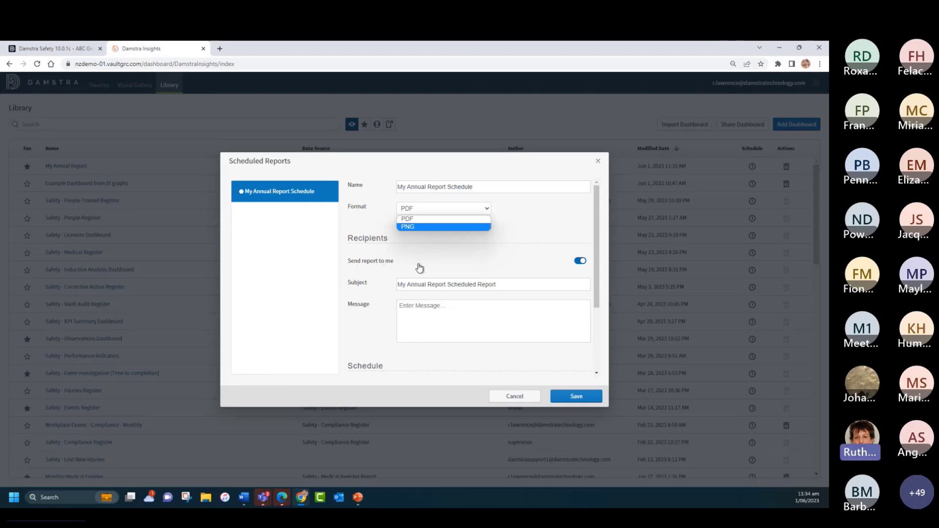
pyautogui.click(578, 264)
pyautogui.click(578, 262)
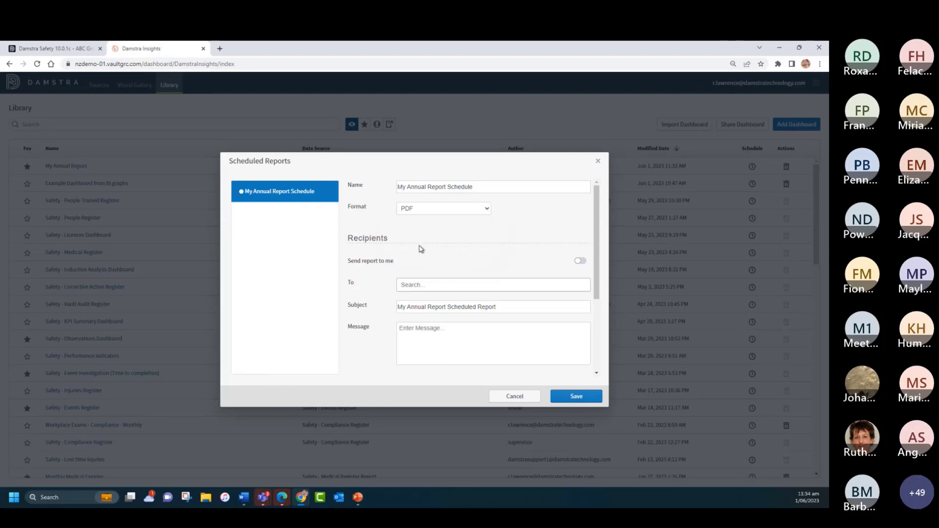
# Step: Add the user who shares the dashboard and a second user as recipients of the scheduled report
pyautogui.scroll(-3, 420, 248)
pyautogui.click(426, 198)
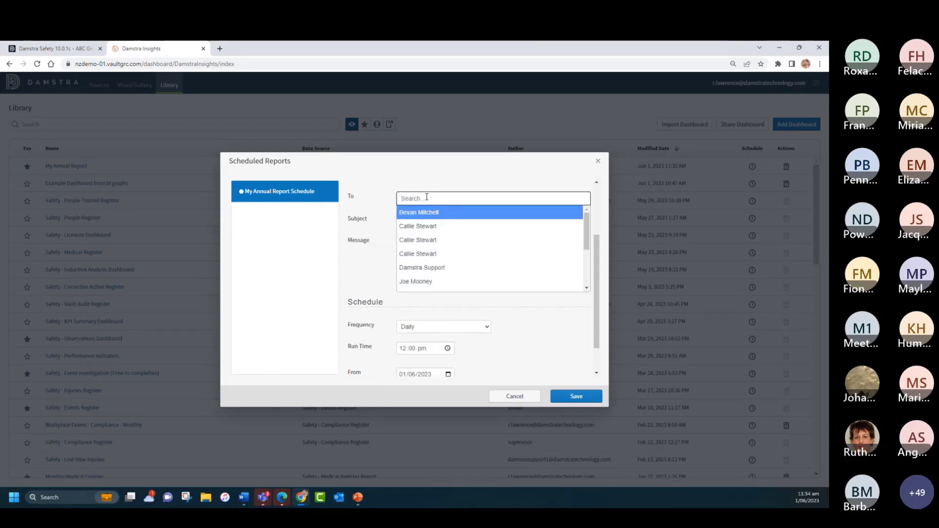
pyautogui.write('tim')
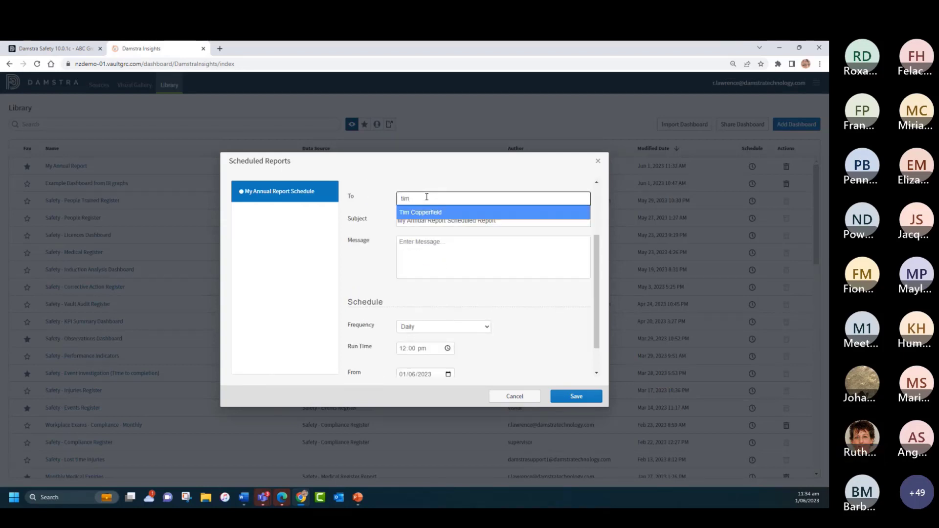
pyautogui.click(430, 213)
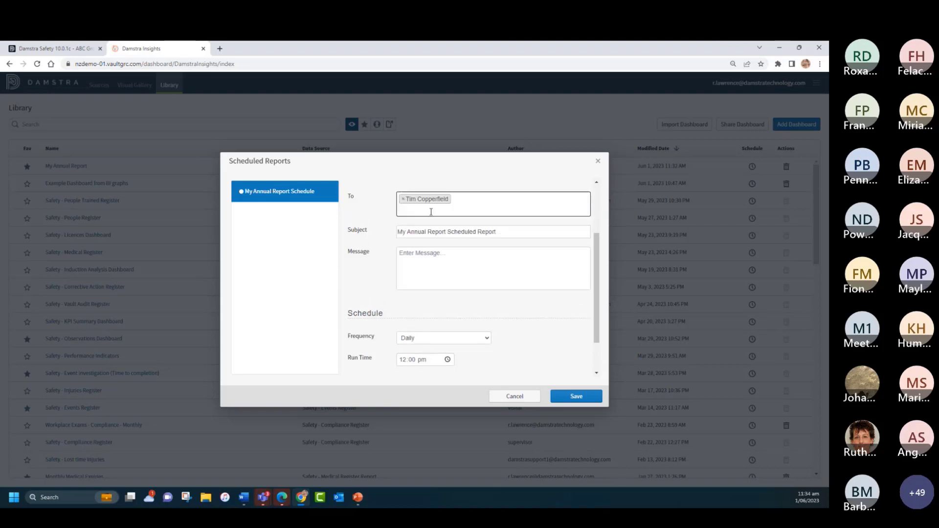
pyautogui.click(458, 206)
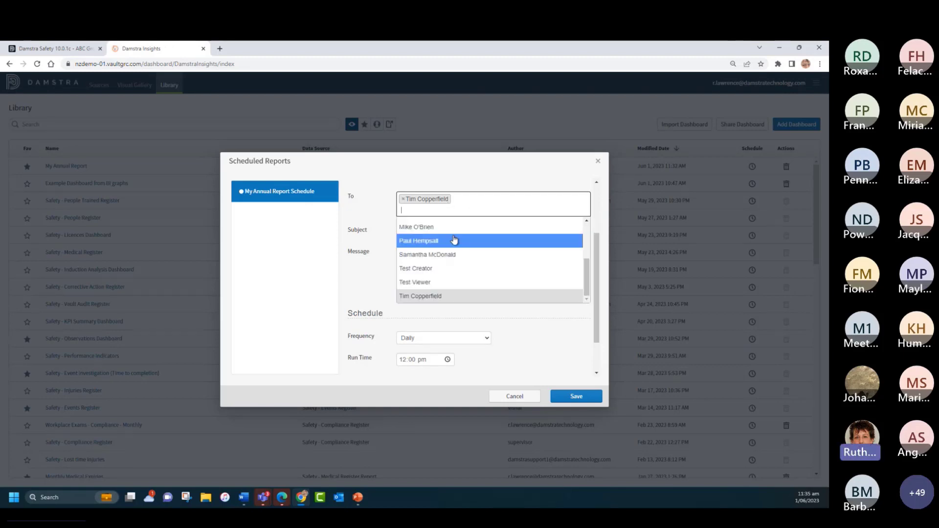
pyautogui.click(453, 254)
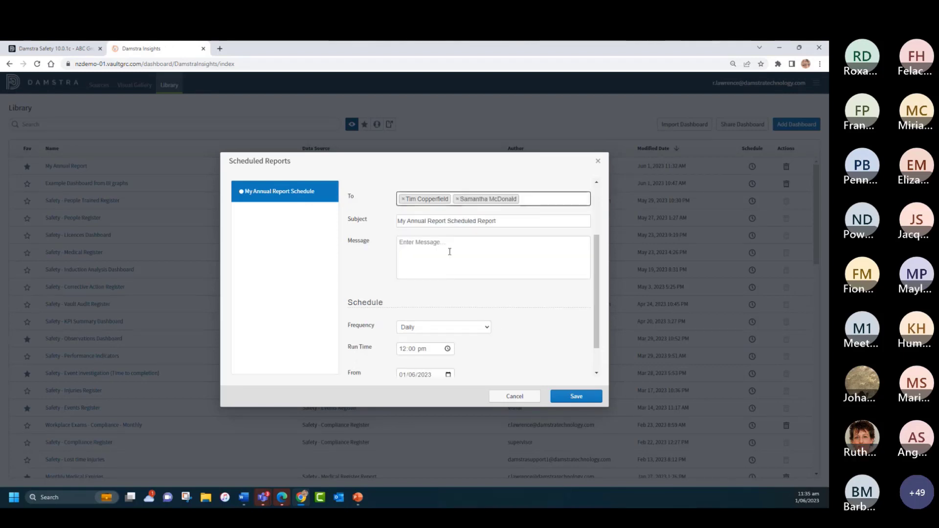
# Step: Set the report schedule's frequency to Monthly, running on day 5 of the month
pyautogui.scroll(-2, 513, 306)
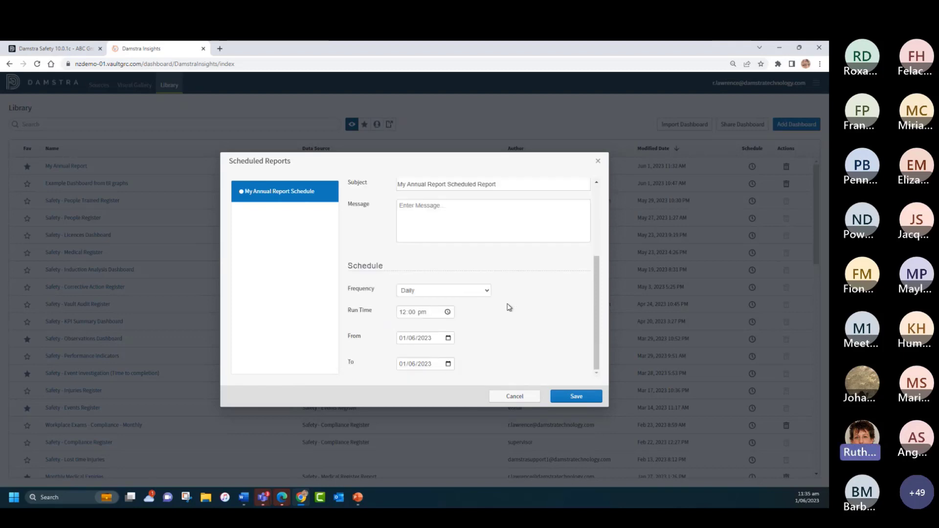
pyautogui.click(428, 292)
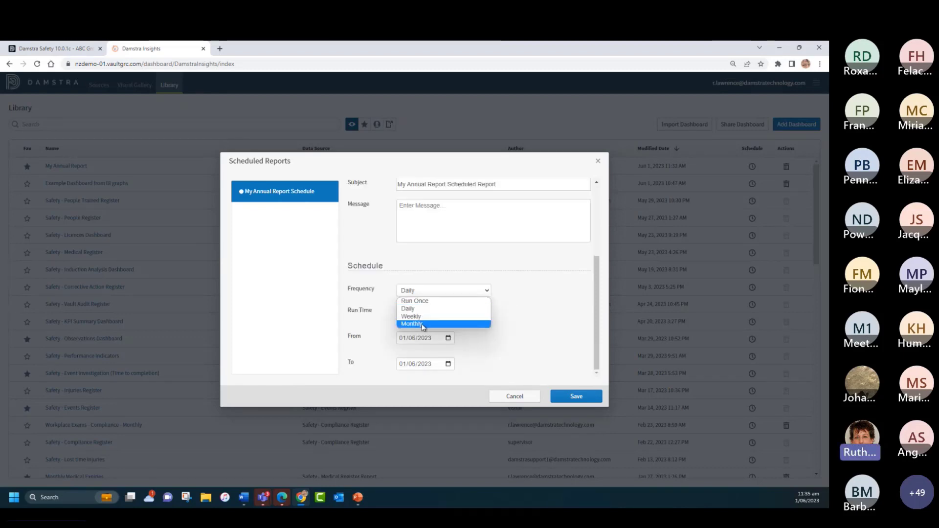
pyautogui.click(422, 324)
pyautogui.click(432, 312)
pyautogui.write('5')
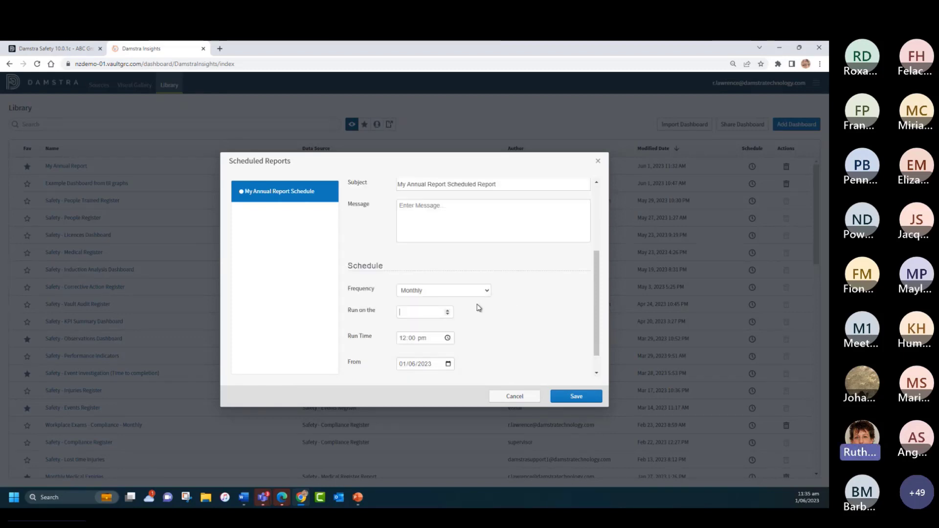
# Step: Set the schedule period from 04/06/2023 to 01/08/2023, save the schedule and close the scheduled reports
pyautogui.scroll(-1, 508, 307)
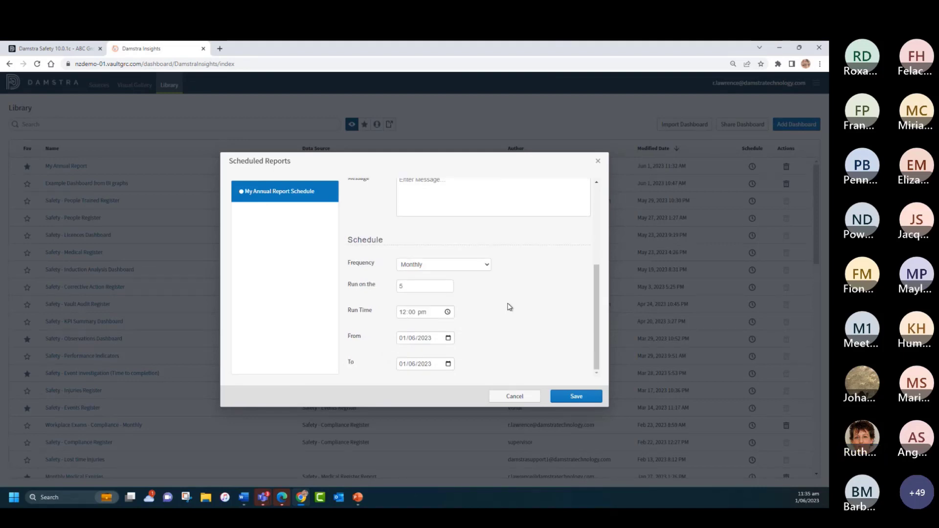
pyautogui.click(448, 338)
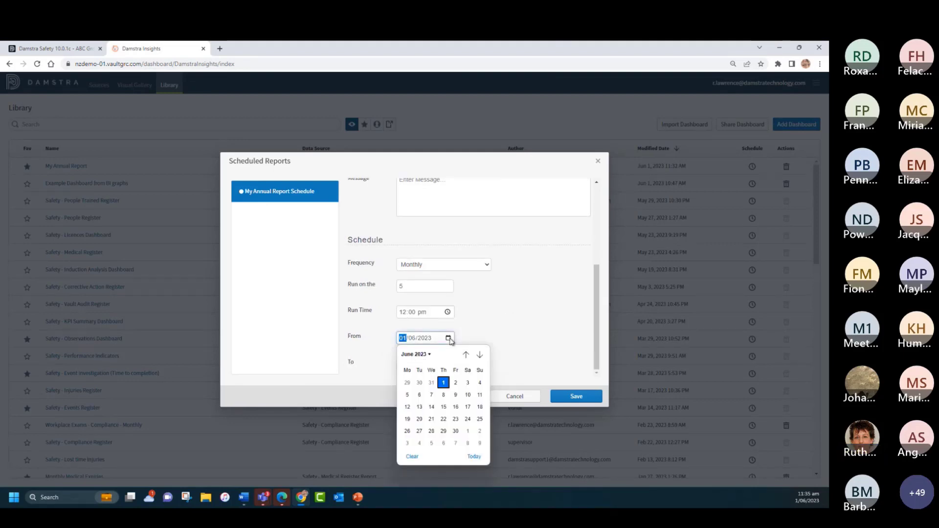
pyautogui.click(479, 383)
pyautogui.click(428, 367)
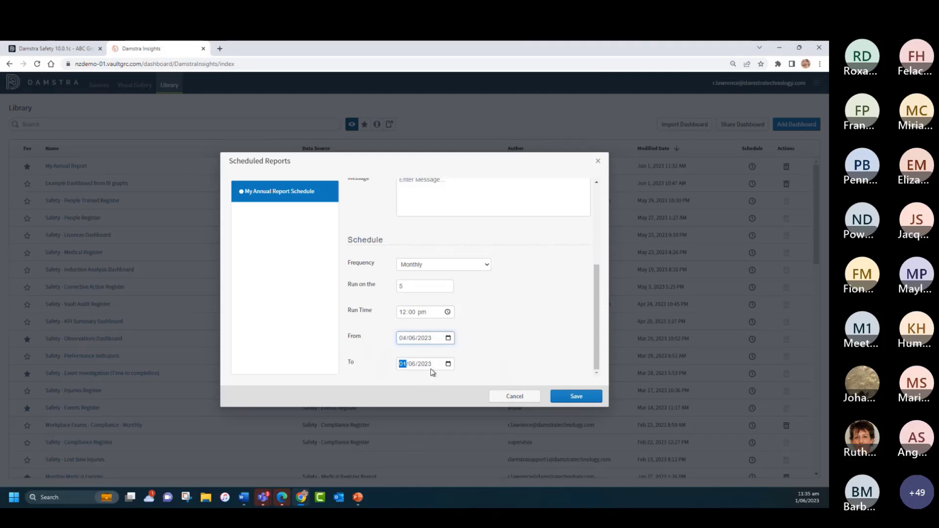
pyautogui.click(412, 364)
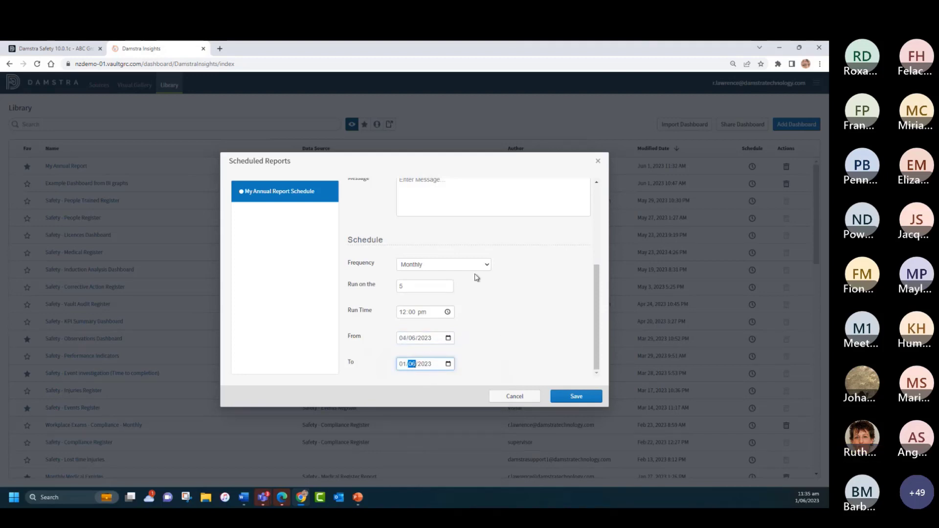
pyautogui.write('08')
pyautogui.click(579, 395)
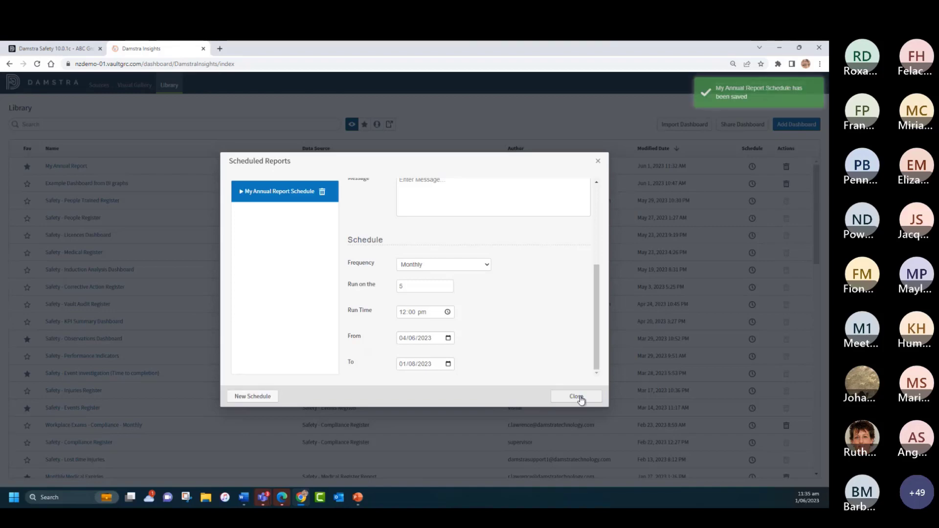
pyautogui.click(598, 163)
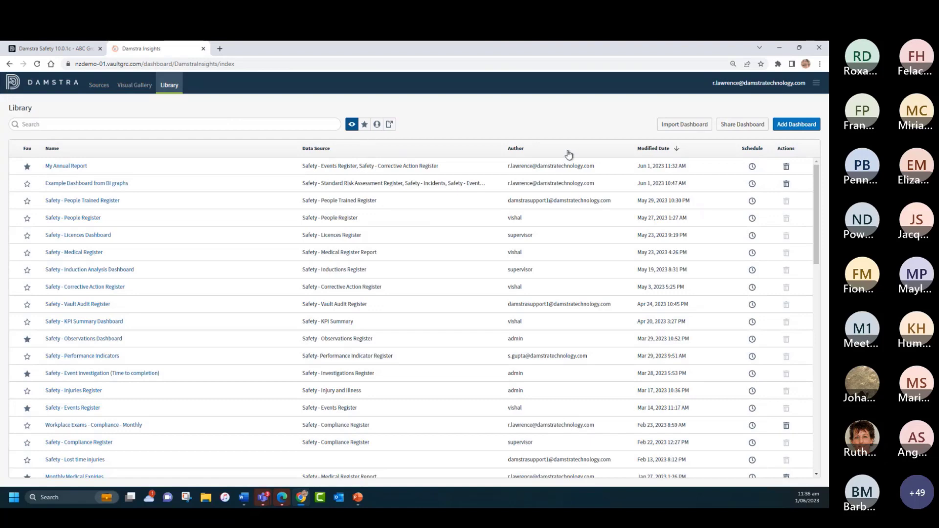
# Step: Add the user listed directly above Test Creator to the sharing settings of the My Annual Report dashboard
pyautogui.click(736, 126)
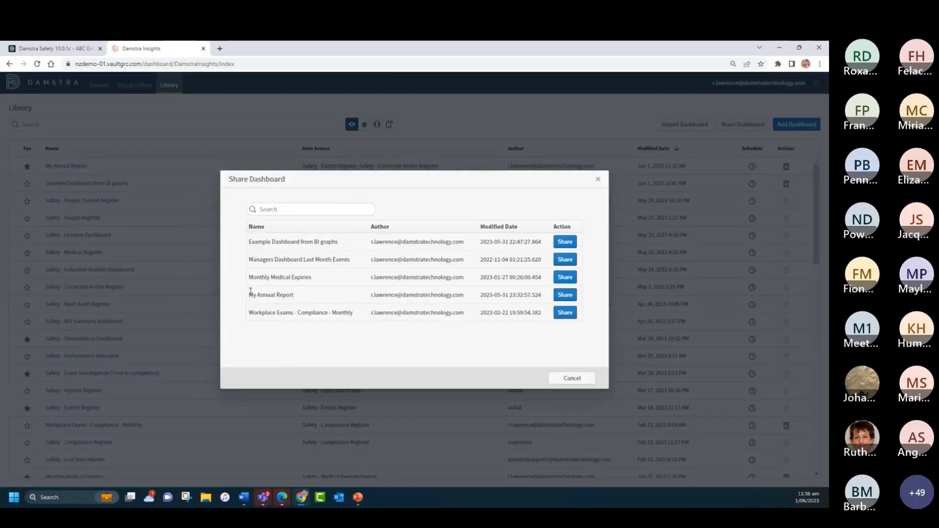
pyautogui.click(565, 296)
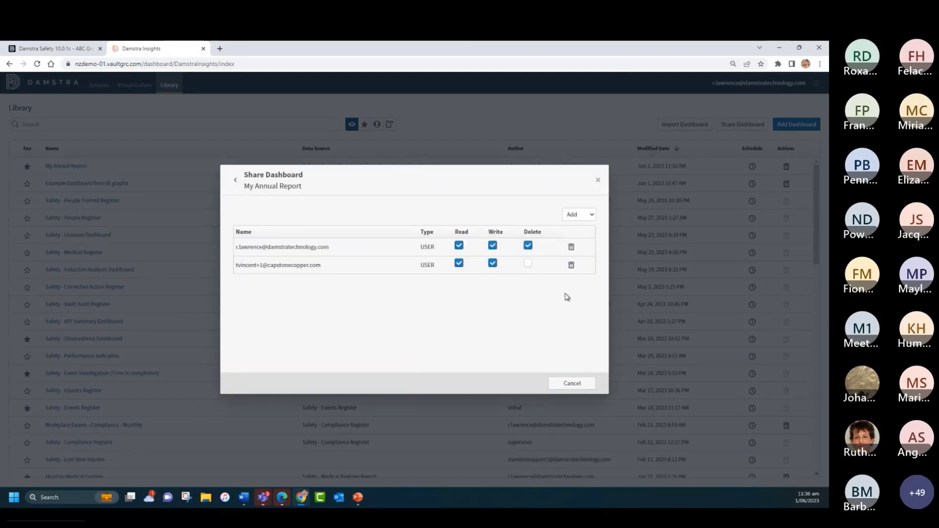
pyautogui.click(576, 215)
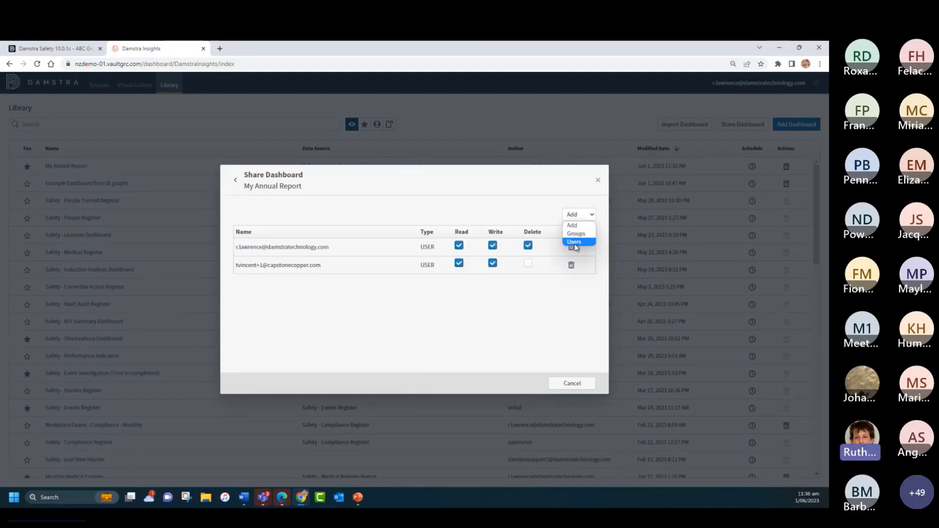
pyautogui.click(573, 242)
pyautogui.scroll(-2, 337, 299)
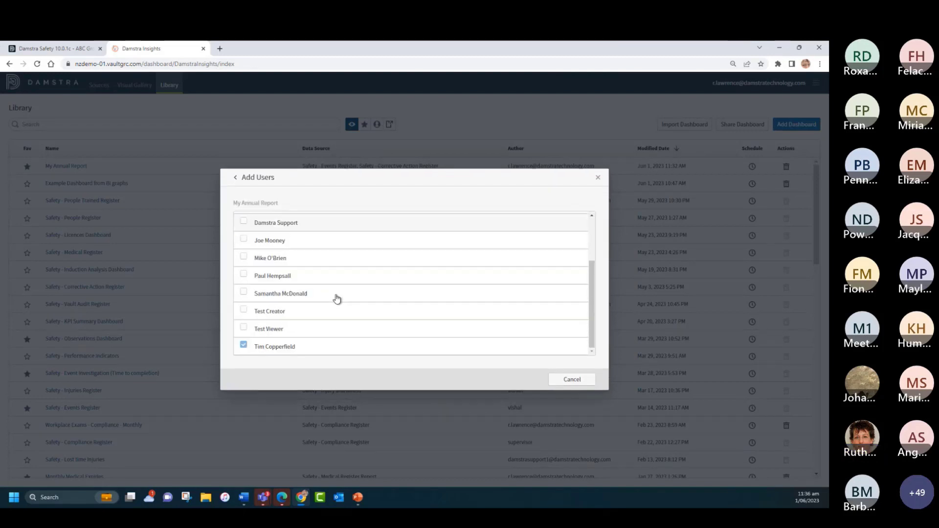
pyautogui.click(273, 295)
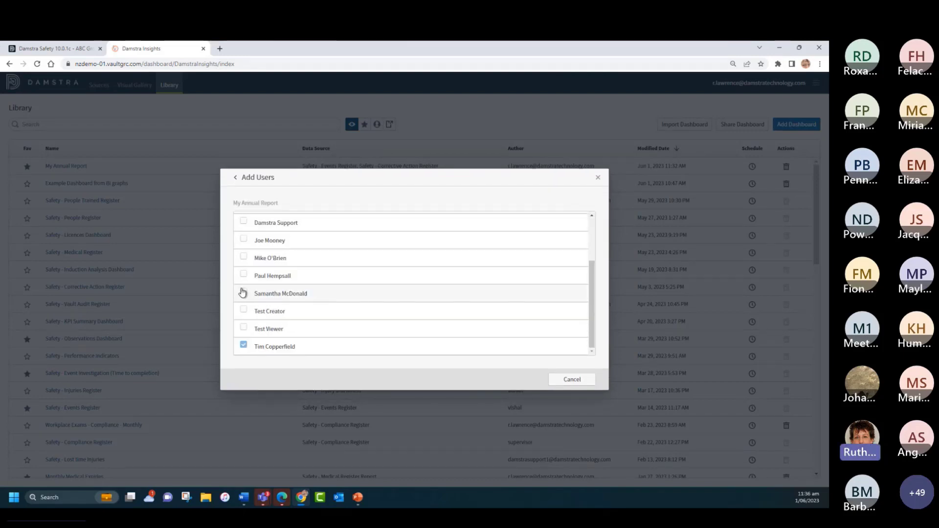
pyautogui.click(562, 380)
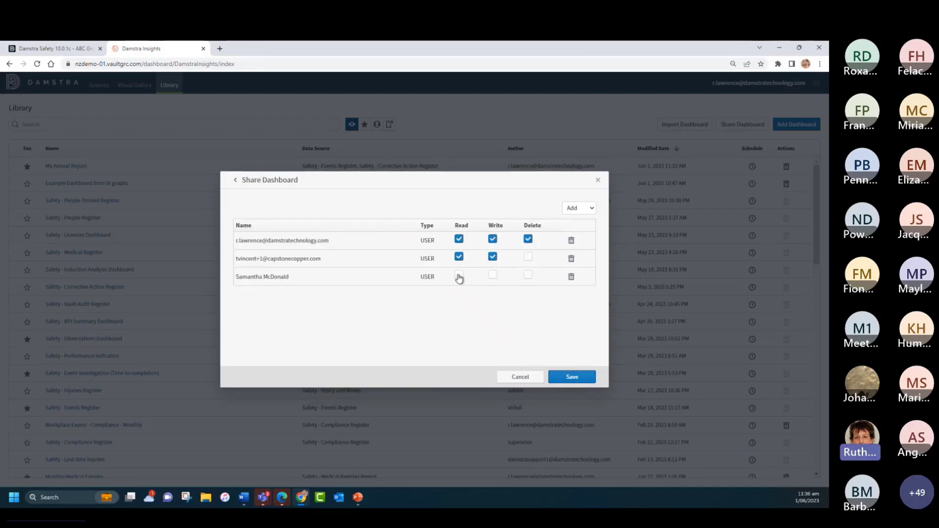
# Step: Grant the newly added user Read permission only and save the dashboard sharing
pyautogui.click(458, 275)
pyautogui.click(571, 377)
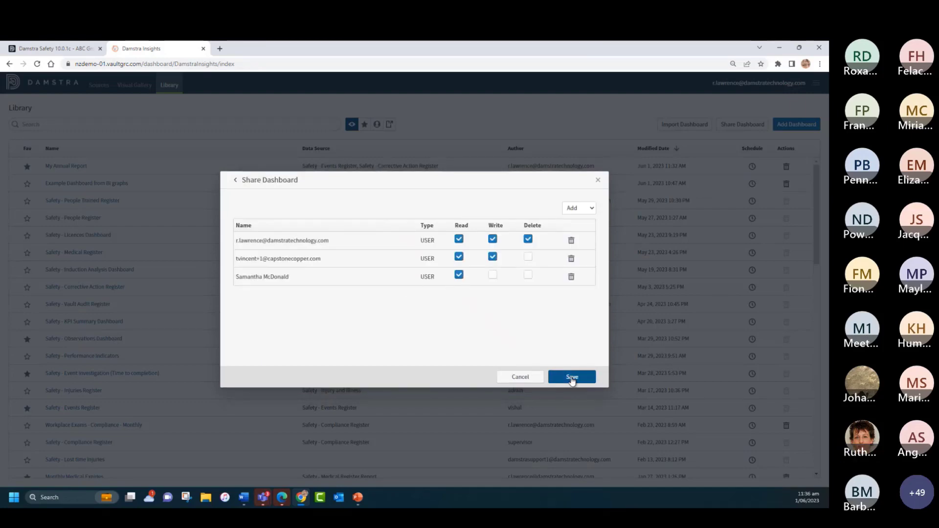
pyautogui.press('Return')
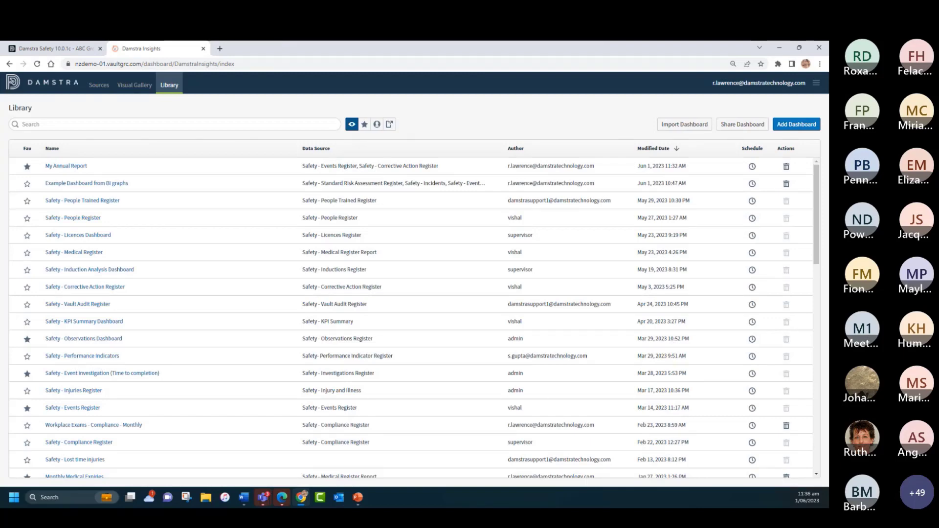
# Step: Search the shareable visuals in the Visual Gallery for "haza" and open the sharing settings of Hazard / Risk Category
pyautogui.click(129, 86)
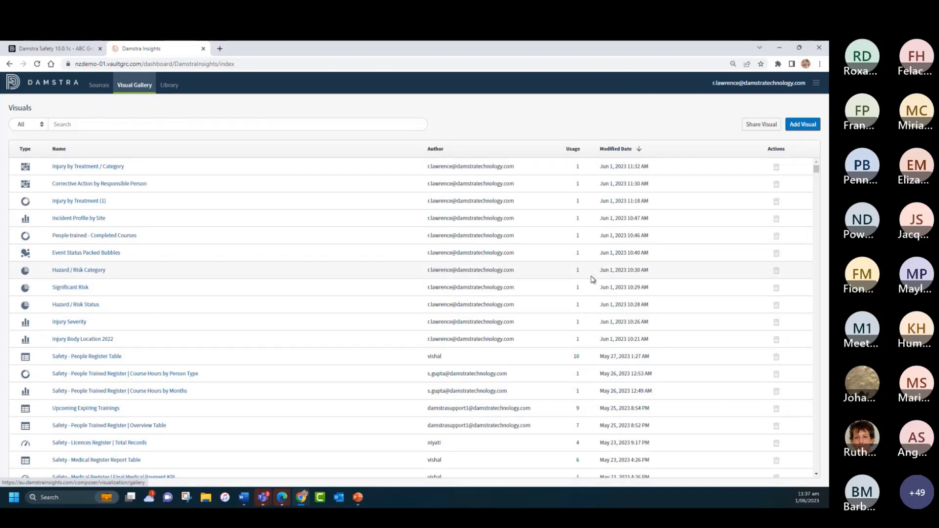
pyautogui.click(752, 124)
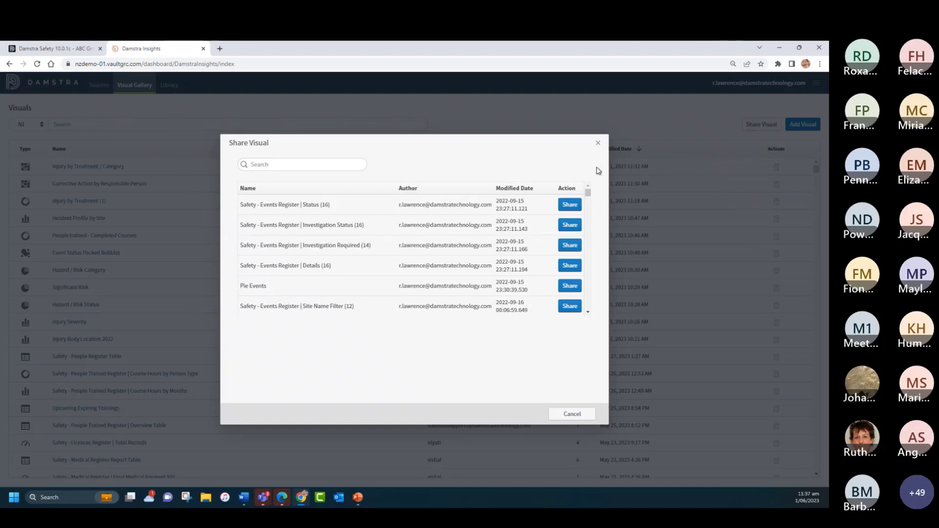
pyautogui.moveTo(588, 192); pyautogui.dragTo(589, 207)
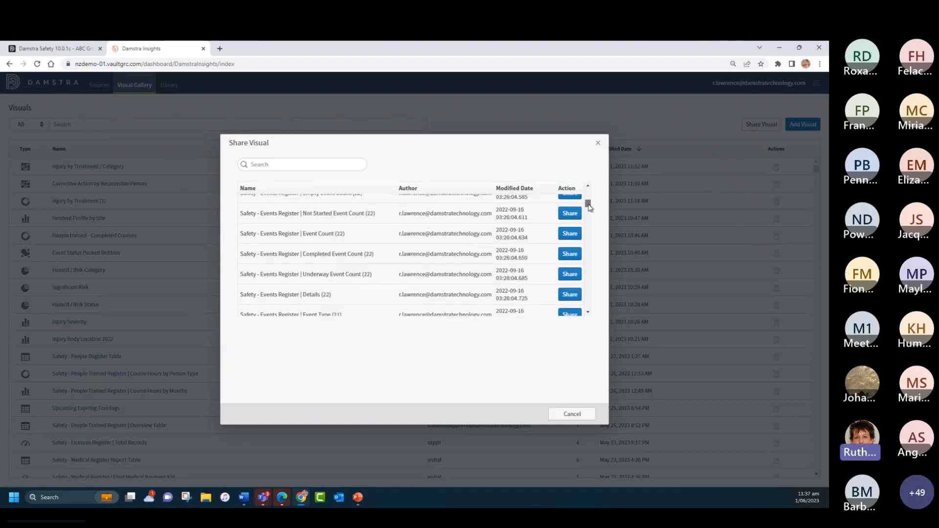
pyautogui.click(267, 158)
pyautogui.write('hazar')
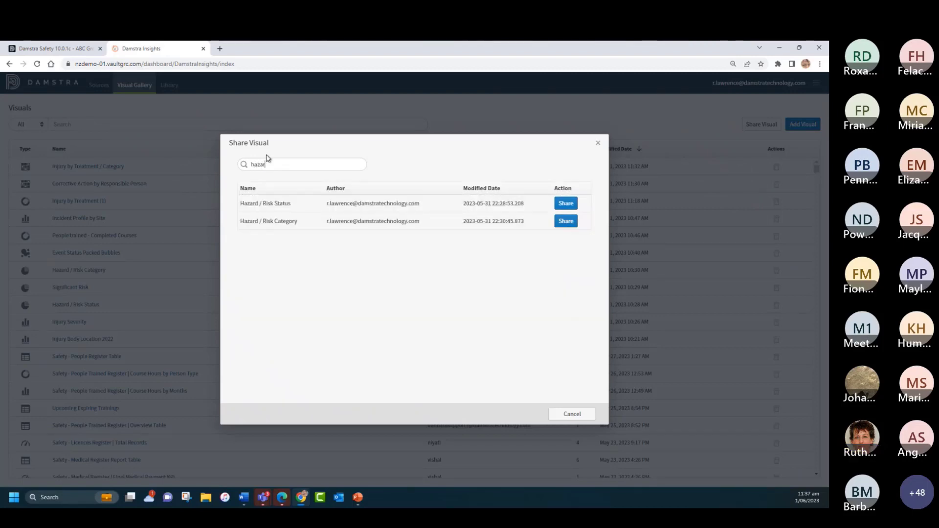
pyautogui.click(566, 221)
# Step: Share the Hazard / Risk Category visual with the user listed below Damstra Support, granting Read and Write permissions, and save
pyautogui.click(577, 178)
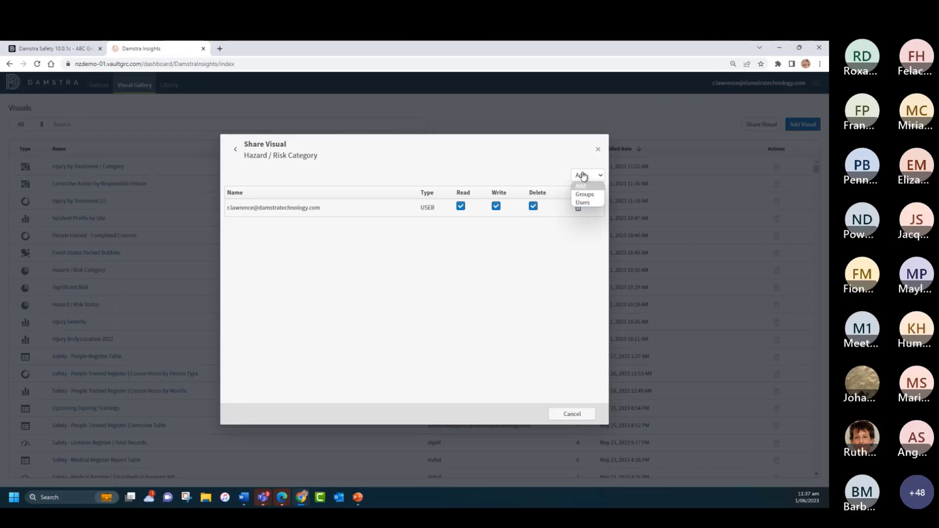
pyautogui.click(578, 205)
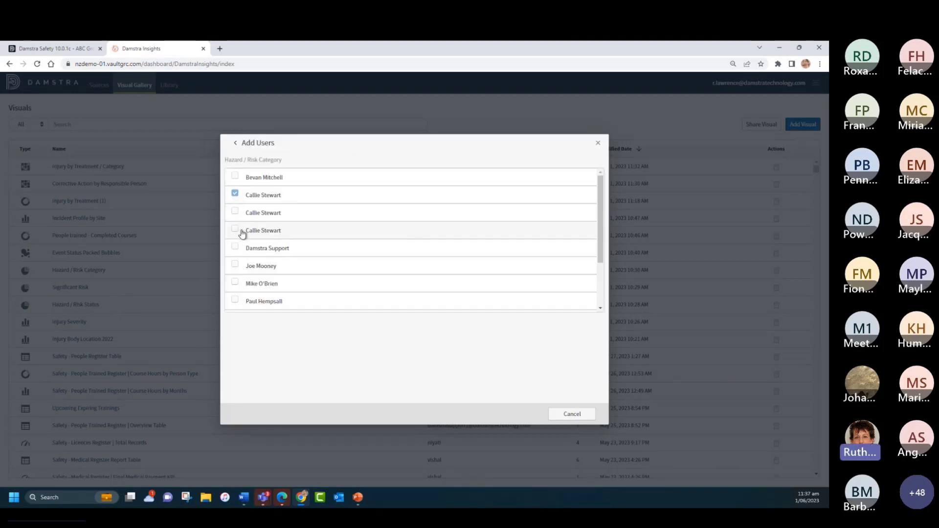
pyautogui.click(235, 265)
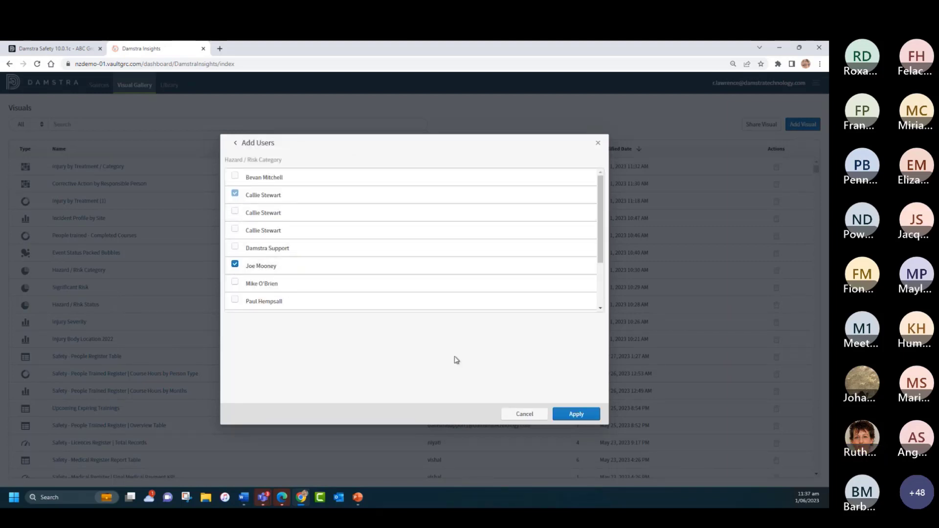
pyautogui.click(572, 413)
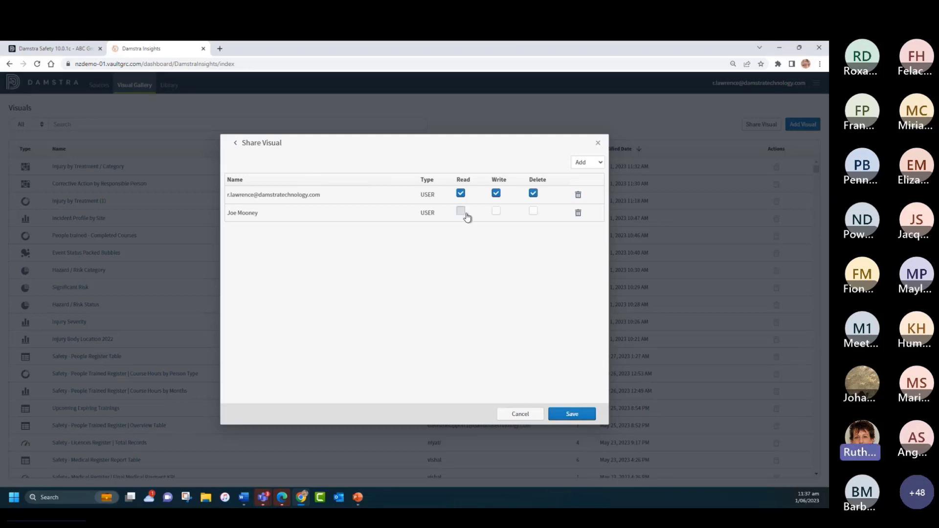
pyautogui.click(462, 212)
pyautogui.click(495, 212)
pyautogui.click(567, 414)
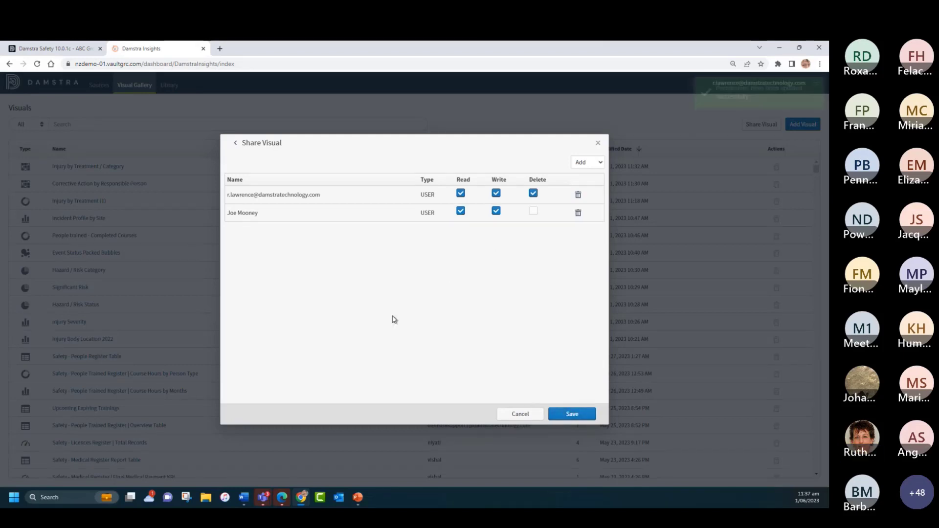
pyautogui.click(597, 145)
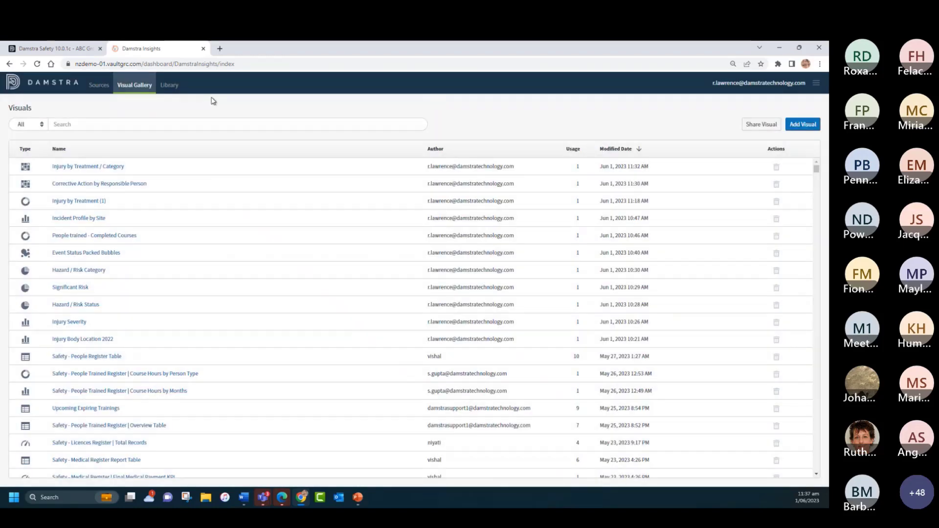
# Step: Open the Safety - Events Register dashboard from the Library and view the export option for its Events Register table
pyautogui.click(179, 87)
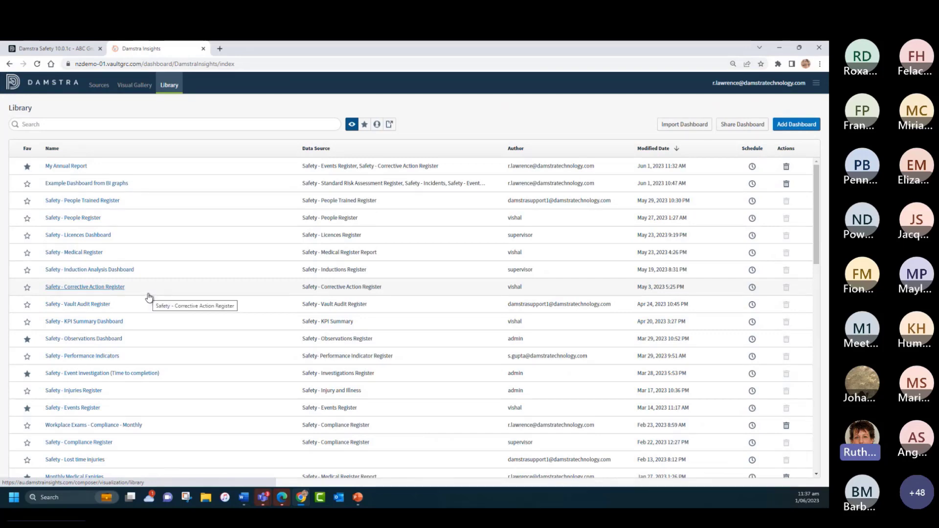
pyautogui.click(84, 409)
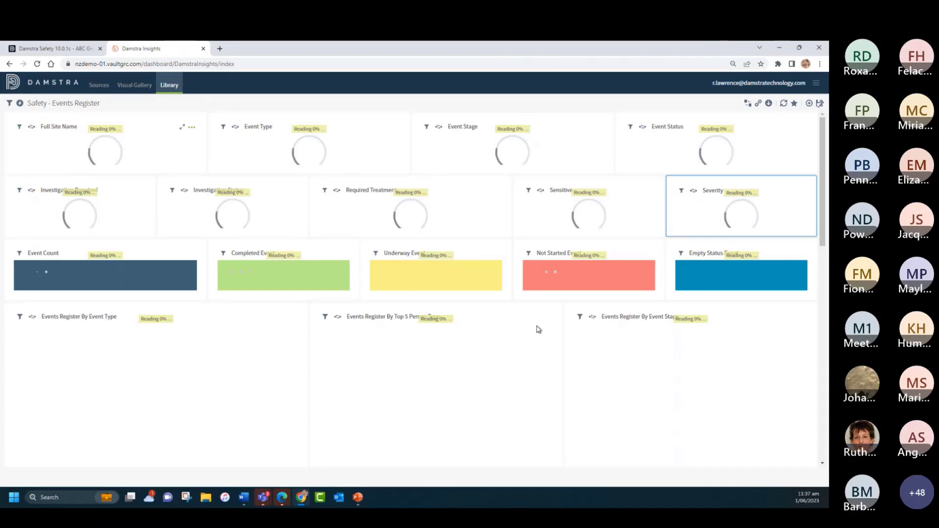
pyautogui.scroll(-6, 503, 359)
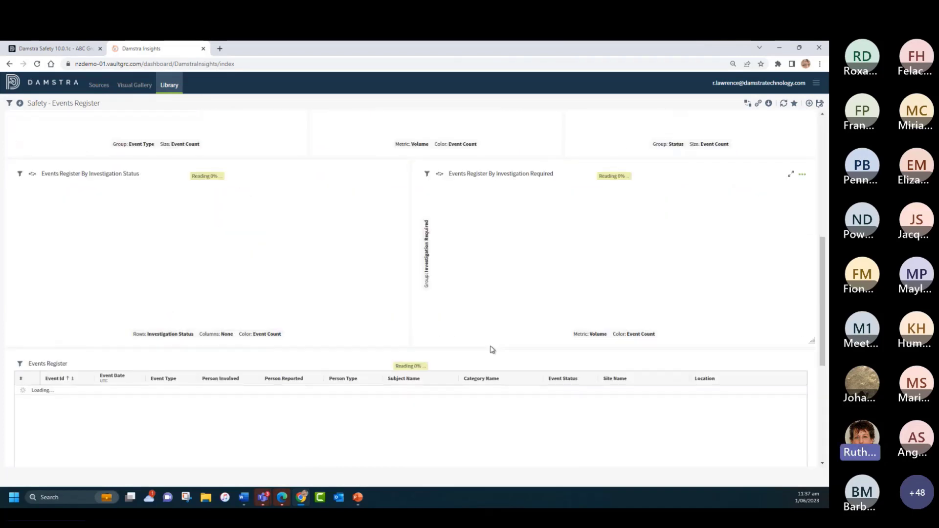
pyautogui.scroll(-5, 492, 349)
pyautogui.scroll(10, 125, 233)
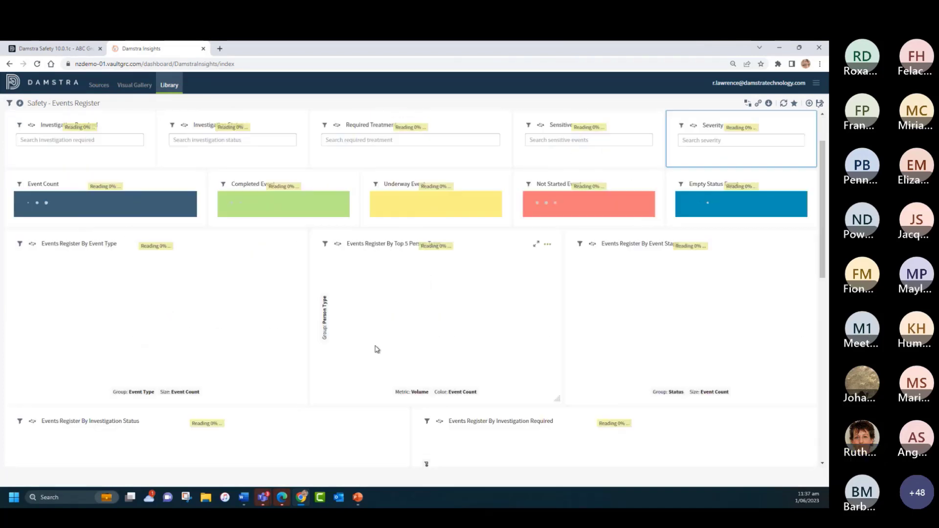
pyautogui.scroll(-10, 372, 350)
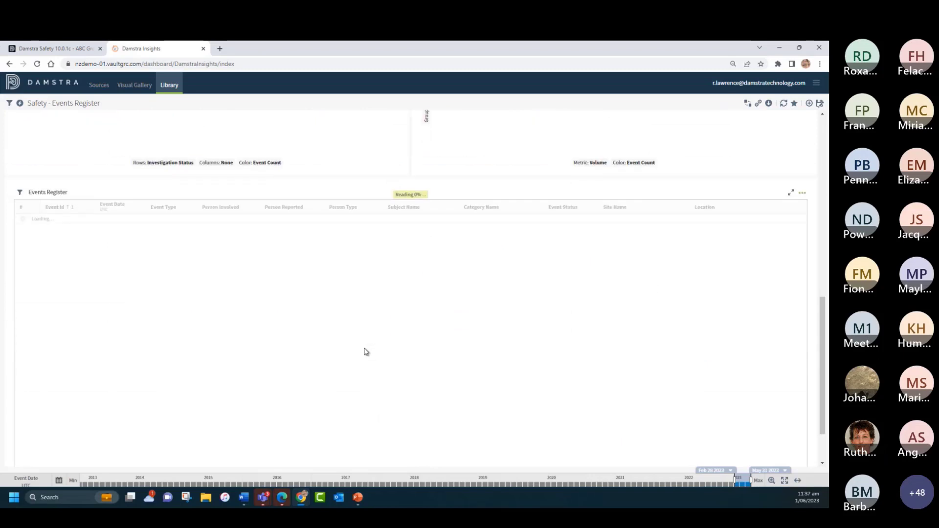
pyautogui.scroll(-2, 366, 352)
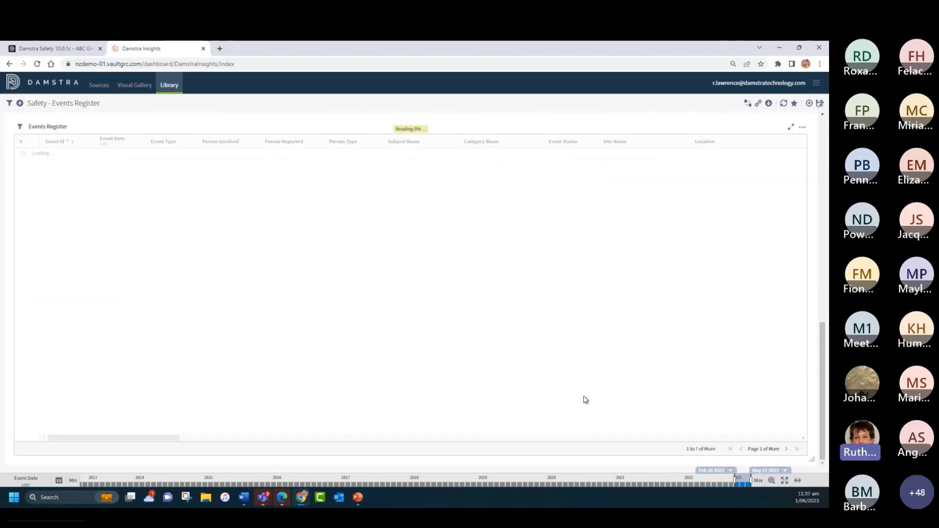
pyautogui.click(803, 128)
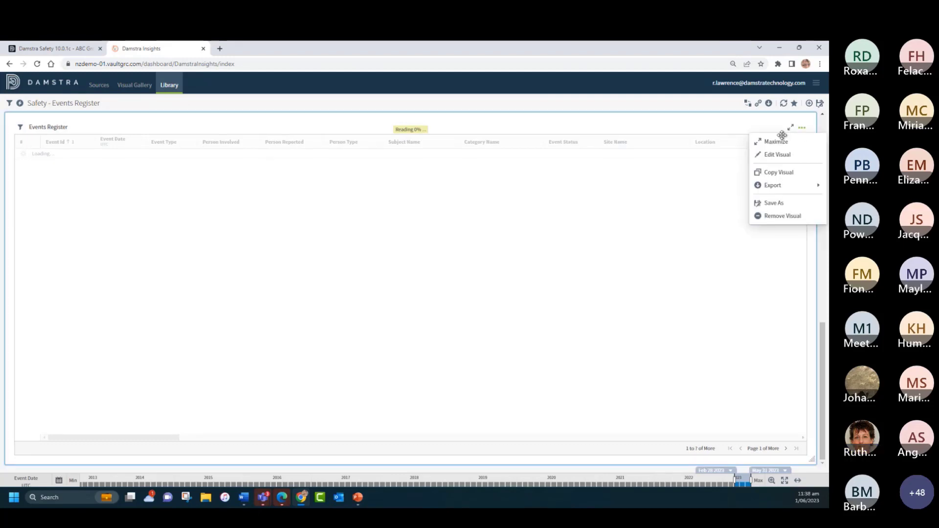
pyautogui.moveTo(772, 187)
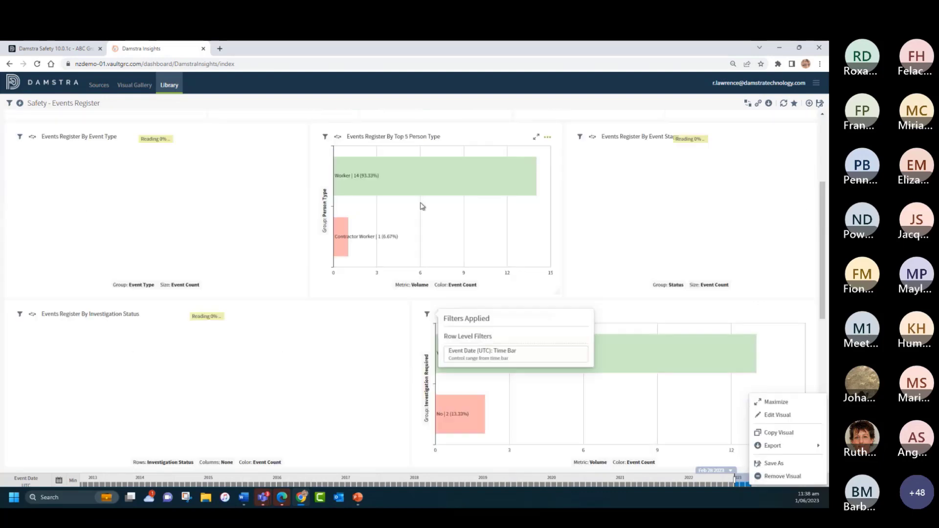
# Step: View the export option for the Events Register By Event Type chart, review the Safety - Events Register dashboard, and return to the Library
pyautogui.click(293, 247)
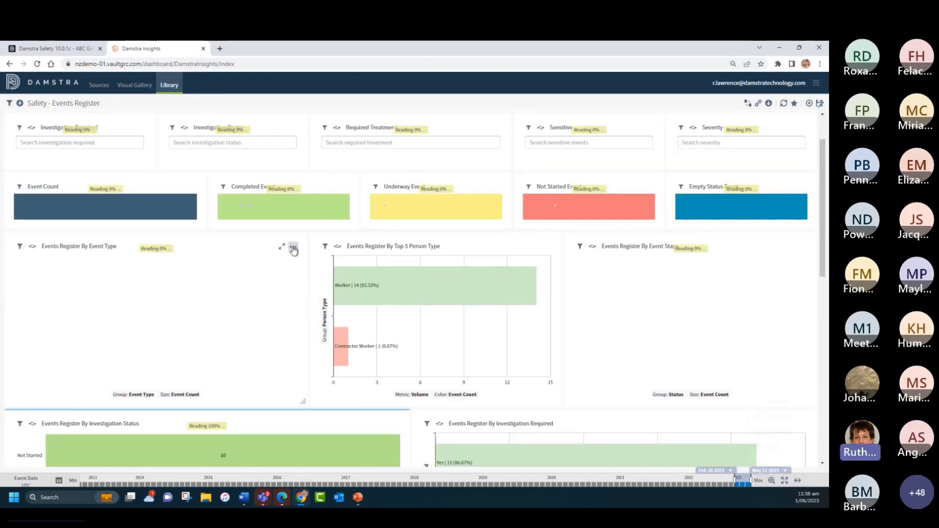
pyautogui.moveTo(325, 306)
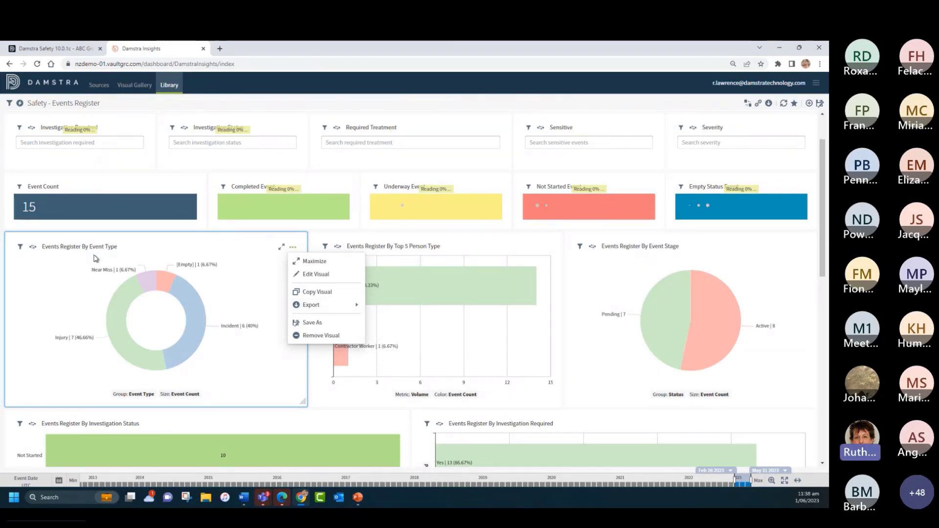
pyautogui.scroll(-8, 212, 382)
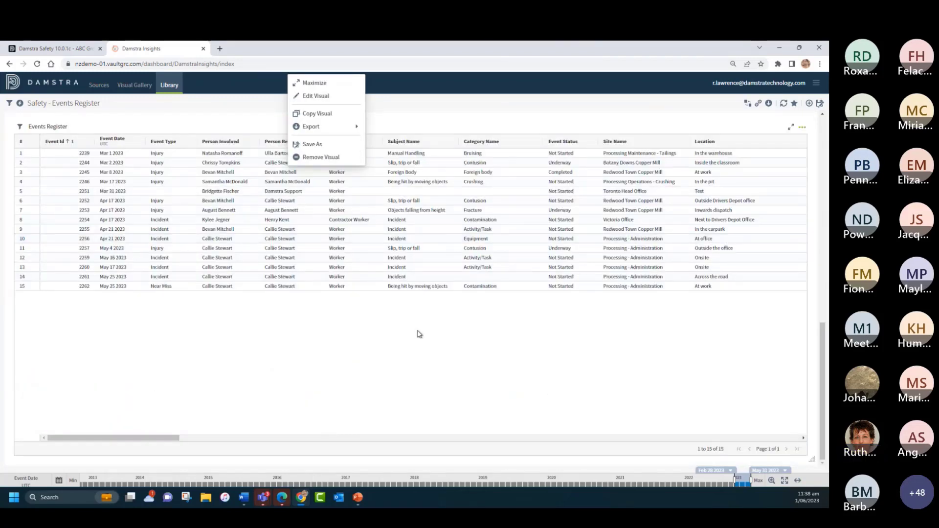
pyautogui.scroll(5, 310, 244)
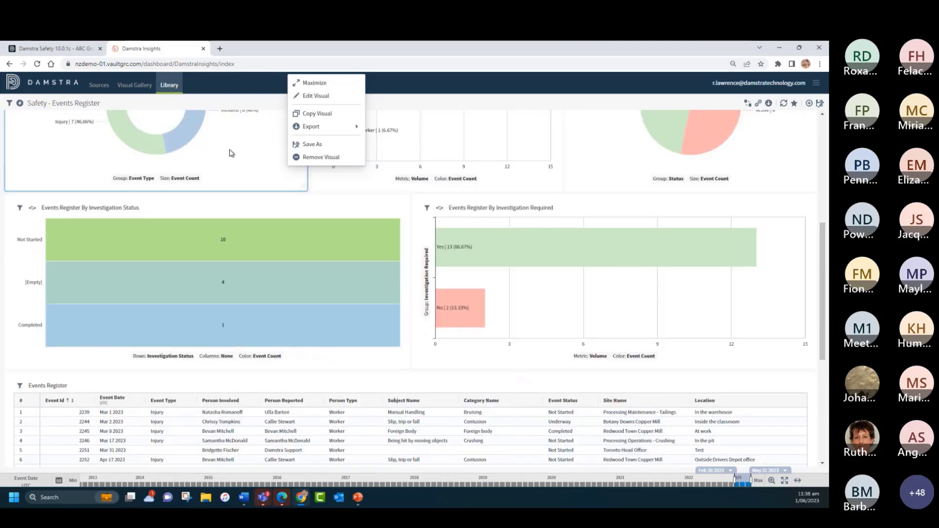
pyautogui.click(171, 87)
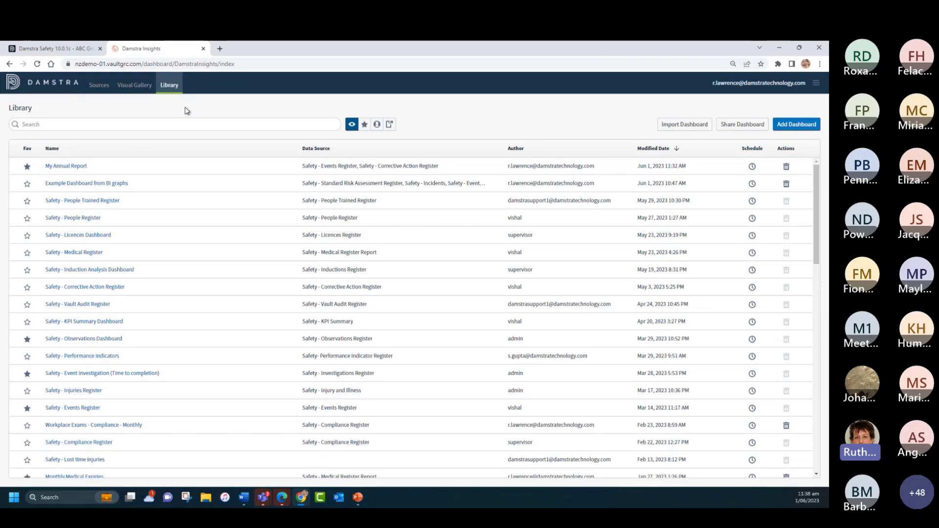
# Step: Switch to the Damstra Insights PowerPoint slide show and go through its slides of example report visuals
pyautogui.click(357, 499)
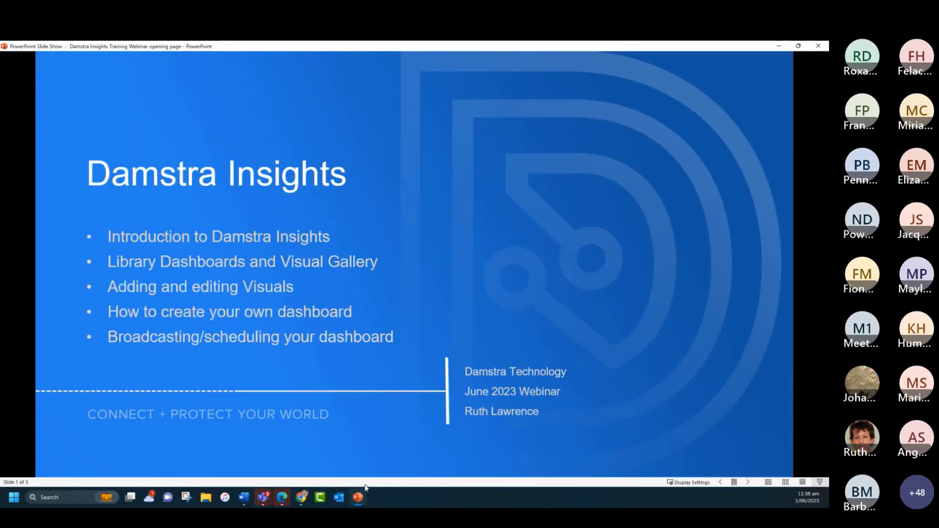
pyautogui.click(669, 292)
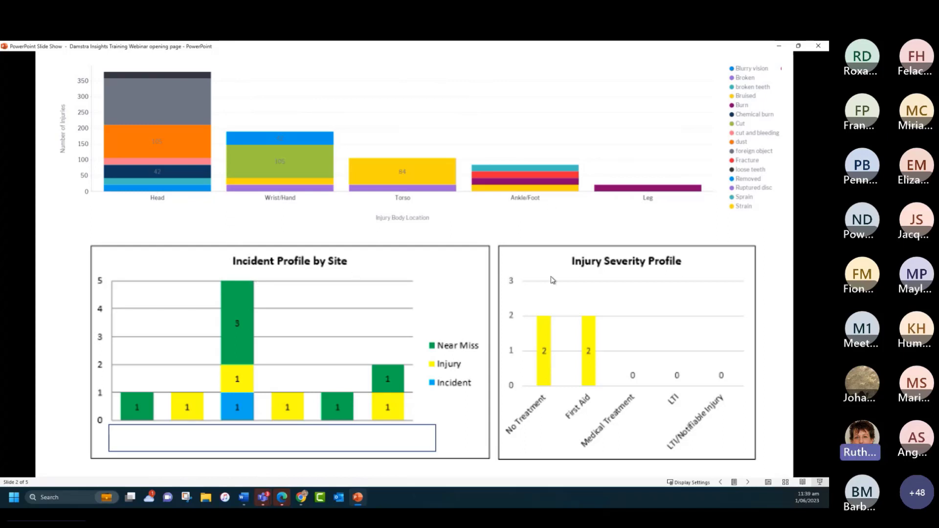
pyautogui.click(782, 313)
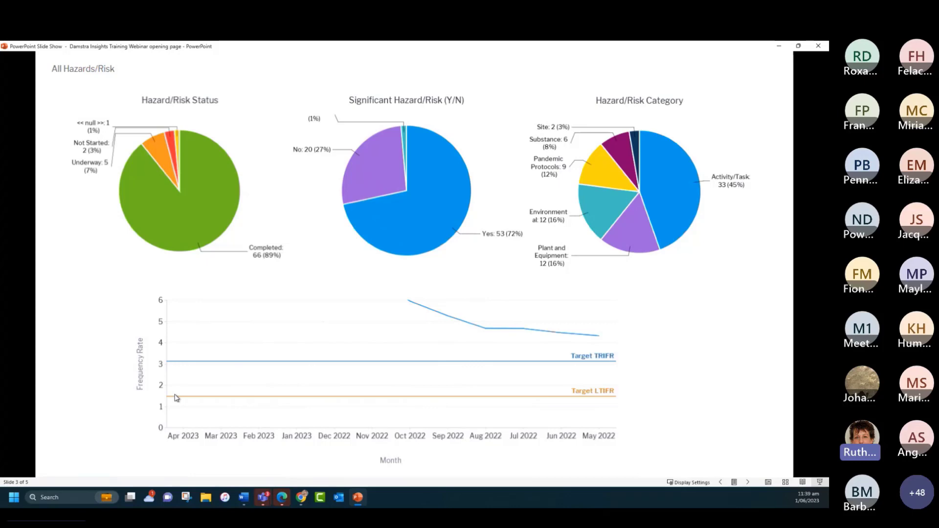
pyautogui.click(667, 344)
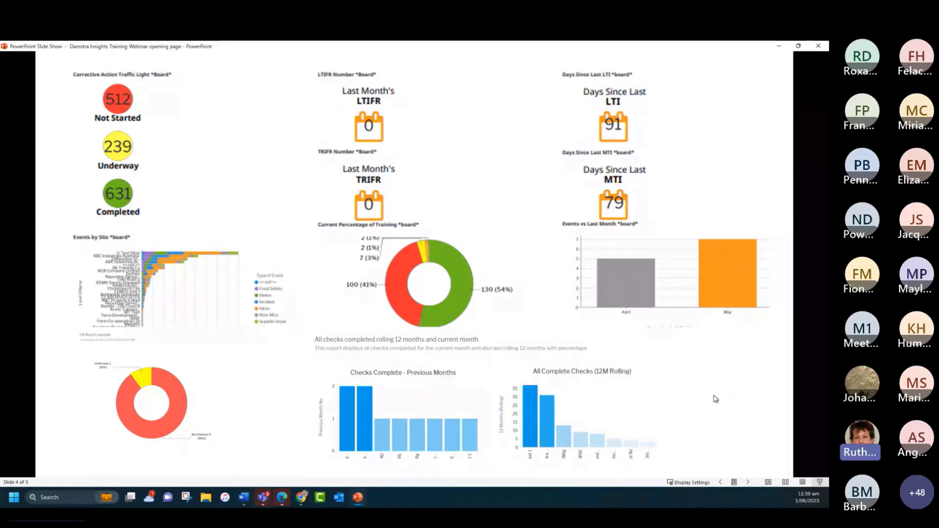
pyautogui.click(713, 397)
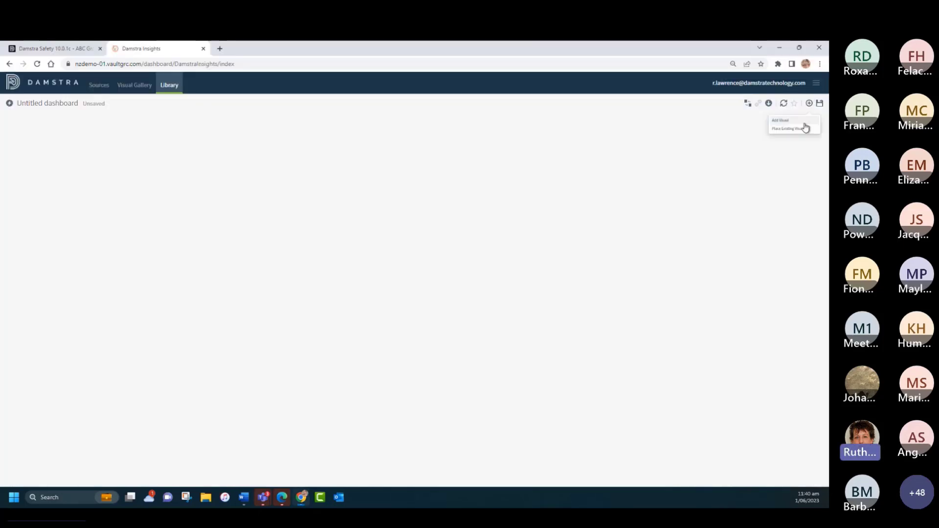
# Step: Place the existing Safety - Injuries Register | Event Details visual, searching "injuries reg", on the untitled dashboard and shrink it to about half the width
pyautogui.click(765, 139)
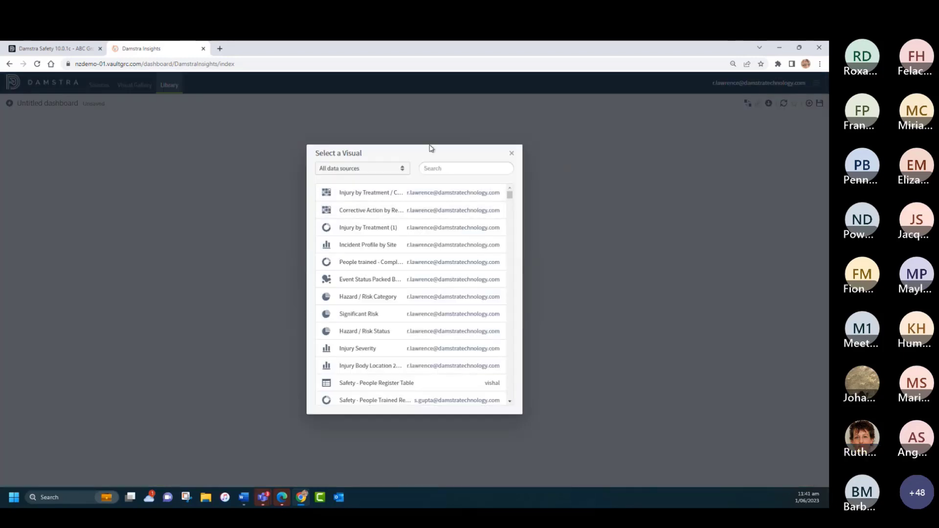
pyautogui.write('injuries')
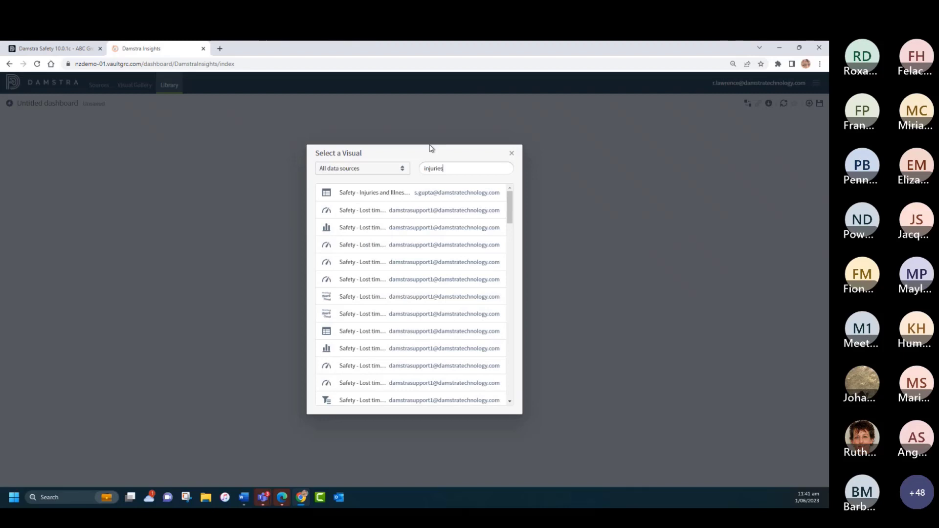
pyautogui.write(' reg')
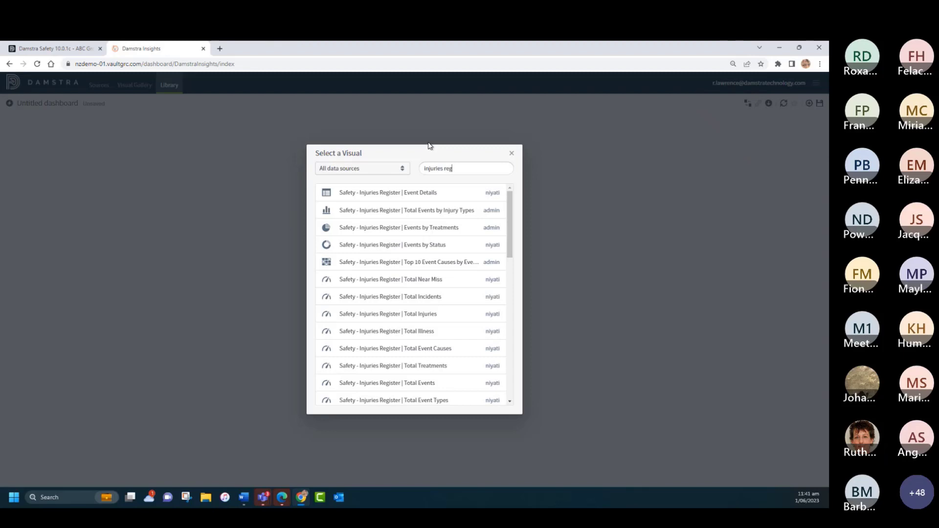
pyautogui.click(406, 195)
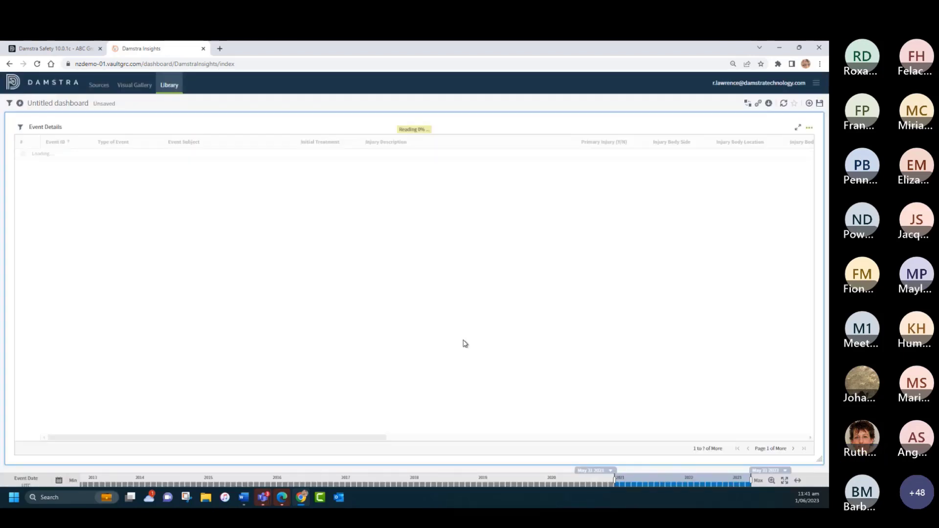
pyautogui.moveTo(818, 461); pyautogui.dragTo(405, 371)
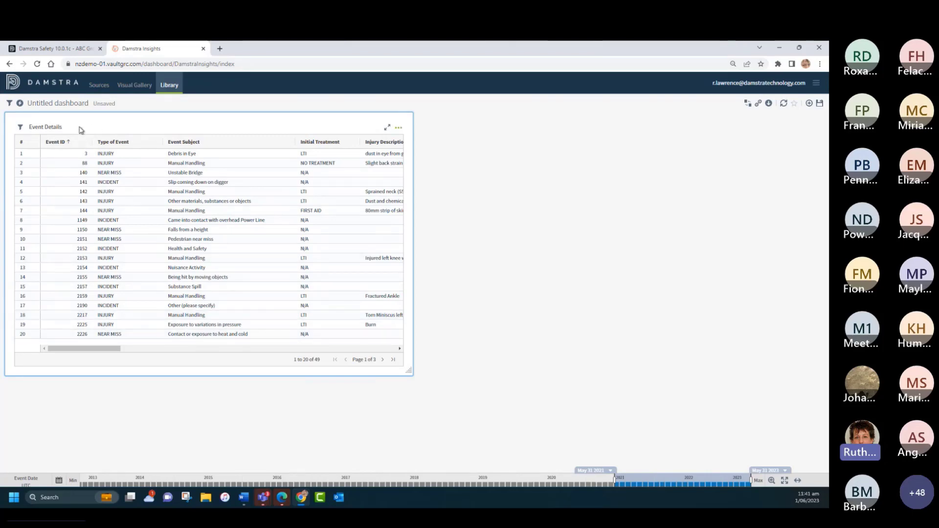
# Step: Add a row filter to the Event Details table so that Type of Event includes only INJURY, and apply it
pyautogui.click(21, 128)
pyautogui.click(21, 128)
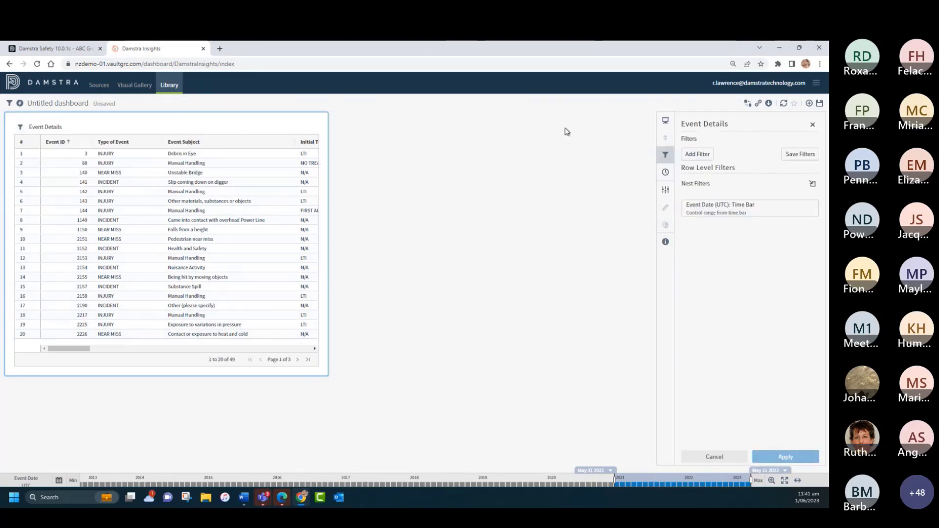
pyautogui.click(700, 154)
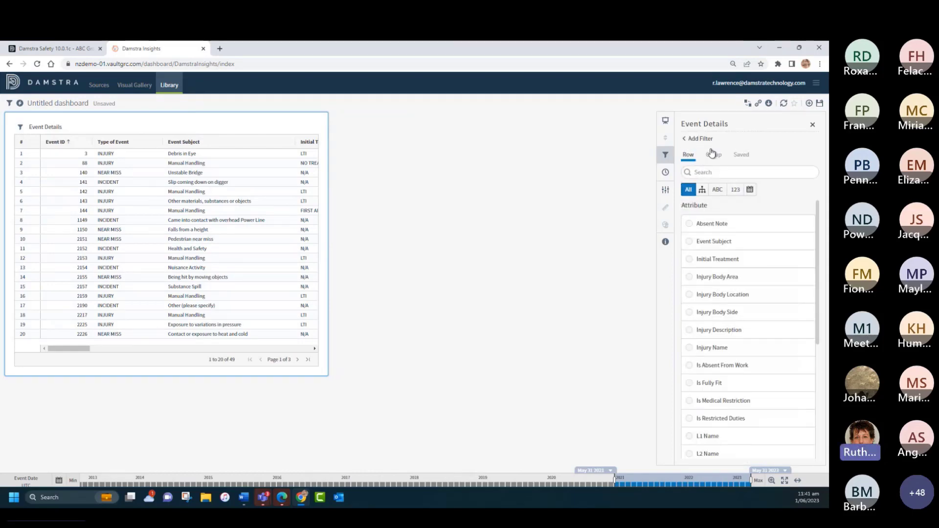
pyautogui.scroll(-3, 775, 355)
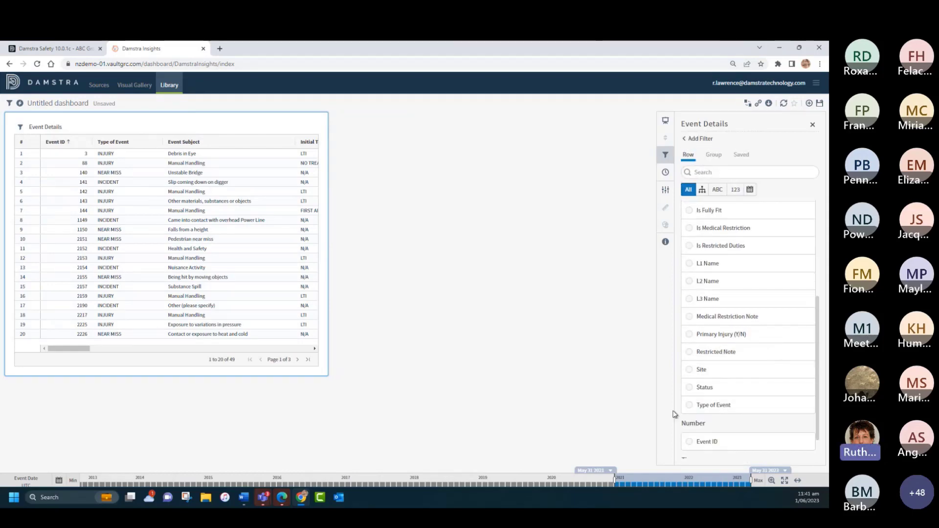
pyautogui.click(692, 408)
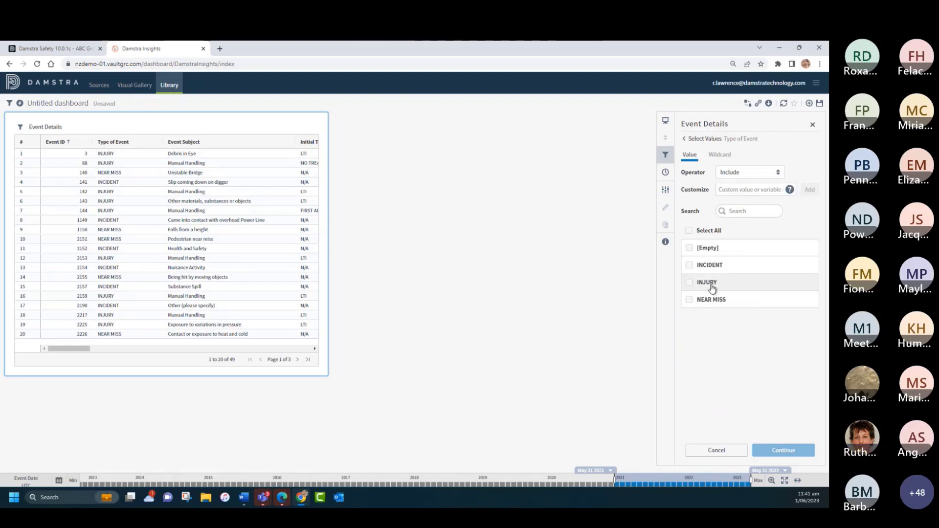
pyautogui.click(689, 283)
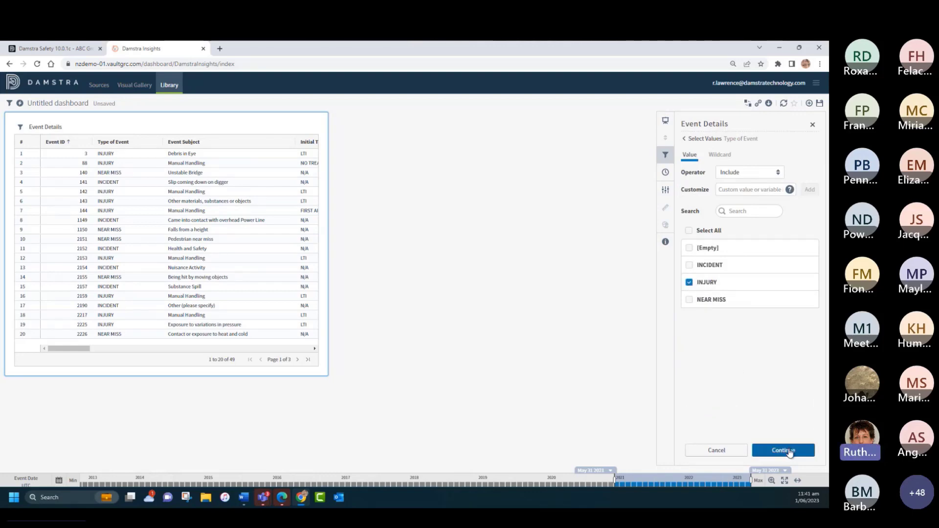
pyautogui.click(788, 449)
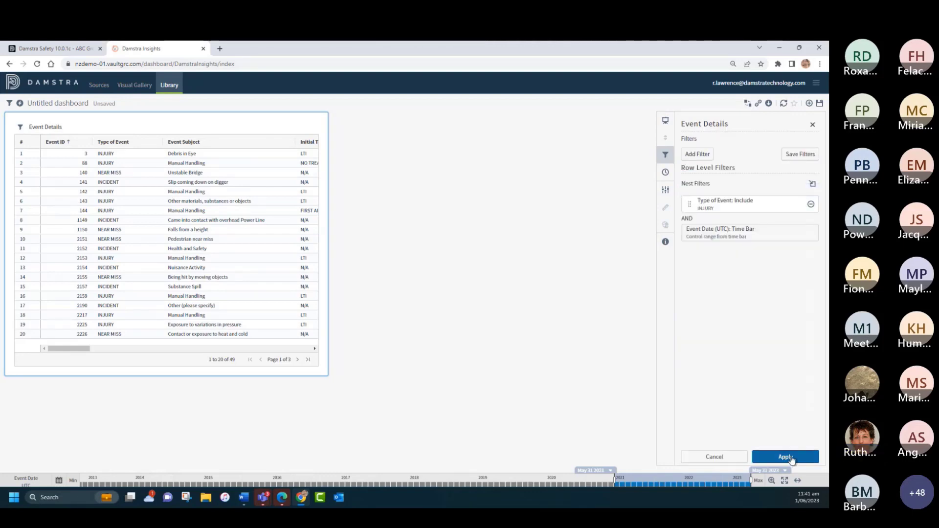
pyautogui.click(791, 459)
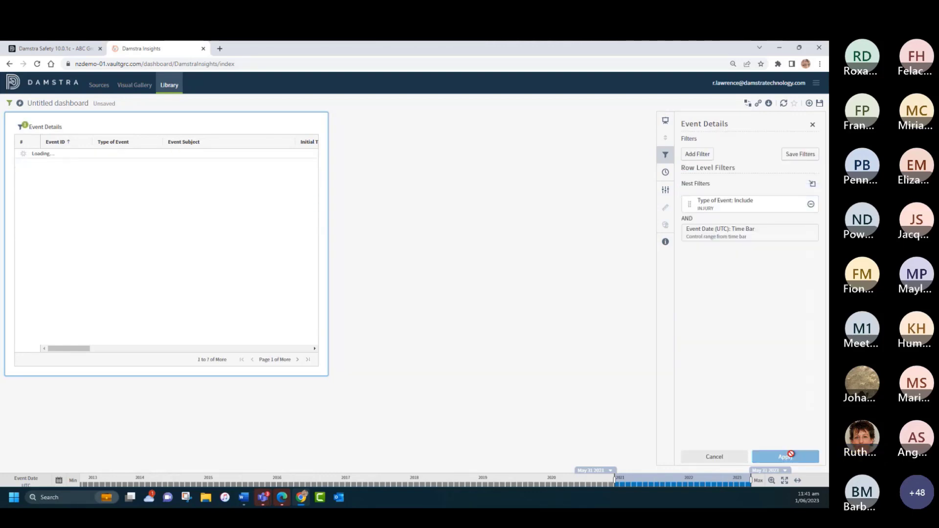
pyautogui.click(811, 126)
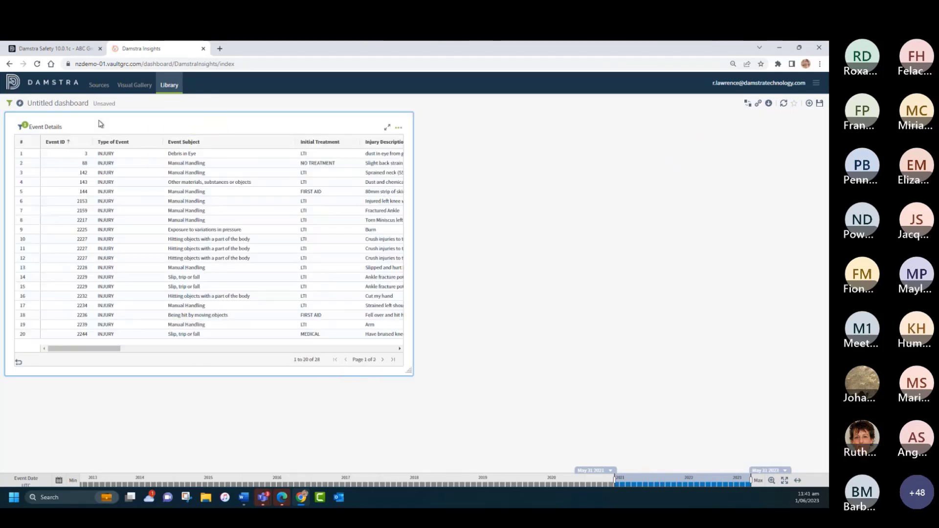
# Step: Add the Event Date column to the Event Details table in its table settings and apply the change
pyautogui.moveTo(85, 351); pyautogui.dragTo(213, 367)
pyautogui.moveTo(228, 371); pyautogui.dragTo(50, 369)
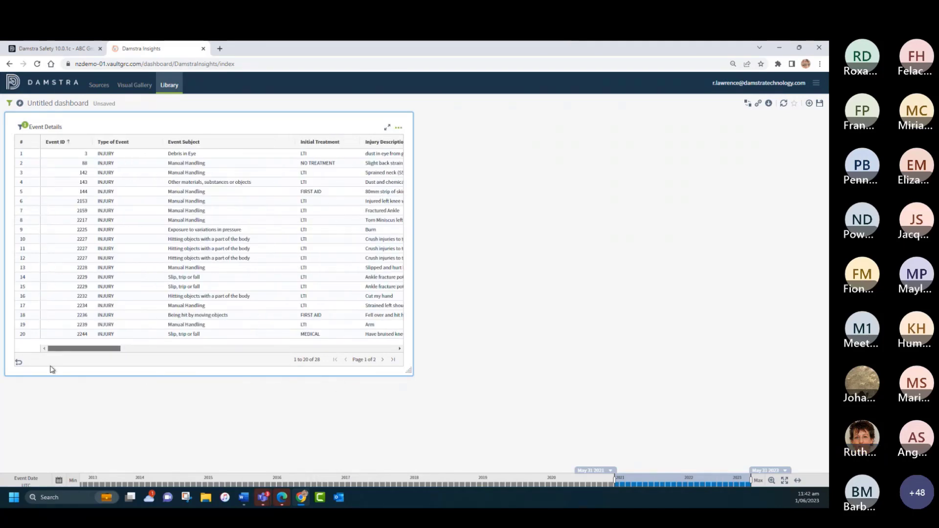
pyautogui.click(398, 129)
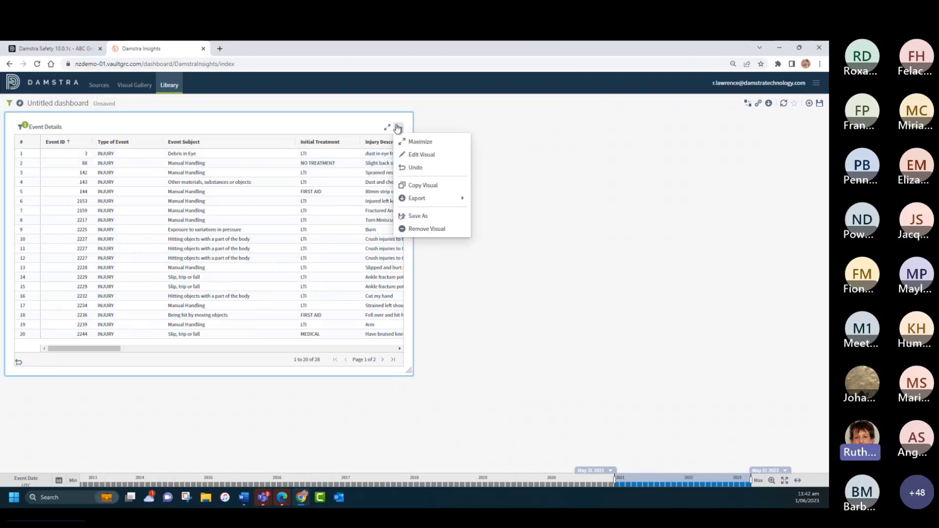
pyautogui.click(421, 156)
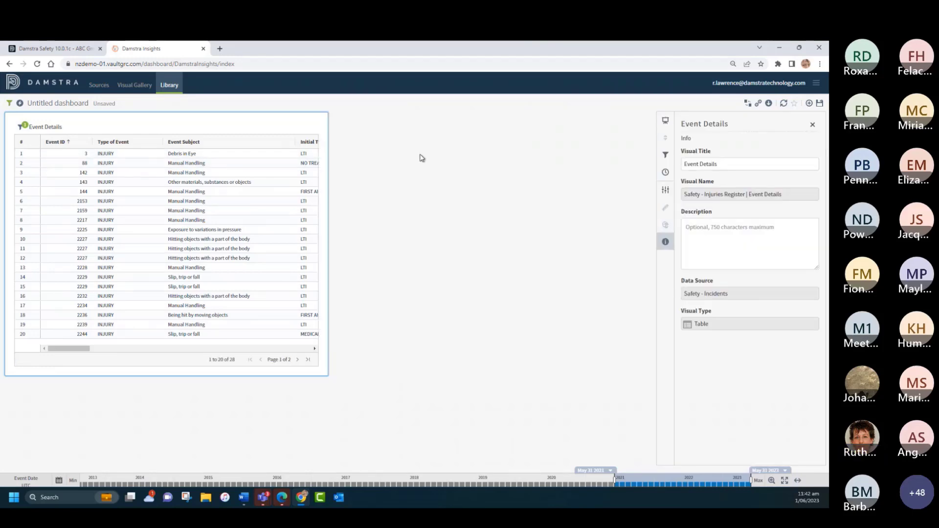
pyautogui.click(664, 191)
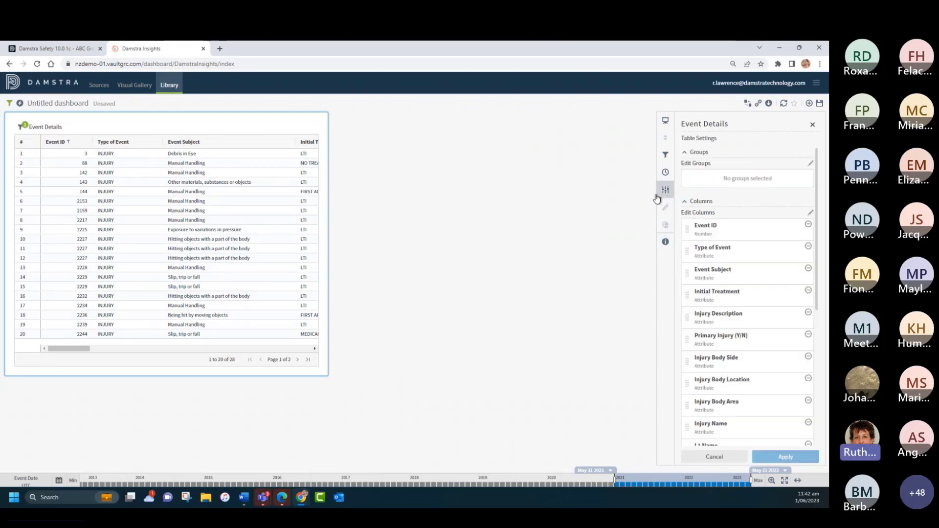
pyautogui.scroll(-5, 736, 237)
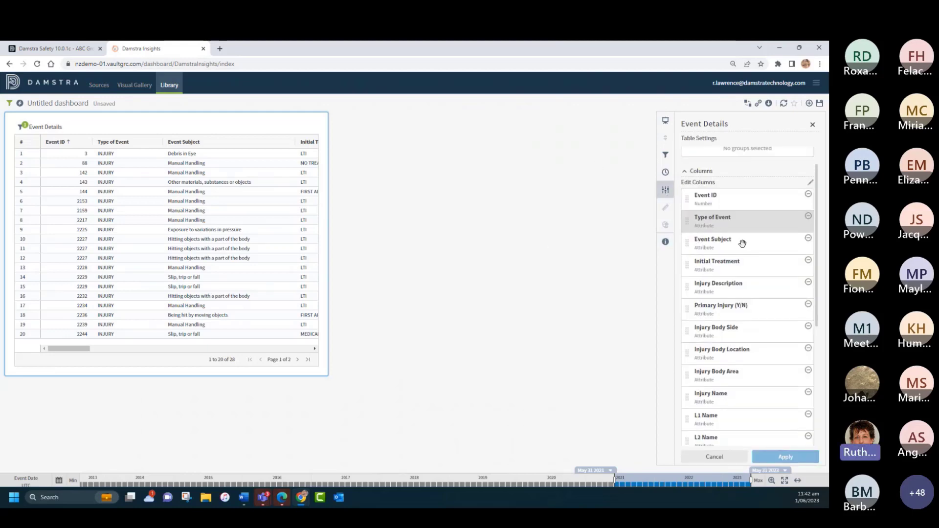
pyautogui.scroll(5, 740, 244)
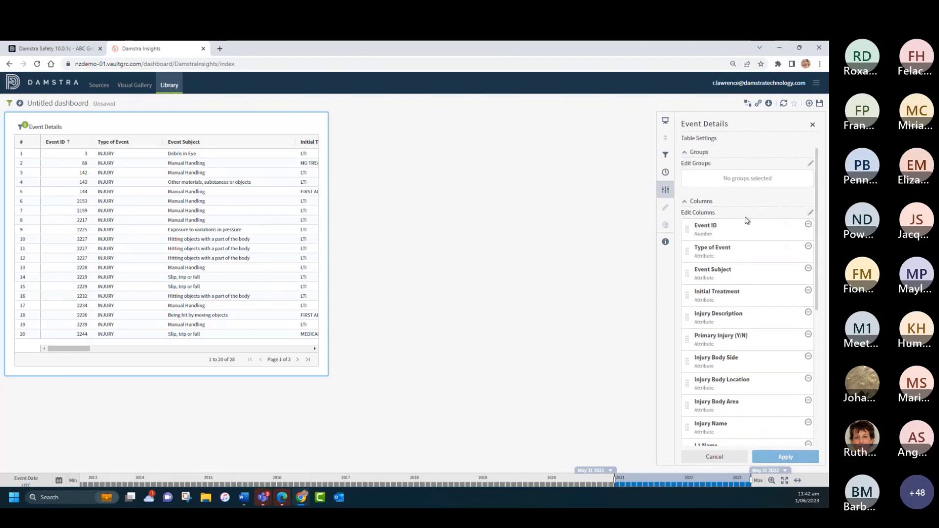
pyautogui.click(811, 215)
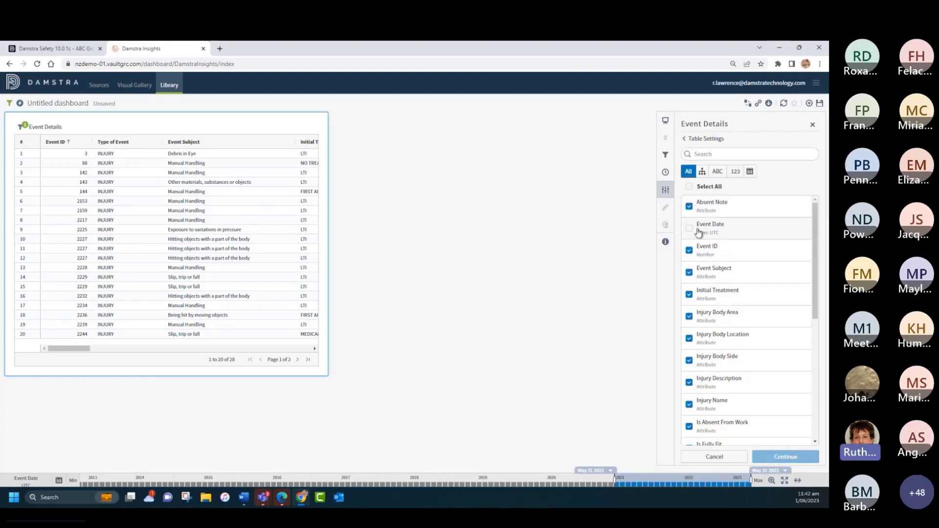
pyautogui.click(689, 229)
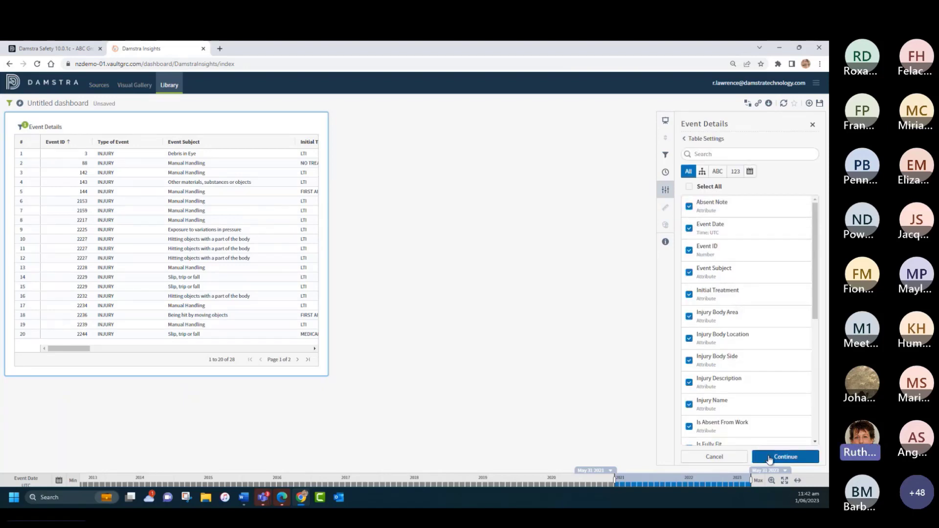
pyautogui.click(785, 457)
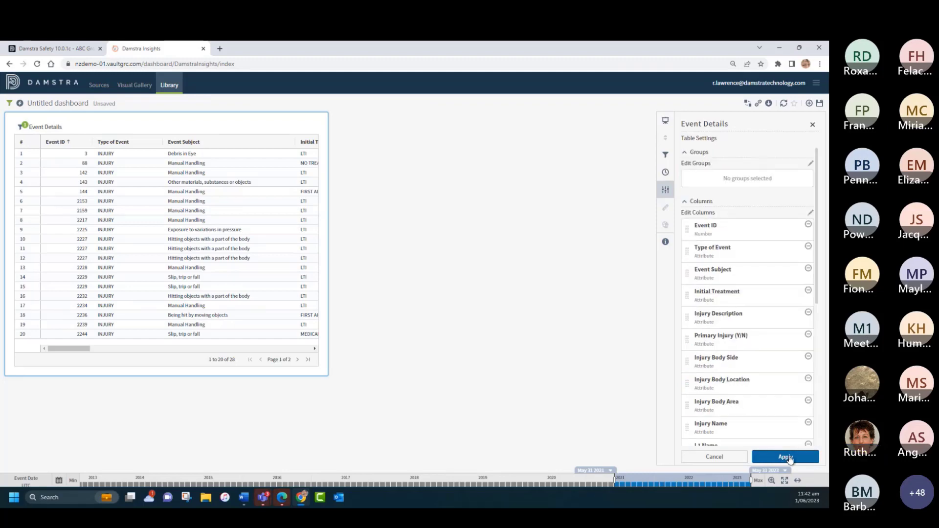
pyautogui.click(787, 457)
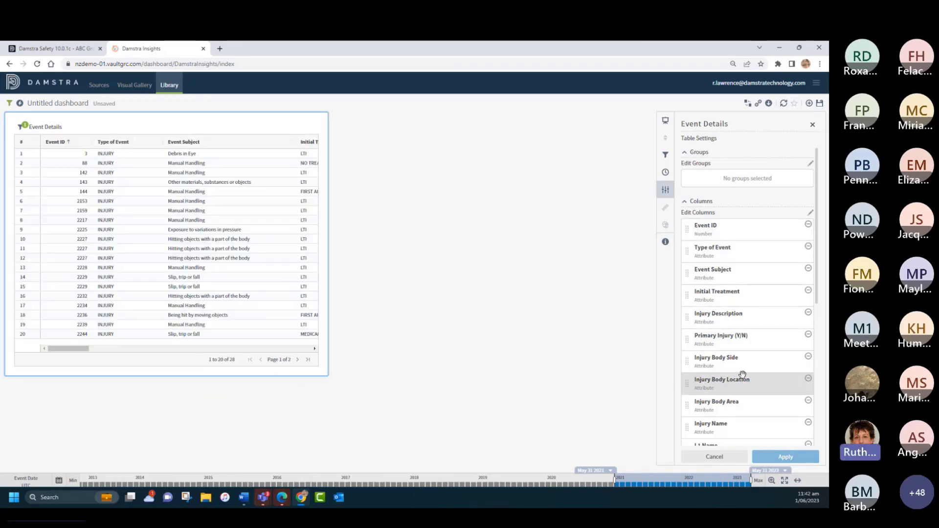
# Step: Group the Event Details table by Event Date with Month granularity and apply the table settings
pyautogui.scroll(-5, 742, 375)
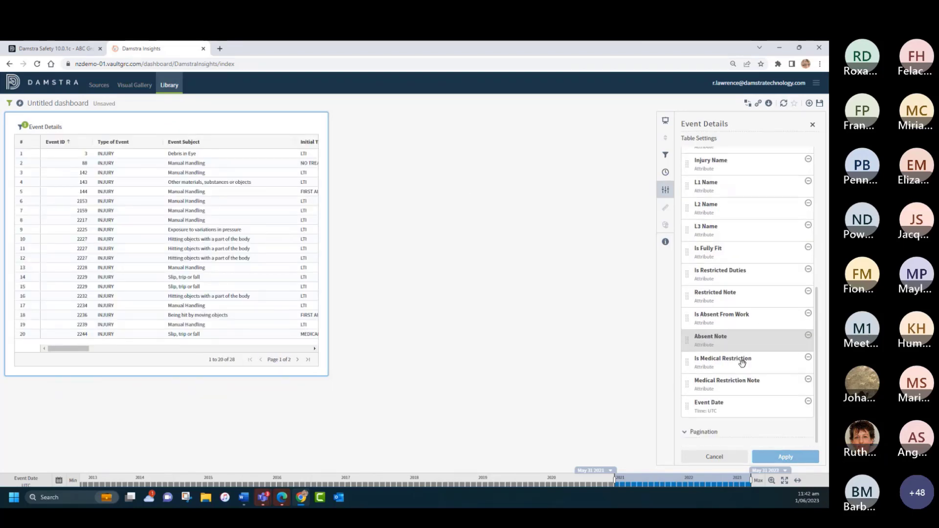
pyautogui.moveTo(725, 381); pyautogui.dragTo(732, 161)
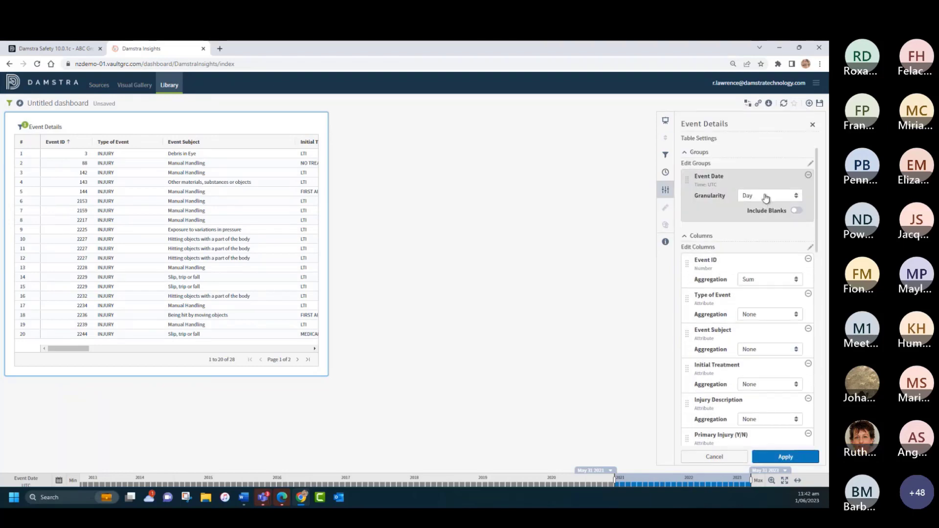
pyautogui.click(768, 195)
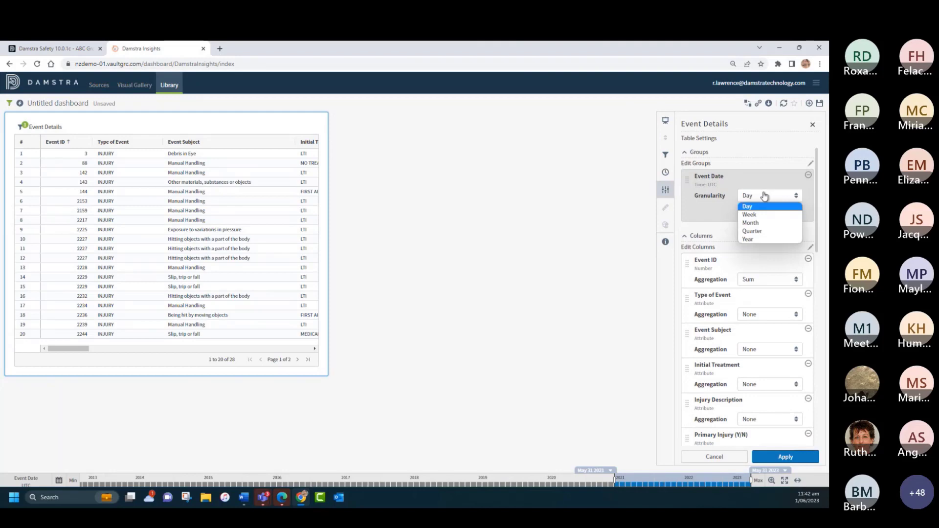
pyautogui.click(754, 224)
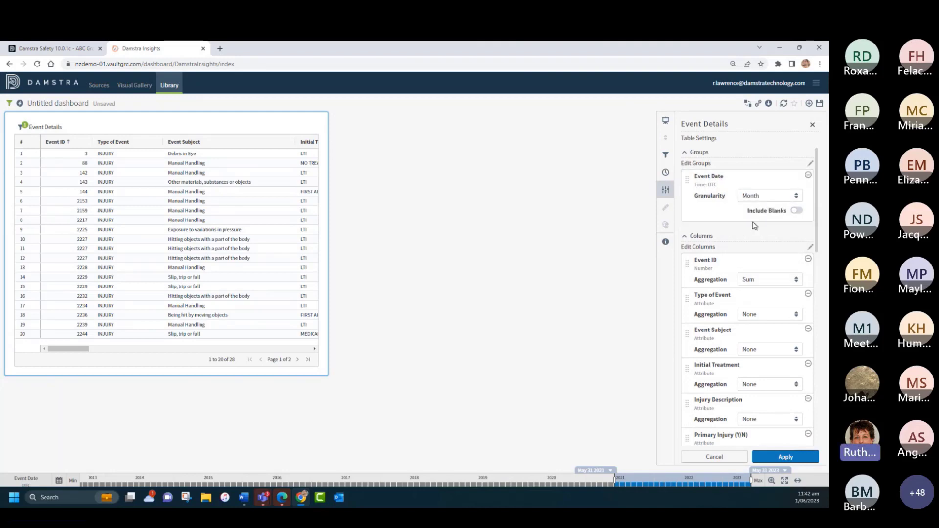
pyautogui.click(786, 457)
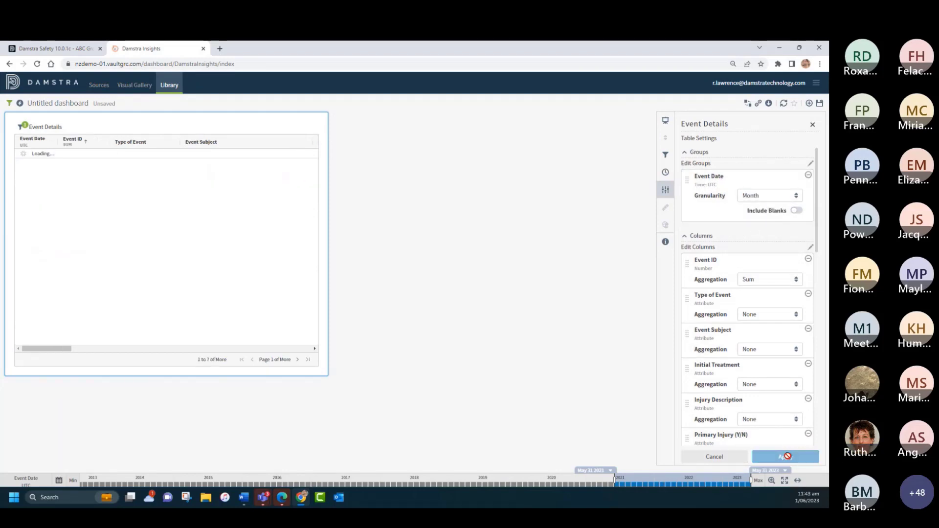
pyautogui.click(813, 126)
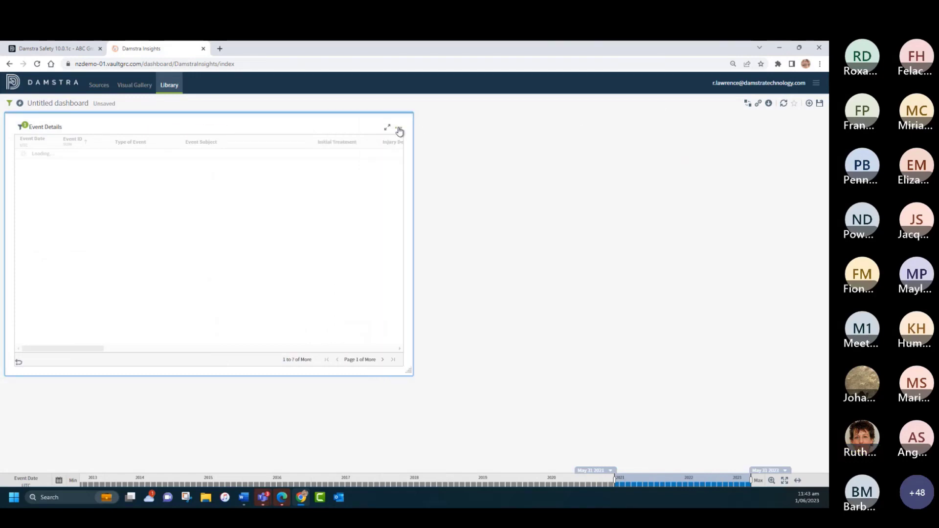
# Step: Change the Event Details visual style to Bars, and leave the untitled dashboard by discarding its unsaved changes
pyautogui.click(399, 129)
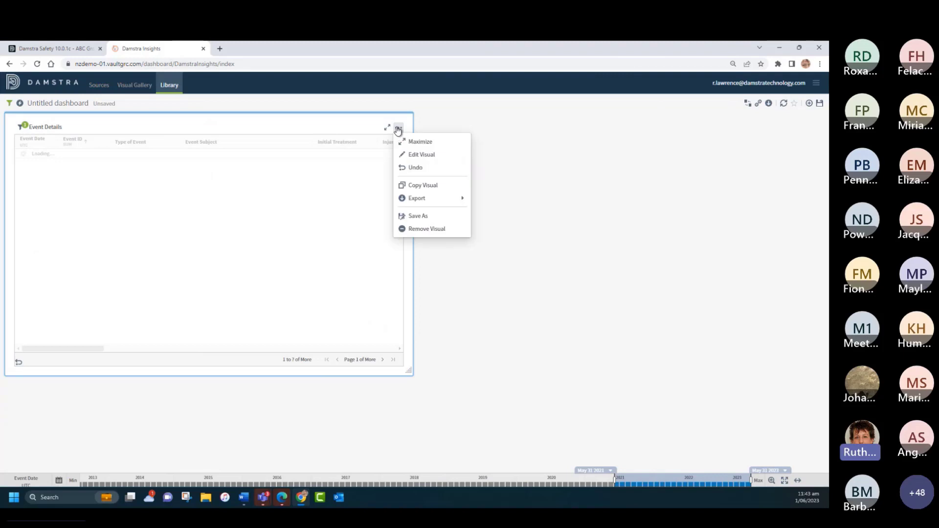
pyautogui.click(420, 154)
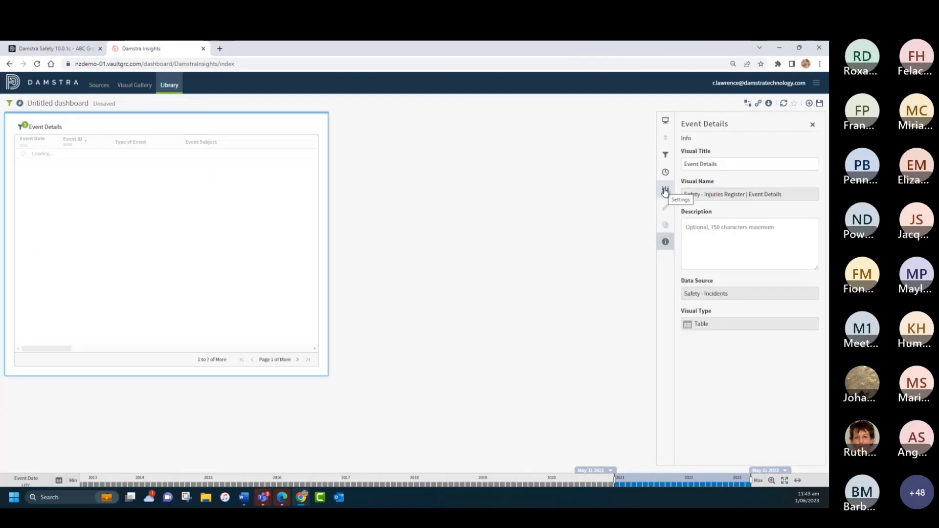
pyautogui.click(665, 123)
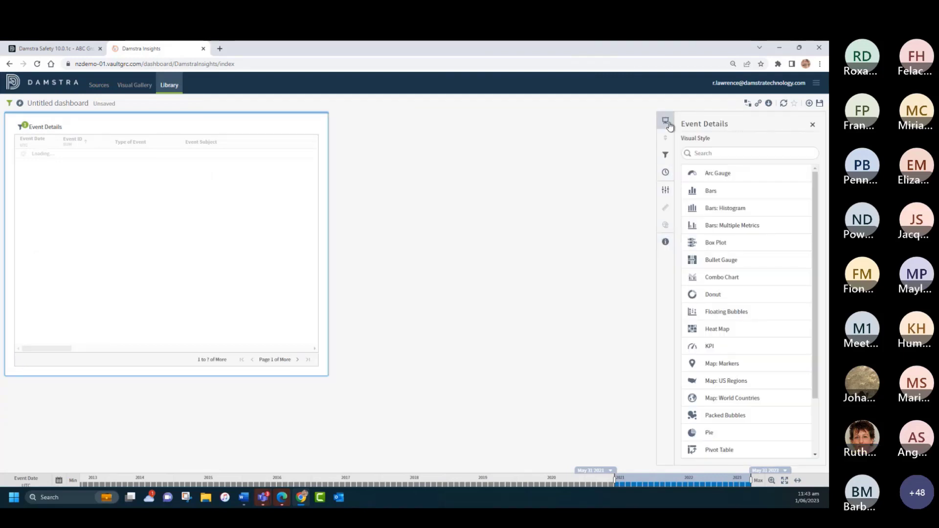
pyautogui.click(709, 191)
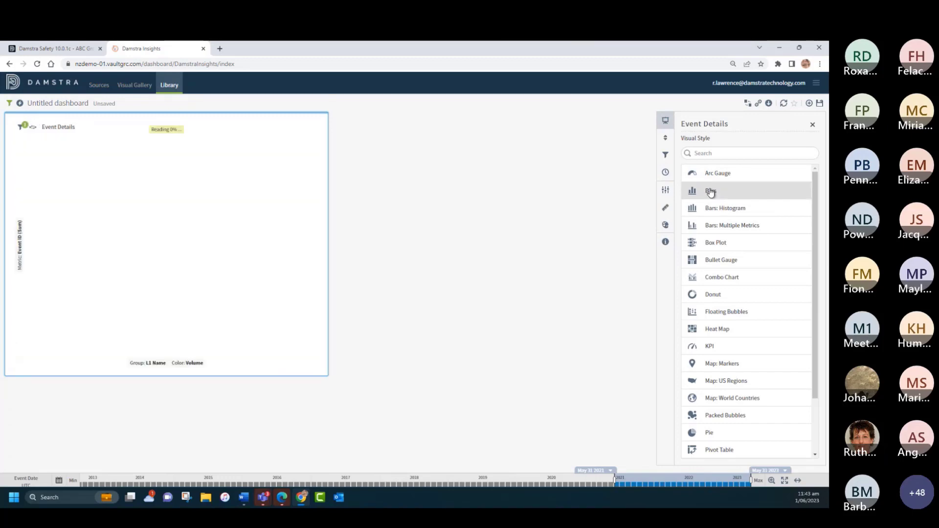
pyautogui.click(168, 86)
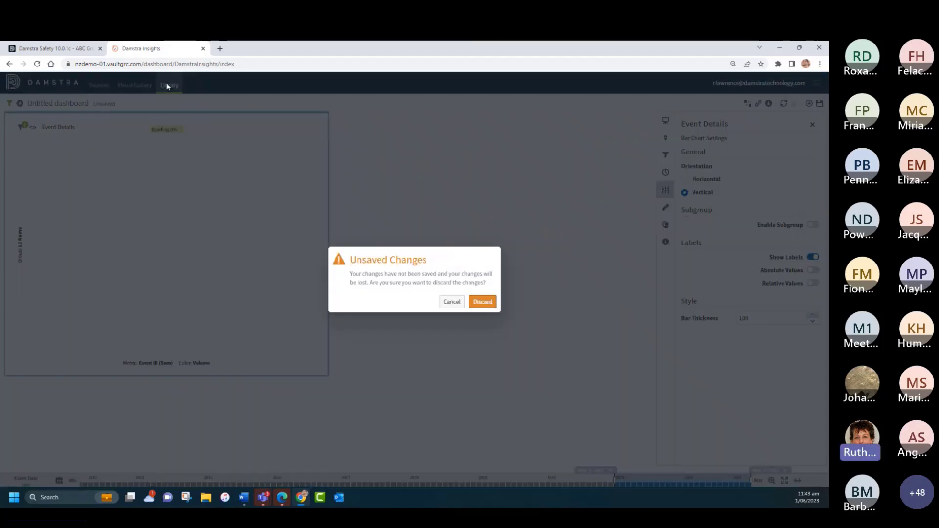
pyautogui.click(482, 302)
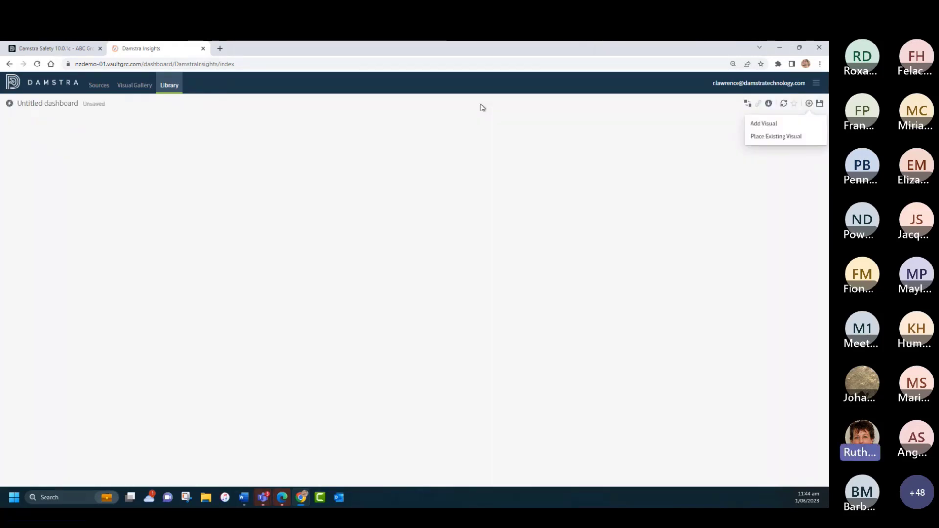
# Step: Place the existing "Injury Body Location 2..." bar visual on the new untitled dashboard and shrink it to about a third of the width and half the height
pyautogui.click(764, 136)
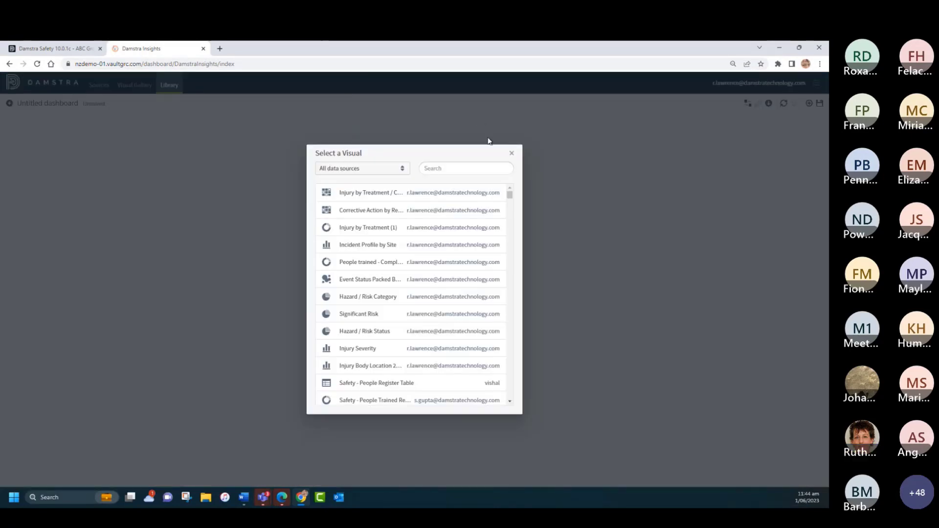
pyautogui.click(361, 366)
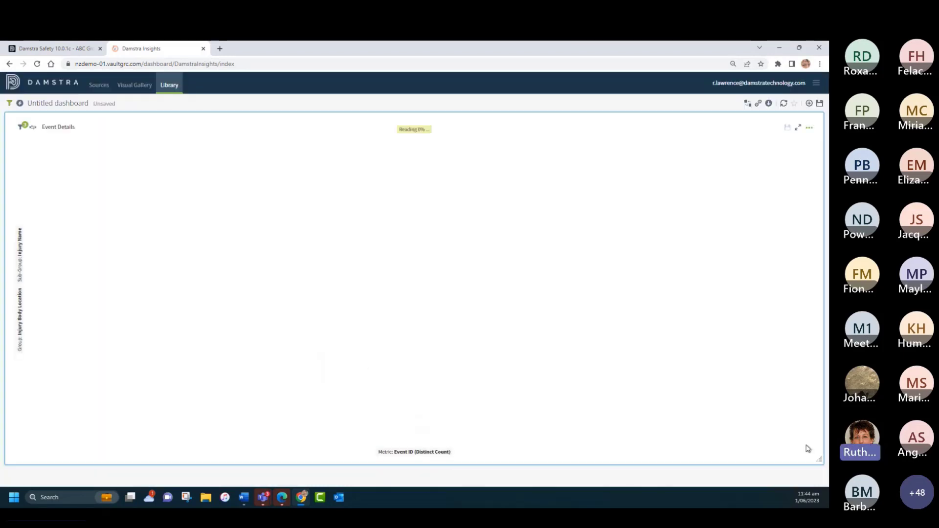
pyautogui.moveTo(818, 460); pyautogui.dragTo(279, 270)
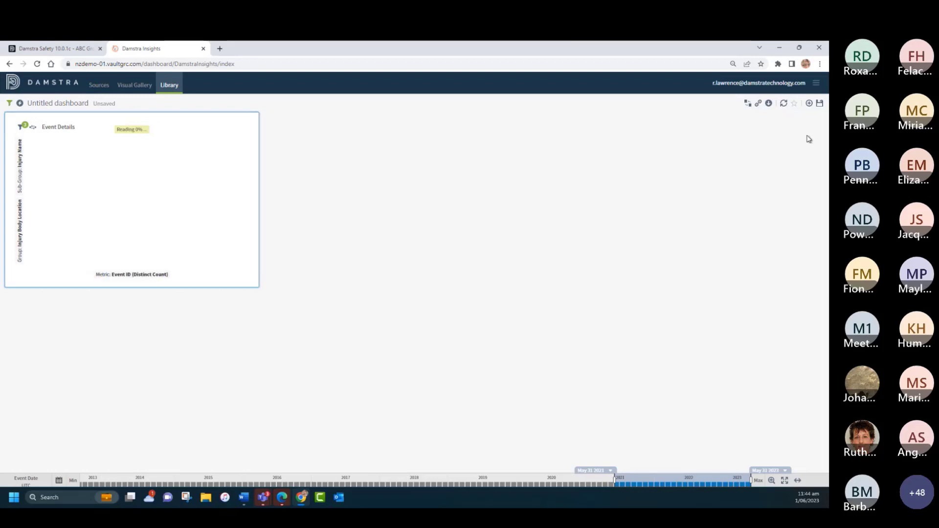
# Step: Place the existing Injury Severity visual beside the Event Details chart and shrink it to the same size
pyautogui.click(809, 105)
pyautogui.click(771, 136)
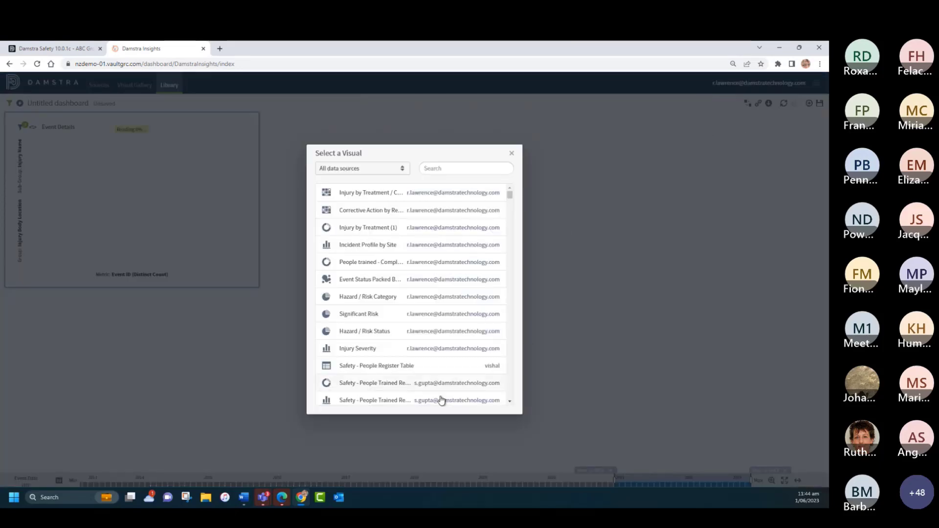
pyautogui.click(355, 349)
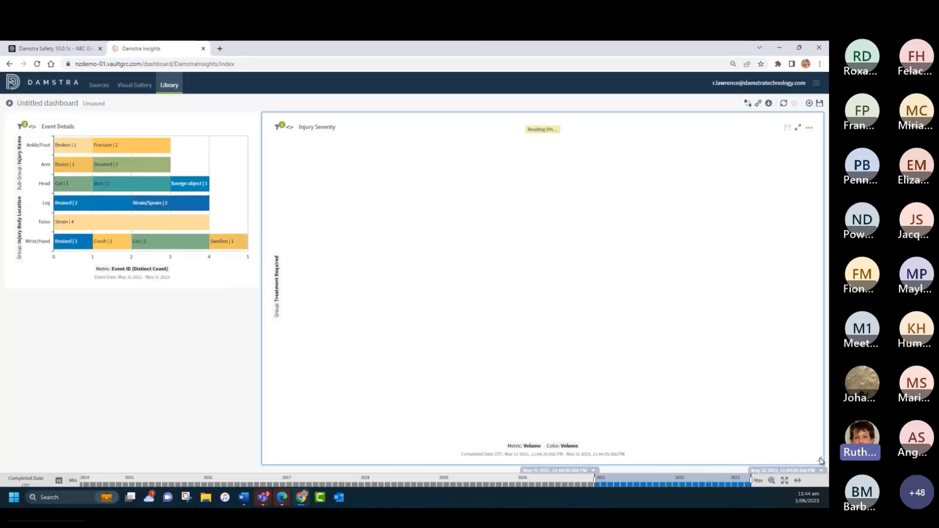
pyautogui.moveTo(821, 461); pyautogui.dragTo(509, 287)
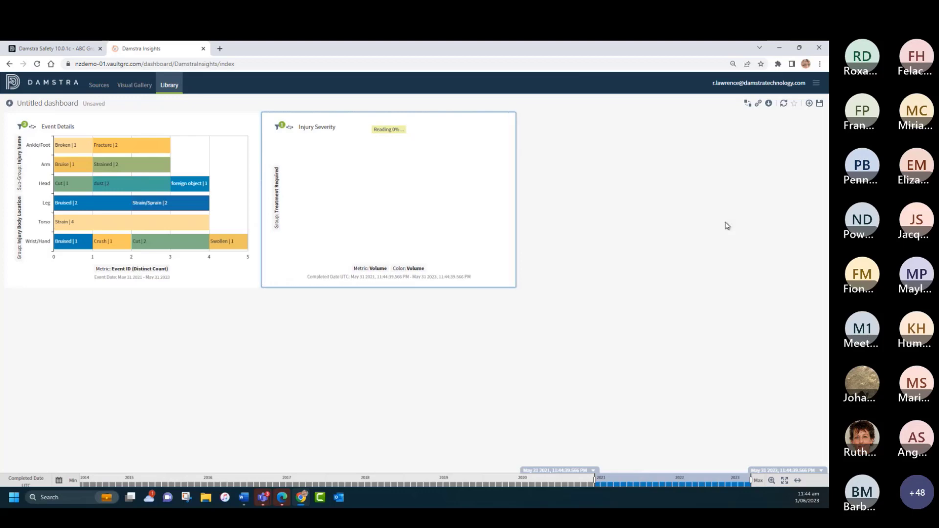
# Step: Place the existing Incident Profile by Site visual after Injury Severity in the first row, and match its height and Event Details' height to that row
pyautogui.click(810, 104)
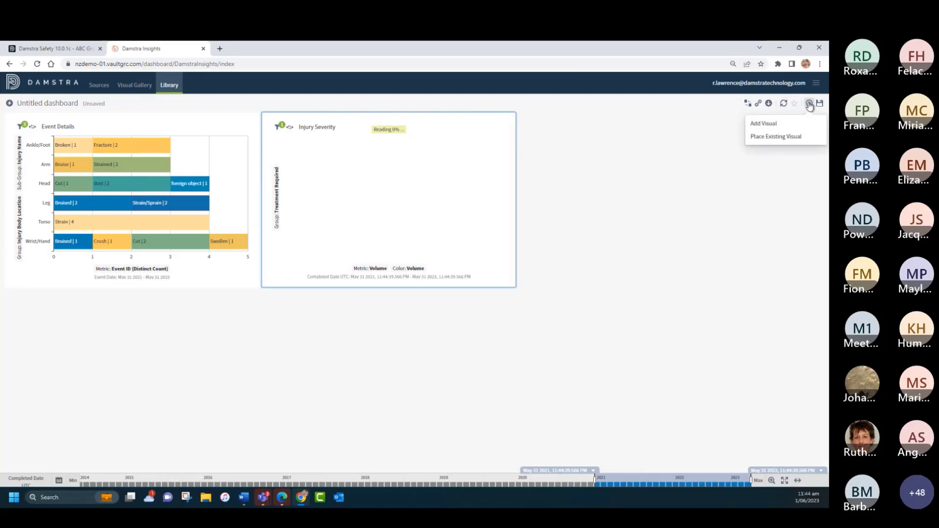
pyautogui.click(781, 138)
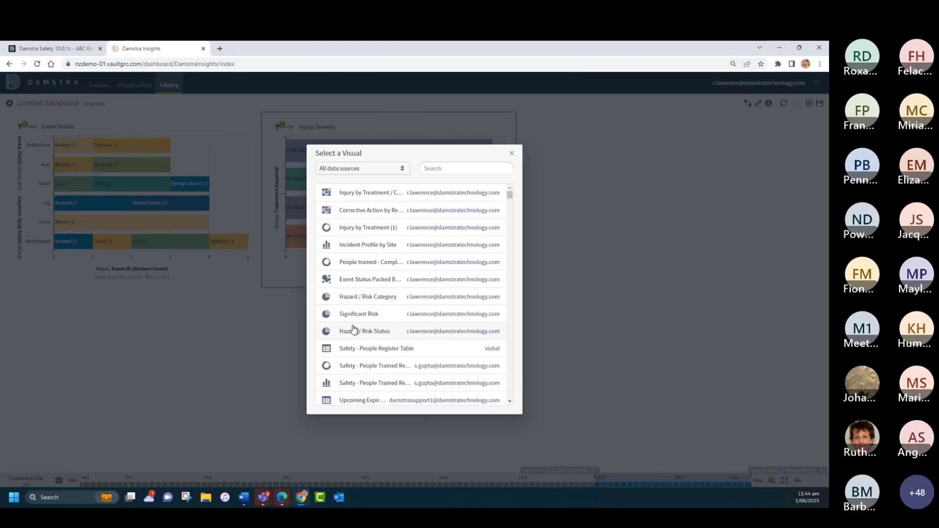
pyautogui.click(352, 245)
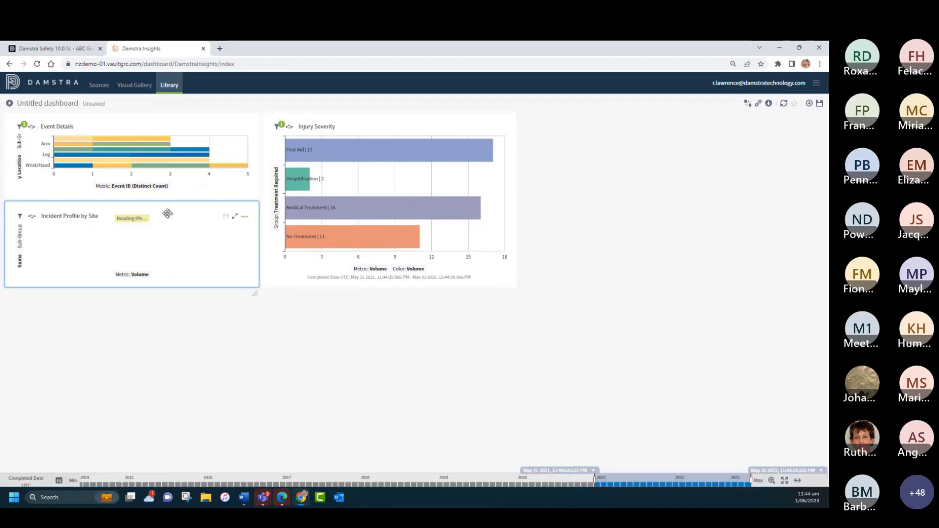
pyautogui.moveTo(167, 213); pyautogui.dragTo(680, 125)
pyautogui.moveTo(770, 195); pyautogui.dragTo(814, 286)
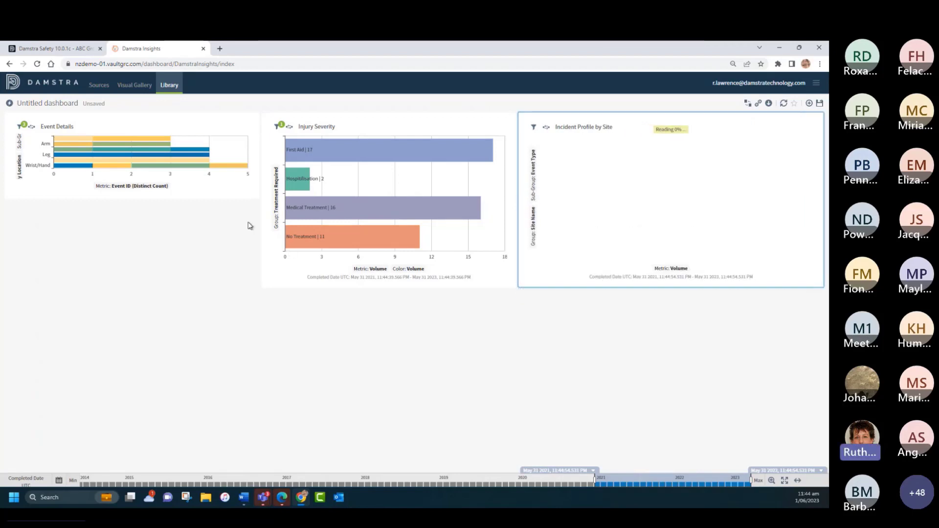
pyautogui.moveTo(252, 198); pyautogui.dragTo(256, 285)
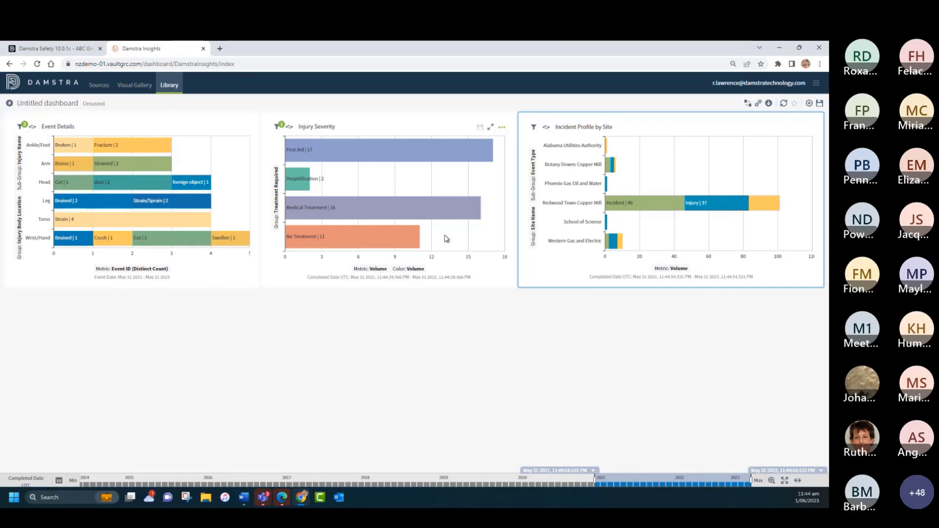
# Step: Place the existing Injury by Treatment / Category visual in a second row under the first two charts, and widen Incident Profile by Site to fill its row
pyautogui.click(809, 103)
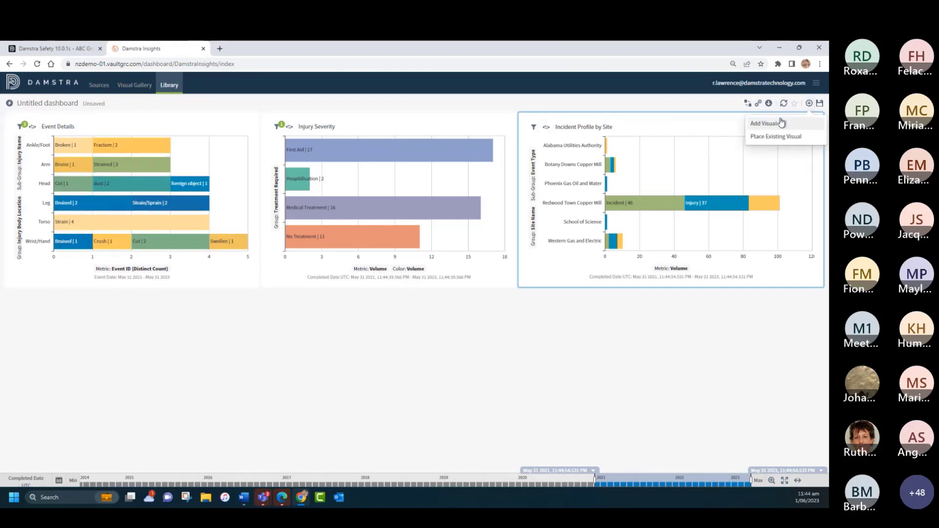
pyautogui.click(773, 136)
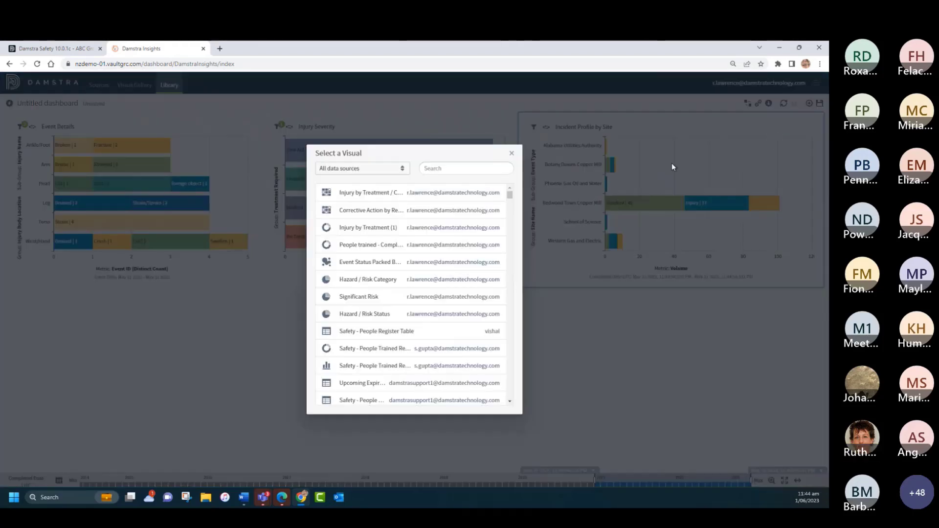
pyautogui.click(352, 193)
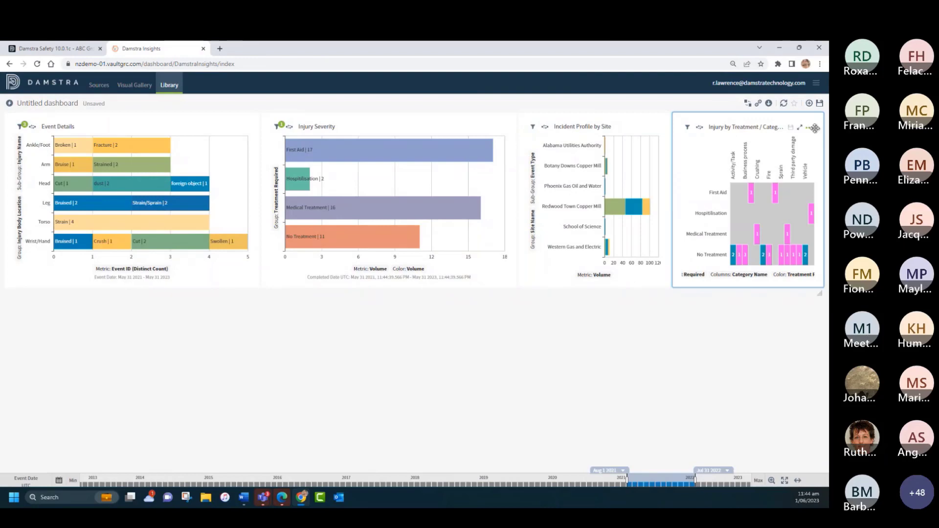
pyautogui.moveTo(814, 128); pyautogui.dragTo(150, 301)
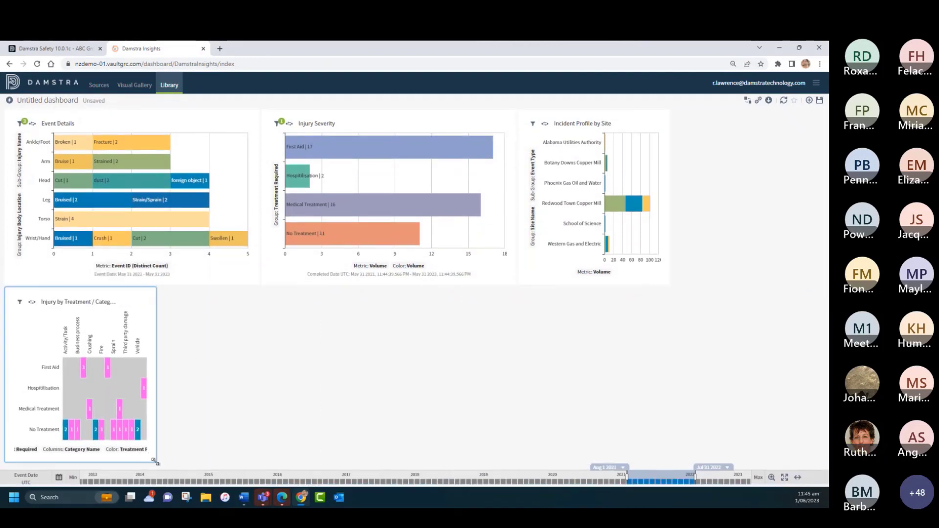
pyautogui.moveTo(155, 461); pyautogui.dragTo(517, 461)
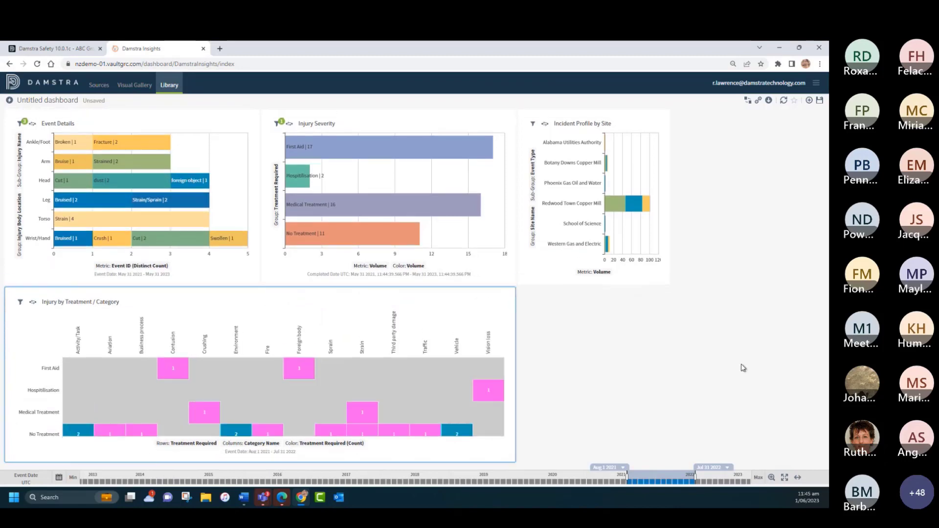
pyautogui.moveTo(667, 283); pyautogui.dragTo(821, 282)
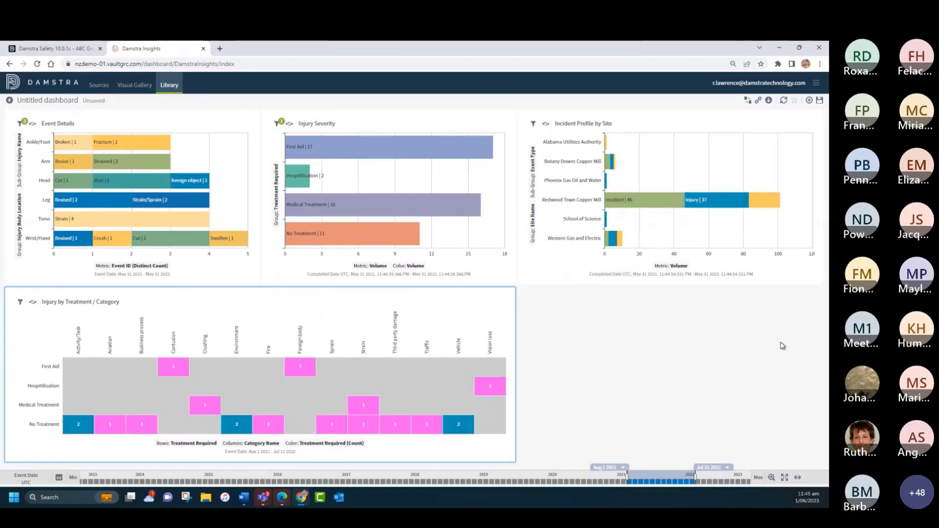
# Step: Place the existing Hazard / Risk Status visual and move it to a third row beneath Injury by Treatment / Category
pyautogui.click(808, 100)
pyautogui.click(791, 137)
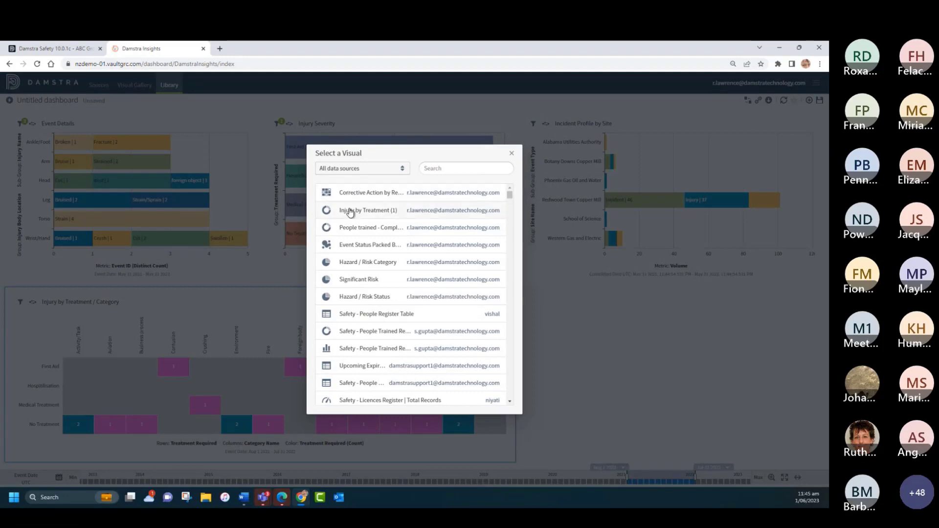
pyautogui.click(357, 298)
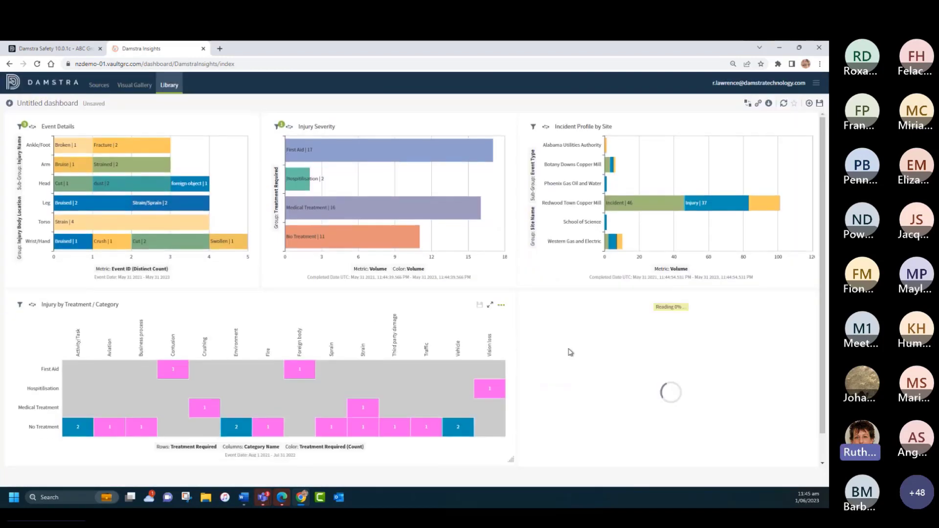
pyautogui.moveTo(745, 304); pyautogui.dragTo(233, 291)
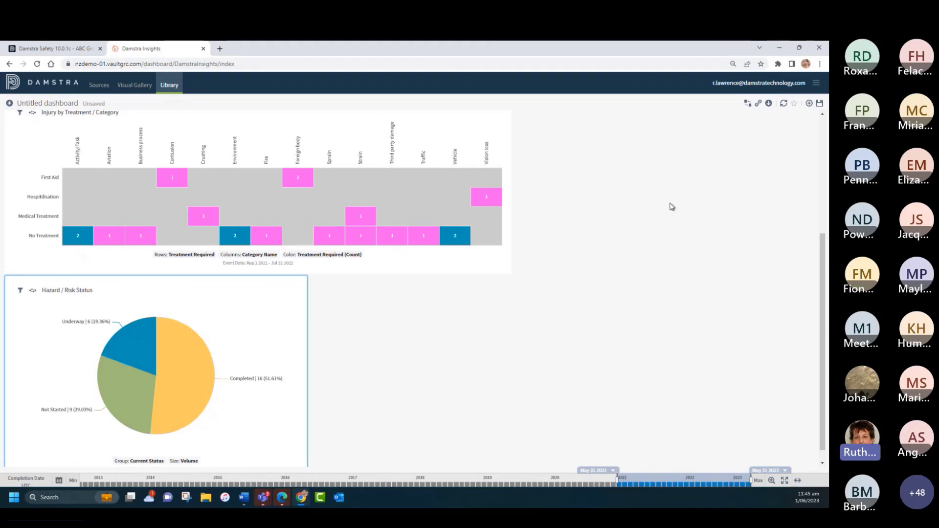
# Step: Place the existing Significant Risk visual, shrink it, and move it beside Hazard / Risk Status in the third row
pyautogui.click(808, 103)
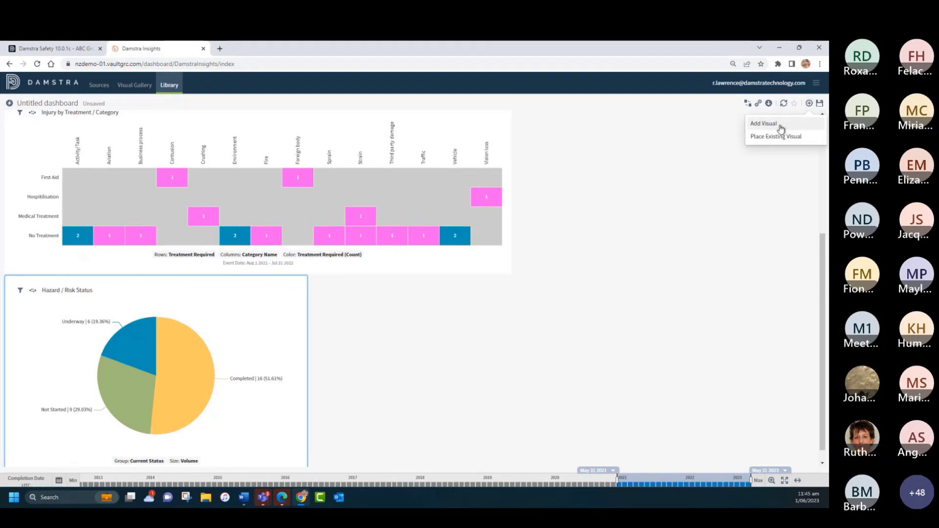
pyautogui.click(759, 138)
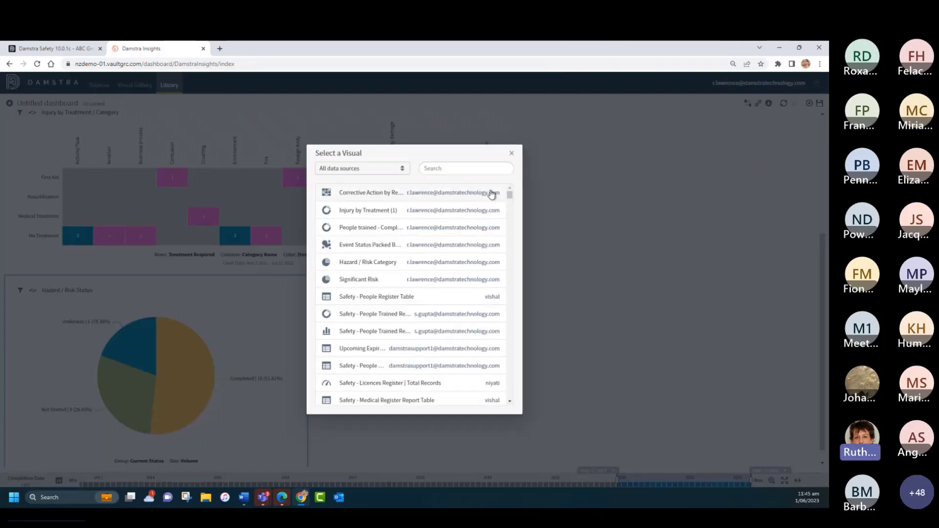
pyautogui.click(359, 279)
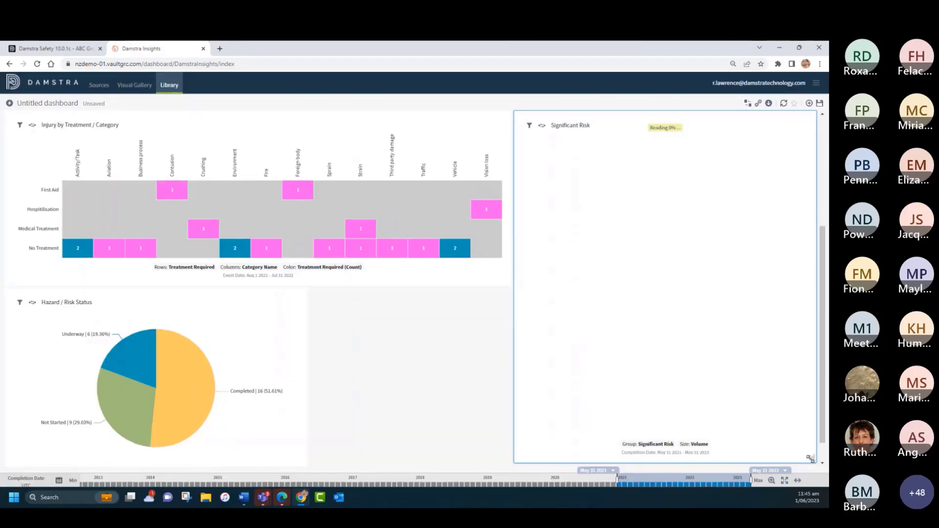
pyautogui.moveTo(811, 457); pyautogui.dragTo(746, 303)
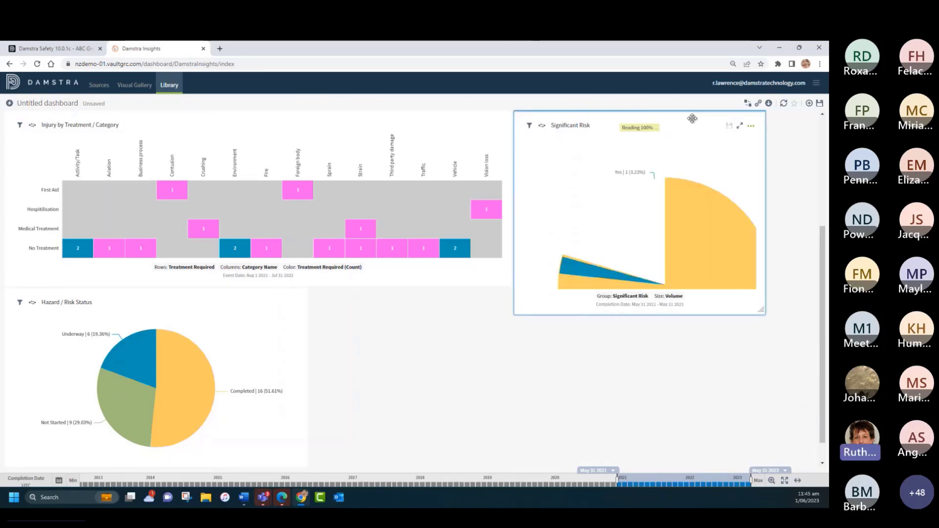
pyautogui.moveTo(684, 119); pyautogui.dragTo(478, 302)
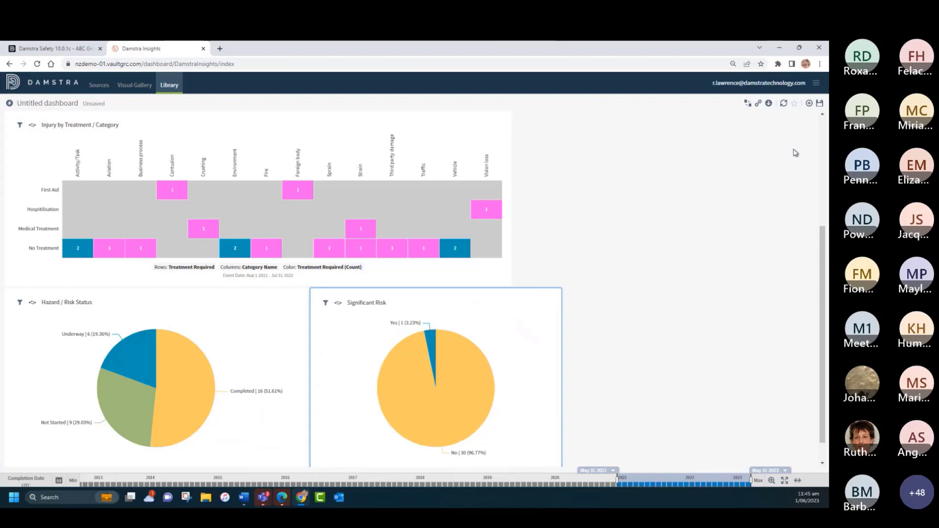
# Step: Place the existing Hazard / Risk Category visual and move it down toward the free space after Significant Risk
pyautogui.click(808, 107)
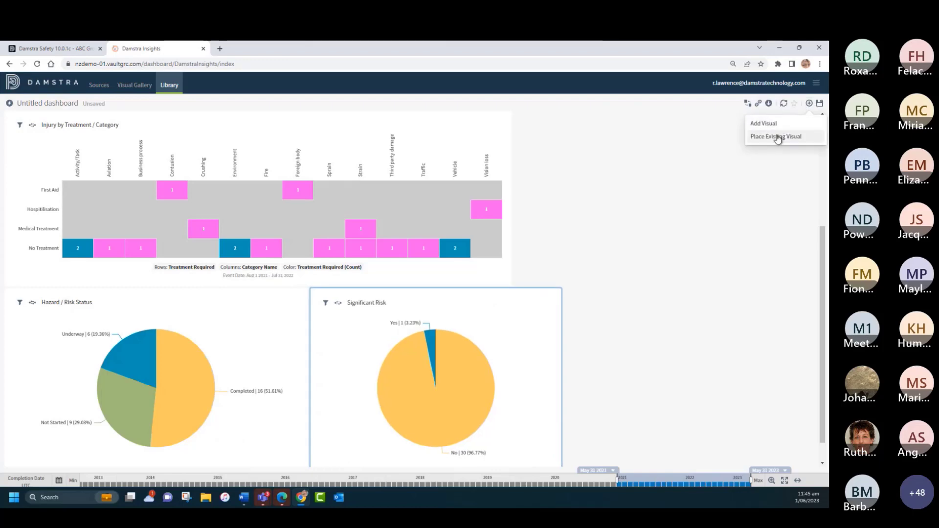
pyautogui.click(778, 136)
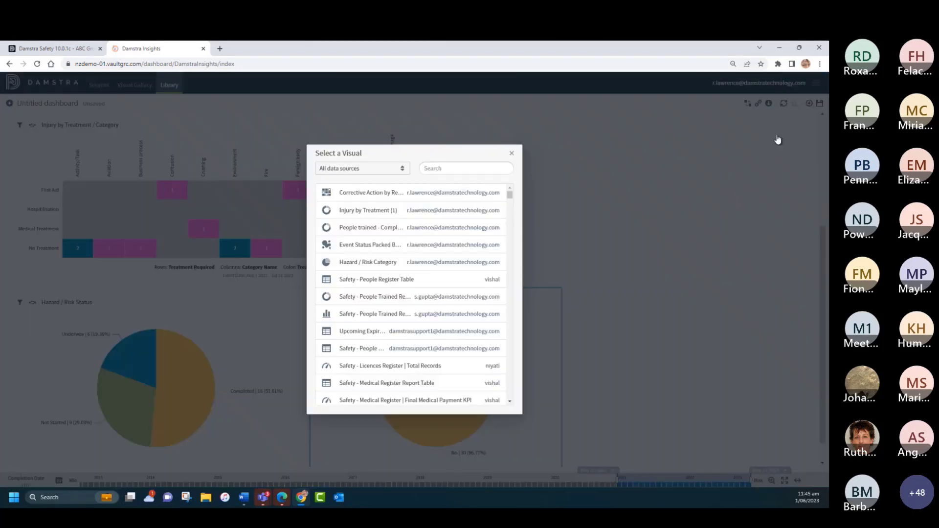
pyautogui.click(348, 263)
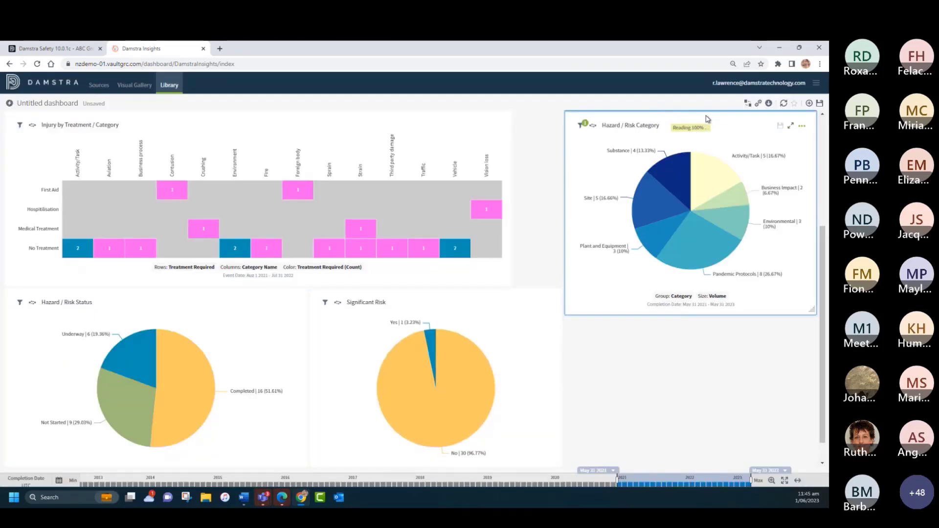
pyautogui.moveTo(692, 116); pyautogui.dragTo(692, 330)
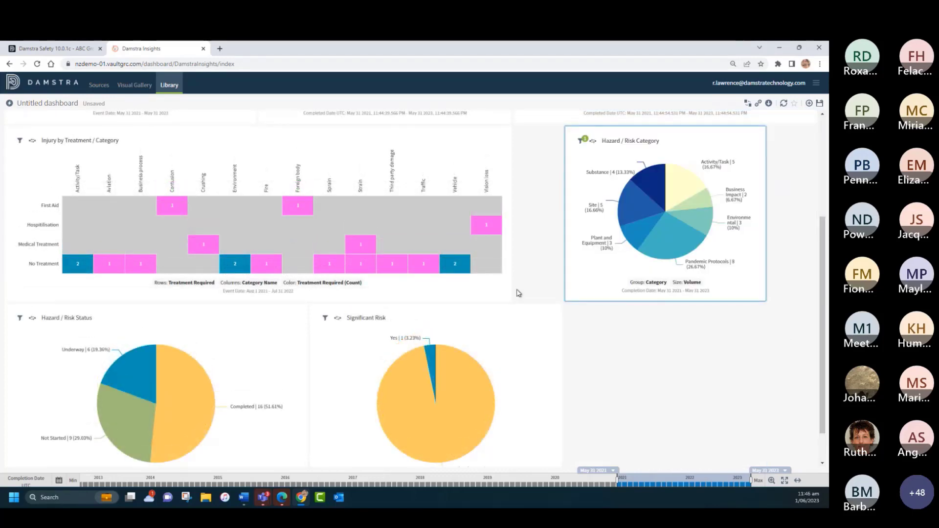
# Step: Widen Injury by Treatment / Category to the full second row and enlarge Hazard / Risk Category to fill out the third row
pyautogui.moveTo(506, 299); pyautogui.dragTo(810, 296)
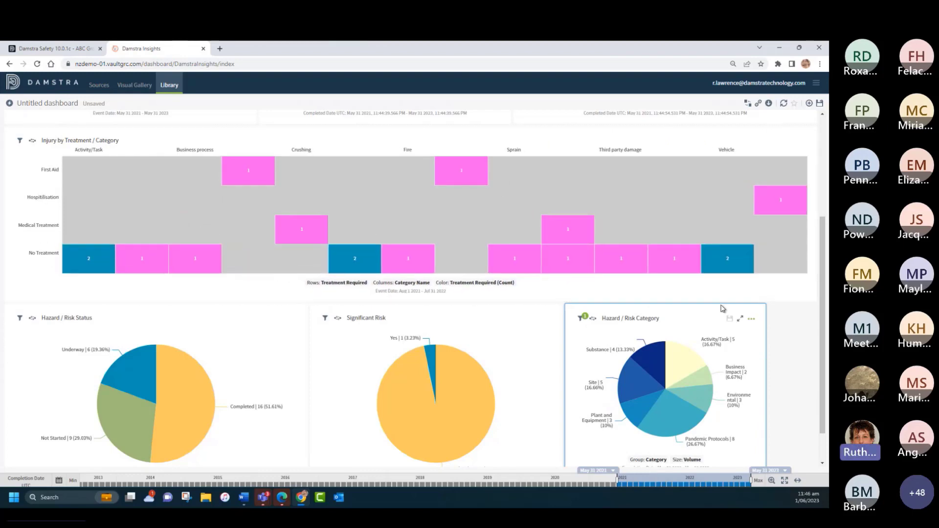
pyautogui.scroll(-1, 724, 396)
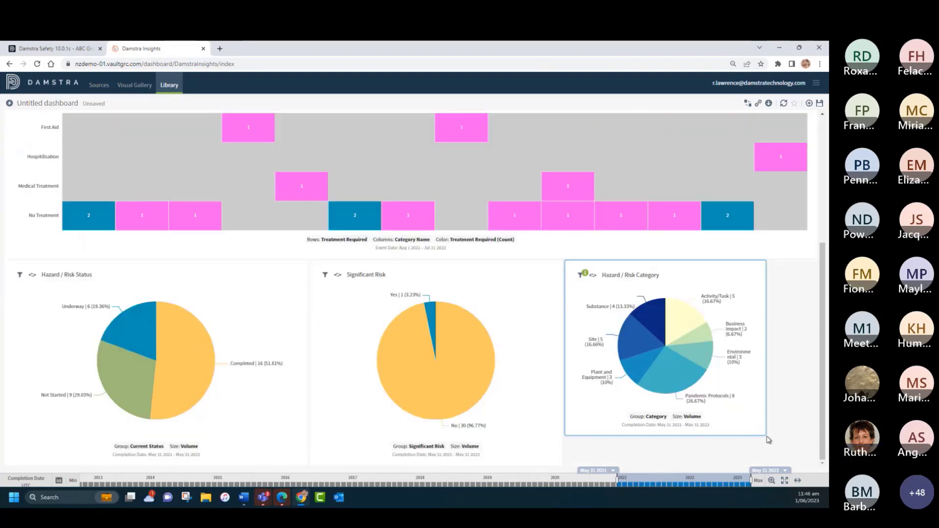
pyautogui.moveTo(764, 433); pyautogui.dragTo(810, 462)
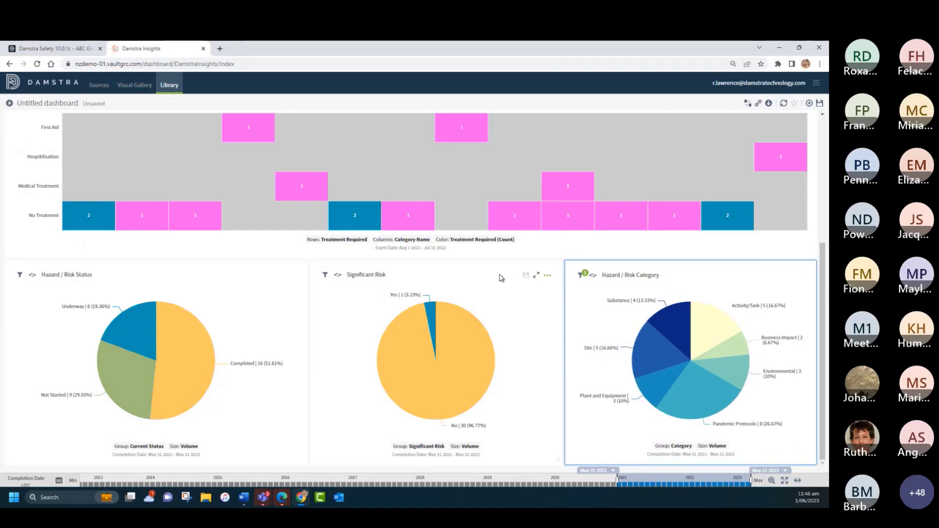
# Step: Place the existing Event Status packed bubbles visual beside Injury by Treatment / Category and narrow it to about half its width
pyautogui.scroll(4, 337, 217)
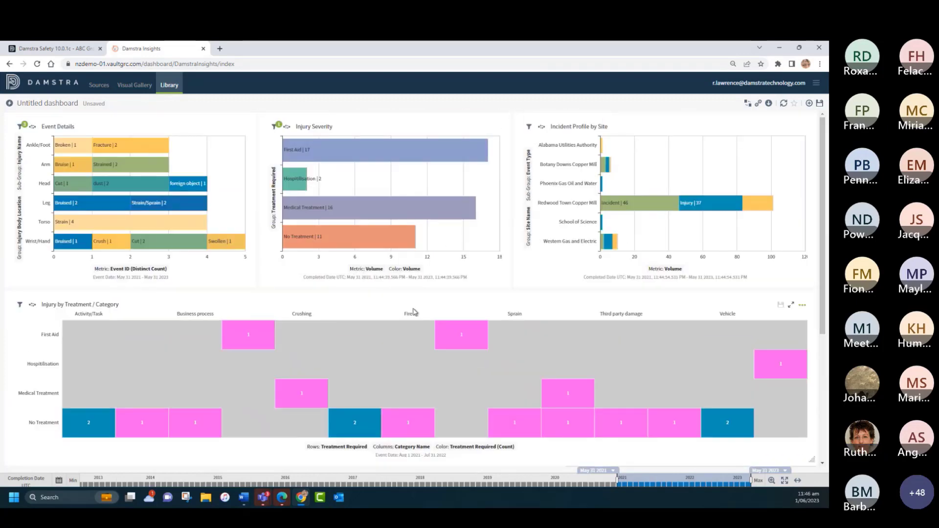
pyautogui.click(810, 104)
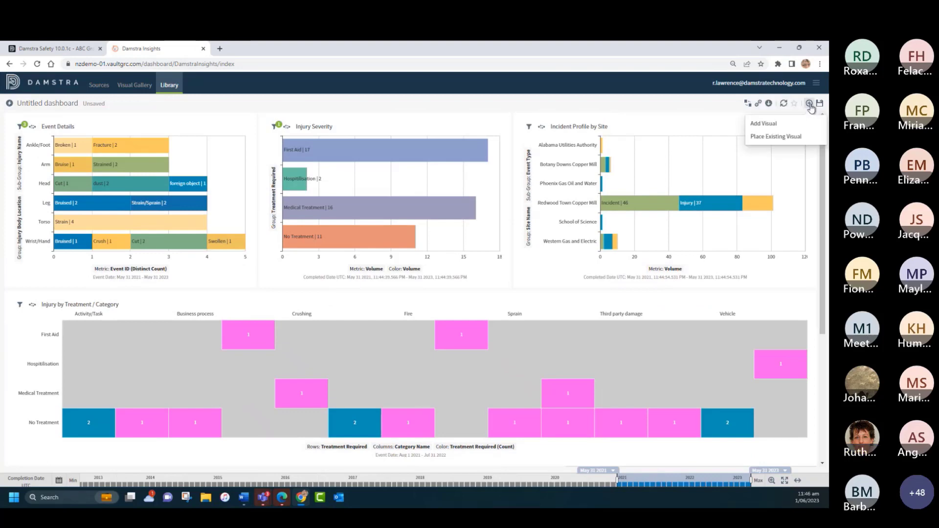
pyautogui.click(764, 132)
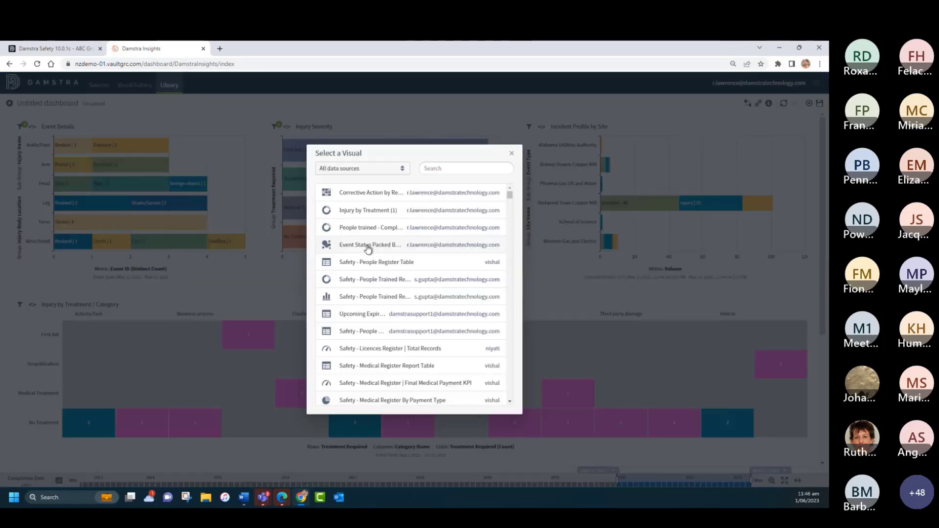
pyautogui.click(367, 245)
pyautogui.scroll(-3, 263, 321)
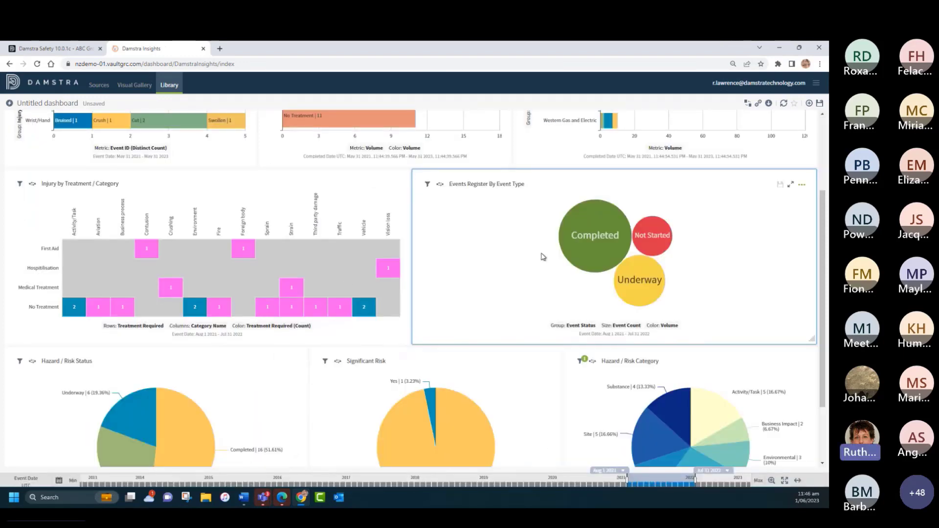
pyautogui.moveTo(584, 252)
pyautogui.moveTo(652, 240)
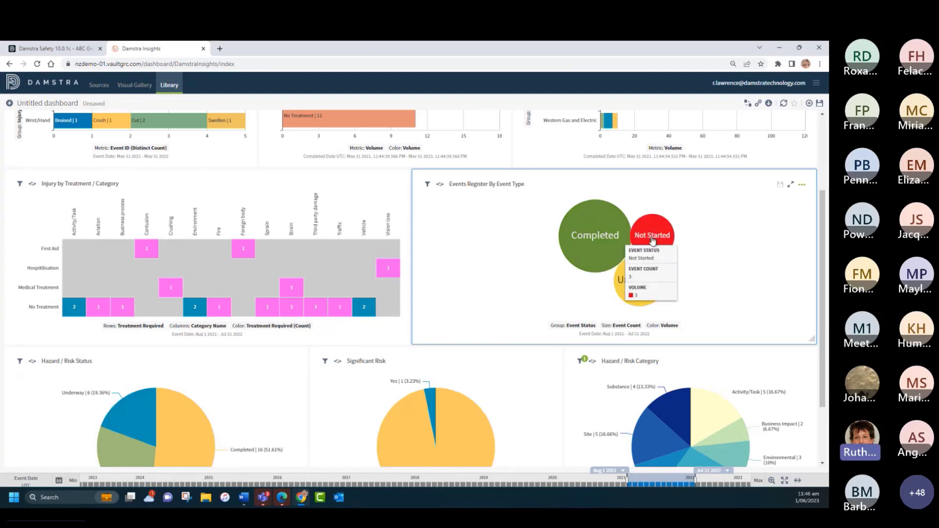
pyautogui.moveTo(638, 282)
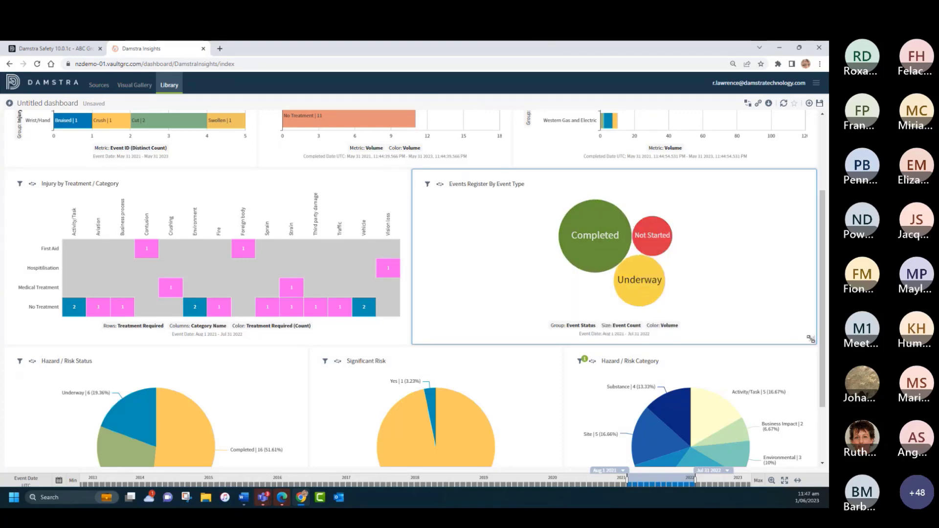
pyautogui.moveTo(812, 338); pyautogui.dragTo(611, 340)
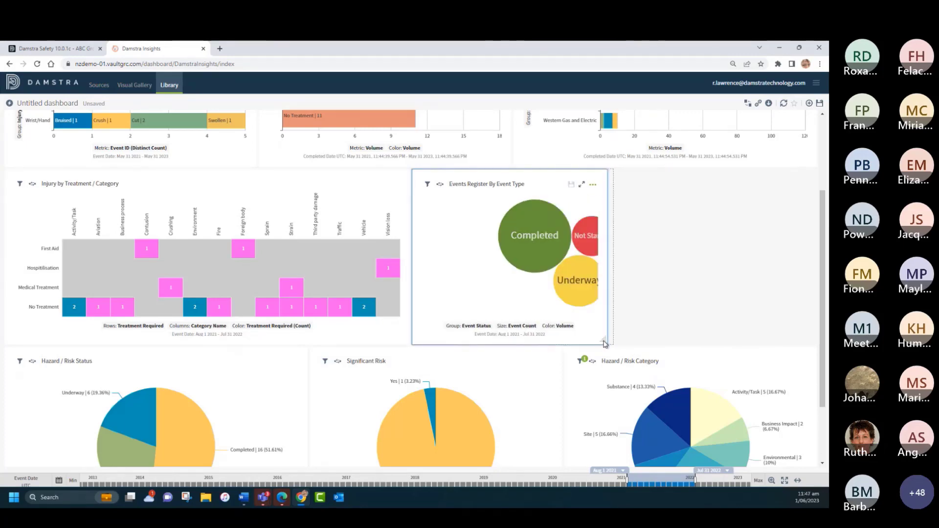
# Step: Place the existing People trained - Completed Courses visual in the free space at the end of the second row
pyautogui.click(809, 103)
pyautogui.click(776, 136)
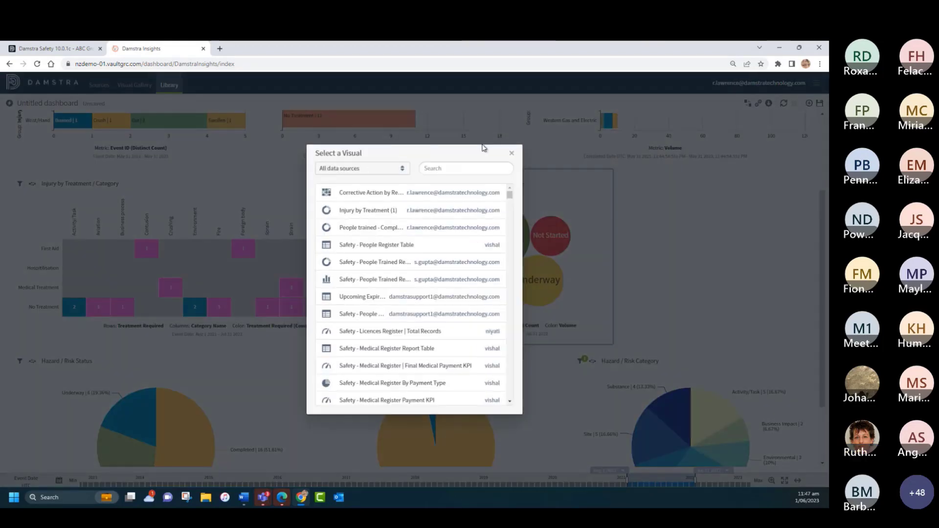
pyautogui.click(360, 229)
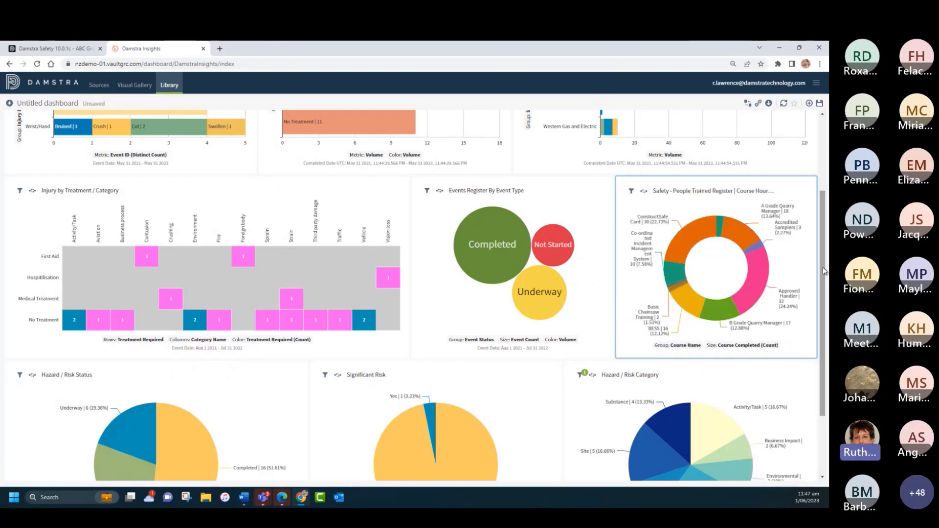
# Step: Place the existing Corrective Action by Responsible Person visual in the second row beside Injury by Treatment / Category
pyautogui.click(809, 103)
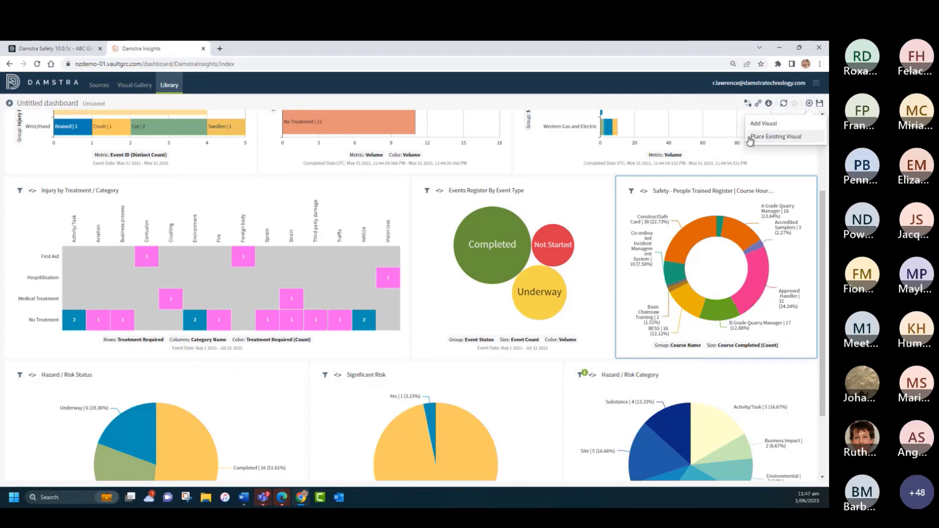
pyautogui.click(772, 137)
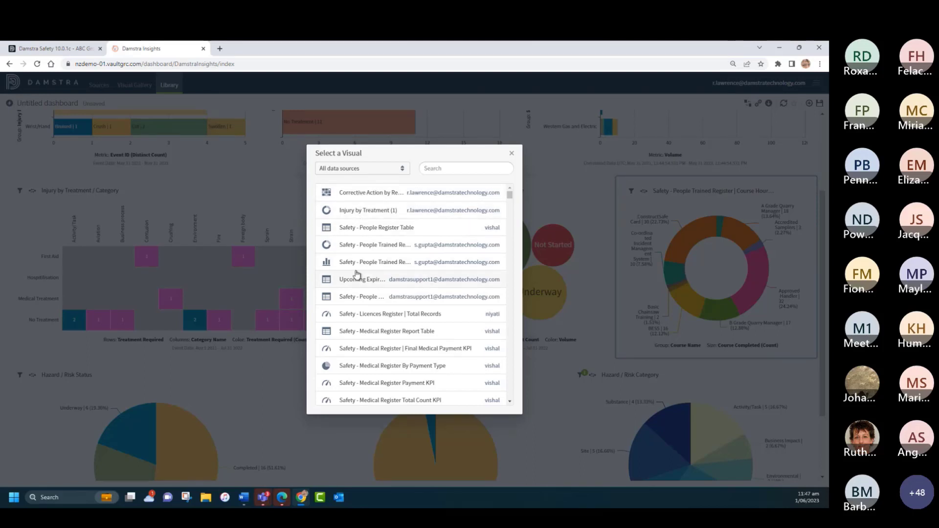
pyautogui.click(366, 192)
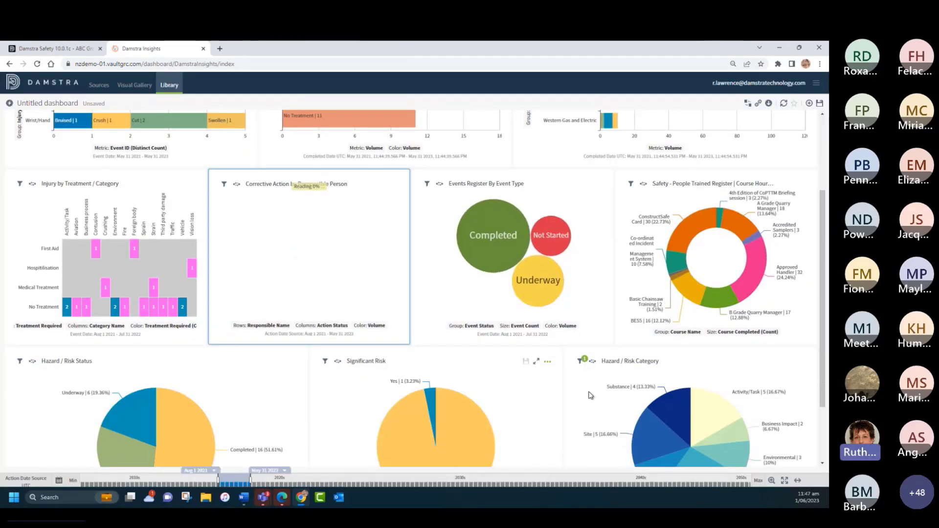
# Step: Open the Event Details visual for editing and review its bar chart settings for orientation, subgroup style and labels
pyautogui.scroll(3, 465, 404)
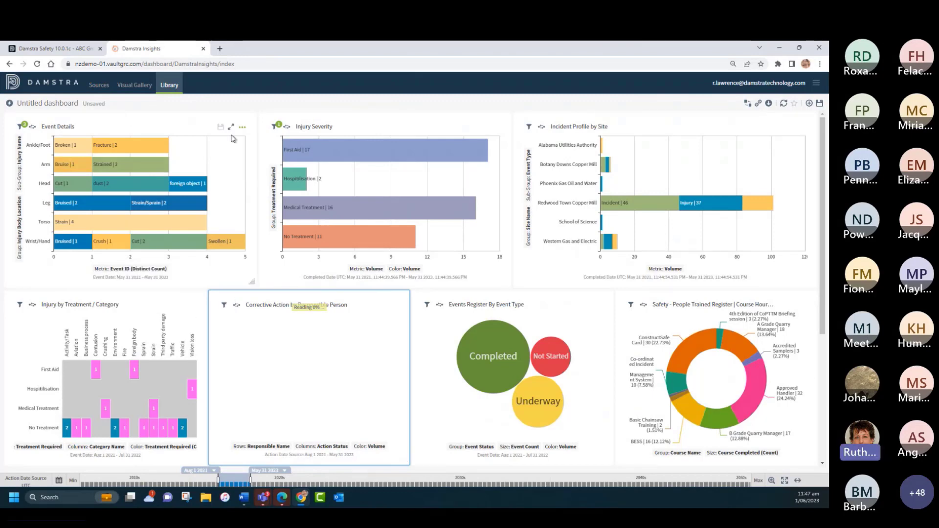
pyautogui.click(243, 129)
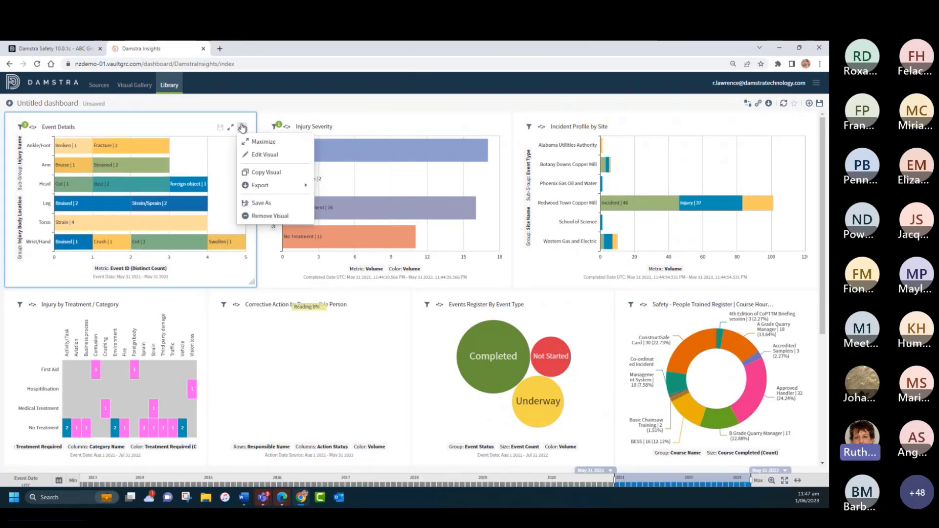
pyautogui.click(265, 155)
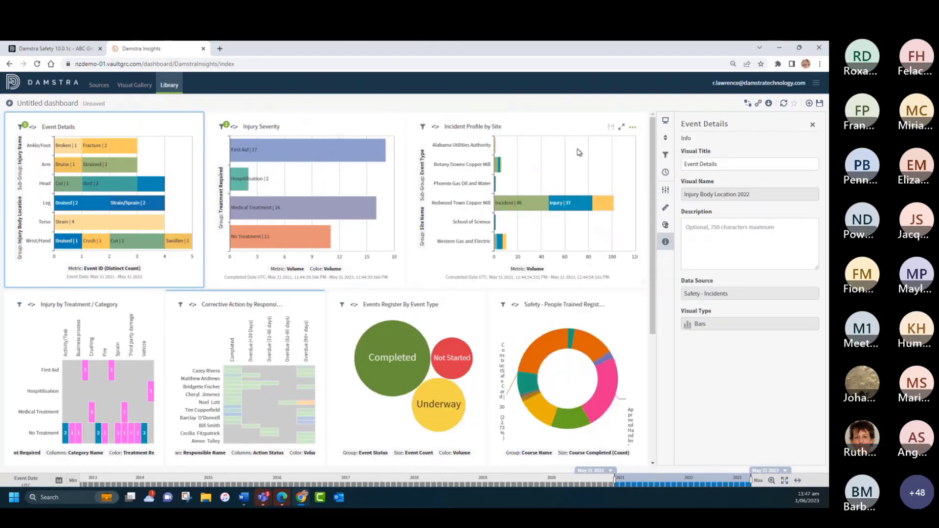
pyautogui.click(665, 189)
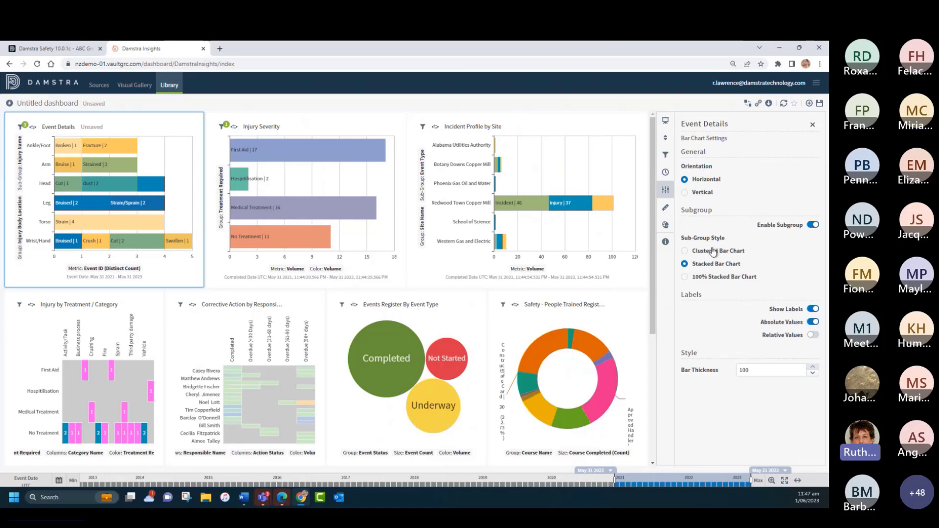
pyautogui.click(812, 124)
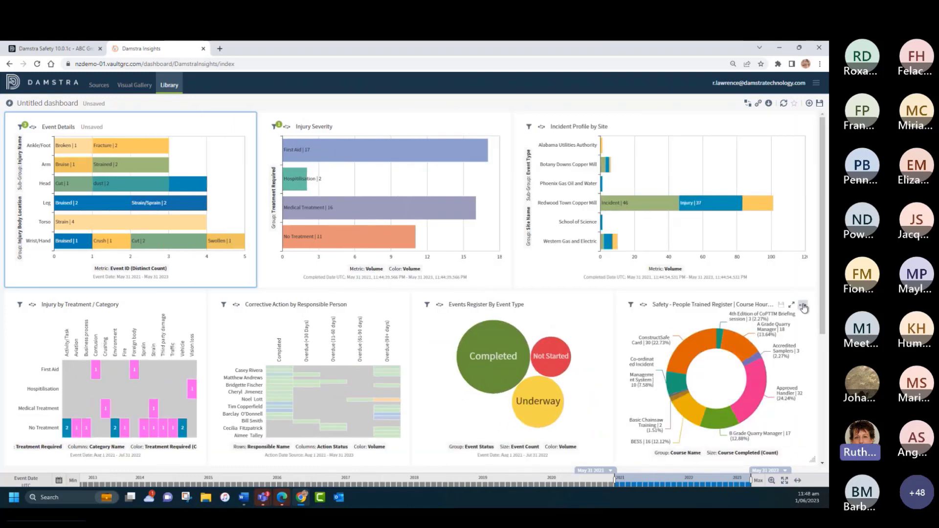
# Step: Change the visual style of the Safety - People Trained Register chart to Pie
pyautogui.click(803, 306)
pyautogui.click(775, 331)
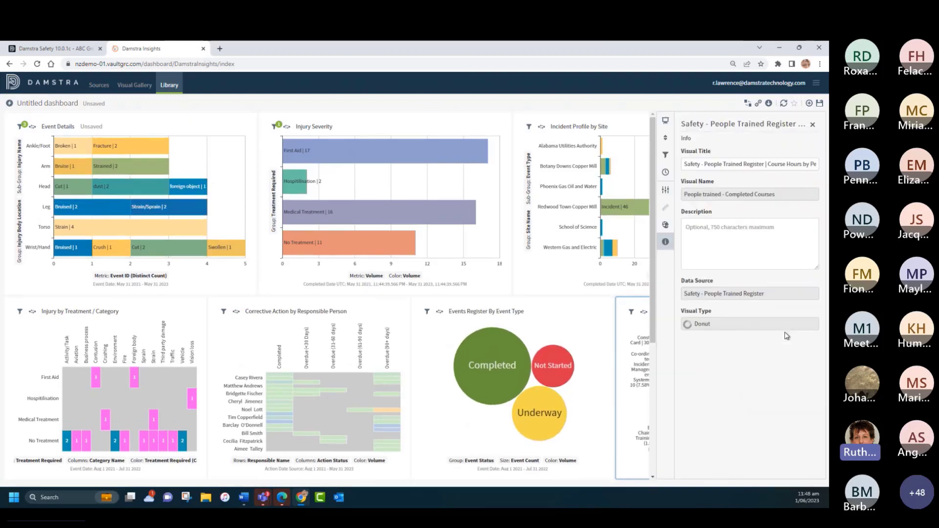
pyautogui.click(665, 120)
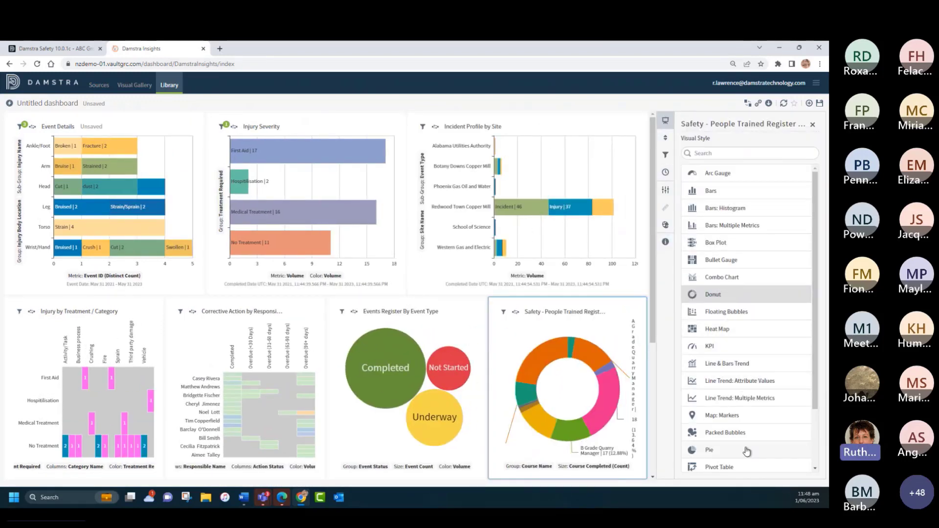
pyautogui.click(731, 449)
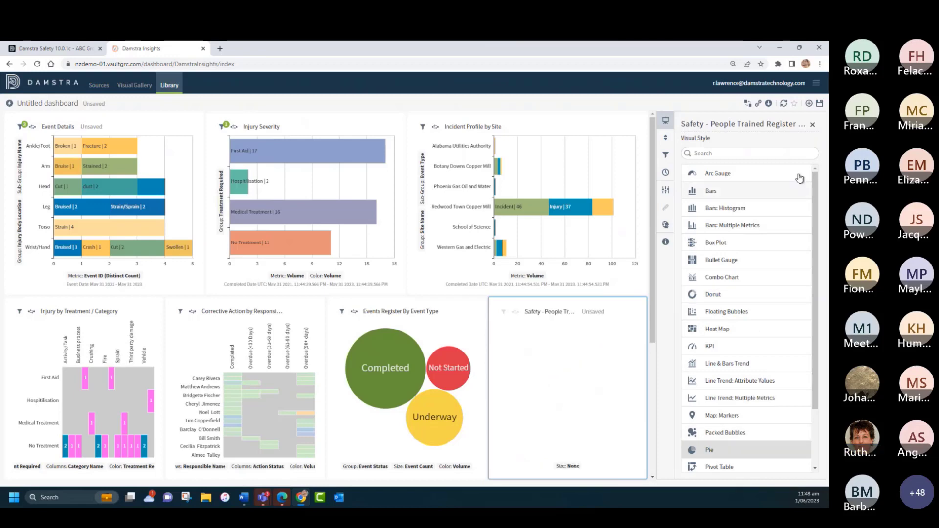
pyautogui.click(813, 126)
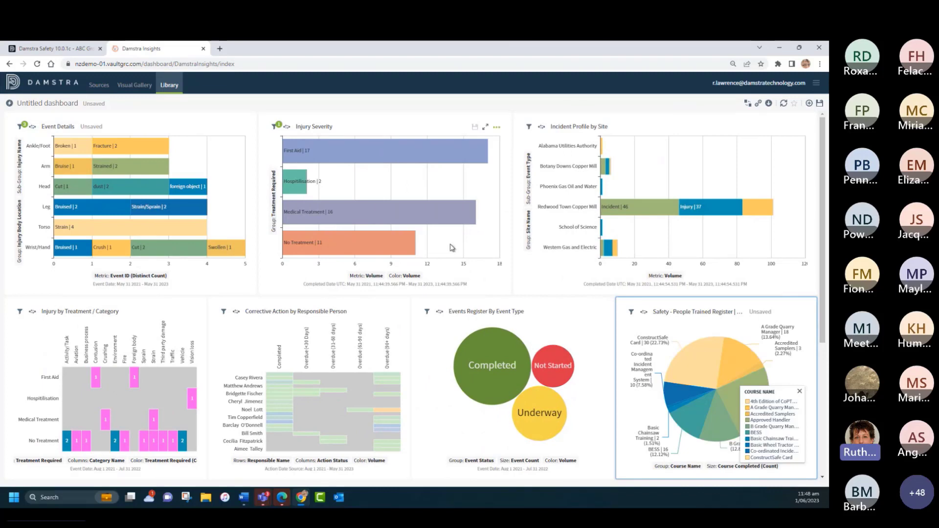
# Step: Save the dashboard as "My Examples for Monthly report", including the unsaved changes to its existing visuals
pyautogui.moveTo(159, 193)
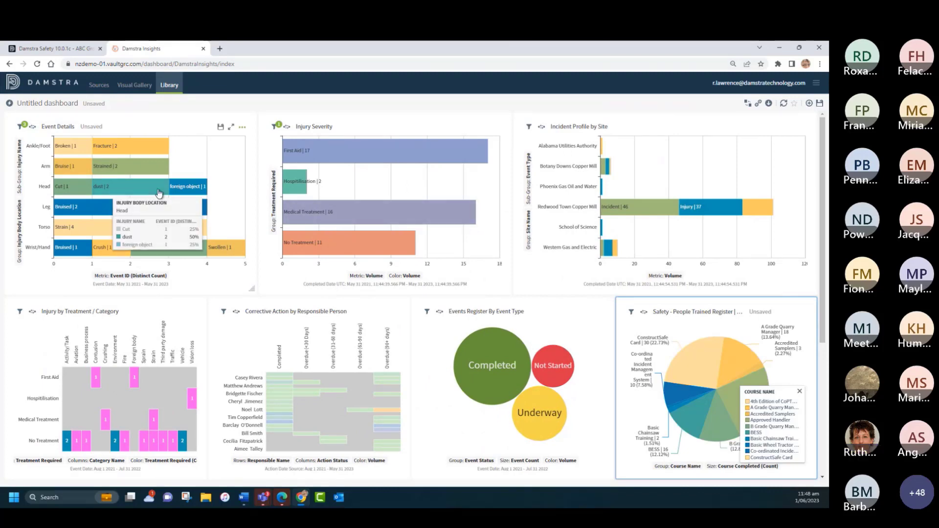
pyautogui.click(818, 106)
pyautogui.moveTo(436, 210); pyautogui.dragTo(322, 206)
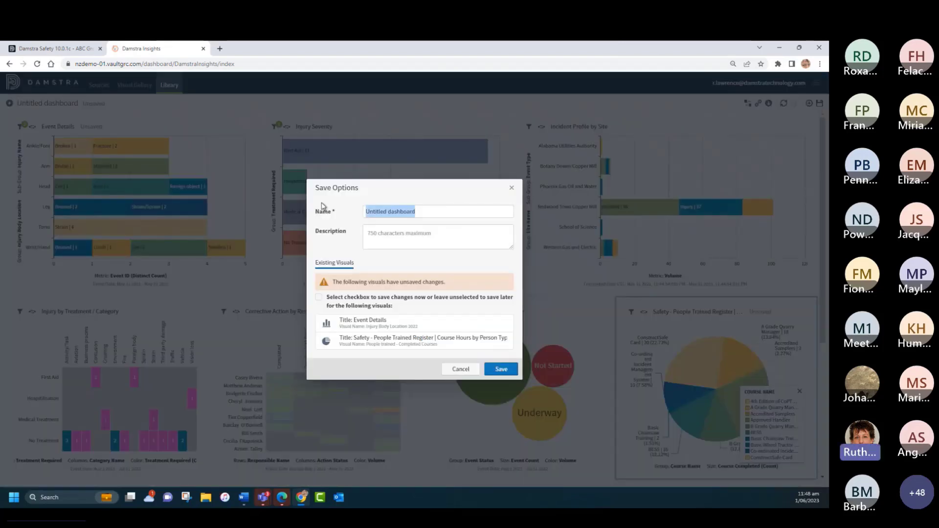
pyautogui.write('My')
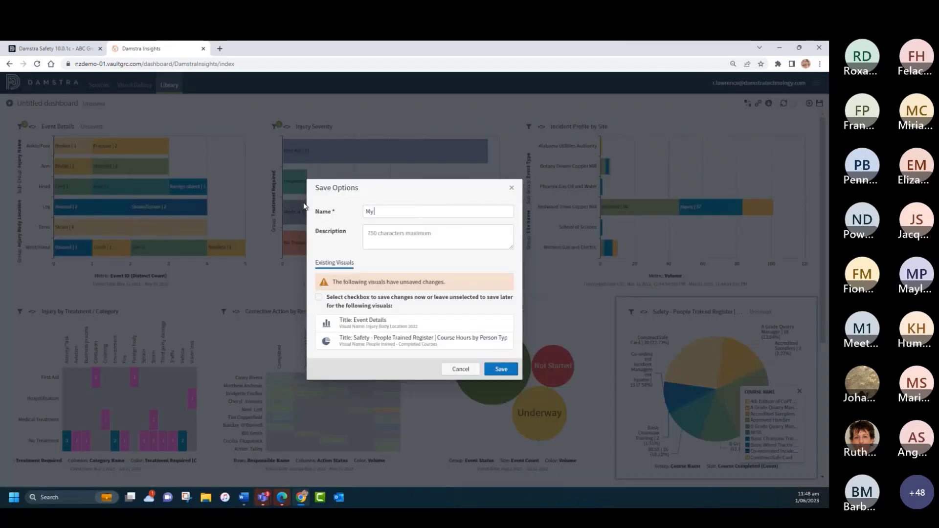
pyautogui.write(' Examples for Monthly report')
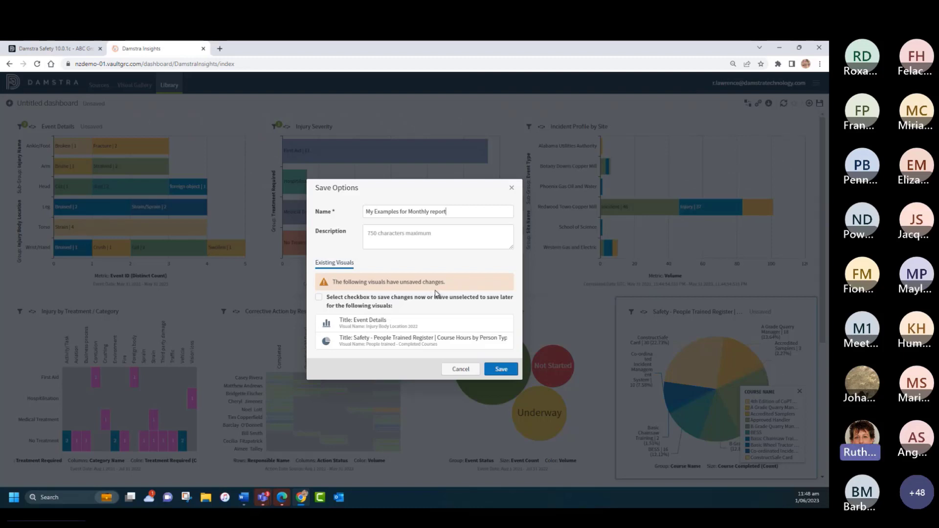
pyautogui.click(318, 297)
pyautogui.click(500, 371)
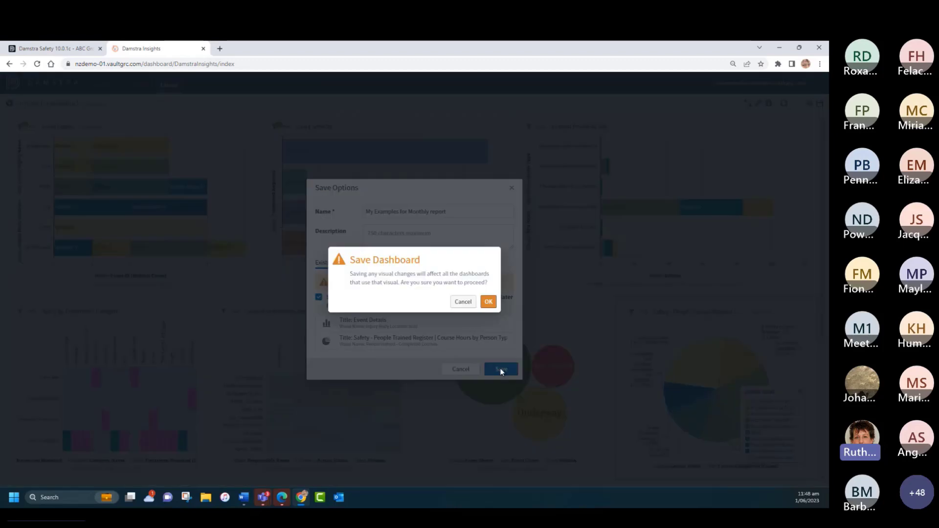
pyautogui.click(488, 304)
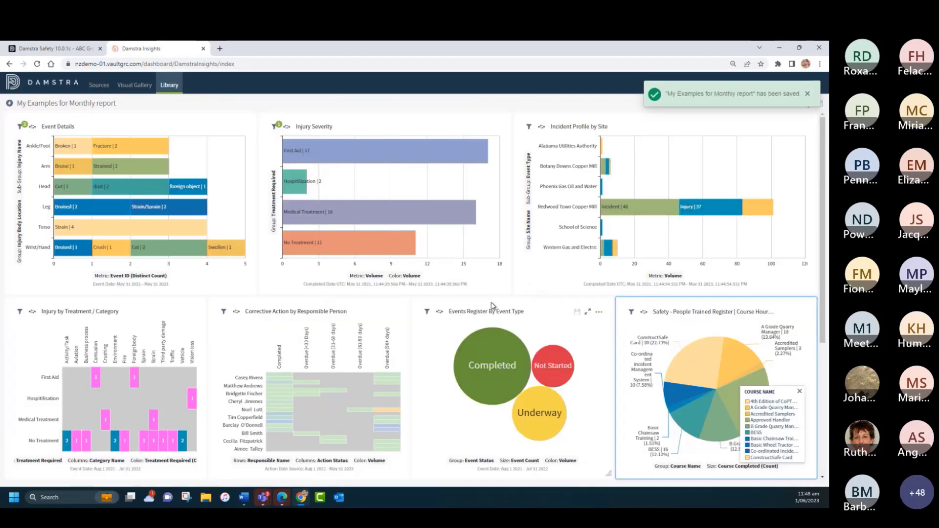
# Step: Find and open the Safety - Performance Indicators dashboard in the library and set the browser zoom to 90%
pyautogui.click(169, 85)
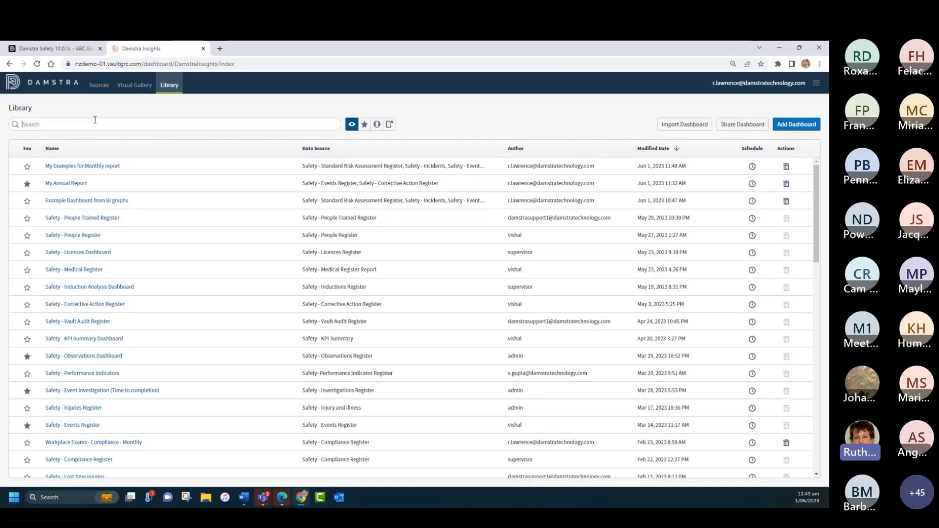
pyautogui.write('perf')
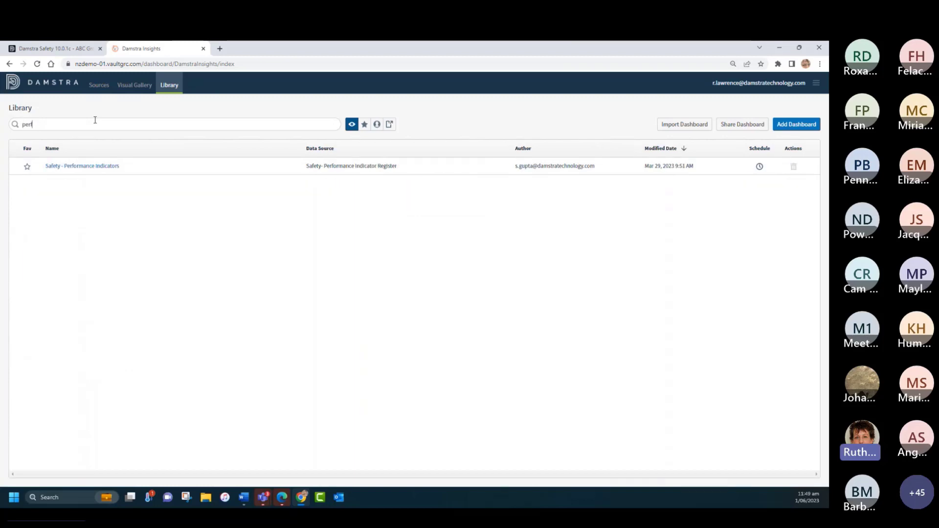
pyautogui.click(83, 167)
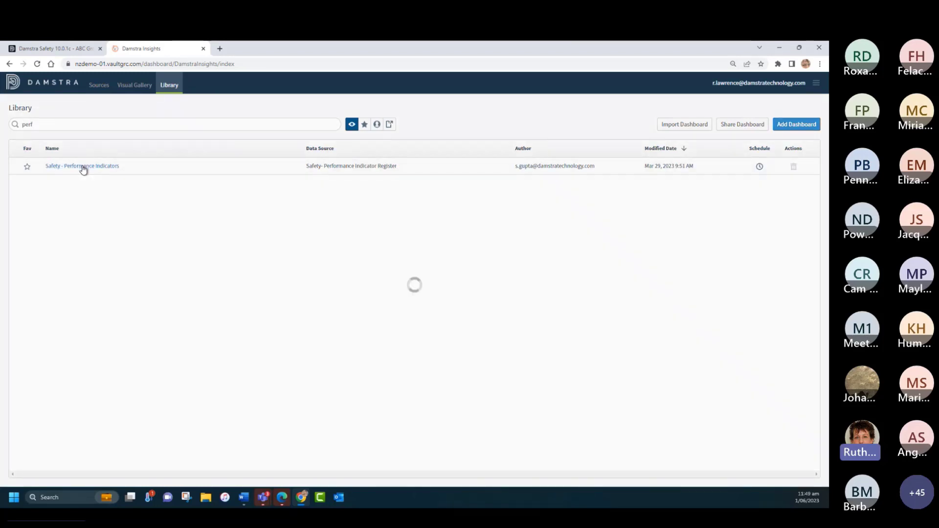
pyautogui.click(820, 63)
pyautogui.click(761, 159)
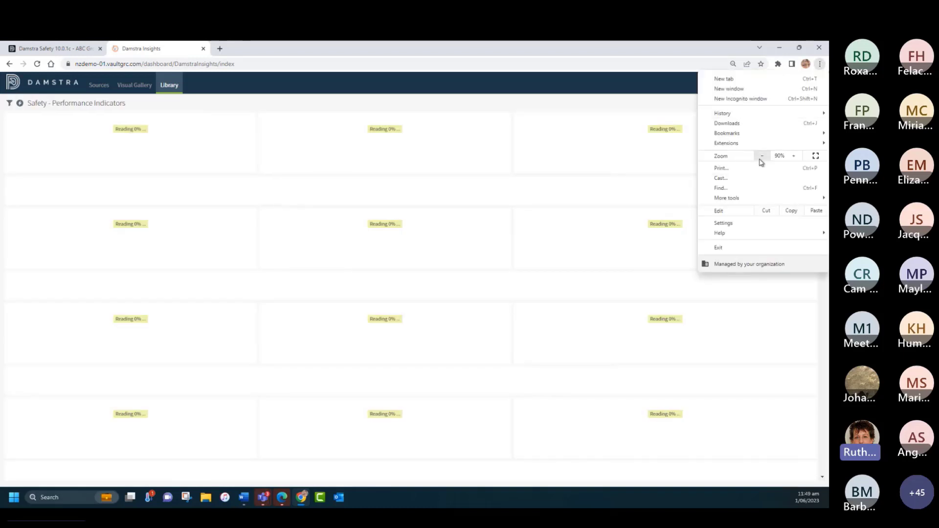
pyautogui.click(345, 78)
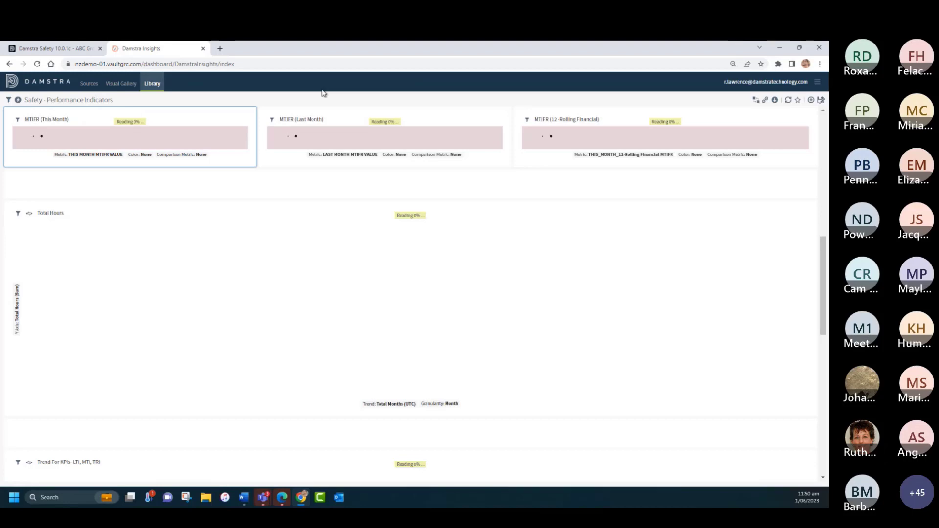
# Step: Examine the dashboard's injury frequency rate tiles, the Total Hours chart and the Trend for KPIs charts
pyautogui.moveTo(823, 249); pyautogui.dragTo(823, 118)
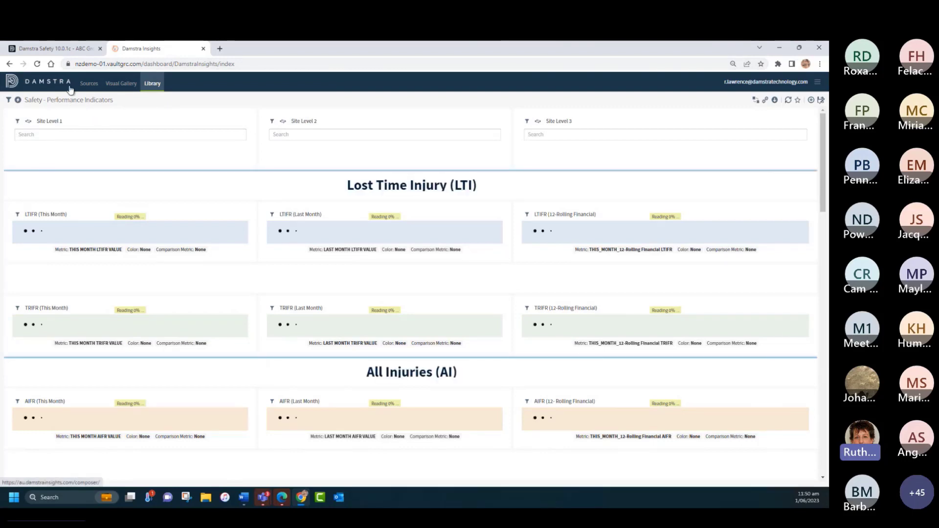
pyautogui.click(481, 67)
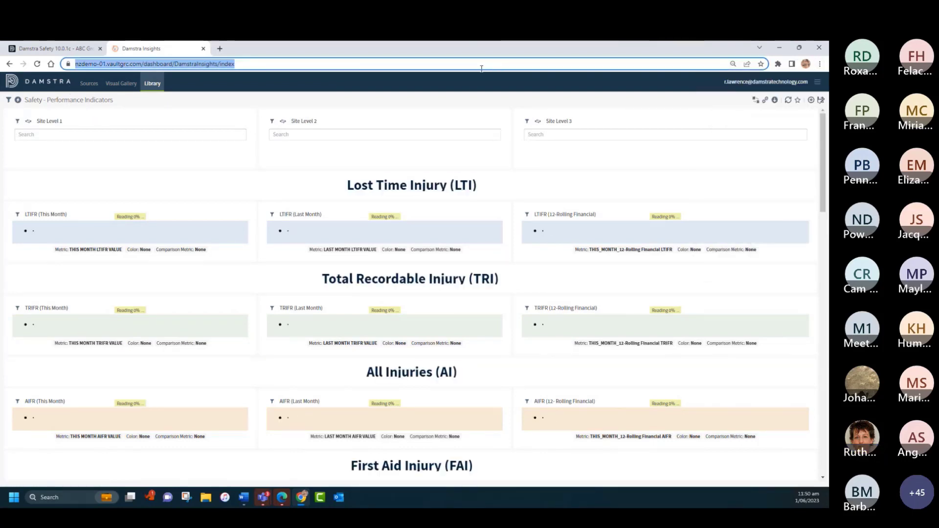
pyautogui.scroll(-8, 117, 131)
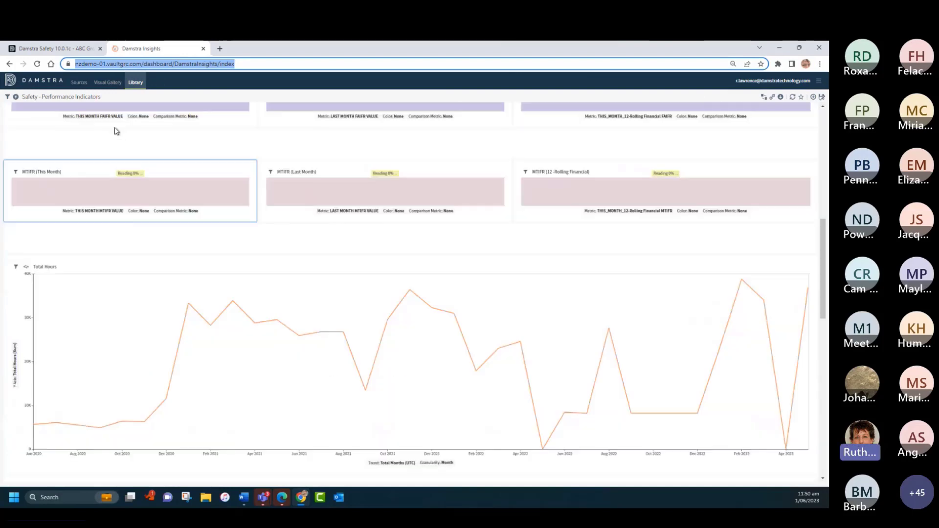
pyautogui.scroll(7, 424, 257)
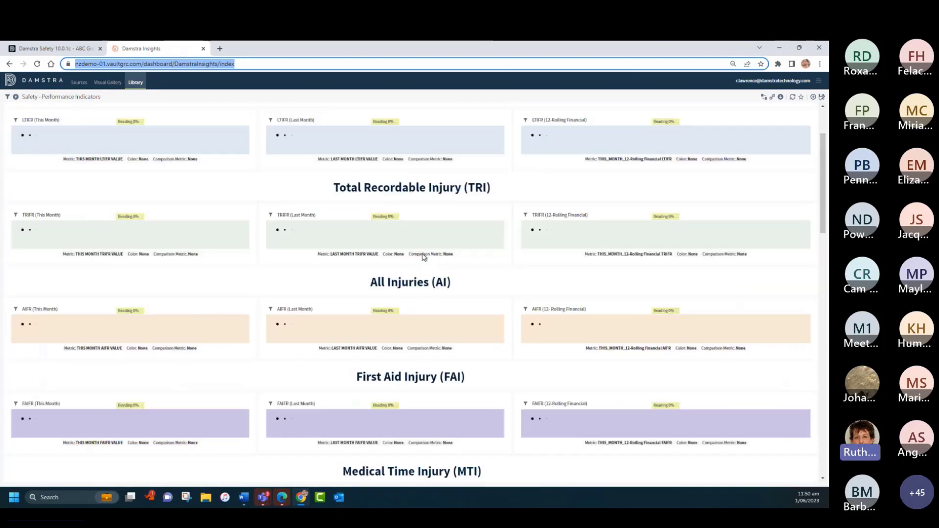
pyautogui.scroll(2, 424, 257)
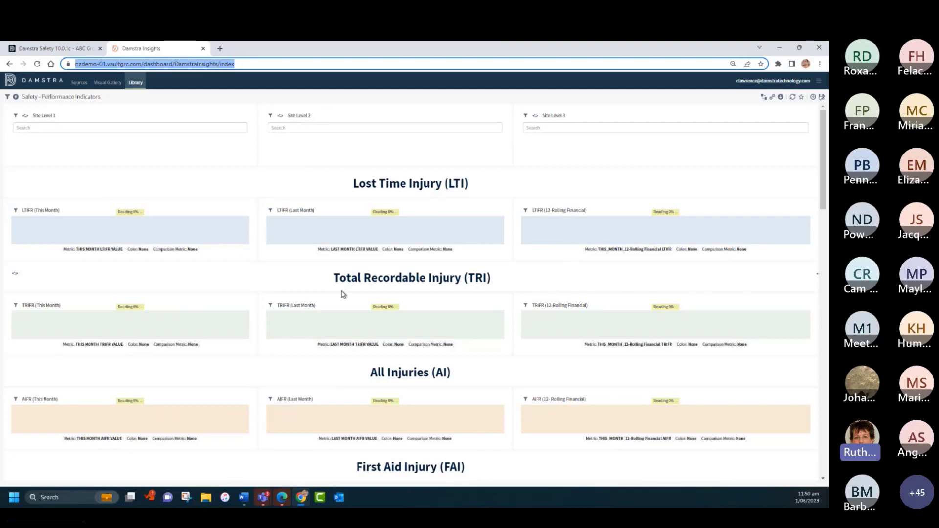
pyautogui.scroll(-2, 450, 296)
pyautogui.scroll(-3, 537, 286)
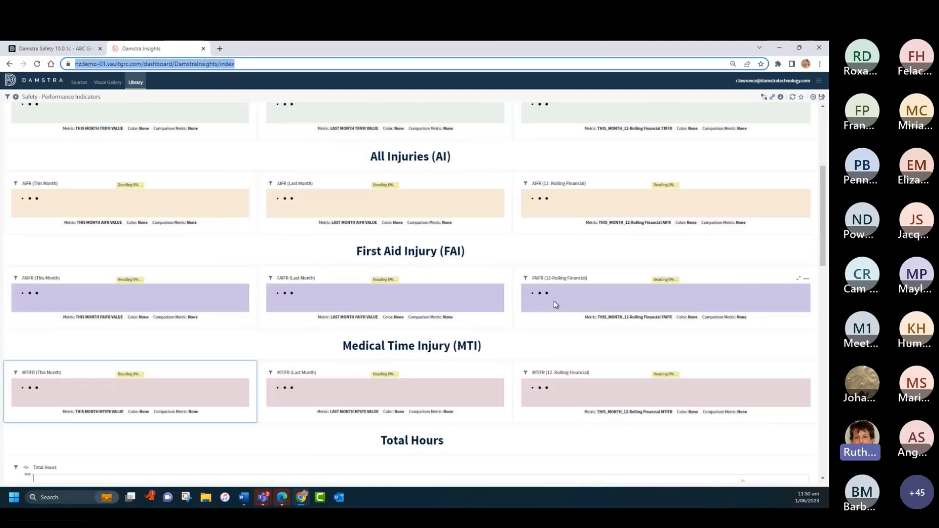
pyautogui.scroll(-3, 538, 289)
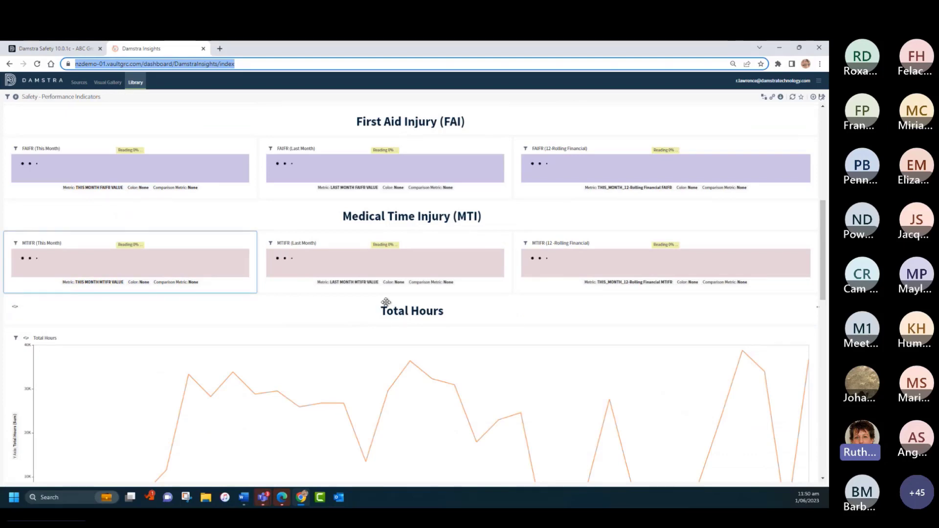
pyautogui.scroll(-2, 413, 300)
pyautogui.scroll(-7, 414, 300)
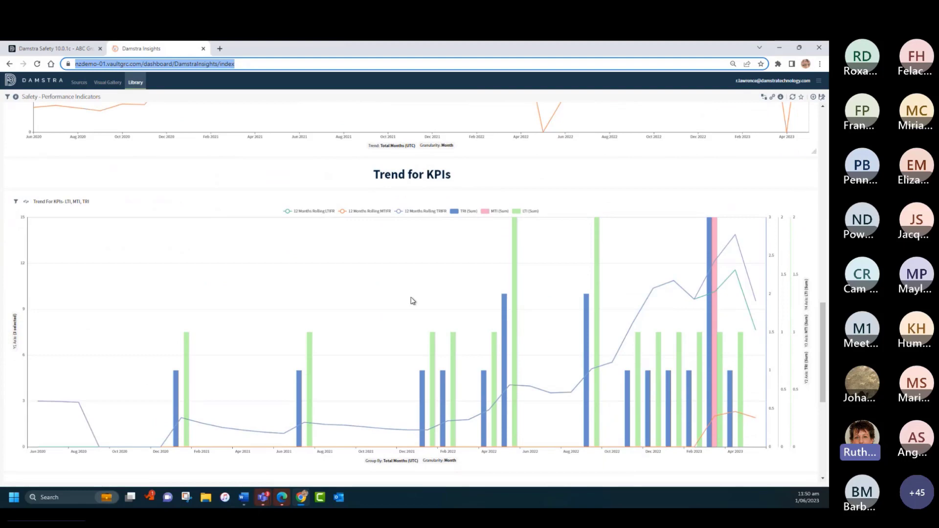
pyautogui.scroll(-1, 413, 301)
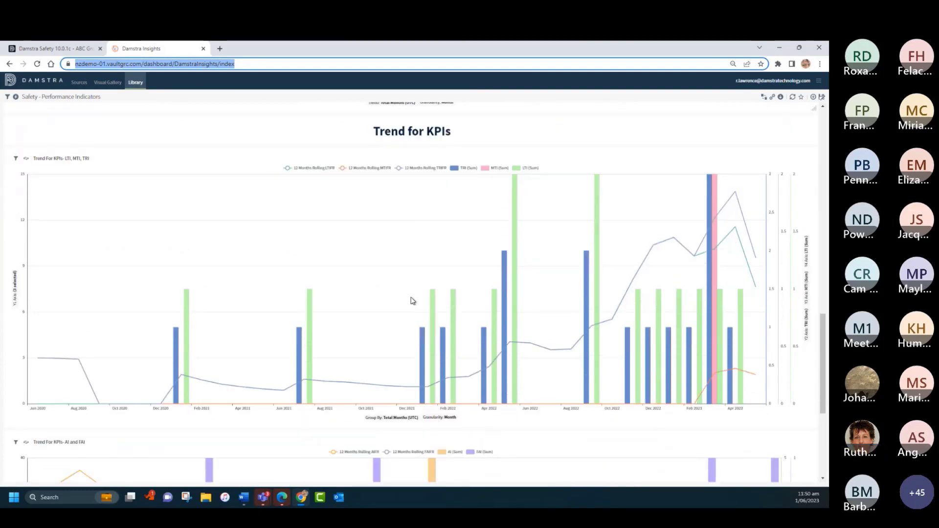
# Step: Reset the browser zoom to 90% and hide the 12 Months Rolling MTIFR, LTIFR and TRIFR lines in the LTI, MTI, TRI trend chart
pyautogui.click(820, 63)
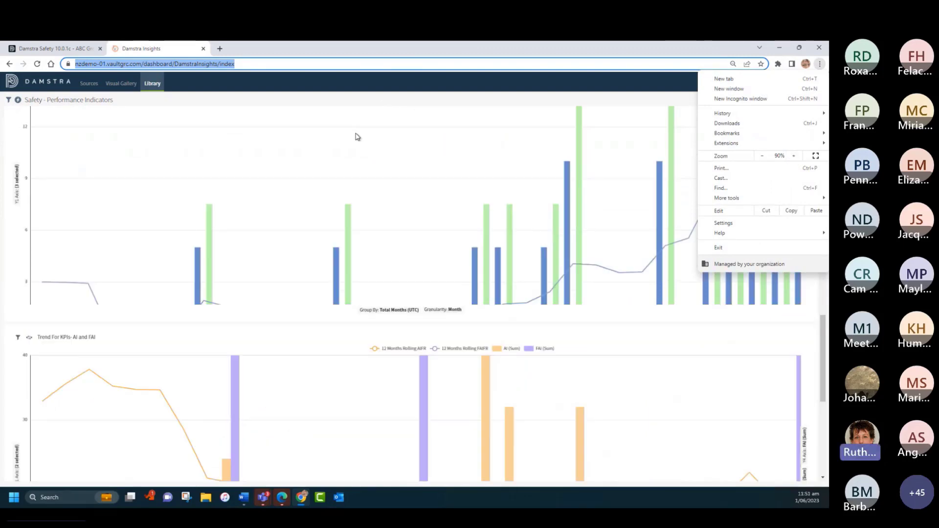
pyautogui.click(625, 85)
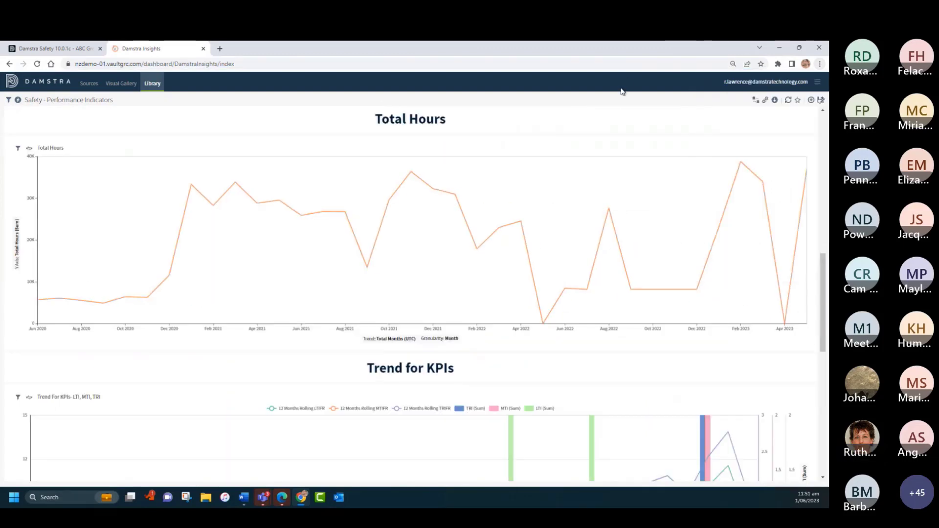
pyautogui.scroll(-4, 408, 220)
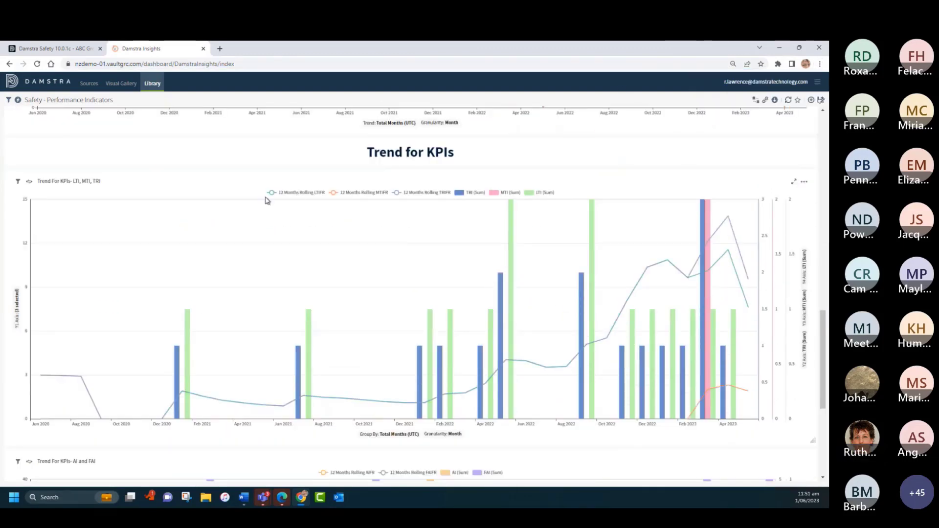
pyautogui.scroll(-1, 296, 197)
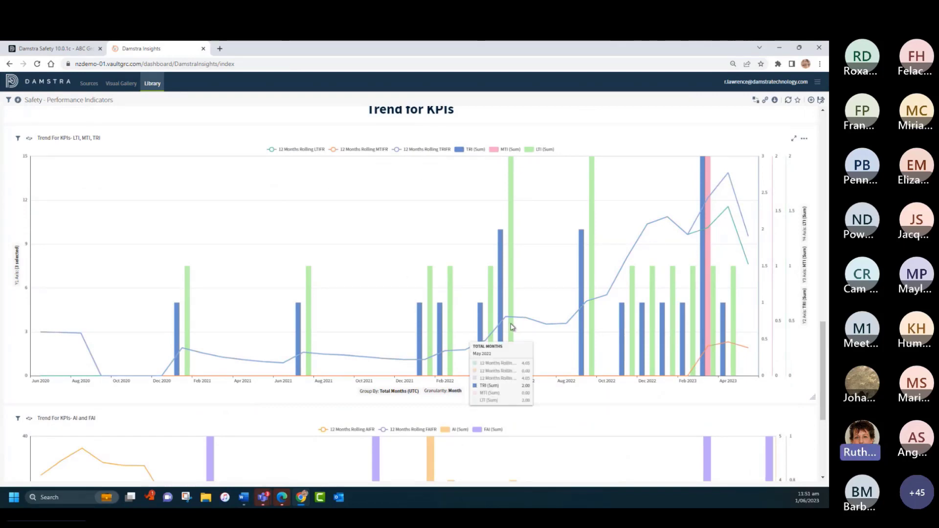
pyautogui.click(353, 152)
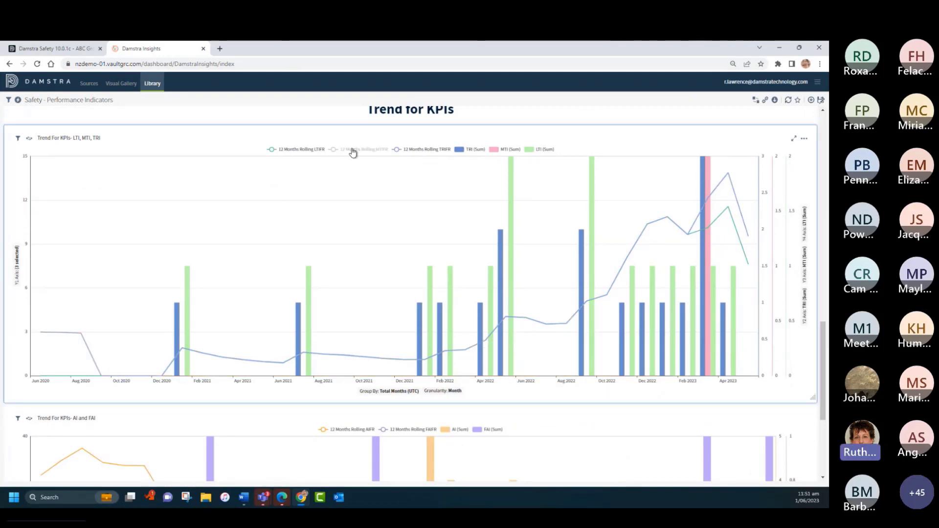
pyautogui.click(301, 151)
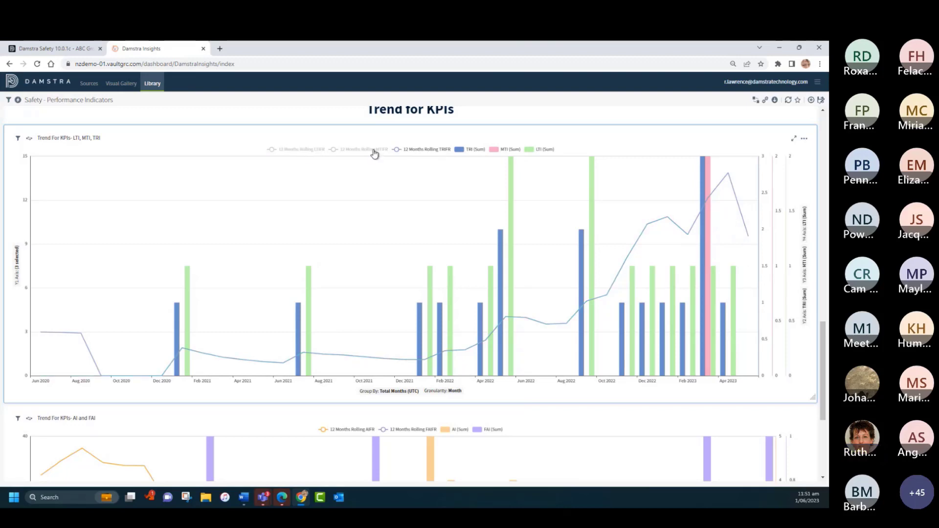
pyautogui.click(425, 151)
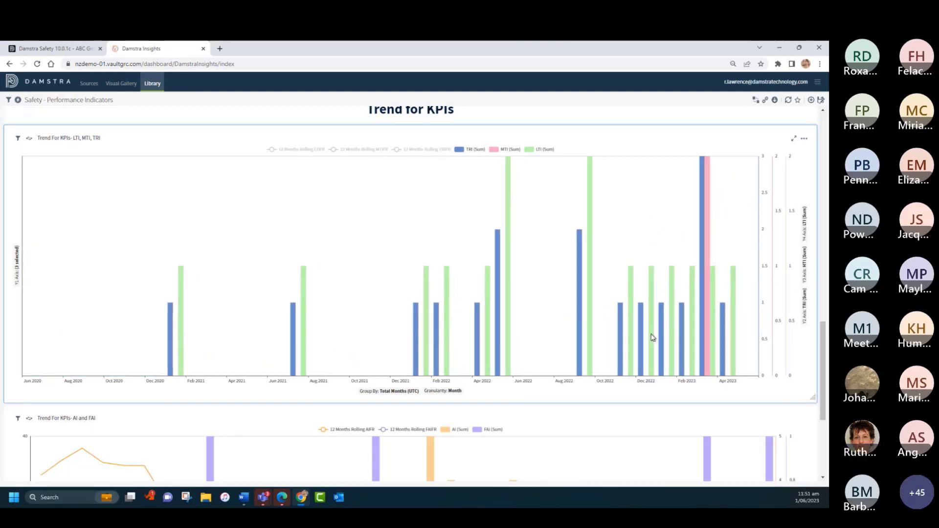
# Step: Review the visual options of the LTI, MTI, TRI trend chart and the data point options of an FAI bar in the AI and FAI chart
pyautogui.moveTo(705, 351)
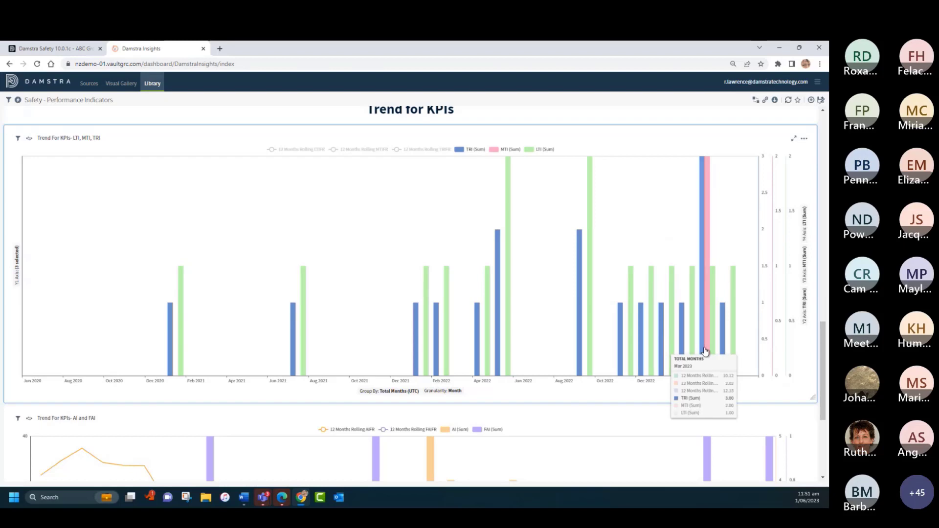
pyautogui.click(804, 142)
pyautogui.moveTo(779, 189)
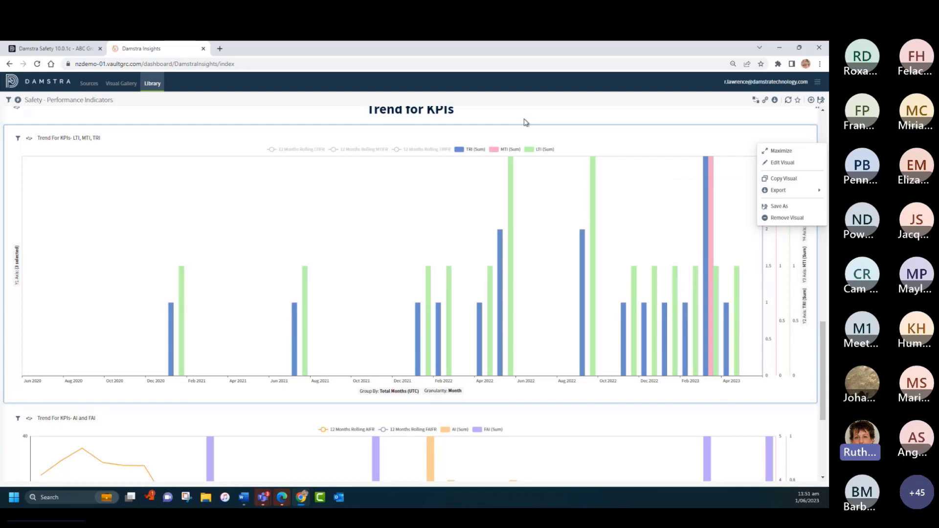
pyautogui.scroll(-4, 404, 242)
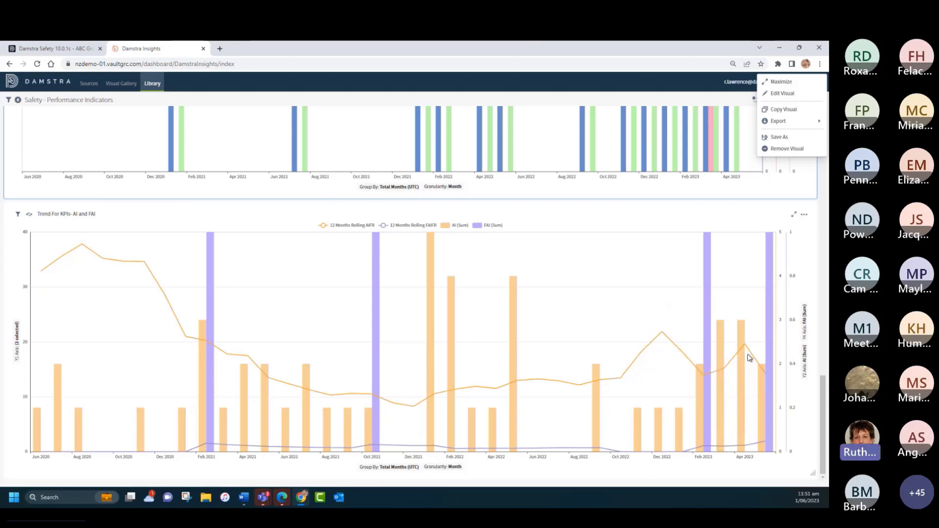
pyautogui.click(770, 316)
pyautogui.click(771, 316)
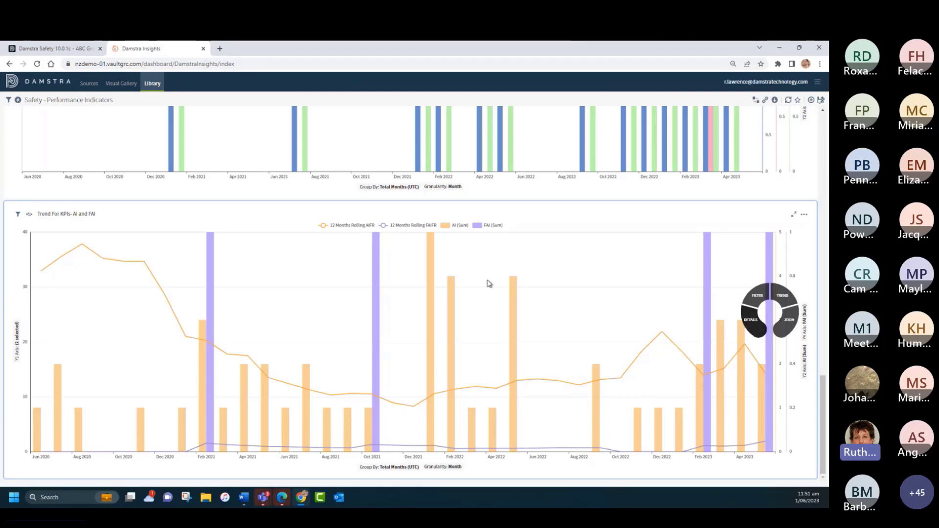
pyautogui.scroll(5, 343, 313)
pyautogui.scroll(6, 344, 301)
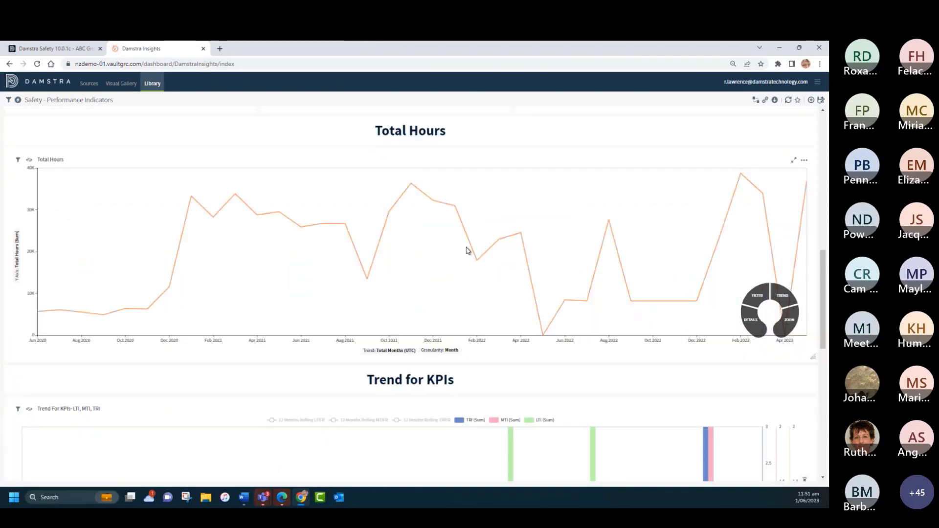
# Step: Open the Safety - Licences Dashboard from the library and view its licence tiles, charts and register details
pyautogui.click(153, 84)
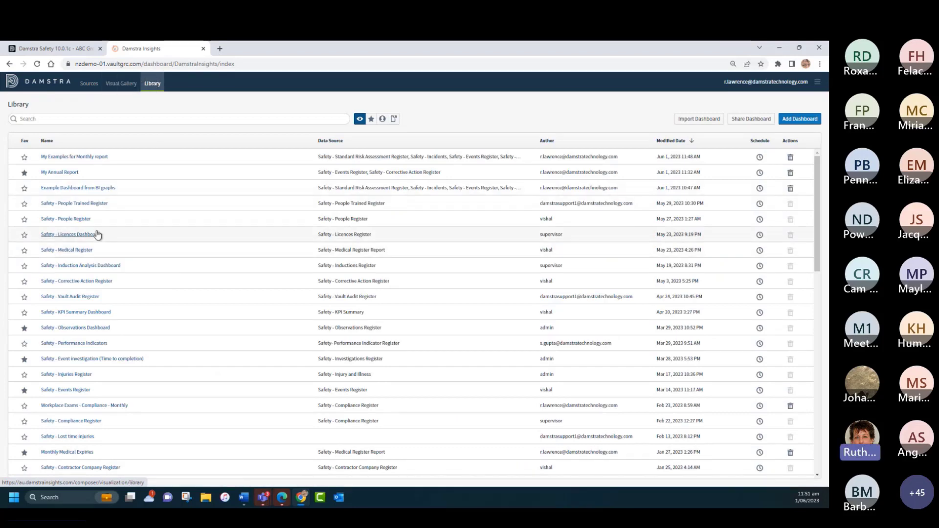
pyautogui.click(76, 236)
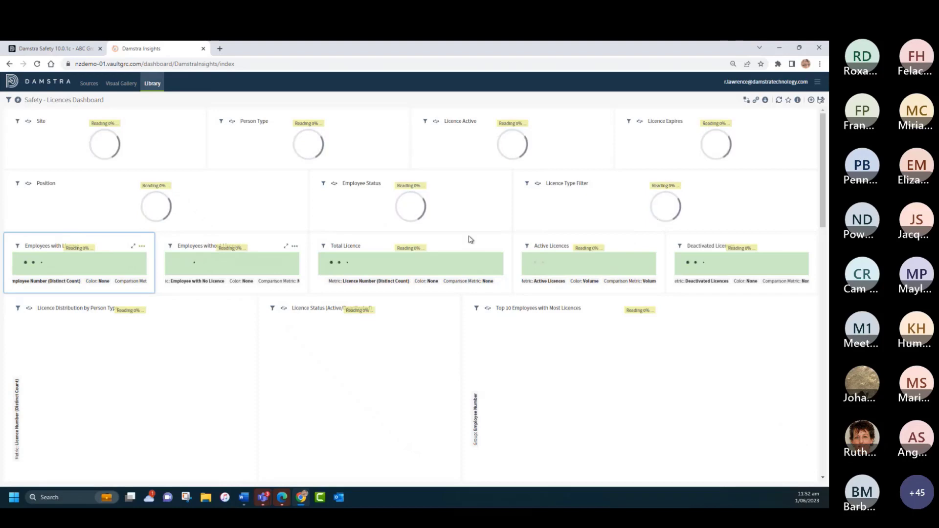
pyautogui.scroll(-7, 271, 265)
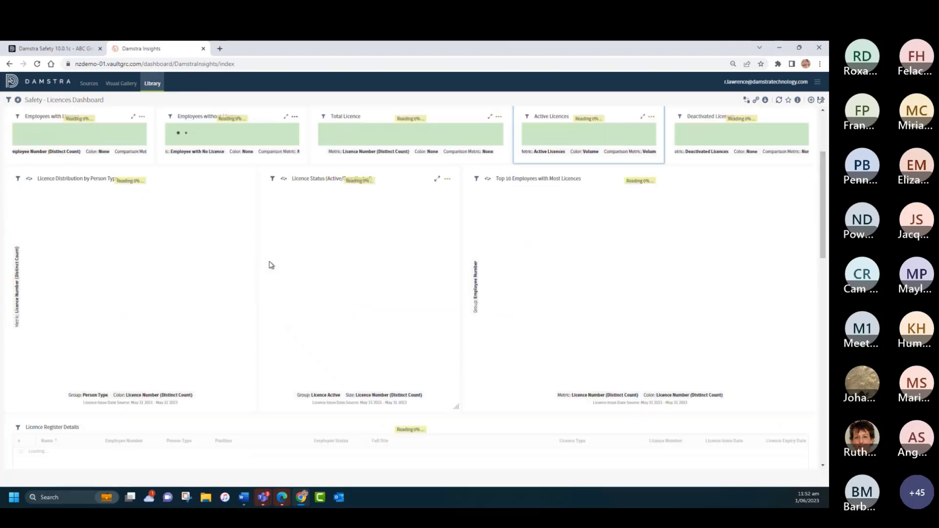
# Step: Examine the licence tiles, distribution and status charts, the licence register details and the register of people with no licence
pyautogui.scroll(-2, 267, 265)
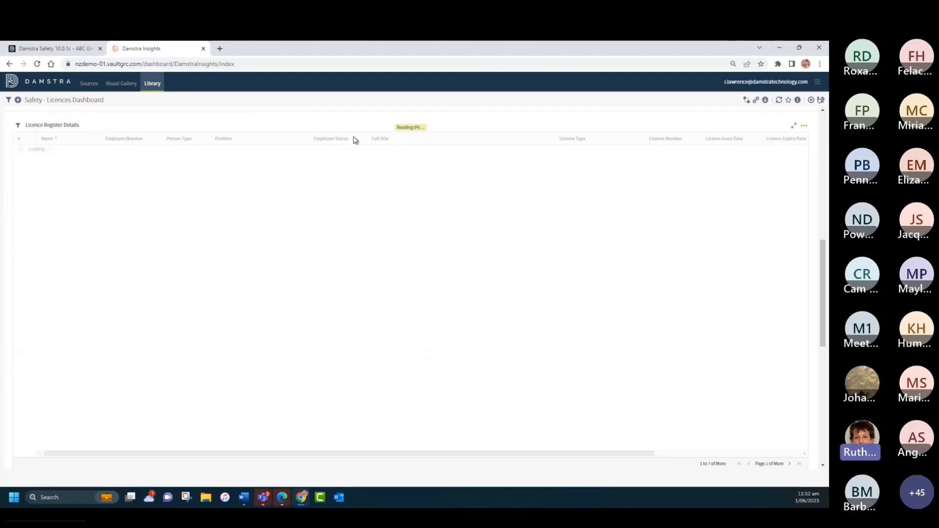
pyautogui.scroll(8, 733, 150)
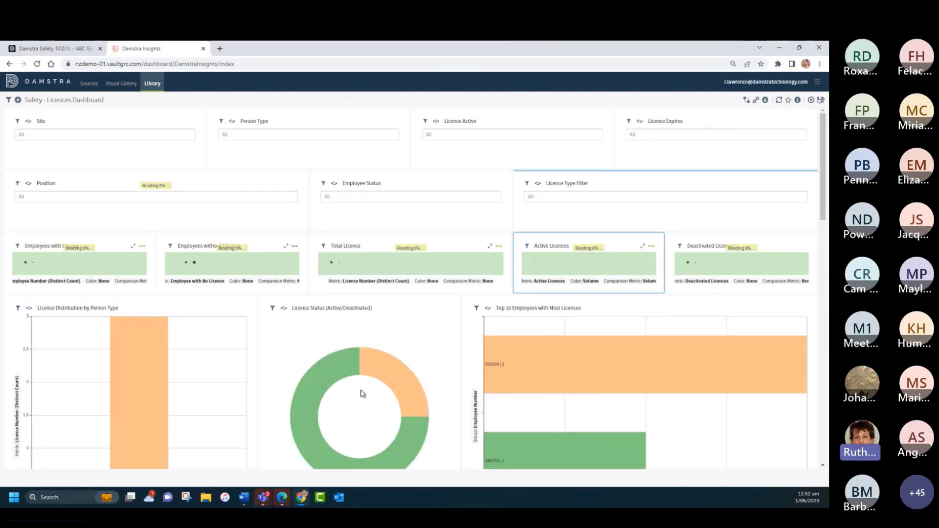
pyautogui.moveTo(567, 365)
pyautogui.scroll(-5, 567, 365)
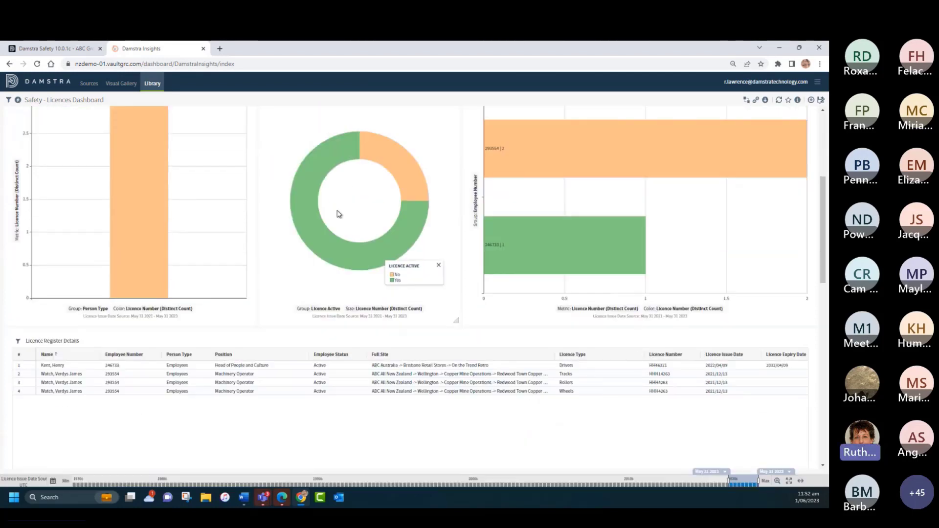
pyautogui.scroll(2, 259, 279)
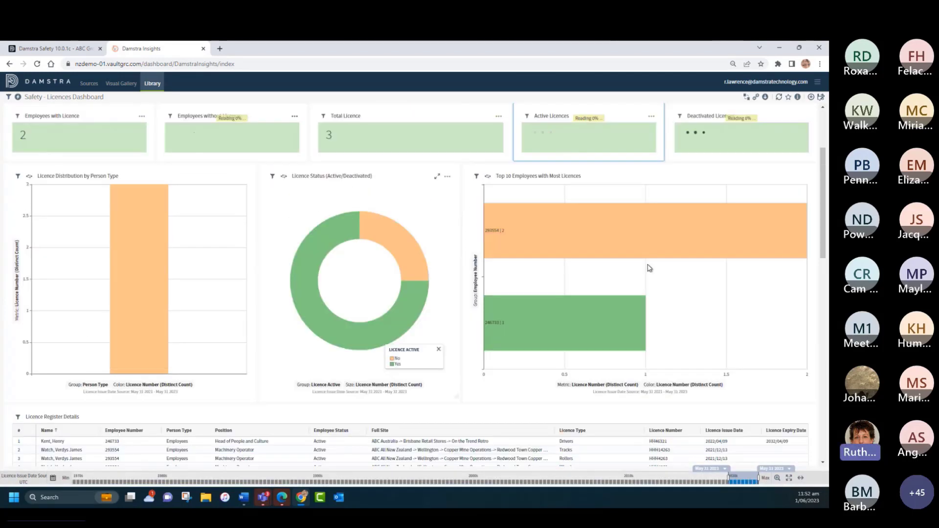
pyautogui.moveTo(784, 235)
pyautogui.moveTo(822, 206); pyautogui.dragTo(827, 416)
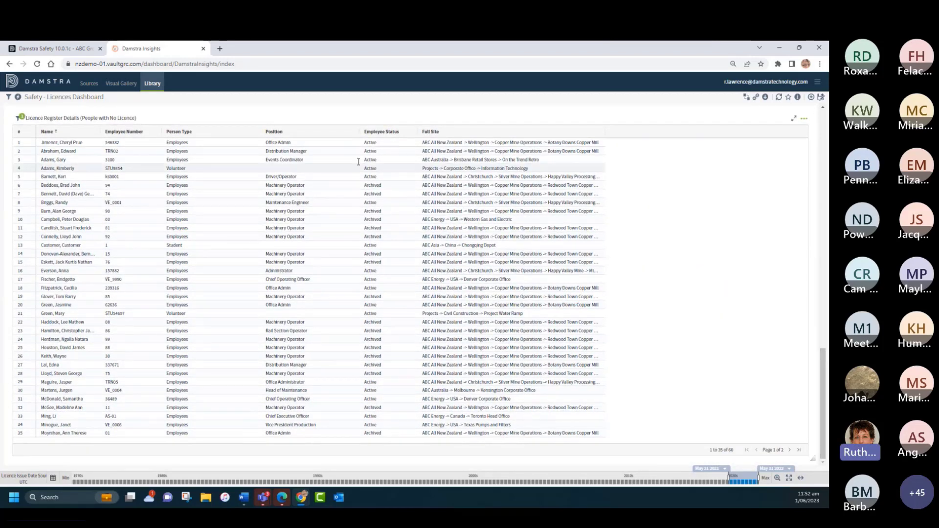
pyautogui.scroll(20, 381, 246)
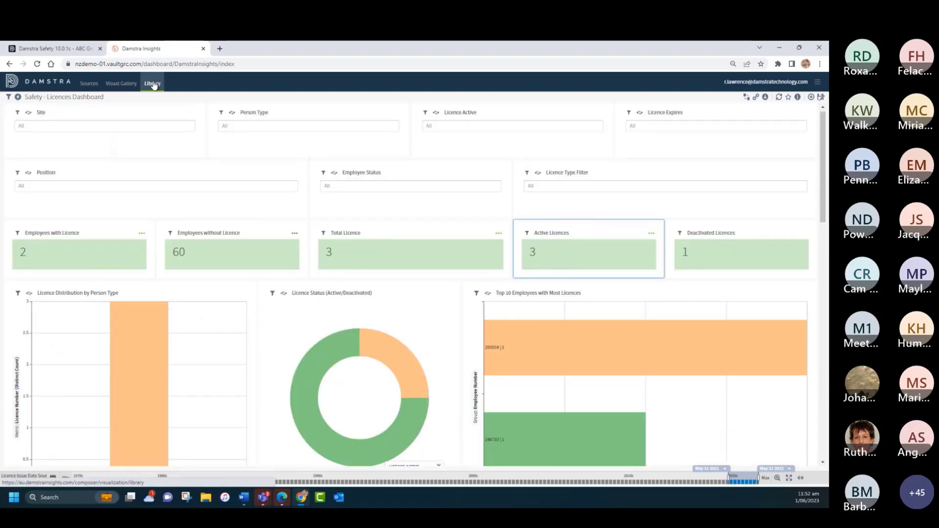
# Step: Return to the library and search the dashboards for "train"
pyautogui.click(153, 84)
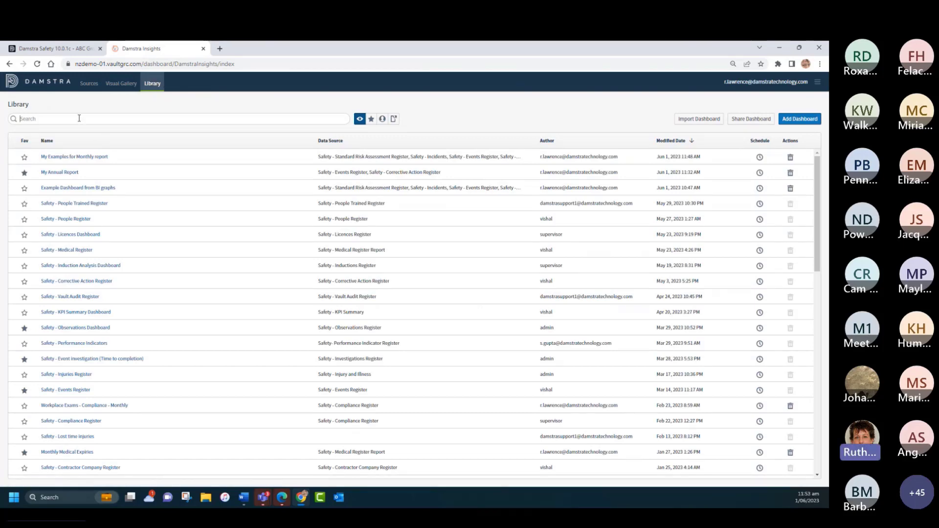
pyautogui.write('train')
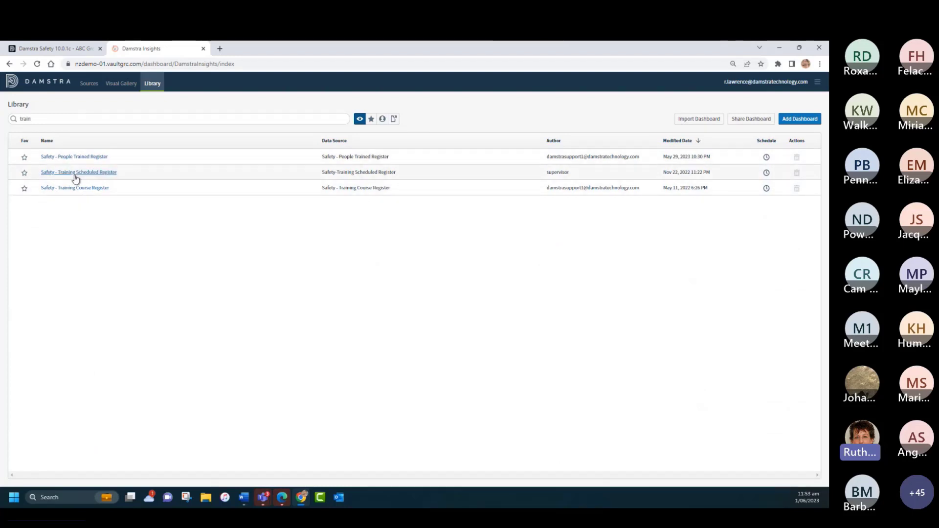
# Step: Search the library for "com" instead and open the Safety - Completed Vault Checks/Audits by Type dashboard to view its check names heat map
pyautogui.moveTo(41, 119); pyautogui.dragTo(7, 119)
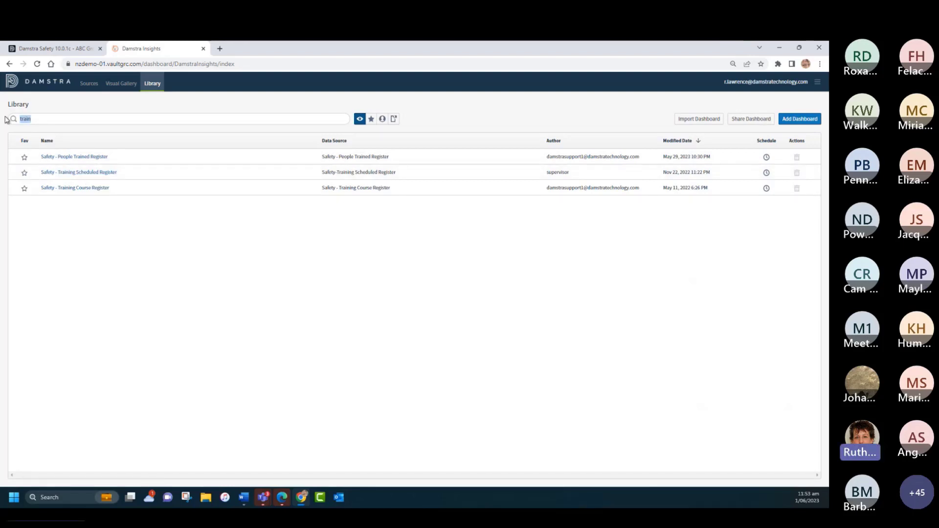
pyautogui.write('com')
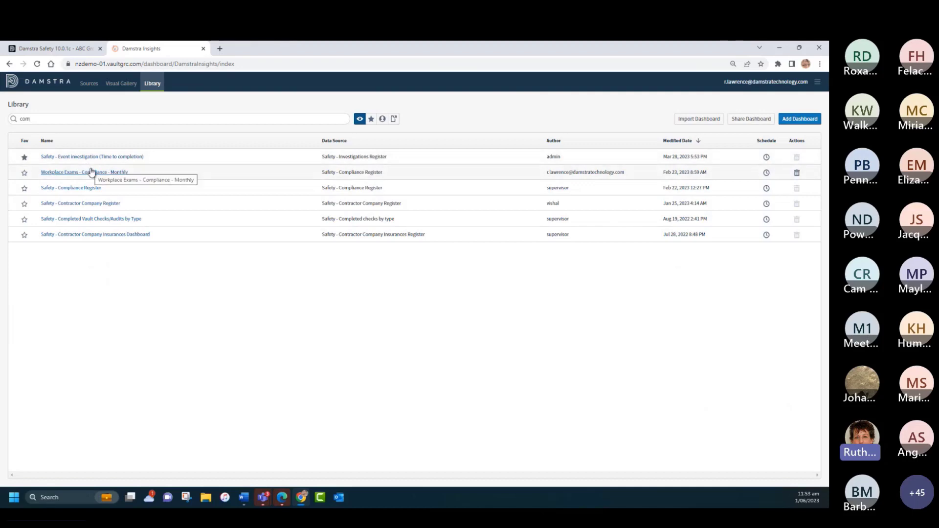
pyautogui.click(90, 221)
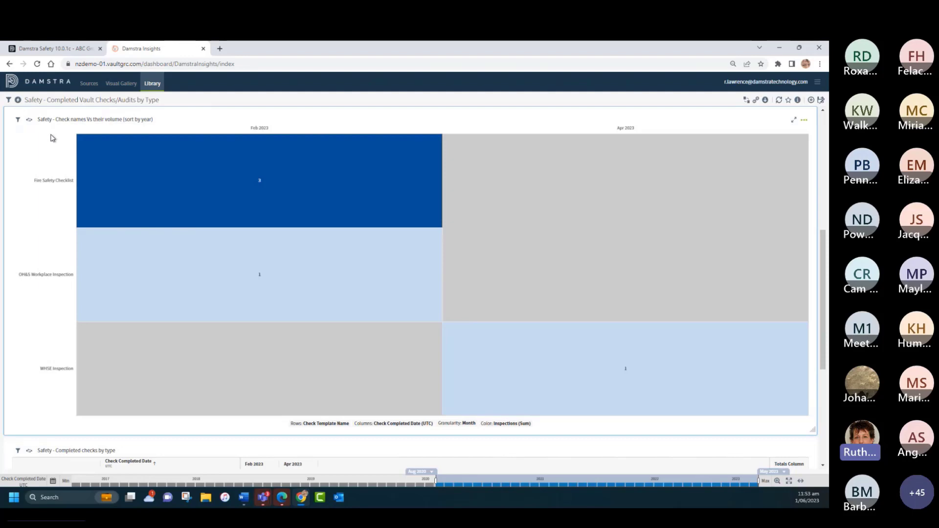
pyautogui.moveTo(291, 167)
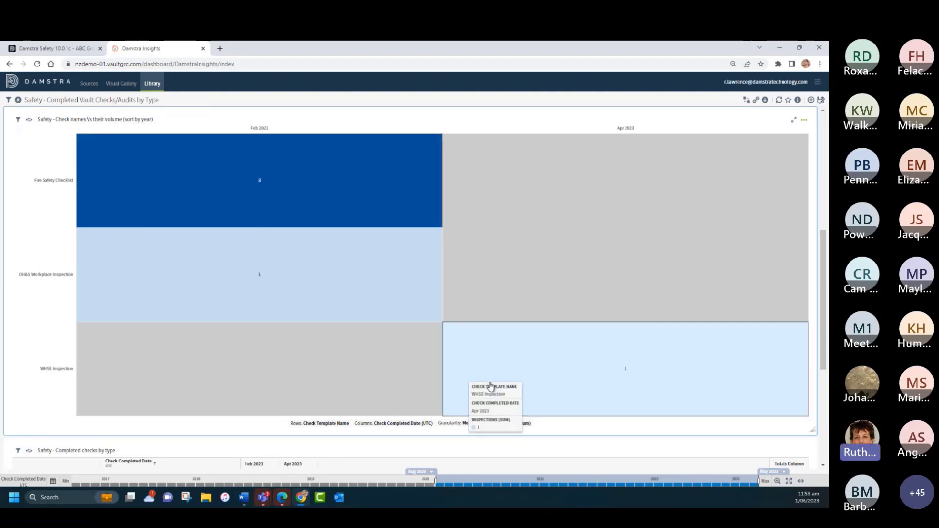
# Step: Group the Safety-Volume of checks pie chart by Full Site instead of Template Type
pyautogui.scroll(1, 421, 343)
pyautogui.scroll(5, 419, 342)
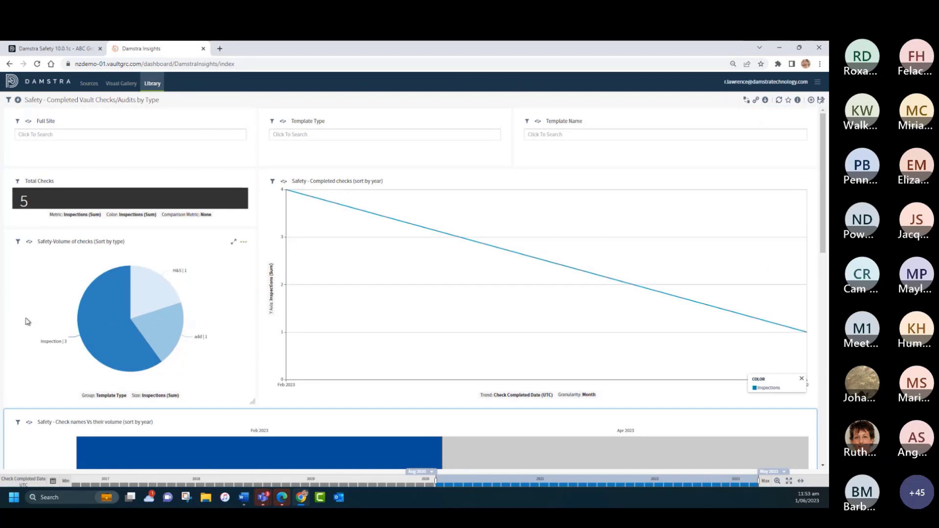
pyautogui.click(112, 396)
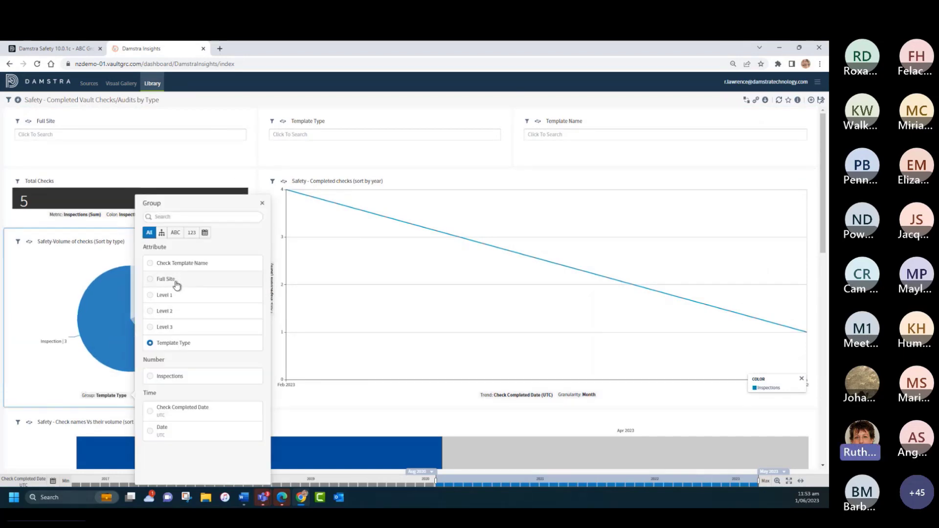
pyautogui.click(151, 281)
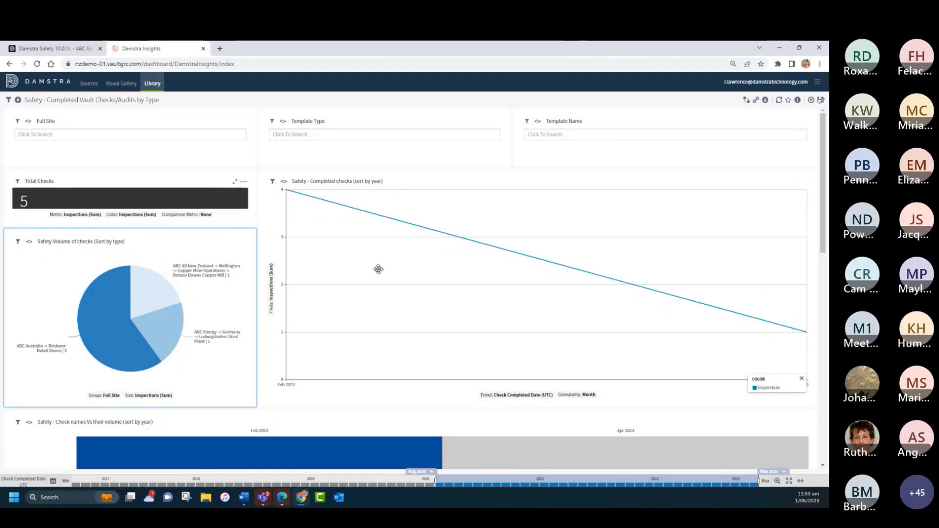
# Step: Review the check names heat map and the completed checks by type table, and return to the library
pyautogui.scroll(-5, 443, 324)
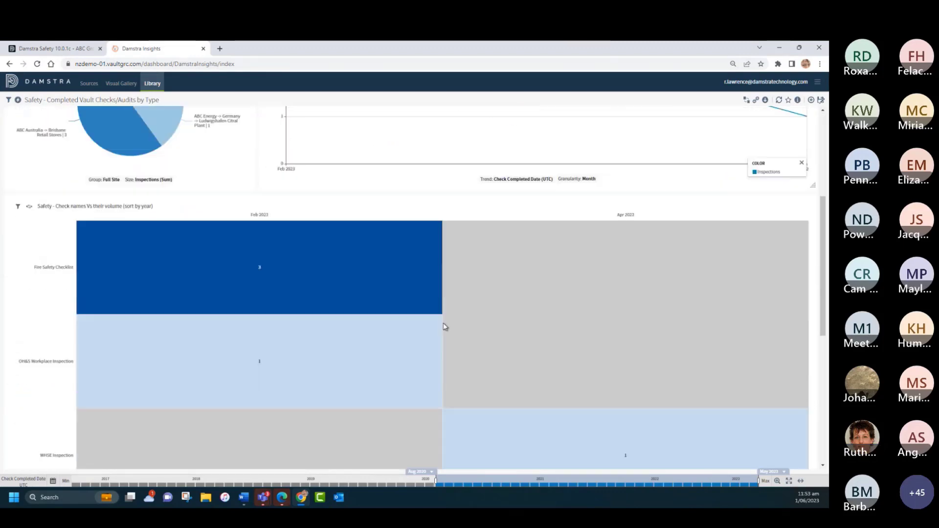
pyautogui.scroll(-7, 443, 327)
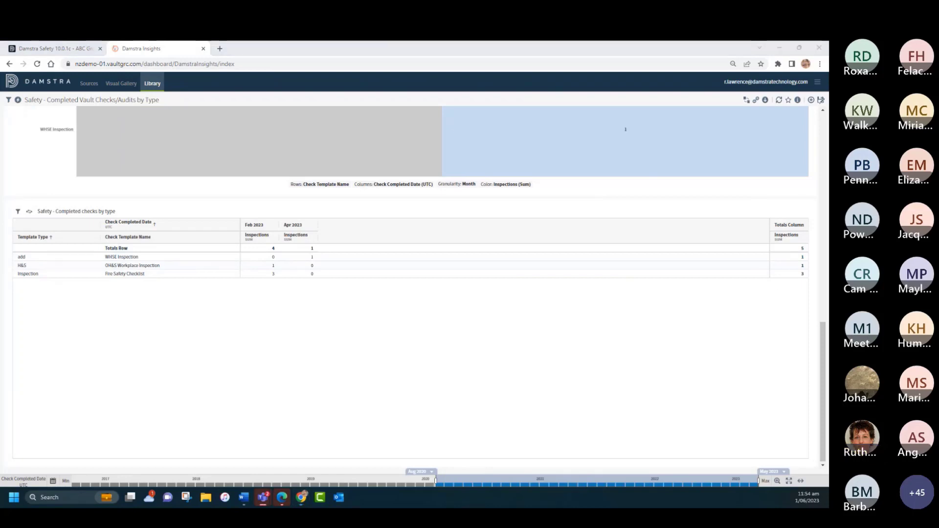
pyautogui.click(153, 84)
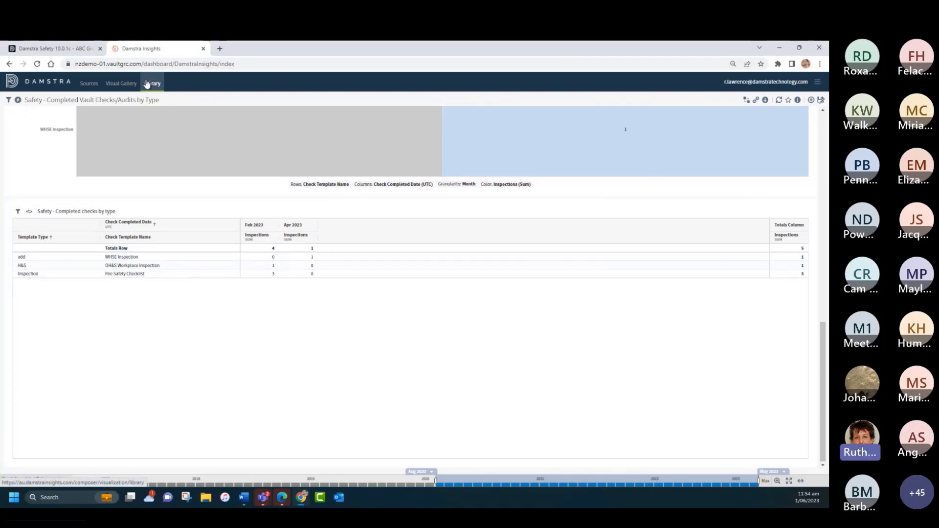